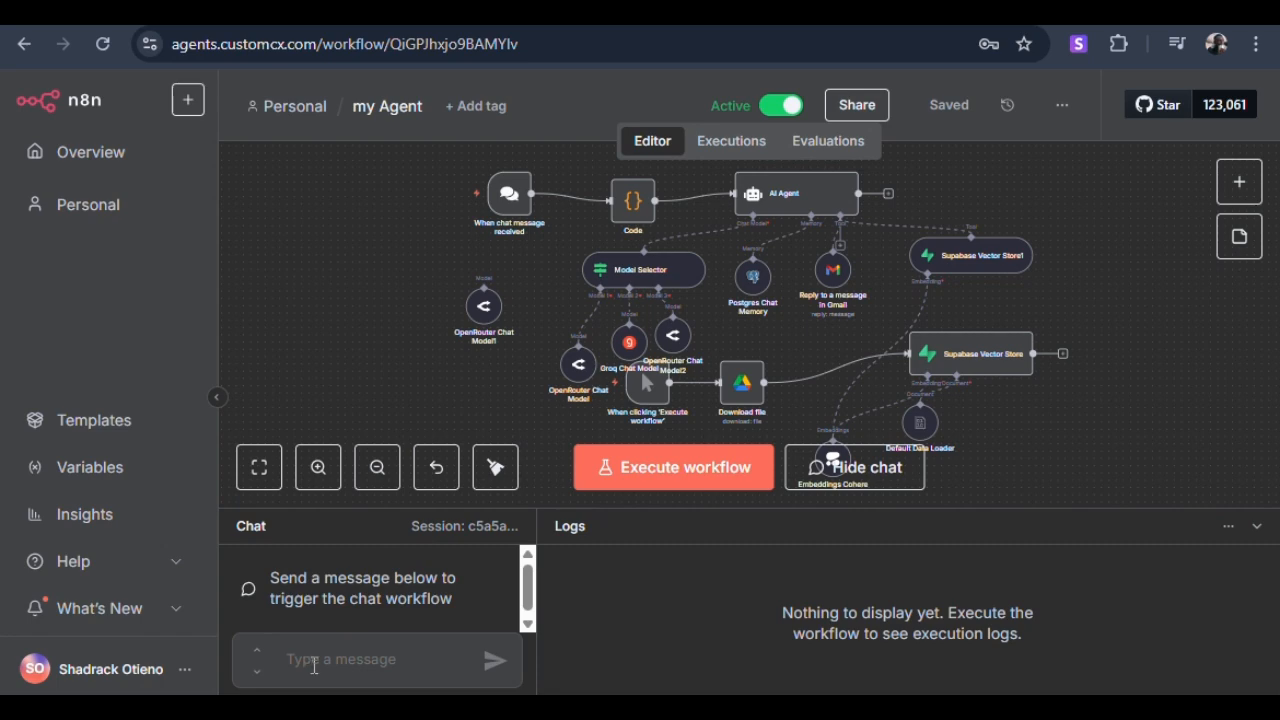
Send the workflow's test chat a message starting with "hello who is" and the profile owner's first name.
{"action": "left_click", "coordinate": [314, 665]}
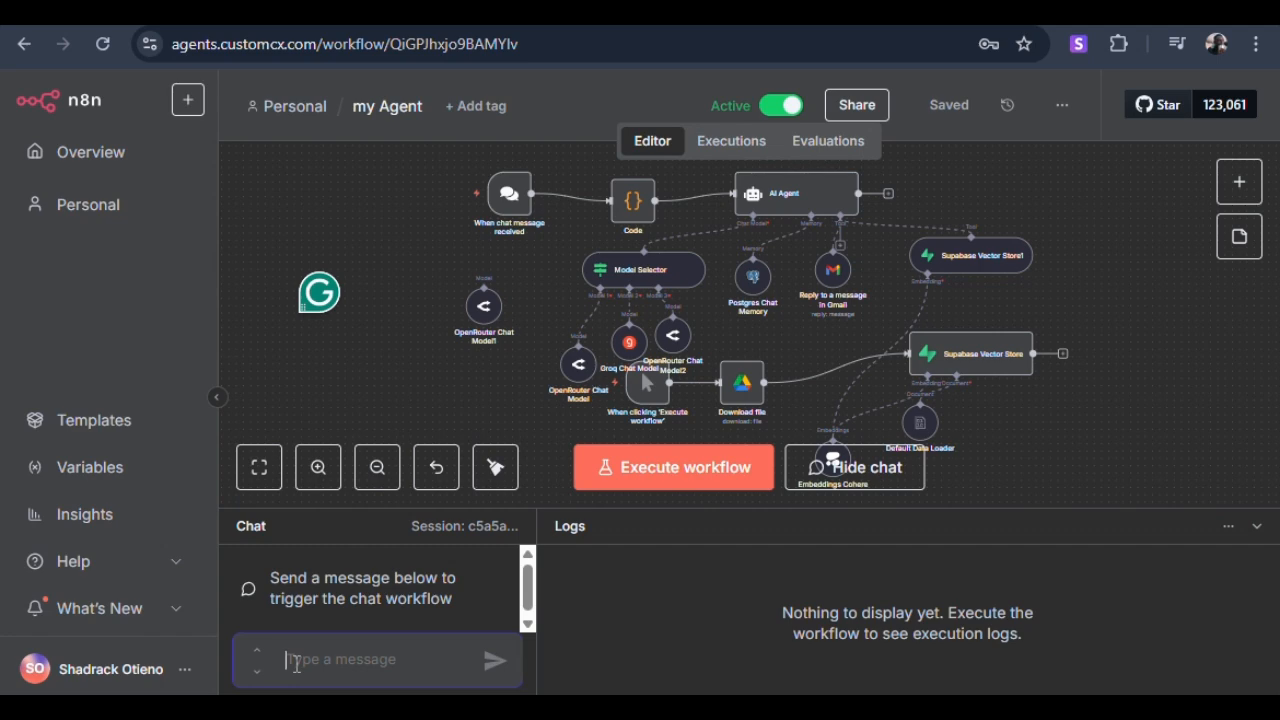
{"action": "type", "text": "he"}
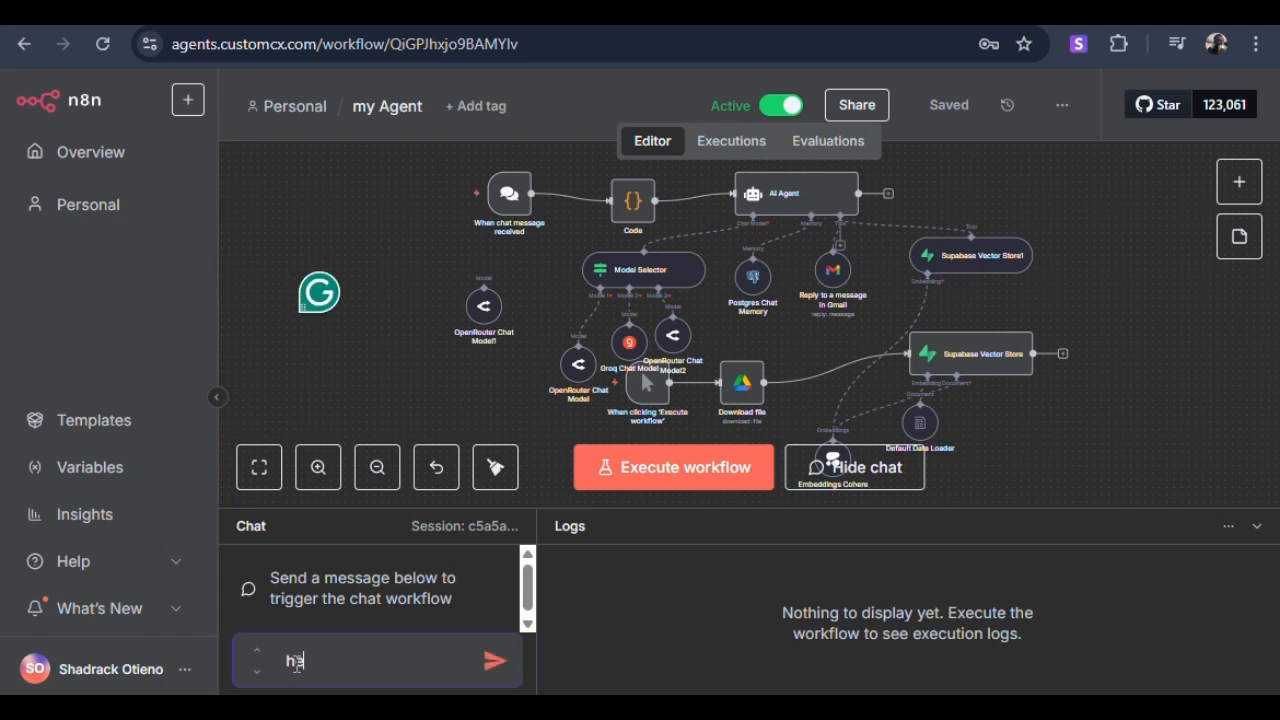
{"action": "type", "text": "llo"}
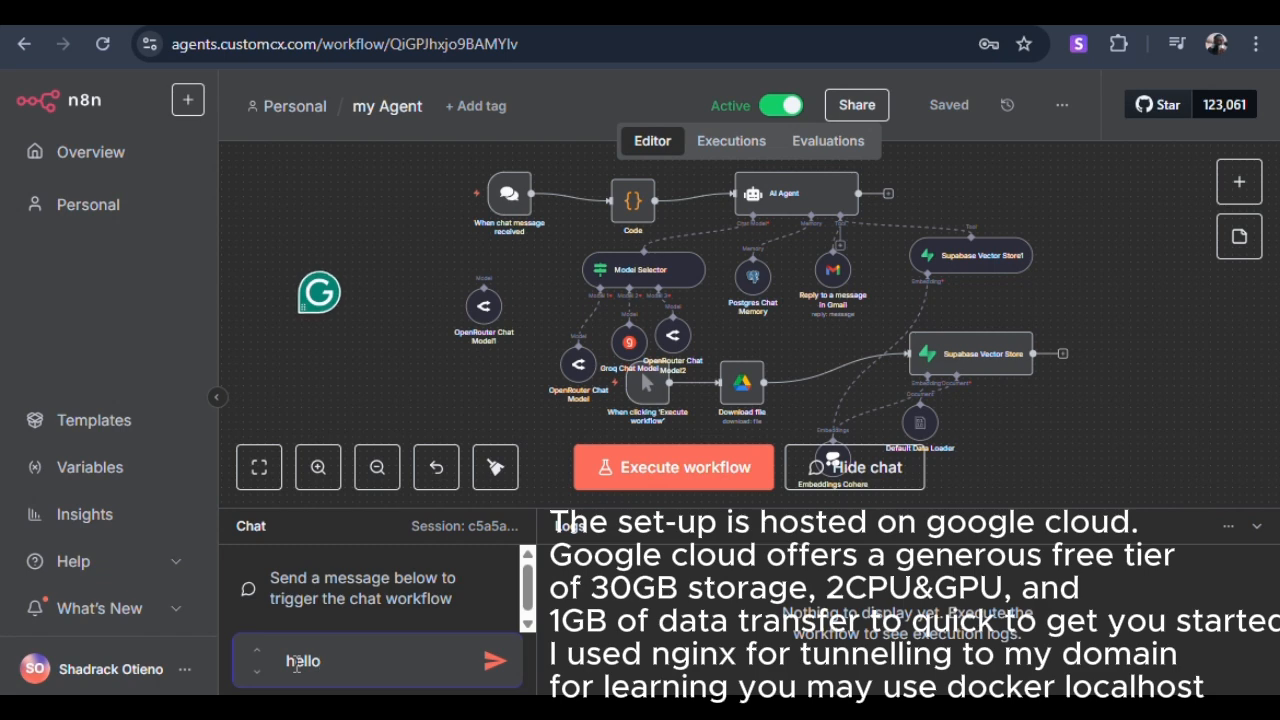
{"action": "type", "text": " who is s"}
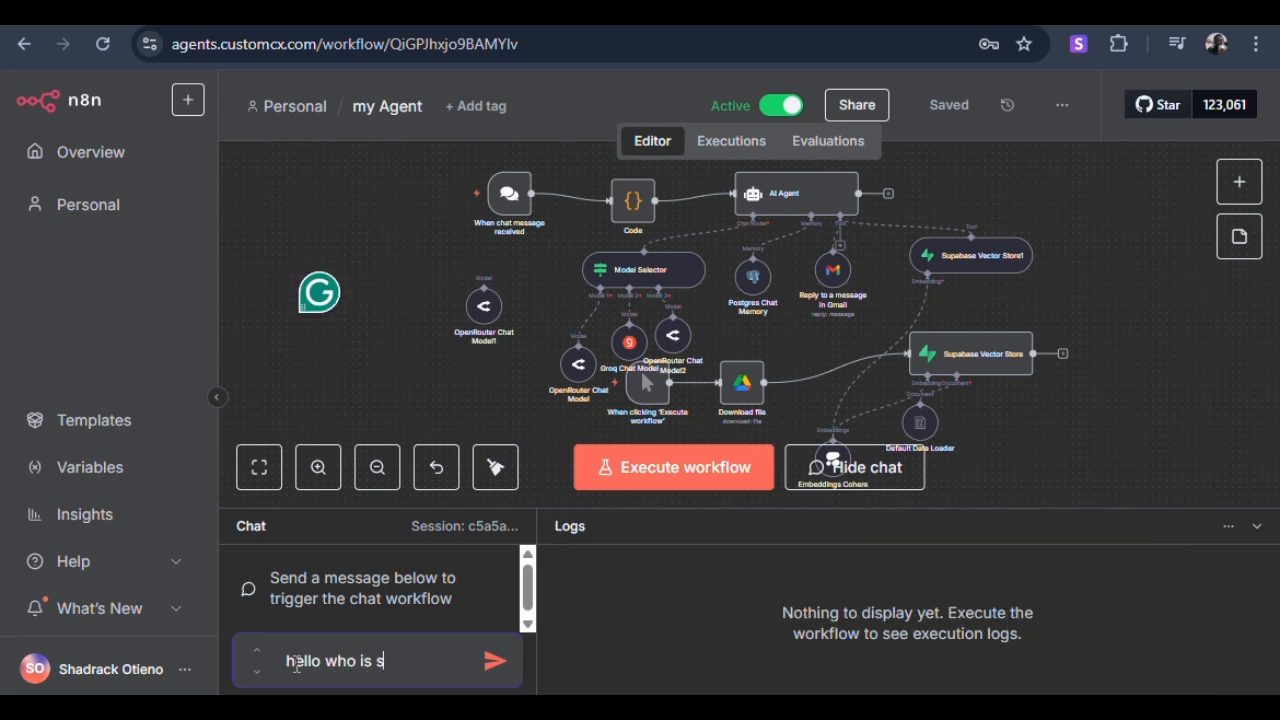
{"action": "type", "text": "hadrack"}
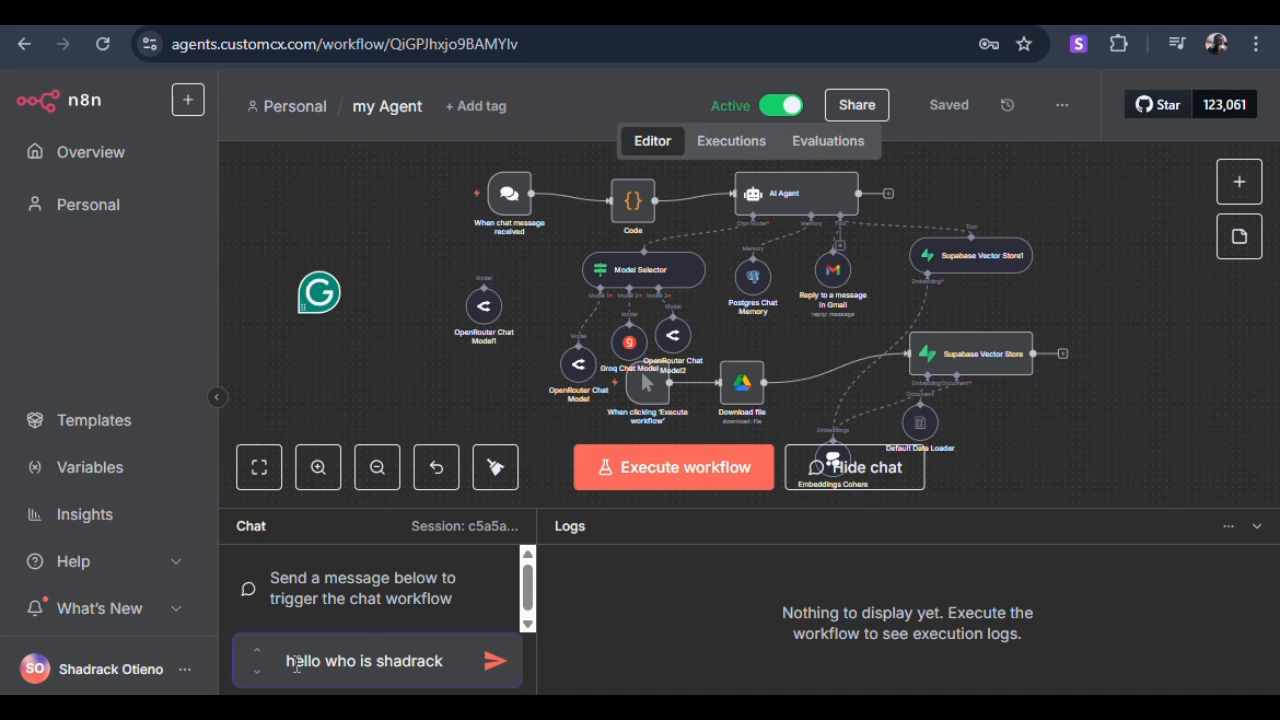
{"action": "key", "text": "Return"}
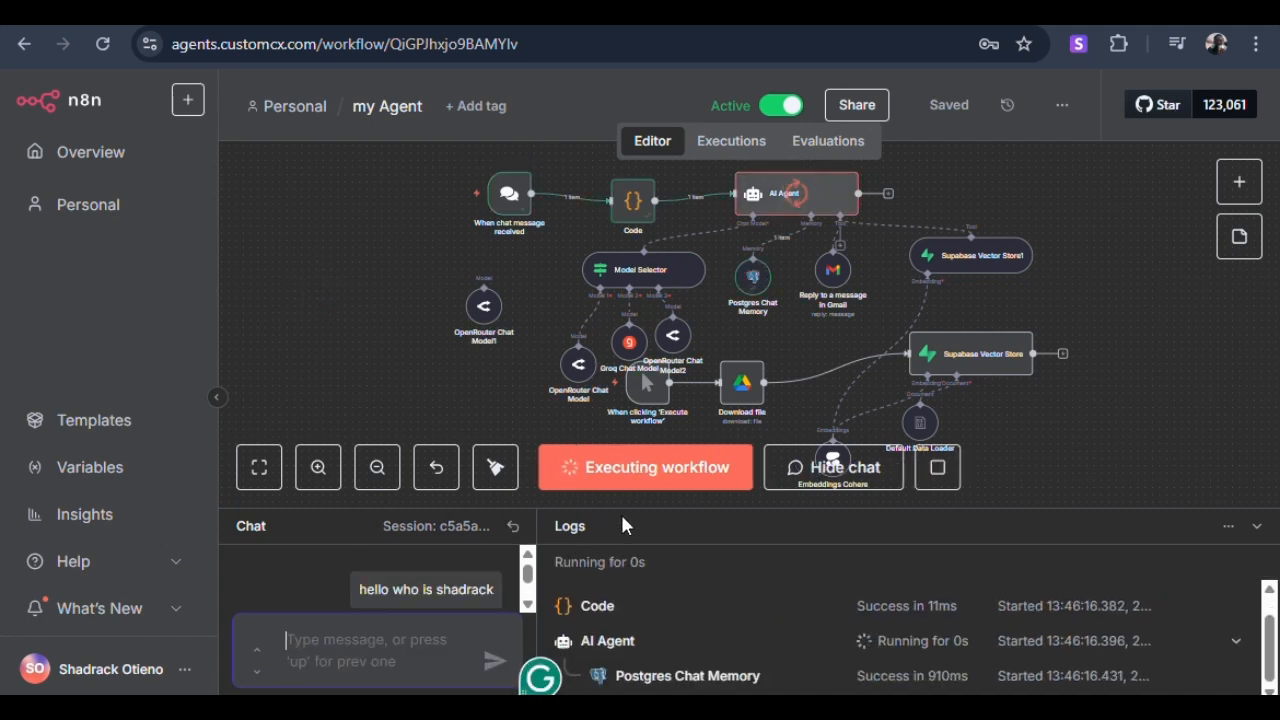
Resize the chat and logs area to examine the execution logs, the agent's reply and the workflow nodes.
{"action": "left_click_drag", "start_coordinate": [658, 510], "coordinate": [670, 350]}
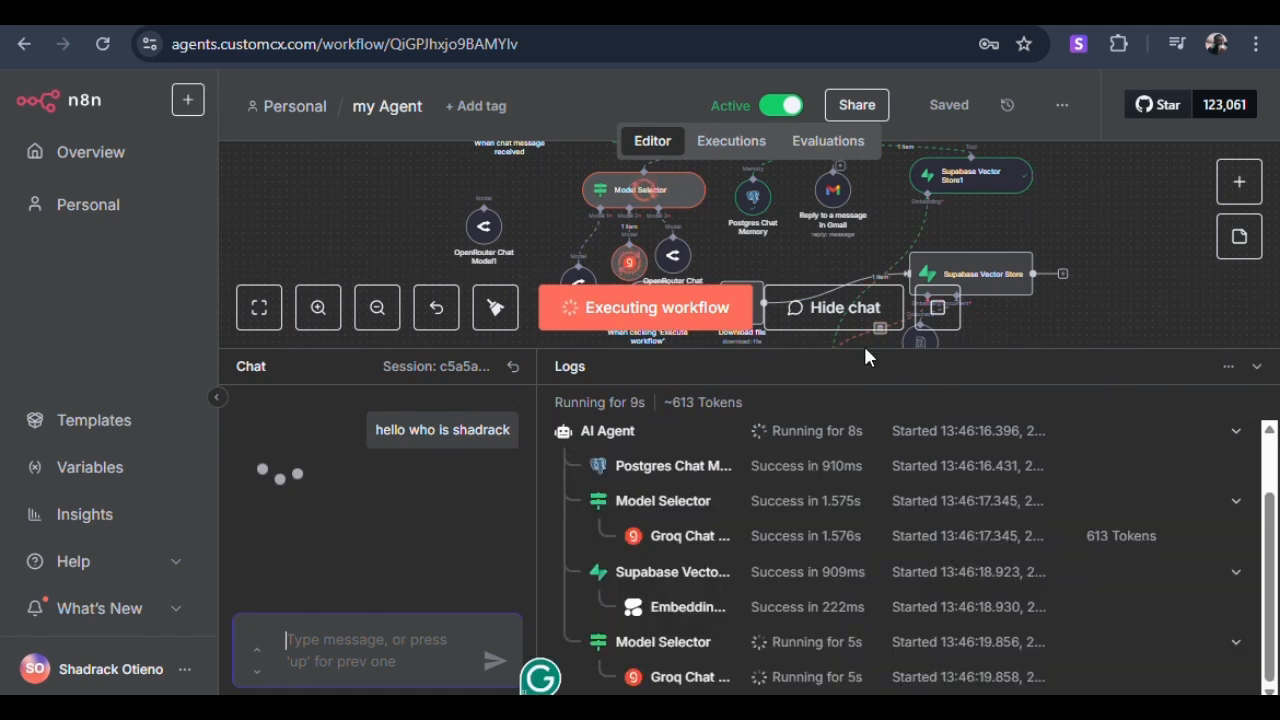
{"action": "left_click_drag", "start_coordinate": [860, 358], "coordinate": [819, 433]}
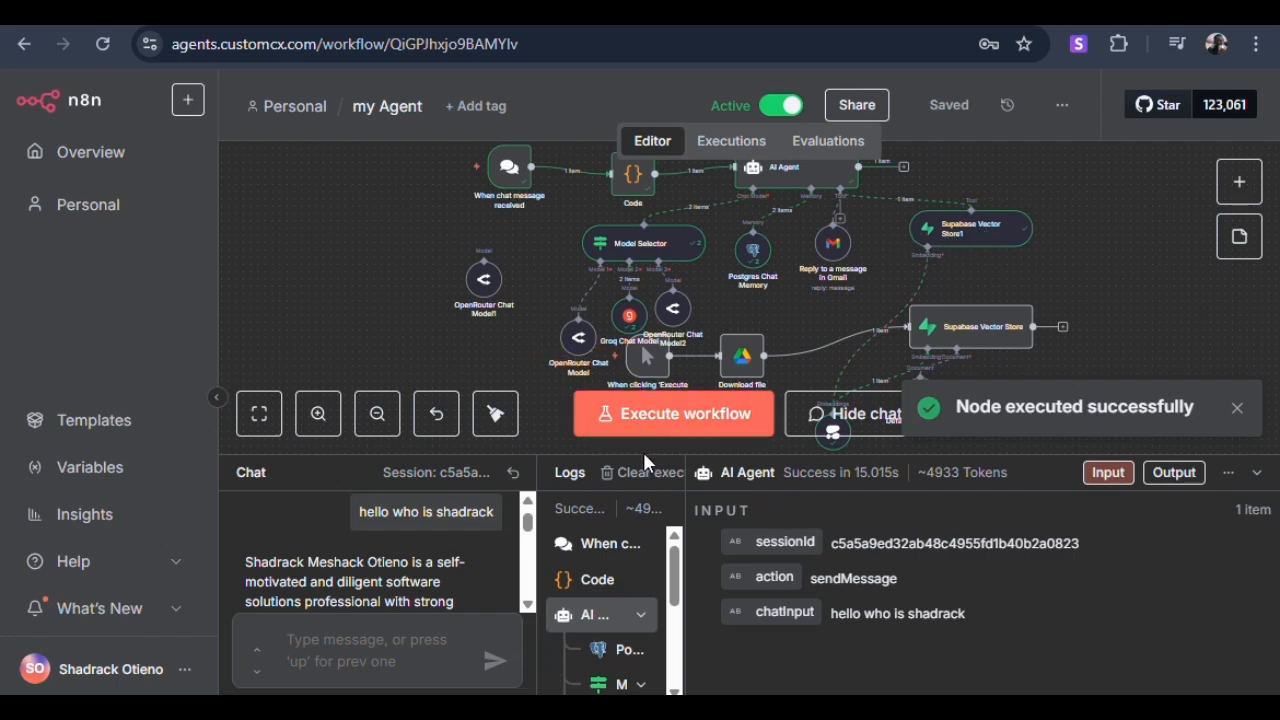
{"action": "left_click_drag", "start_coordinate": [641, 454], "coordinate": [721, 223]}
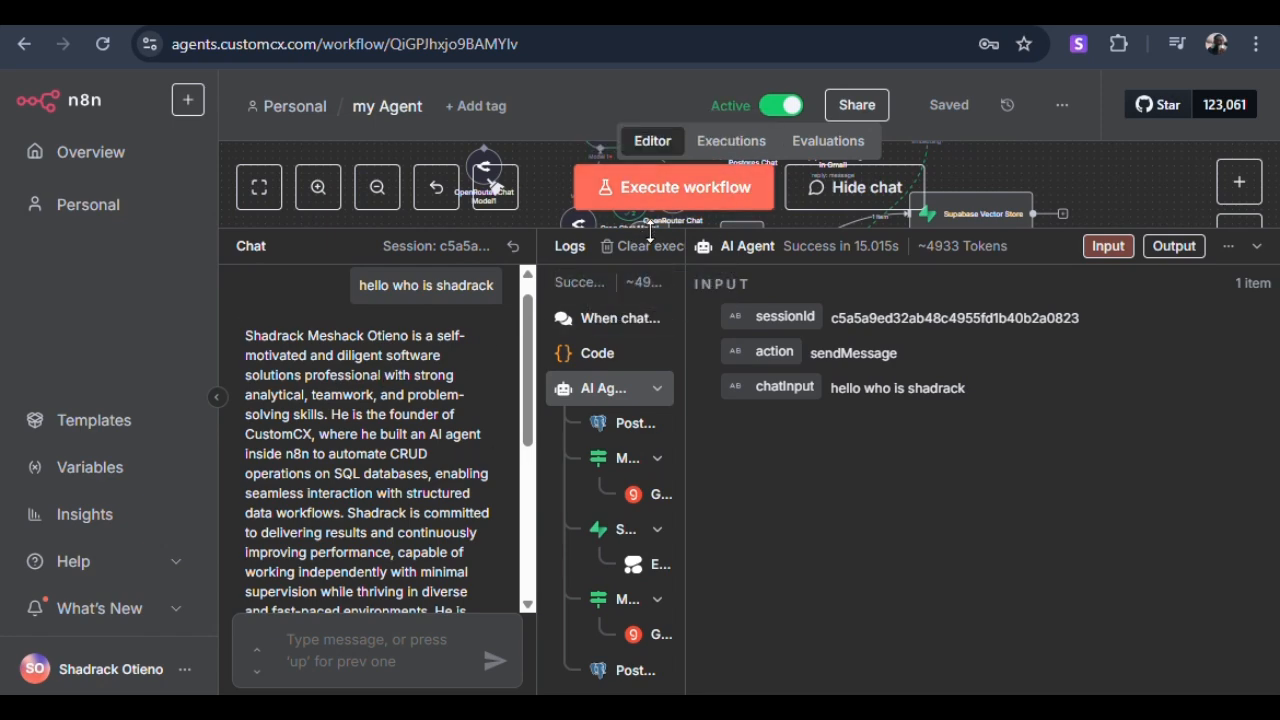
{"action": "left_click_drag", "start_coordinate": [676, 234], "coordinate": [645, 492]}
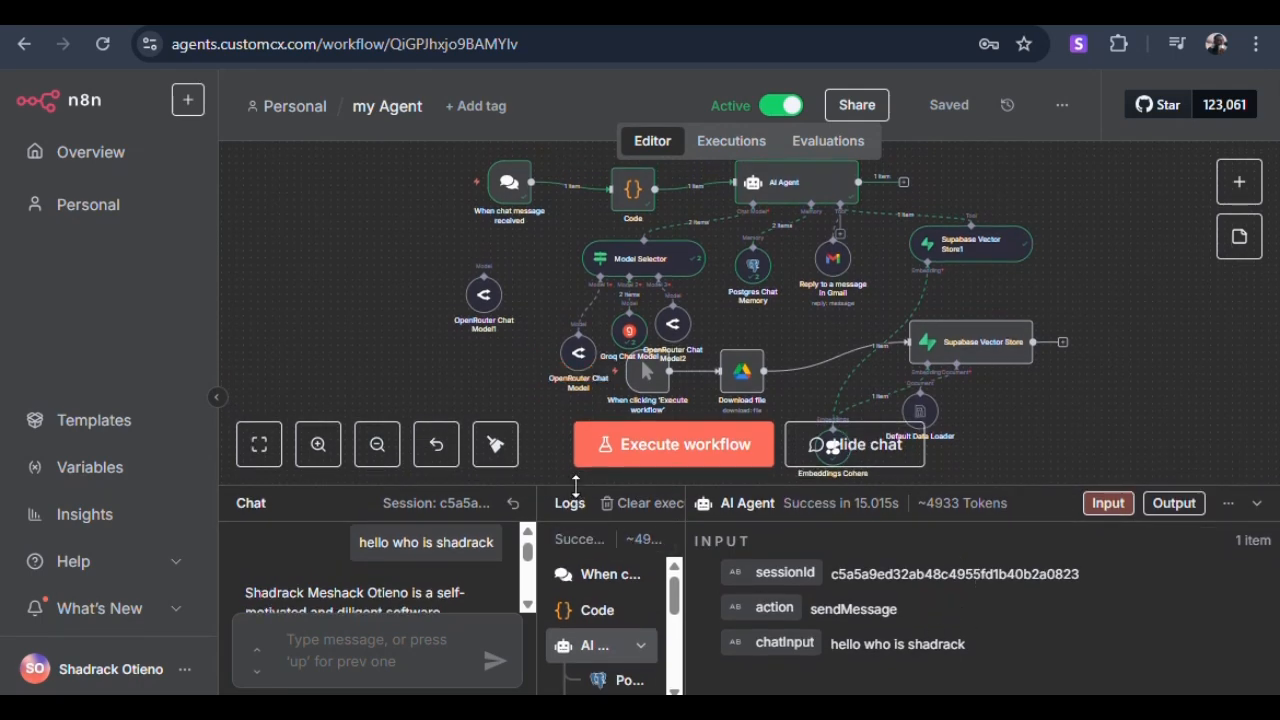
{"action": "left_click_drag", "start_coordinate": [576, 485], "coordinate": [579, 444]}
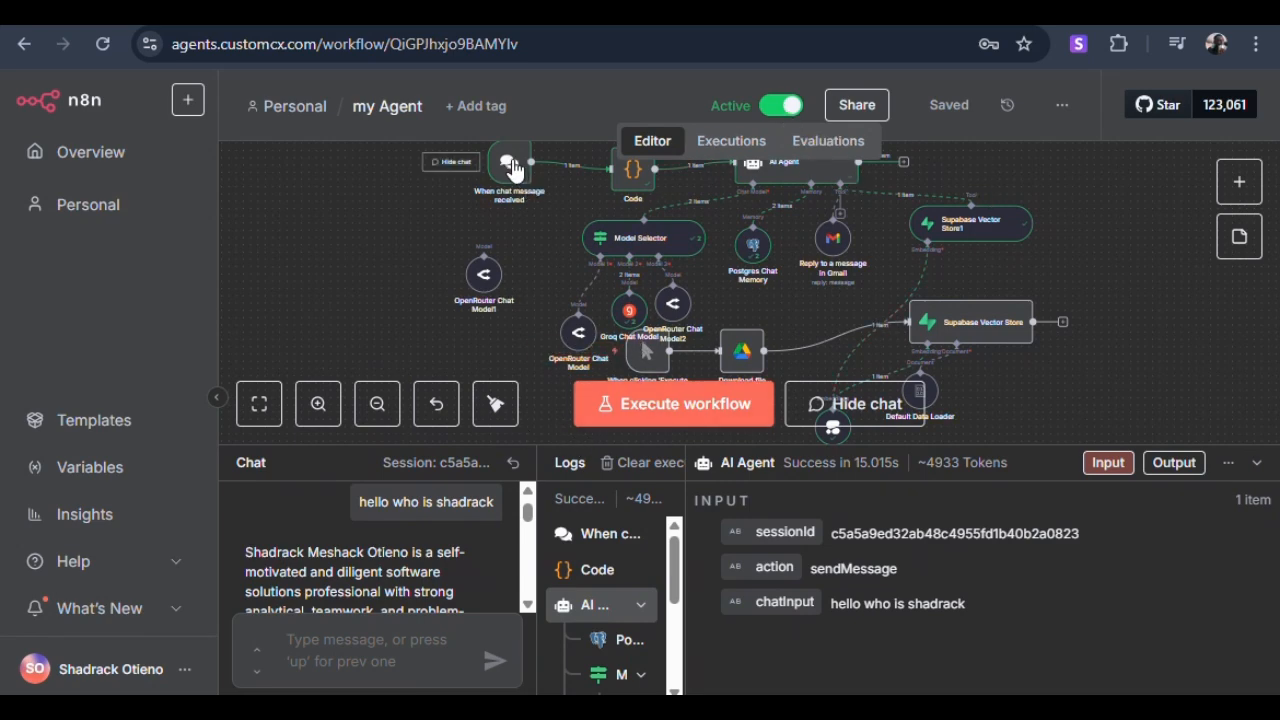
Open the "When chat message received" node and copy its public Chat URL.
{"action": "left_click", "coordinate": [512, 172]}
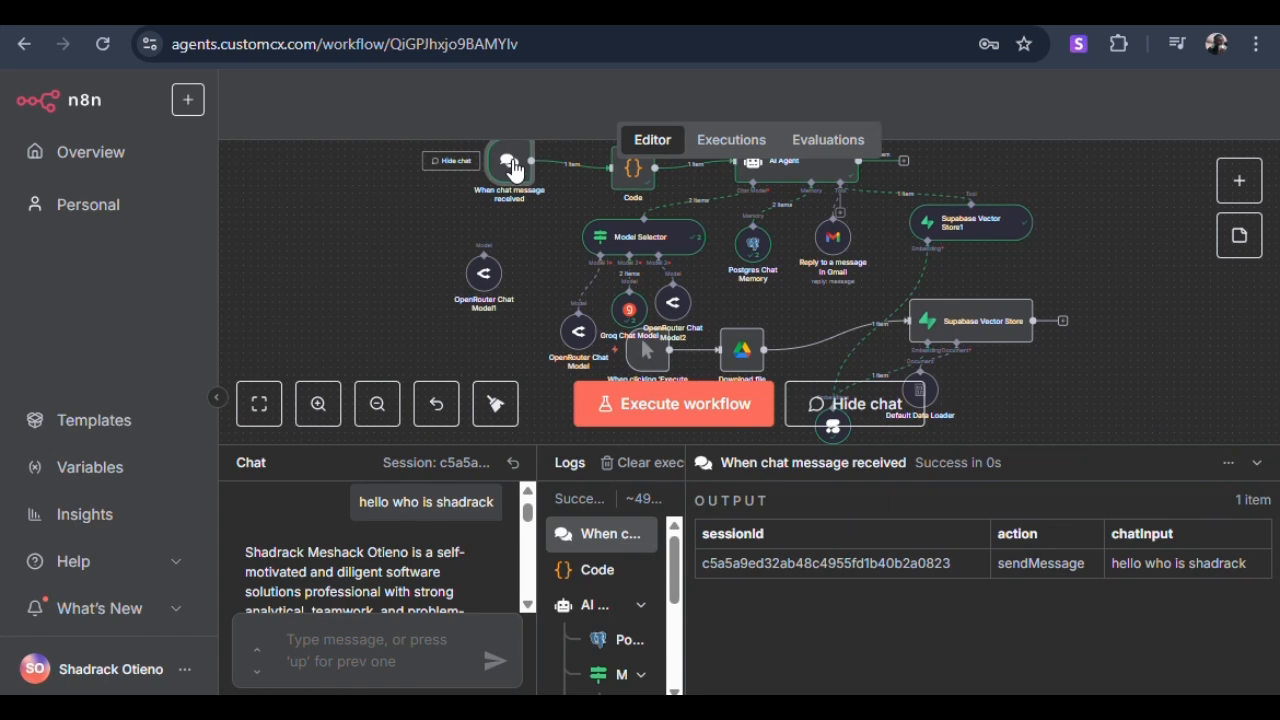
{"action": "double_click", "coordinate": [512, 172]}
{"action": "left_click_drag", "start_coordinate": [337, 293], "coordinate": [62, 273]}
{"action": "key", "text": "ctrl+c"}
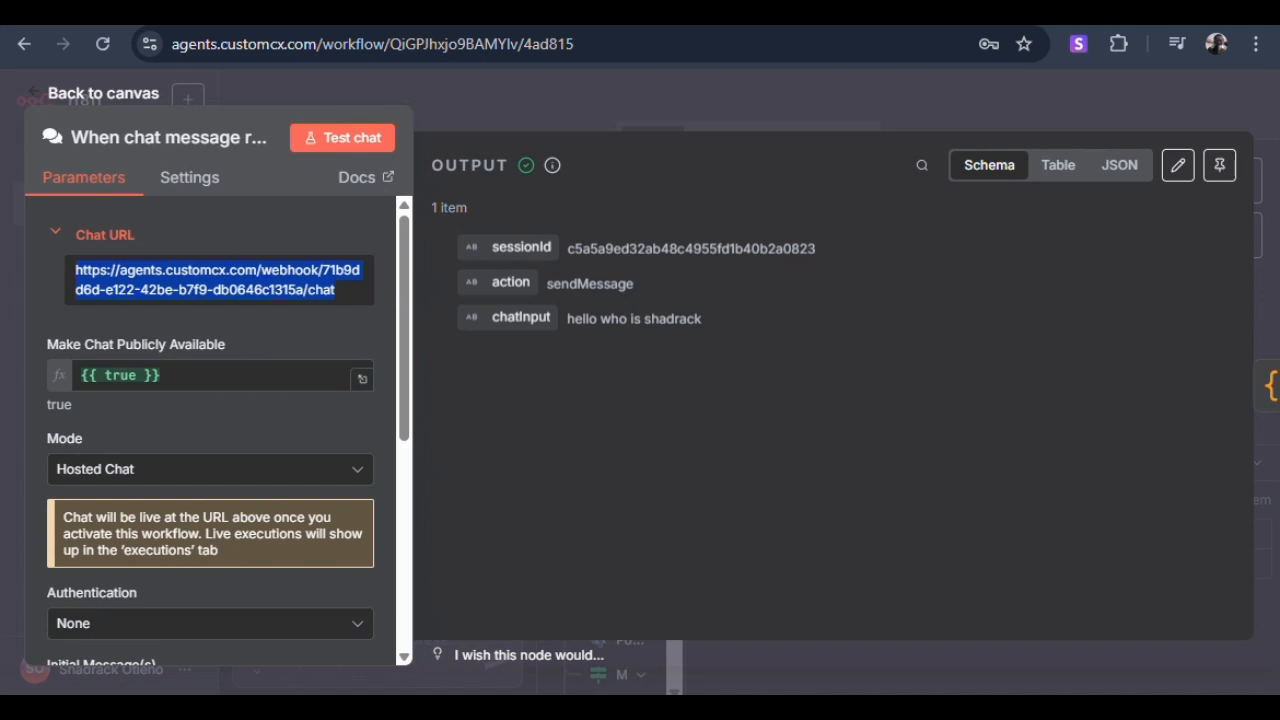
Load the copied Chat URL in a new browser tab to open the hosted chat page.
{"action": "key", "text": "ctrl+t"}
{"action": "left_click", "coordinate": [822, 45]}
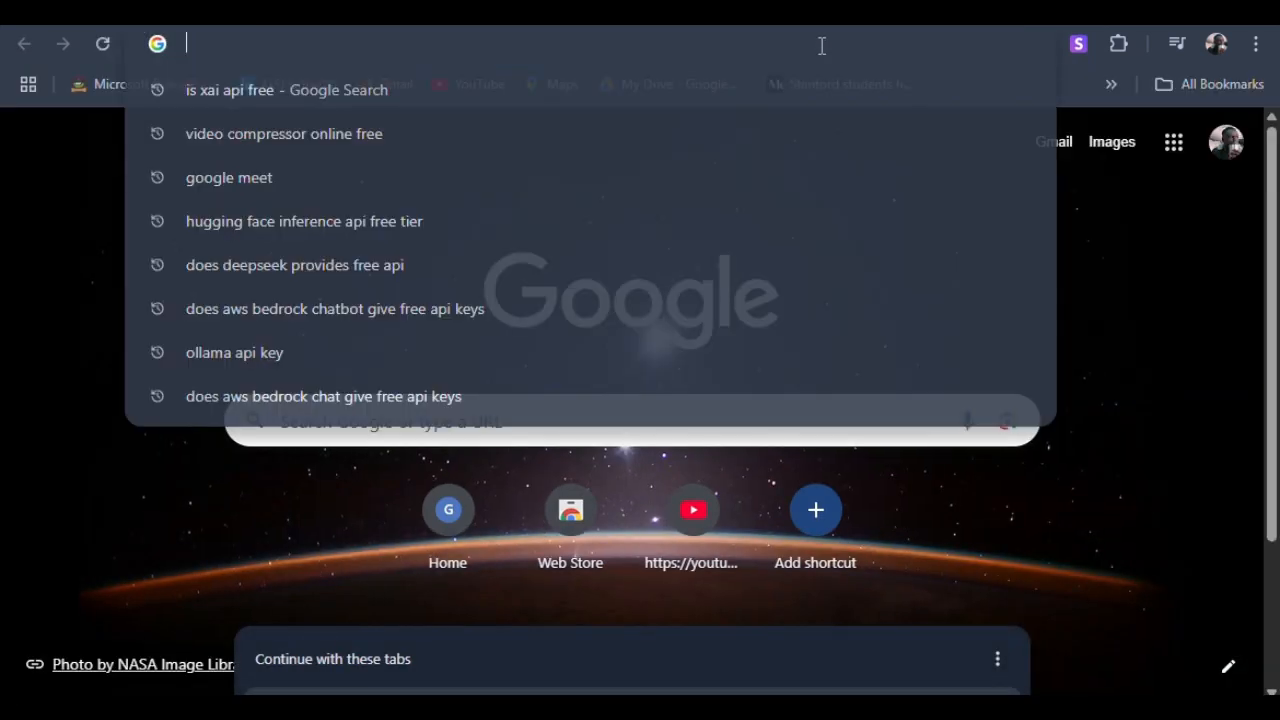
{"action": "key", "text": "ctrl+v"}
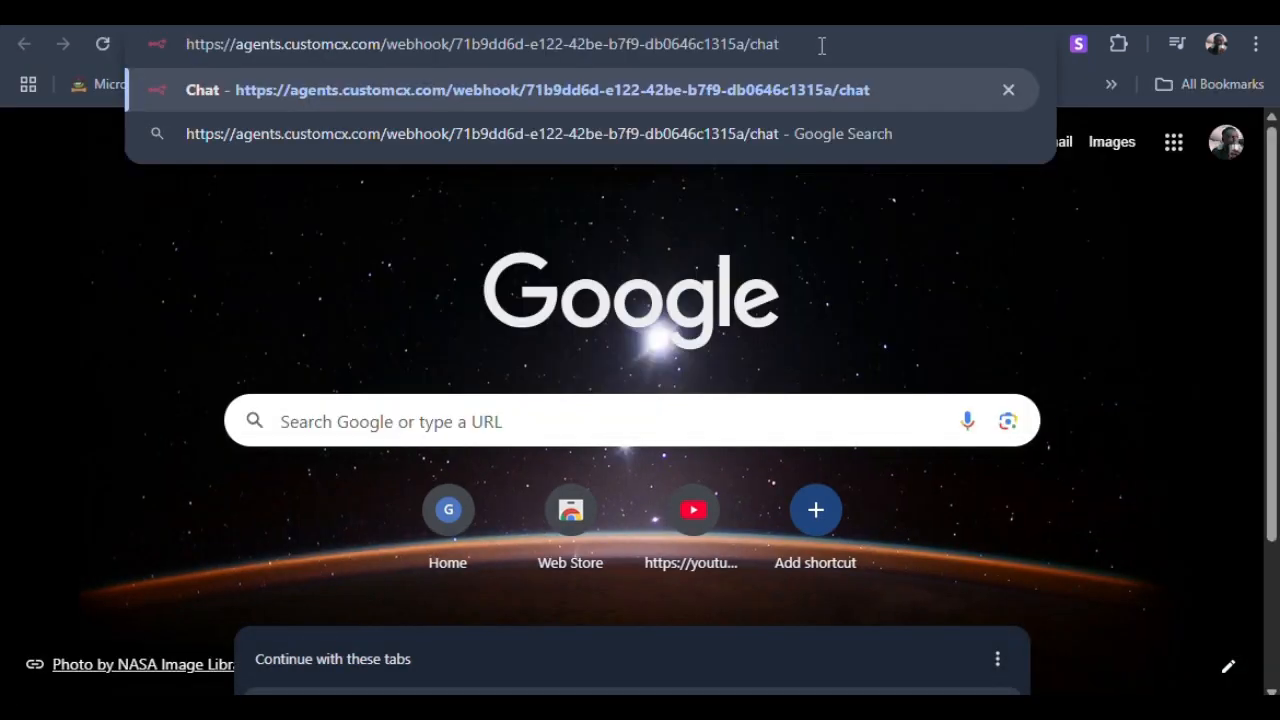
{"action": "key", "text": "Return"}
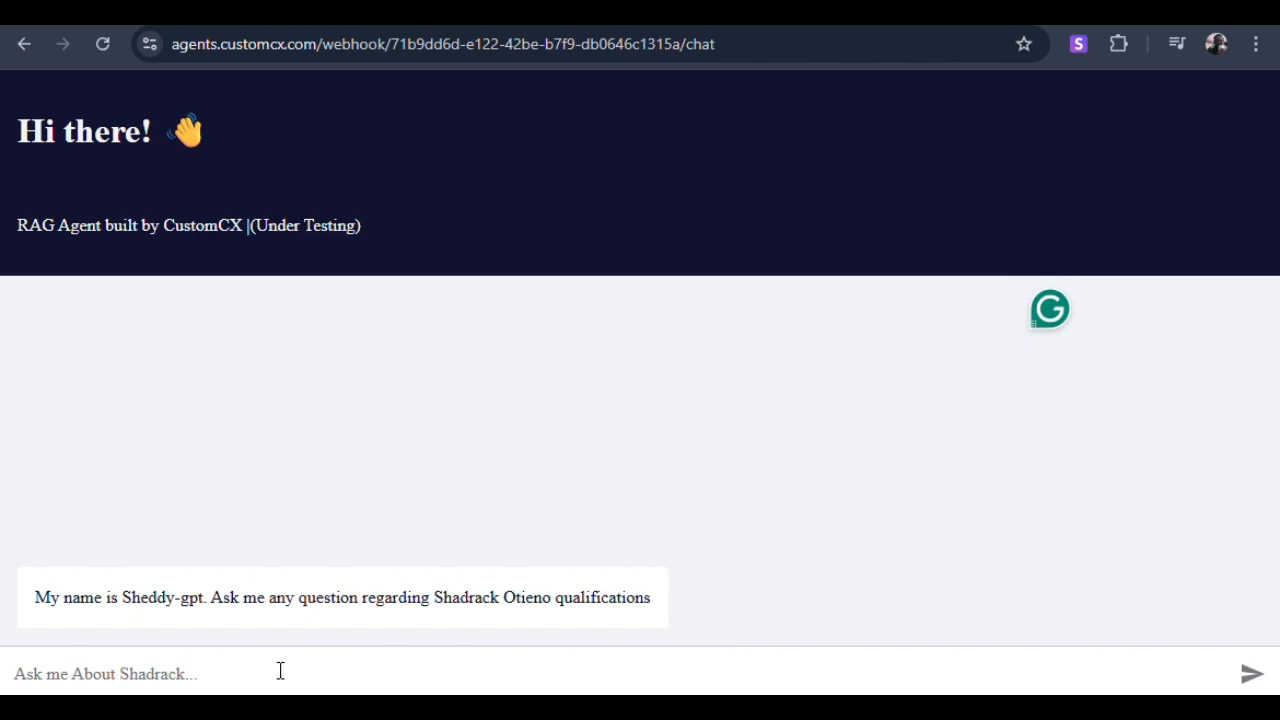
Ask the hosted chat agent "hello where did he go to school".
{"action": "type", "text": "he"}
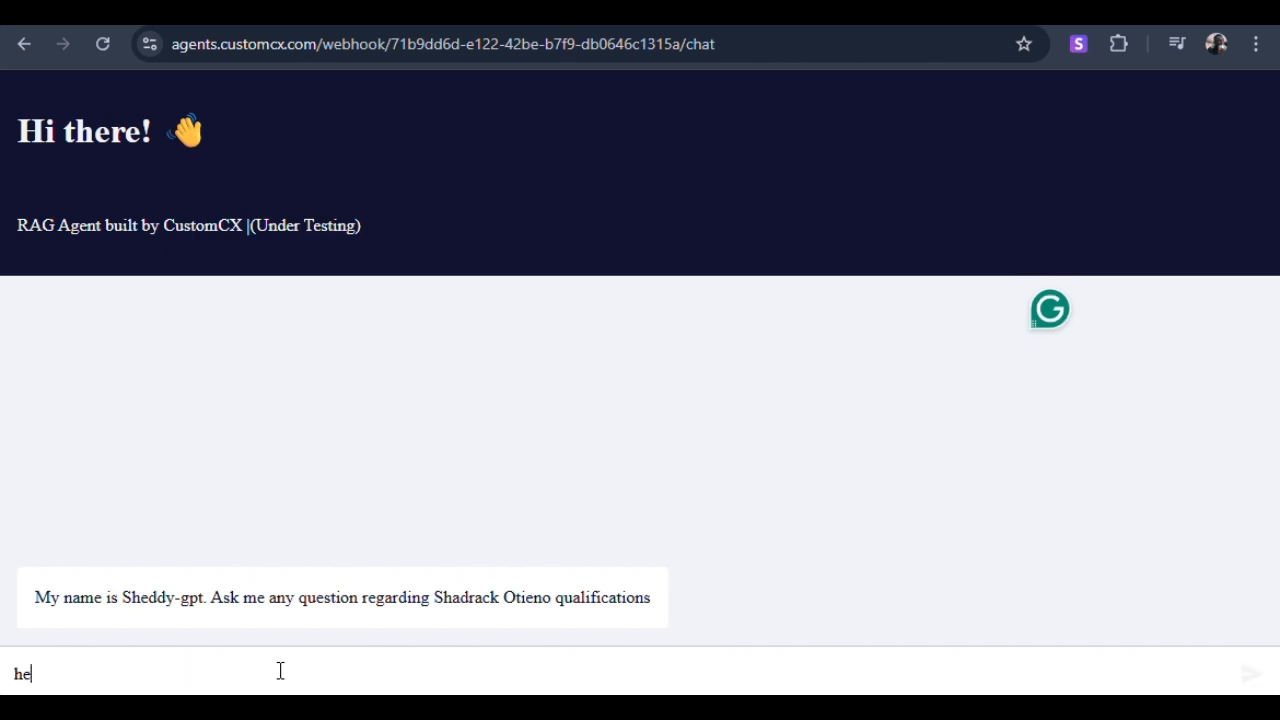
{"action": "type", "text": "llo where did he "}
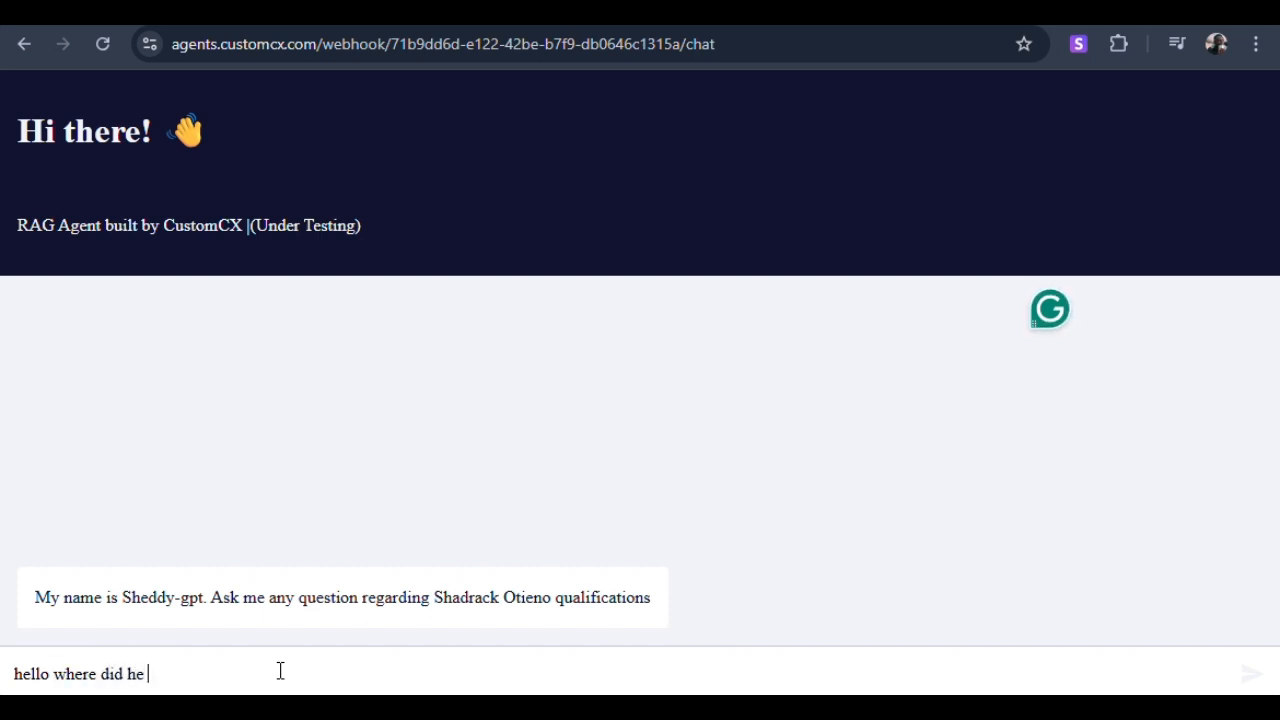
{"action": "type", "text": "go to school"}
{"action": "key", "text": "Return"}
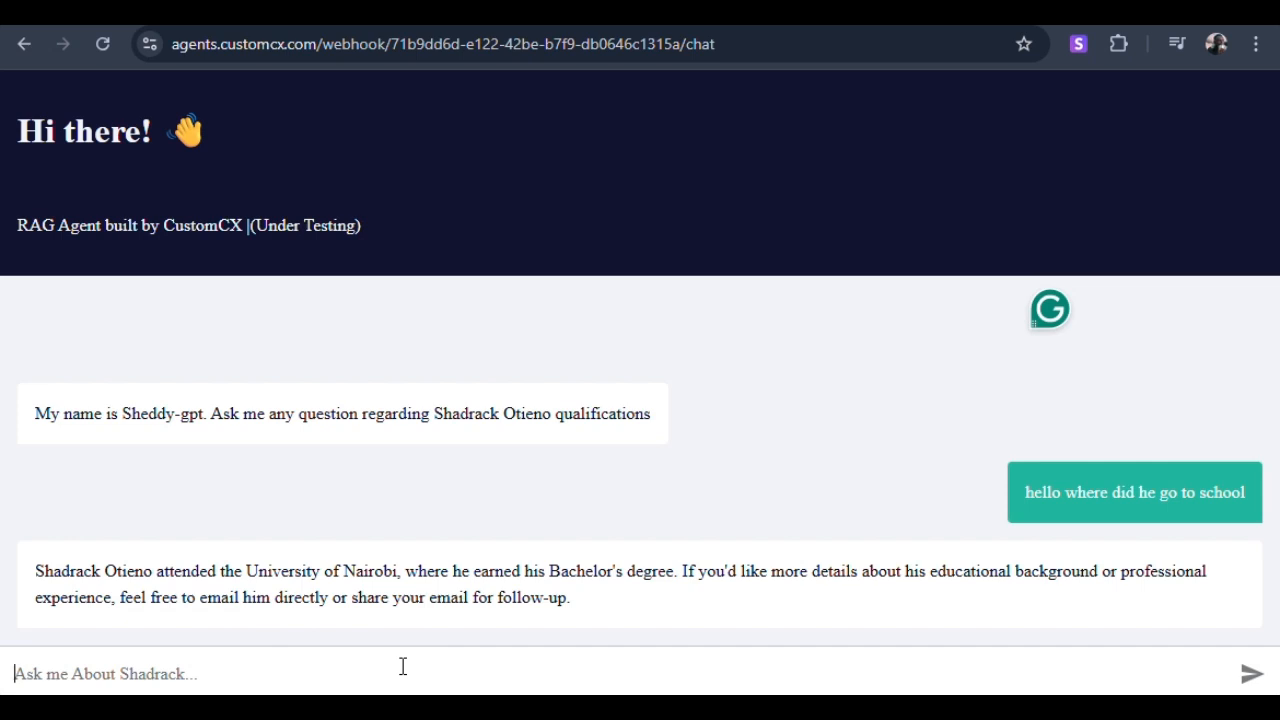
Send the hosted chat agent the follow-up question "what dooes he currently do".
{"action": "type", "text": "wha"}
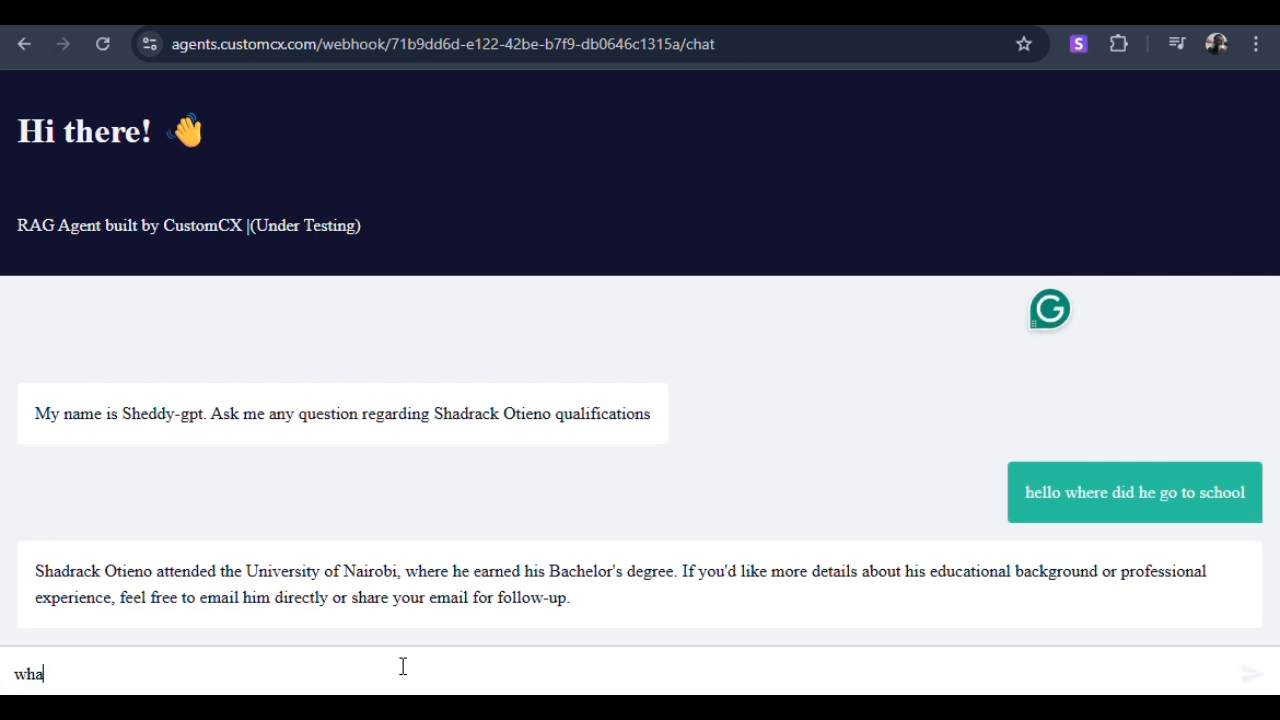
{"action": "type", "text": "t dooes h"}
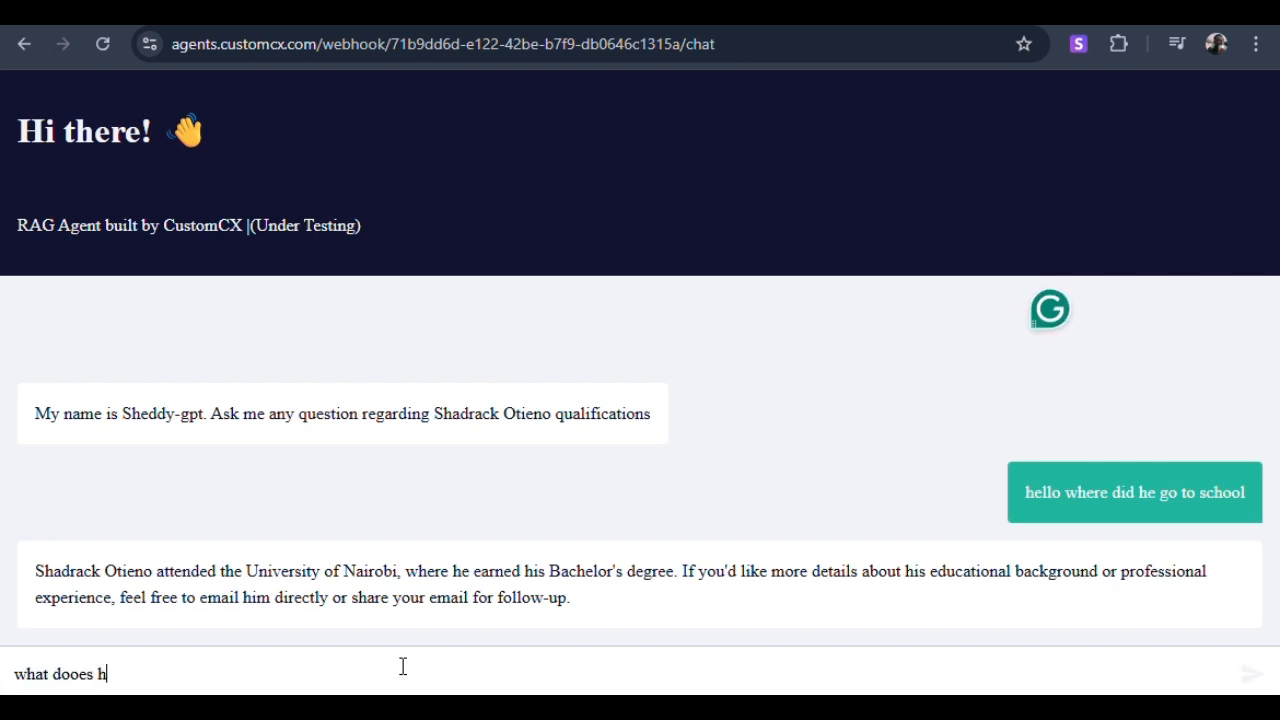
{"action": "type", "text": "e currentlu"}
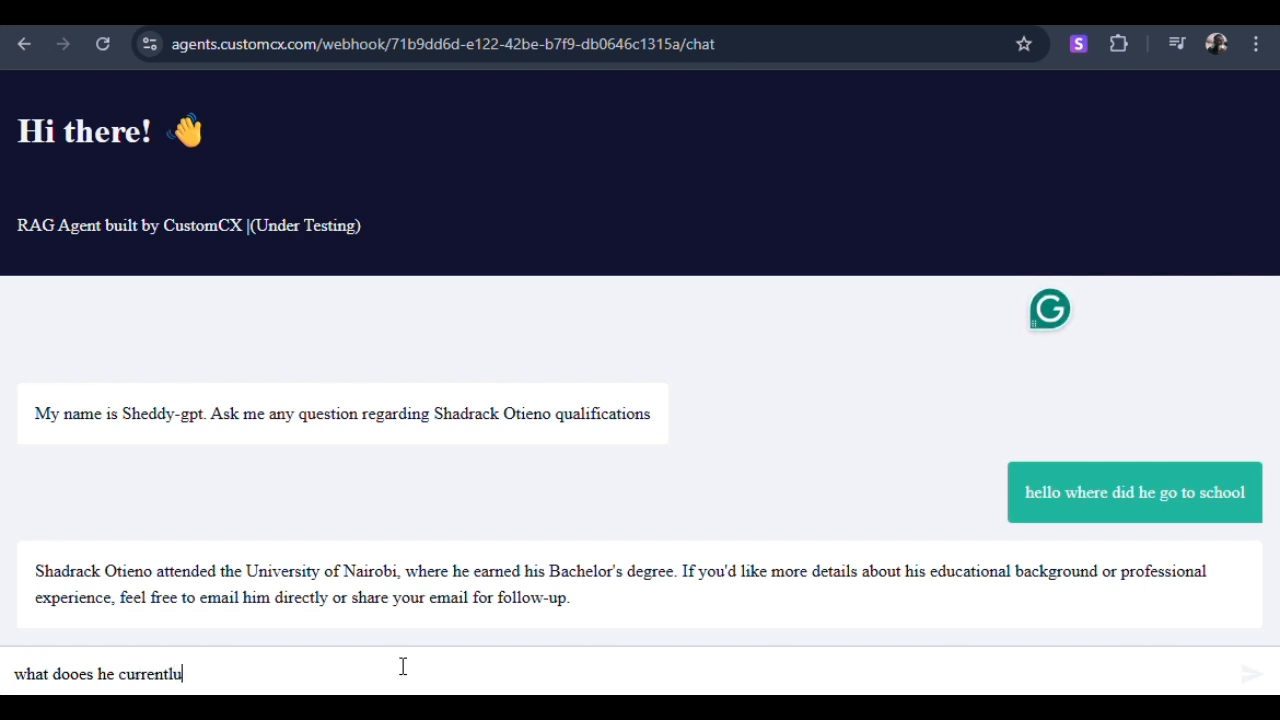
{"action": "key", "text": "BackSpace"}
{"action": "type", "text": "y do"}
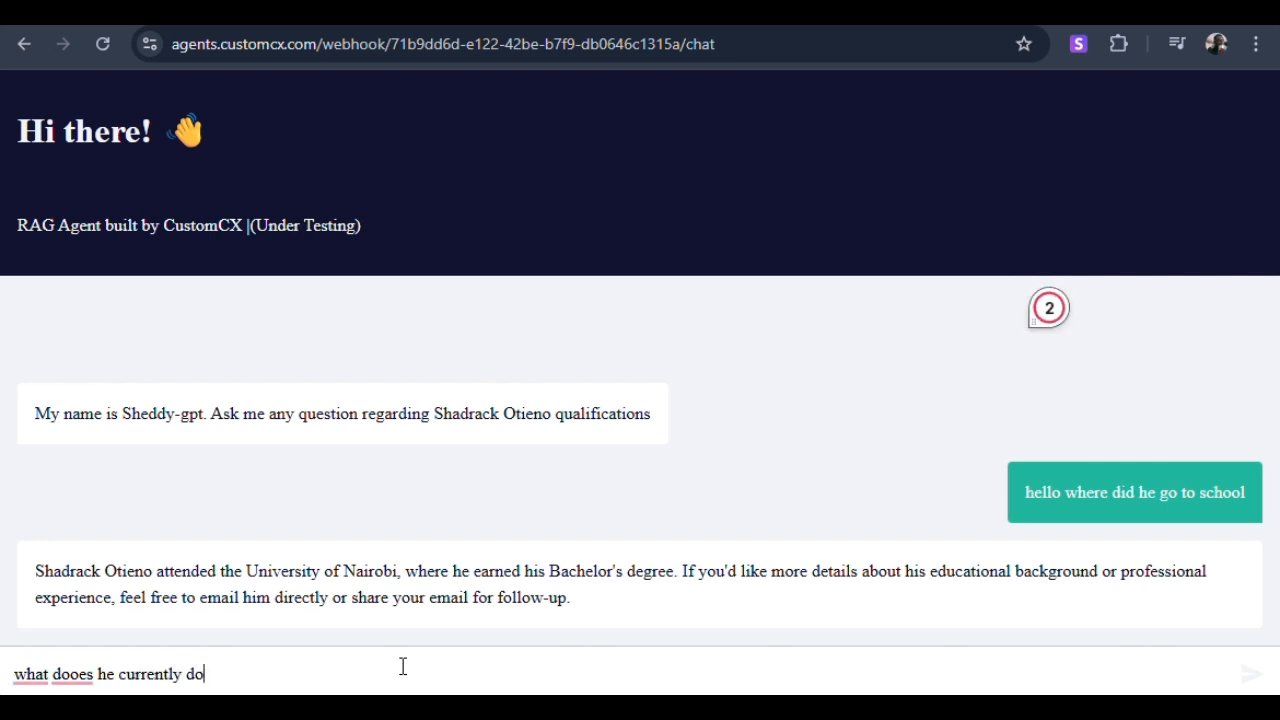
{"action": "key", "text": "Return"}
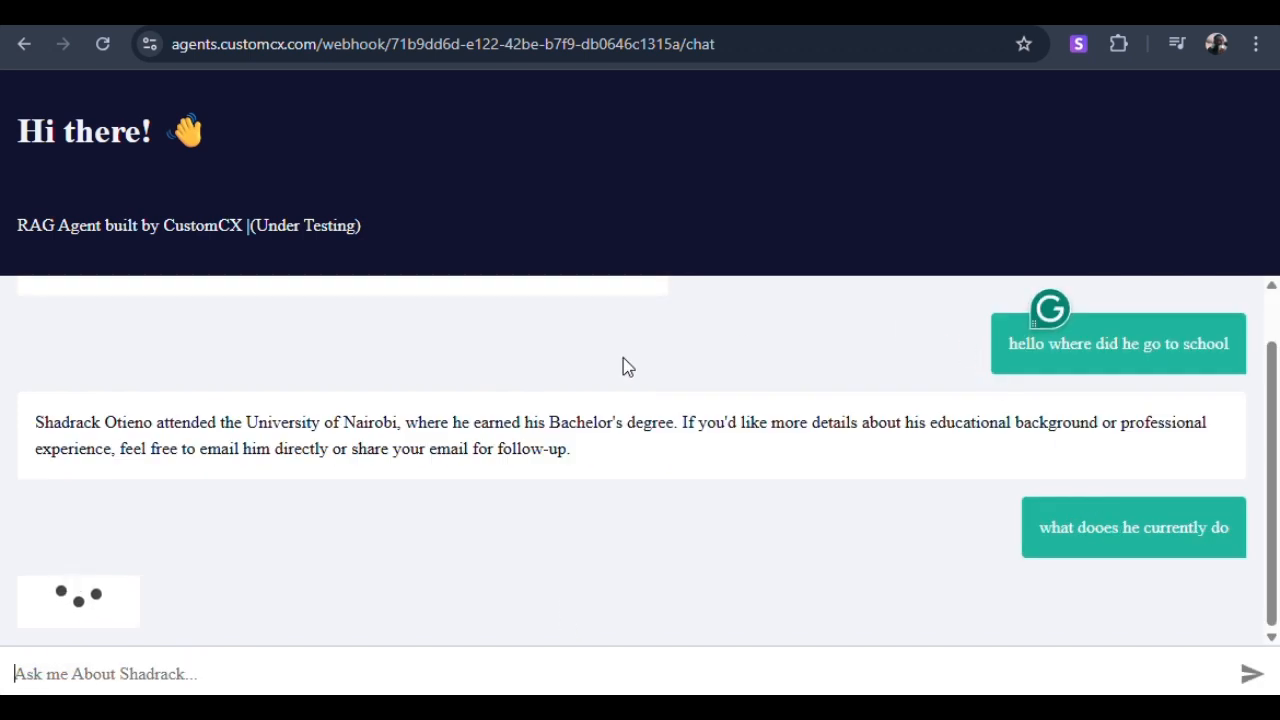
Return to the n8n workflow canvas from the chat trigger's settings and shrink the chat and logs area.
{"action": "left_click", "coordinate": [855, 14]}
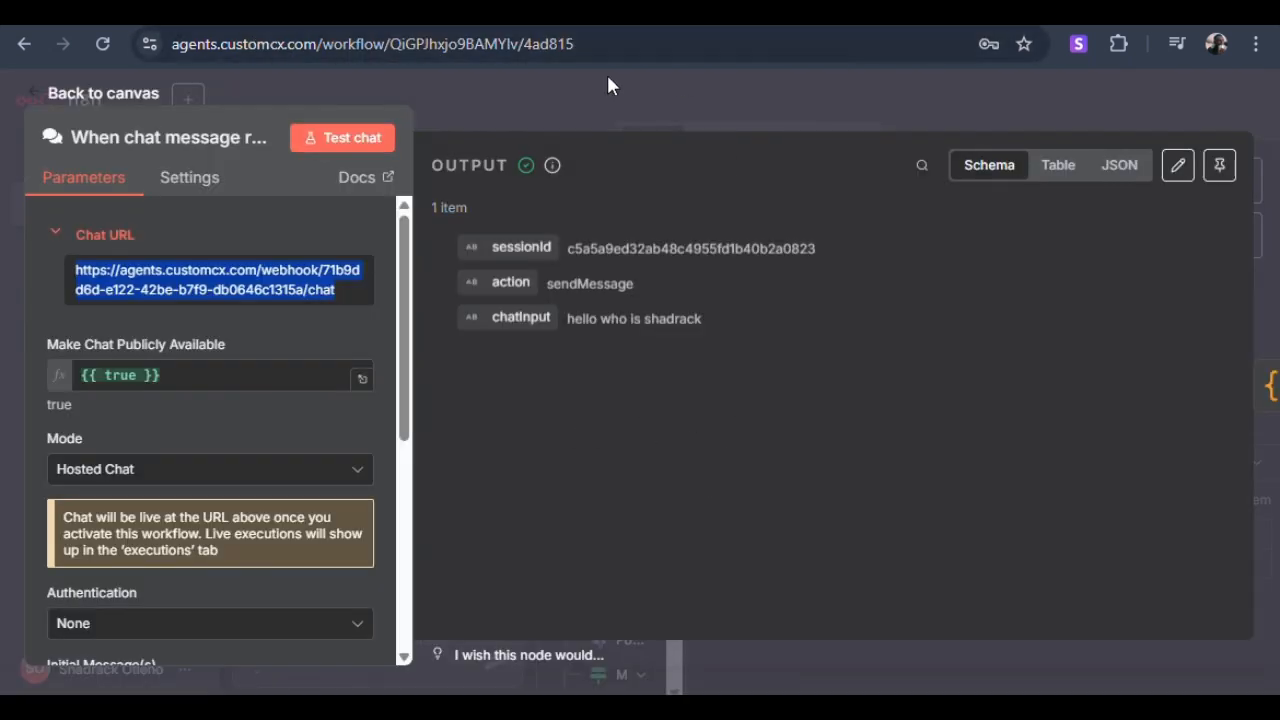
{"action": "left_click", "coordinate": [50, 100]}
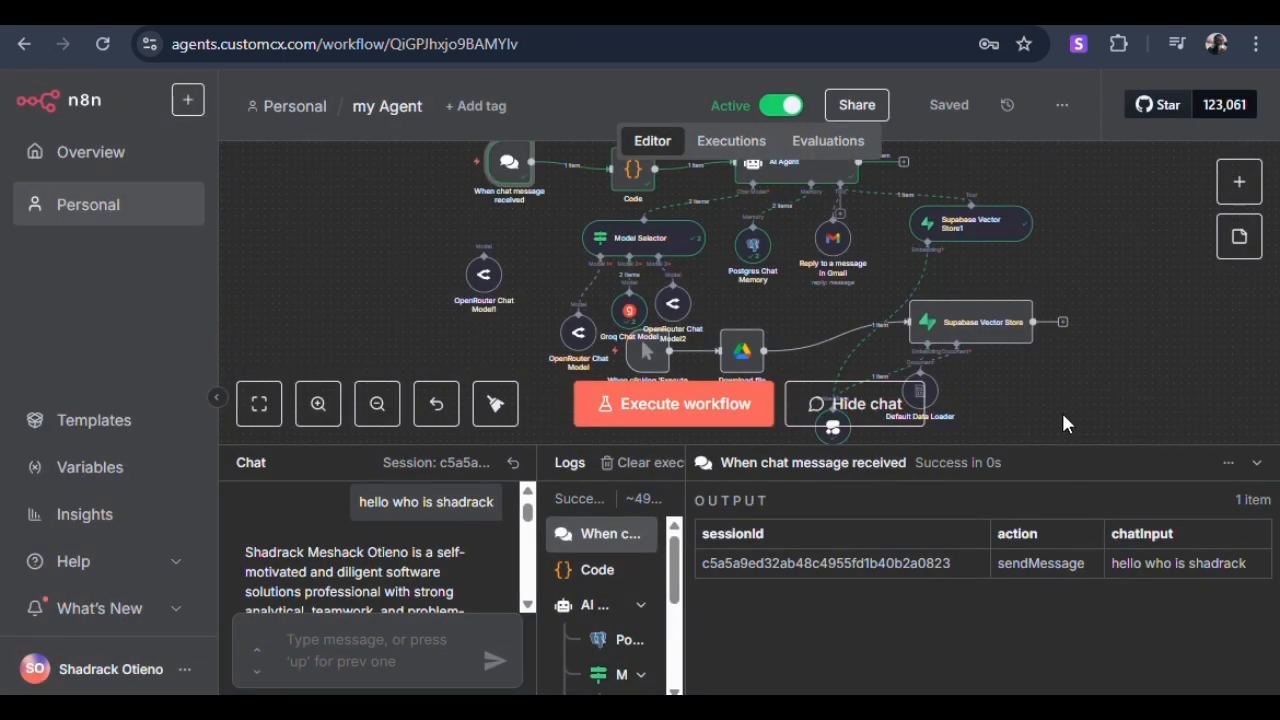
{"action": "left_click_drag", "start_coordinate": [1058, 446], "coordinate": [1083, 534]}
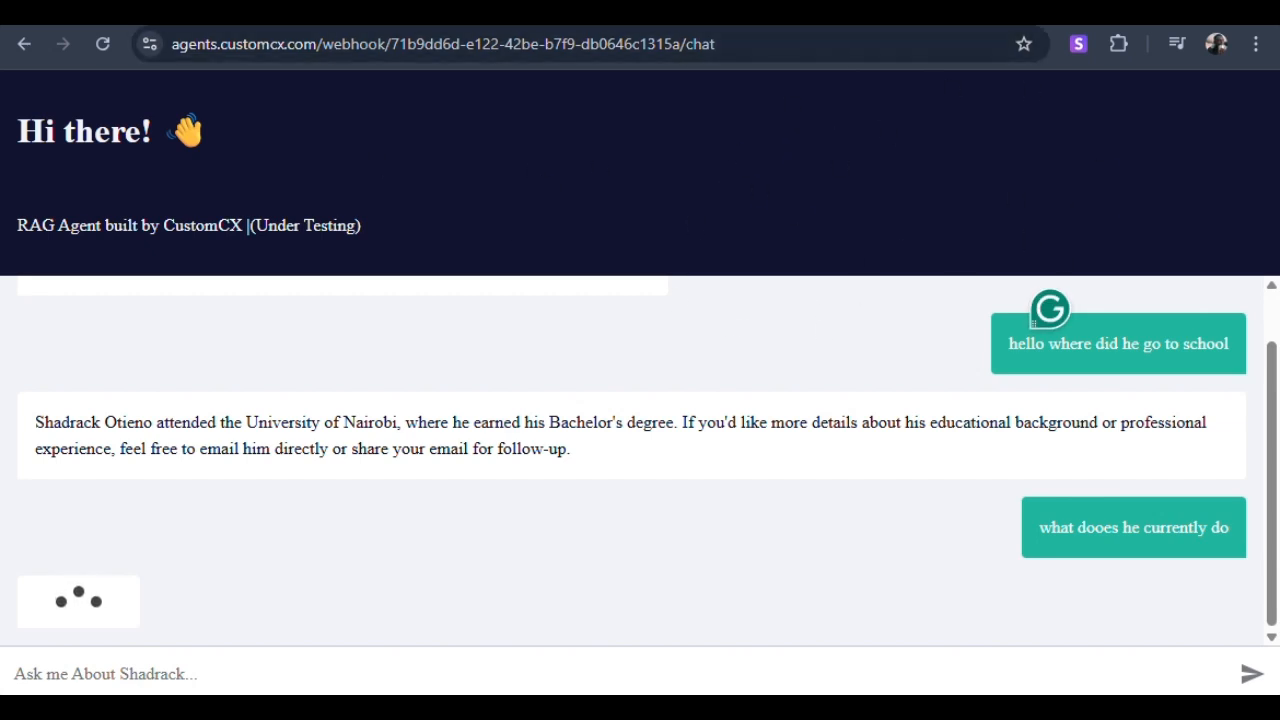
Back in the n8n workflow, shift the manual execution trigger and the Download file node slightly downward on the canvas.
{"action": "left_click", "coordinate": [935, 12]}
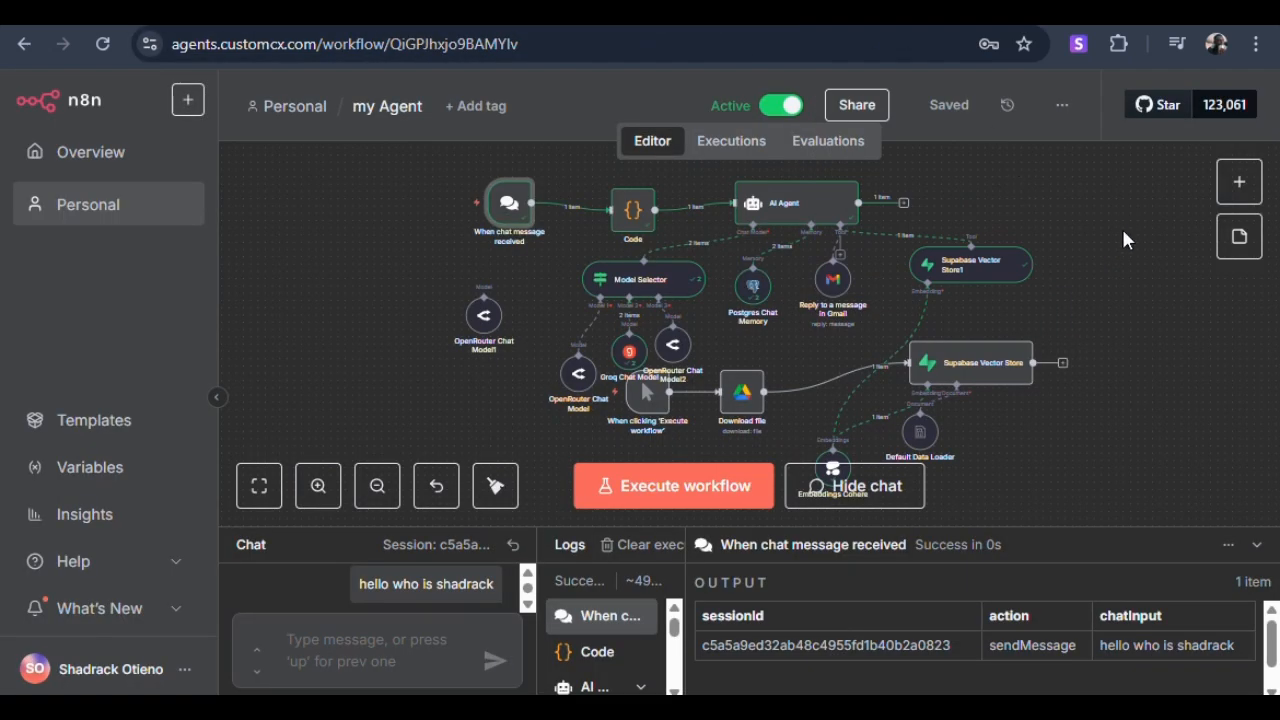
{"action": "left_click_drag", "start_coordinate": [637, 405], "coordinate": [650, 425]}
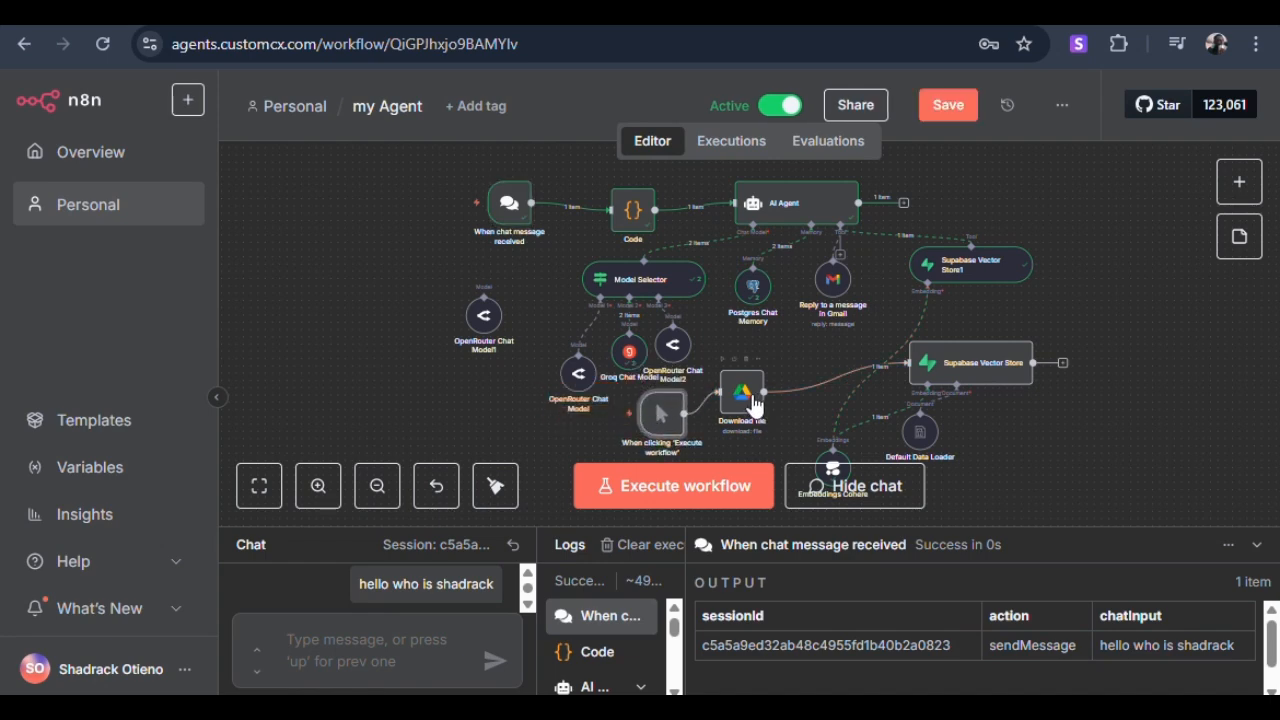
{"action": "left_click_drag", "start_coordinate": [748, 403], "coordinate": [748, 416]}
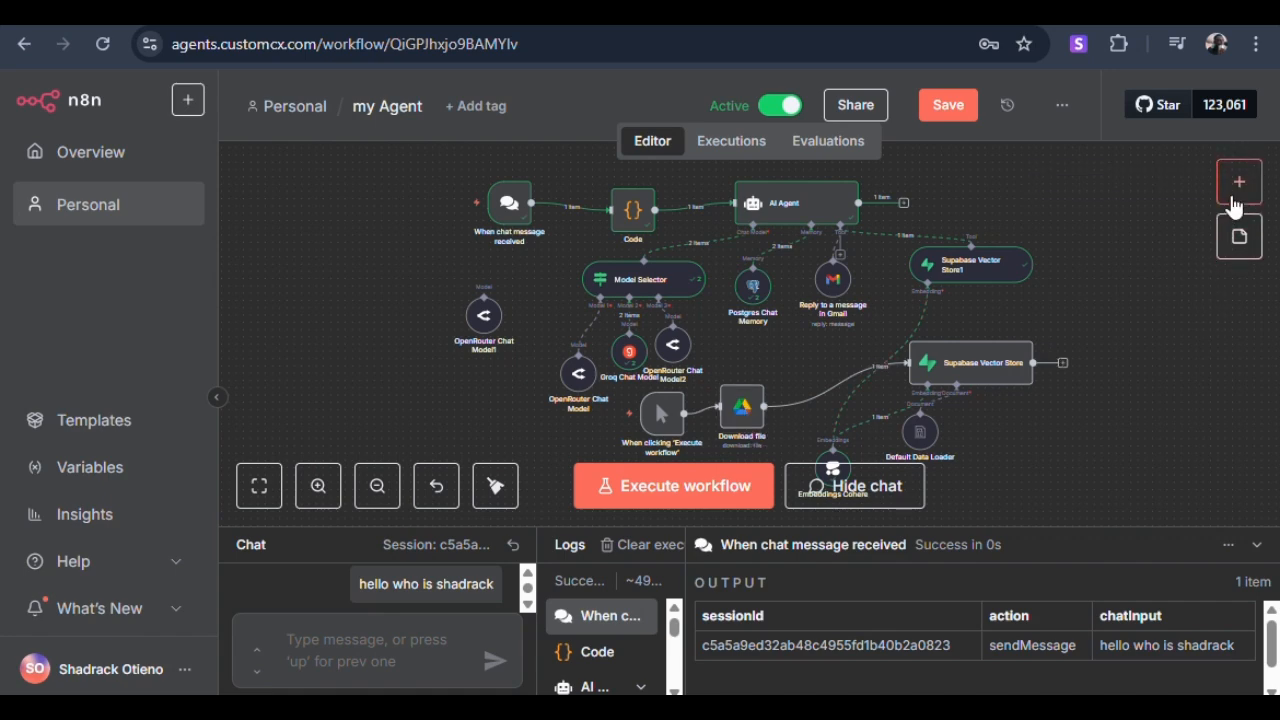
Add a new Google Drive node with the Download file action to the workflow.
{"action": "left_click", "coordinate": [1236, 199]}
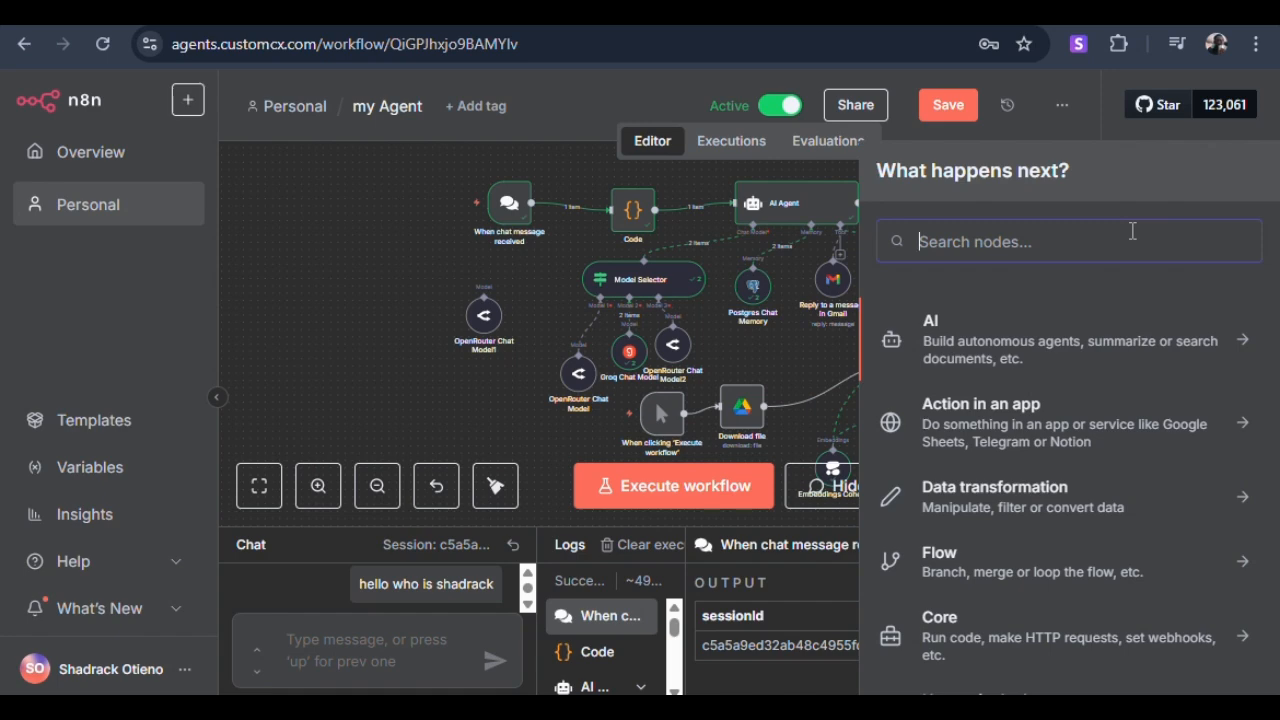
{"action": "type", "text": "goog"}
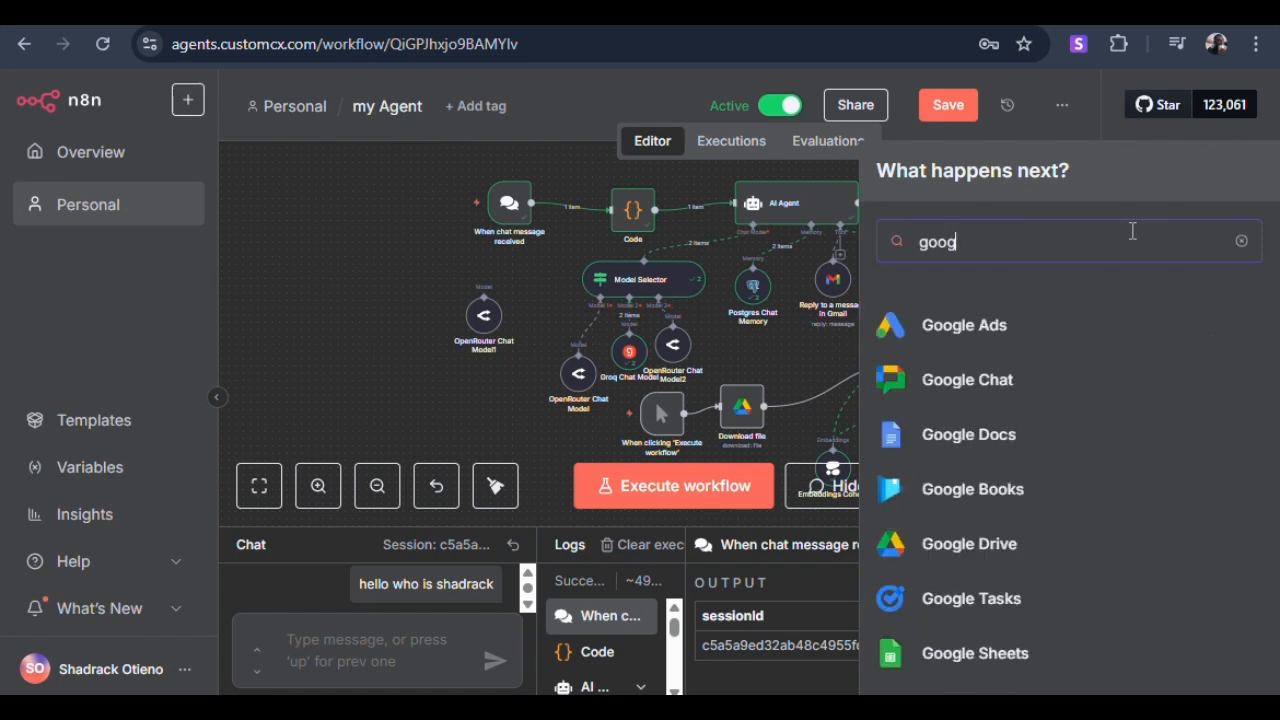
{"action": "type", "text": "le d"}
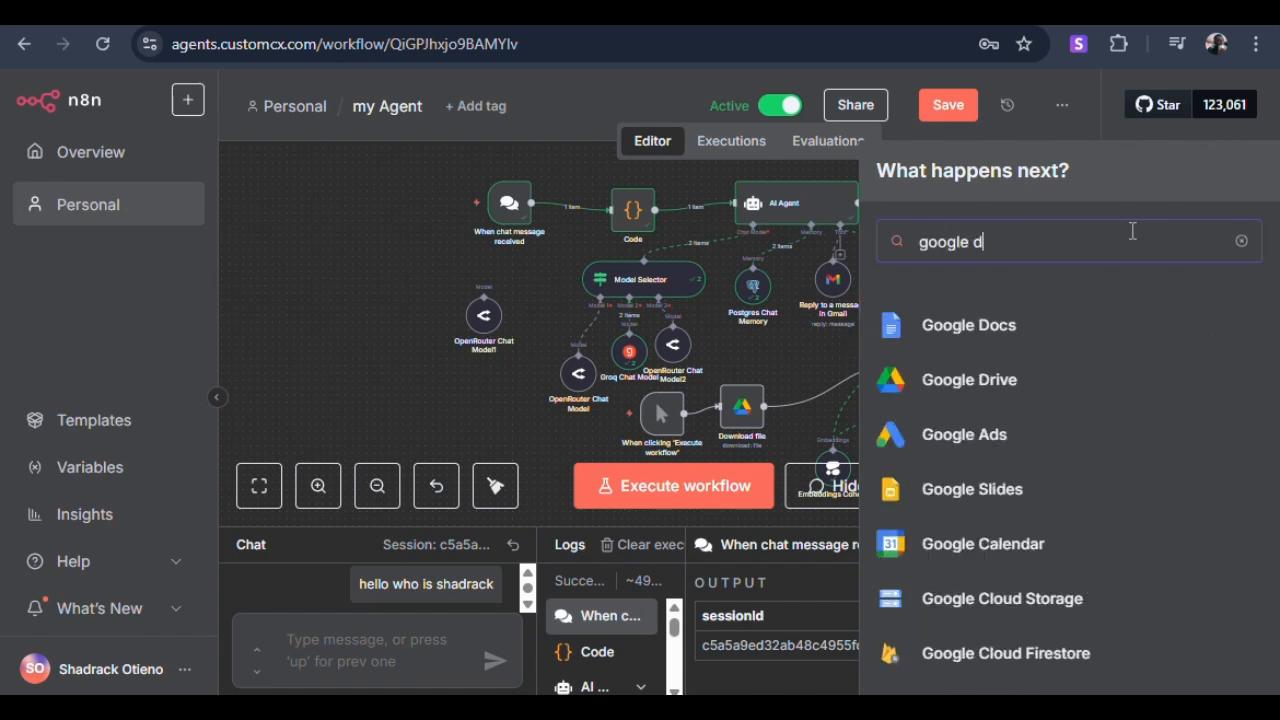
{"action": "type", "text": "rive"}
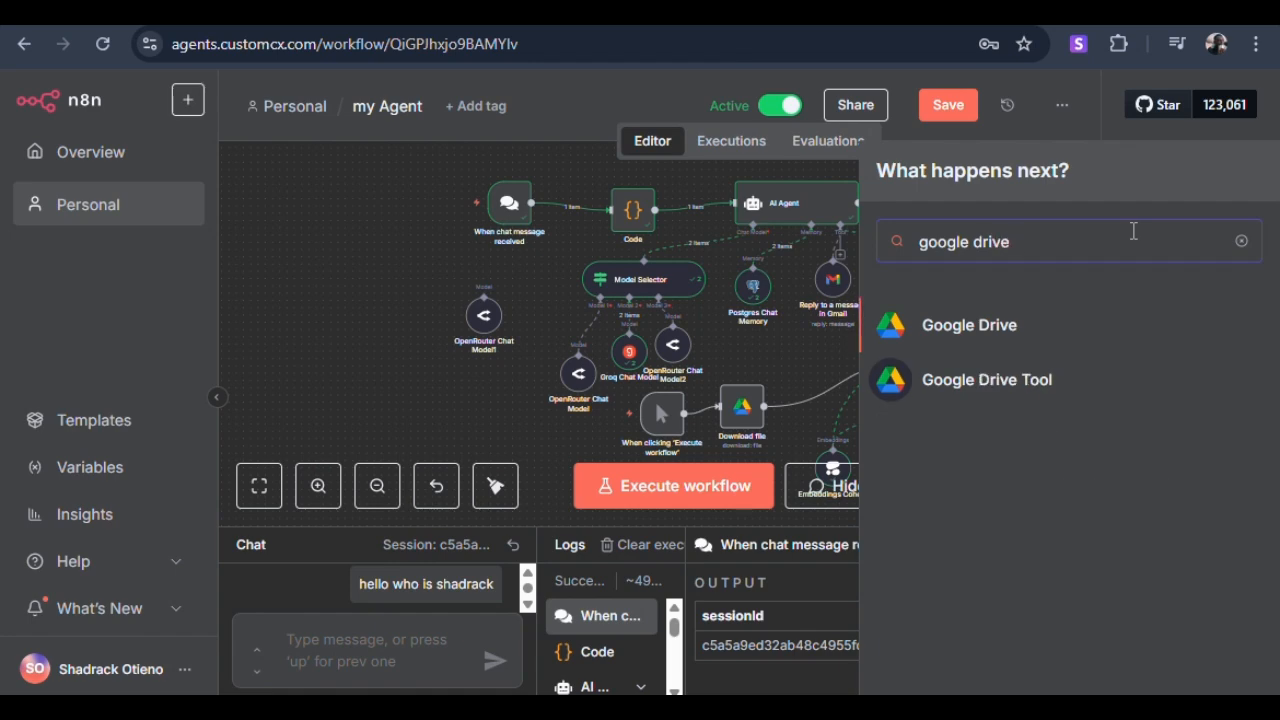
{"action": "left_click", "coordinate": [1012, 325]}
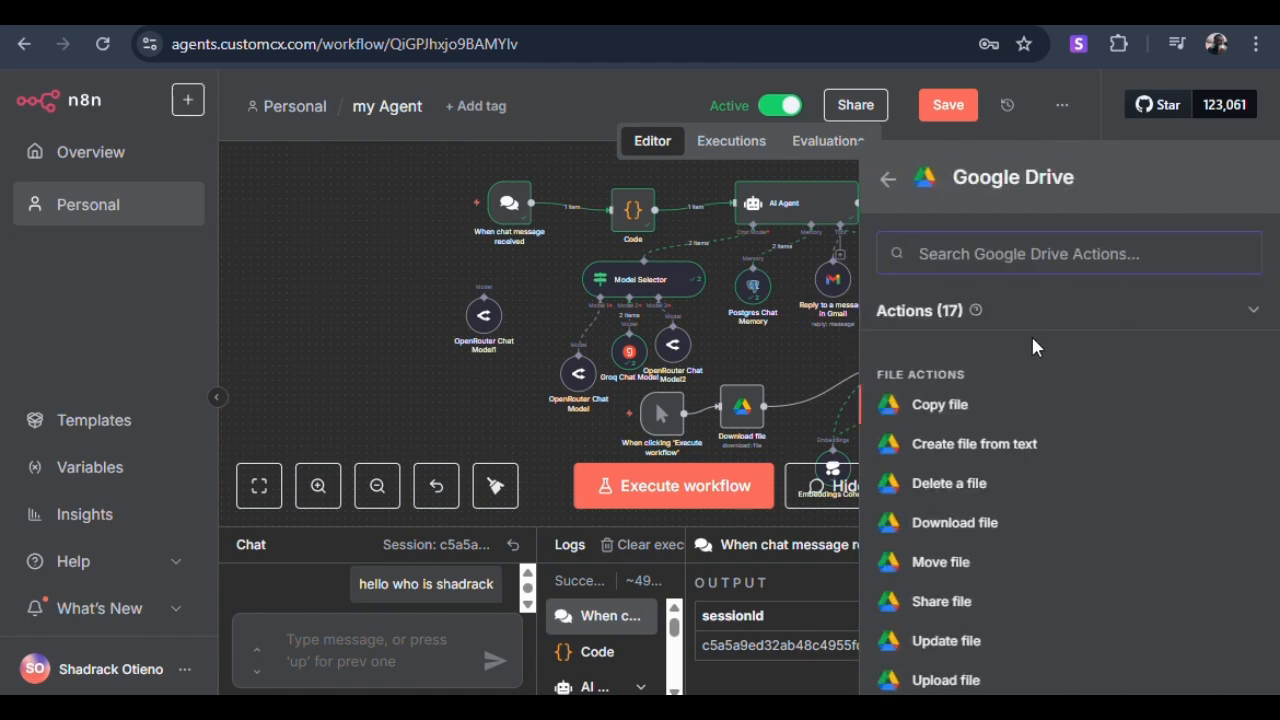
{"action": "scroll", "coordinate": [1040, 370], "scroll_direction": "down", "scroll_amount": 3}
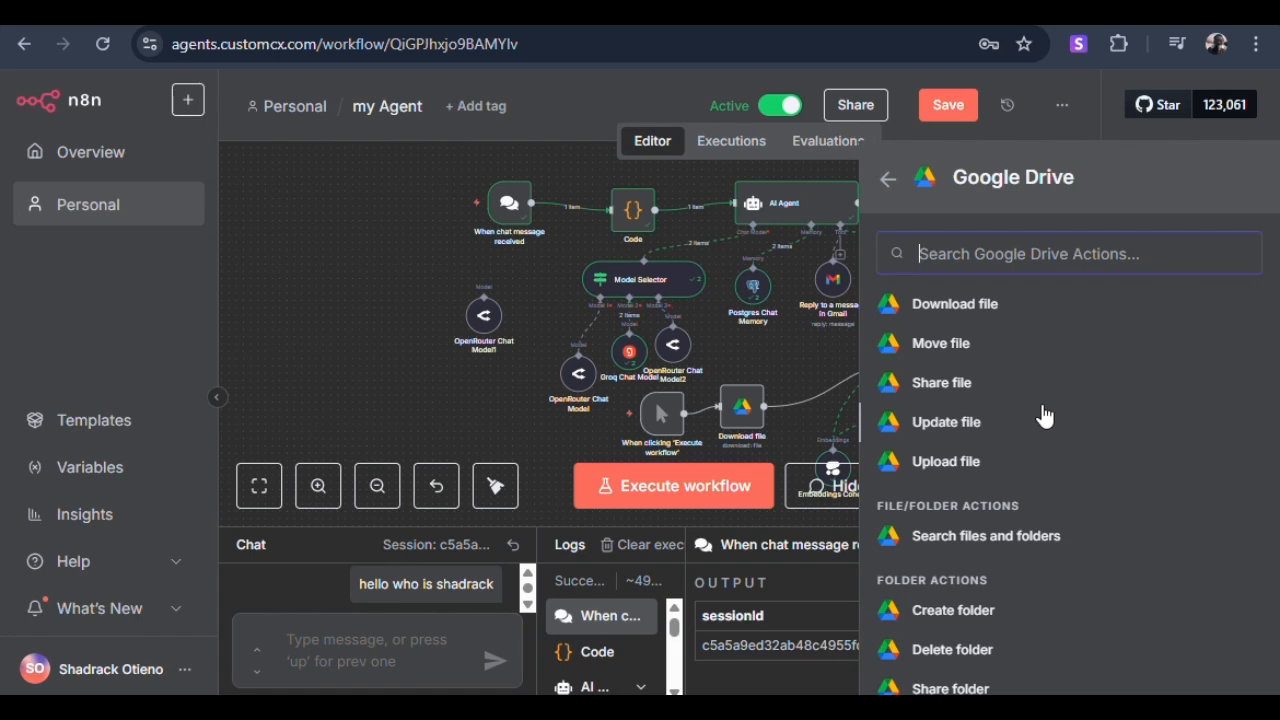
{"action": "scroll", "coordinate": [1043, 418], "scroll_direction": "down", "scroll_amount": 2}
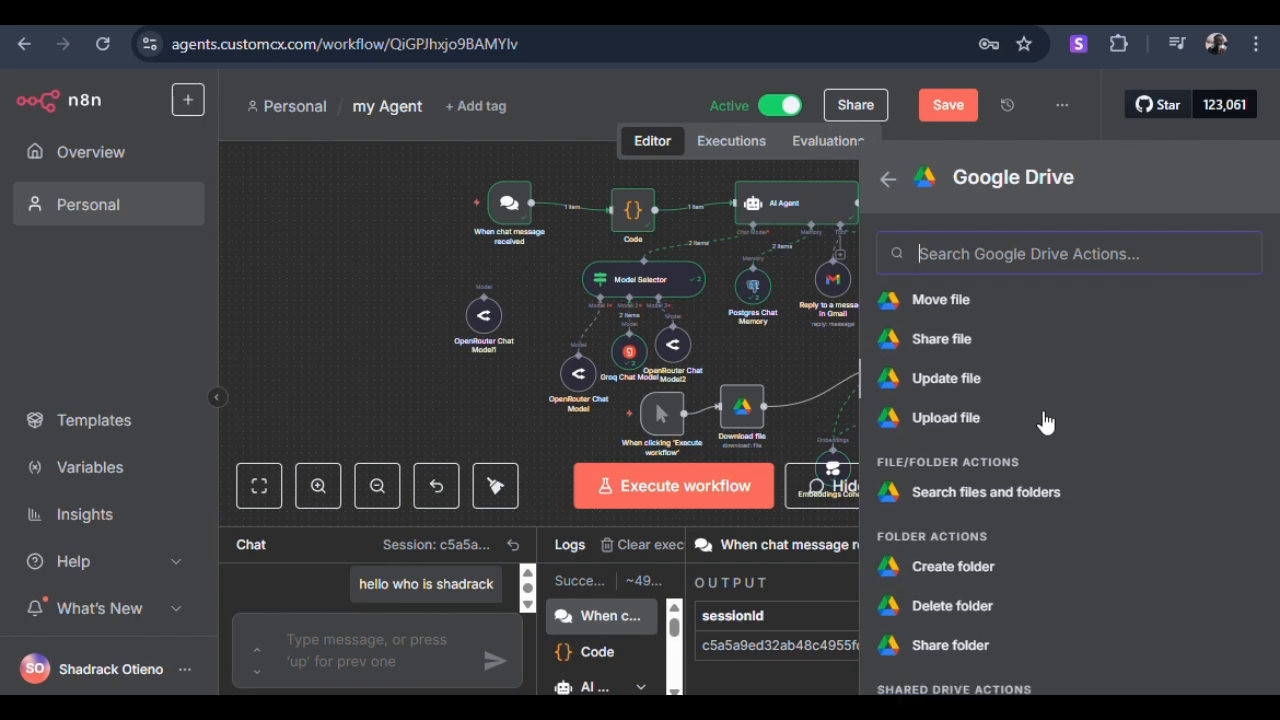
{"action": "scroll", "coordinate": [1050, 430], "scroll_direction": "down", "scroll_amount": 4}
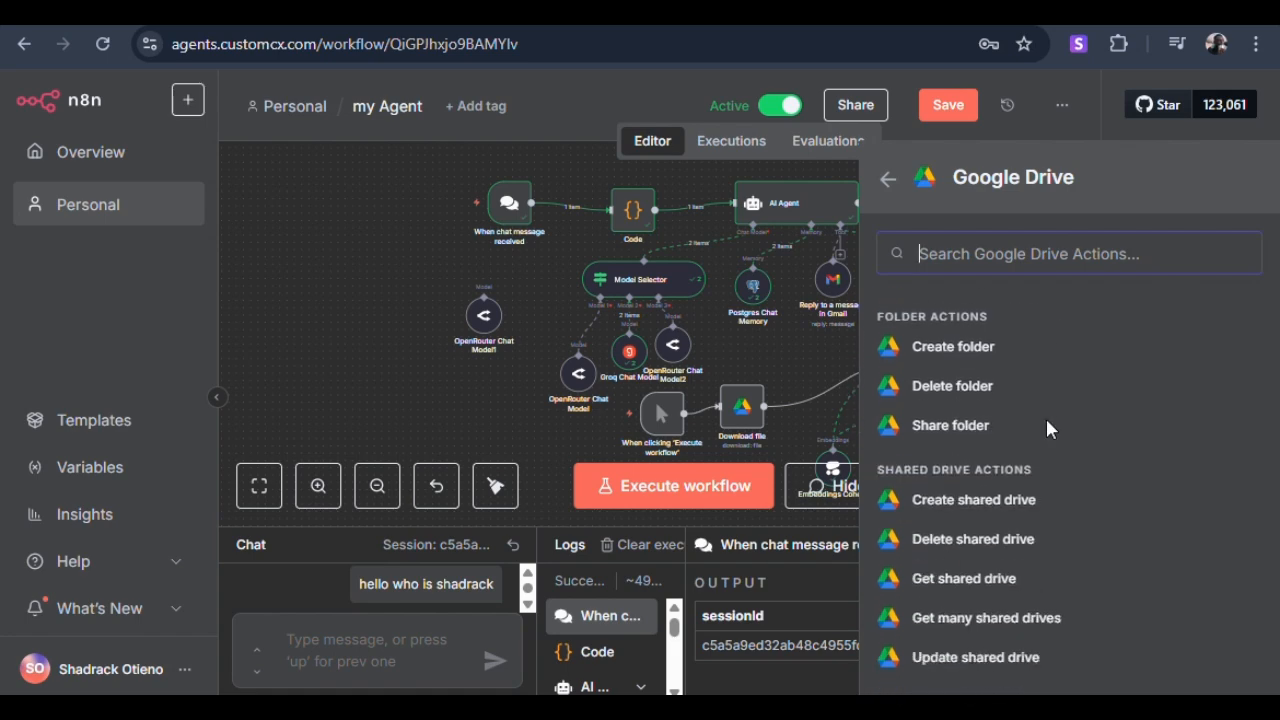
{"action": "scroll", "coordinate": [1051, 443], "scroll_direction": "up", "scroll_amount": 6}
{"action": "scroll", "coordinate": [1050, 443], "scroll_direction": "up", "scroll_amount": 2}
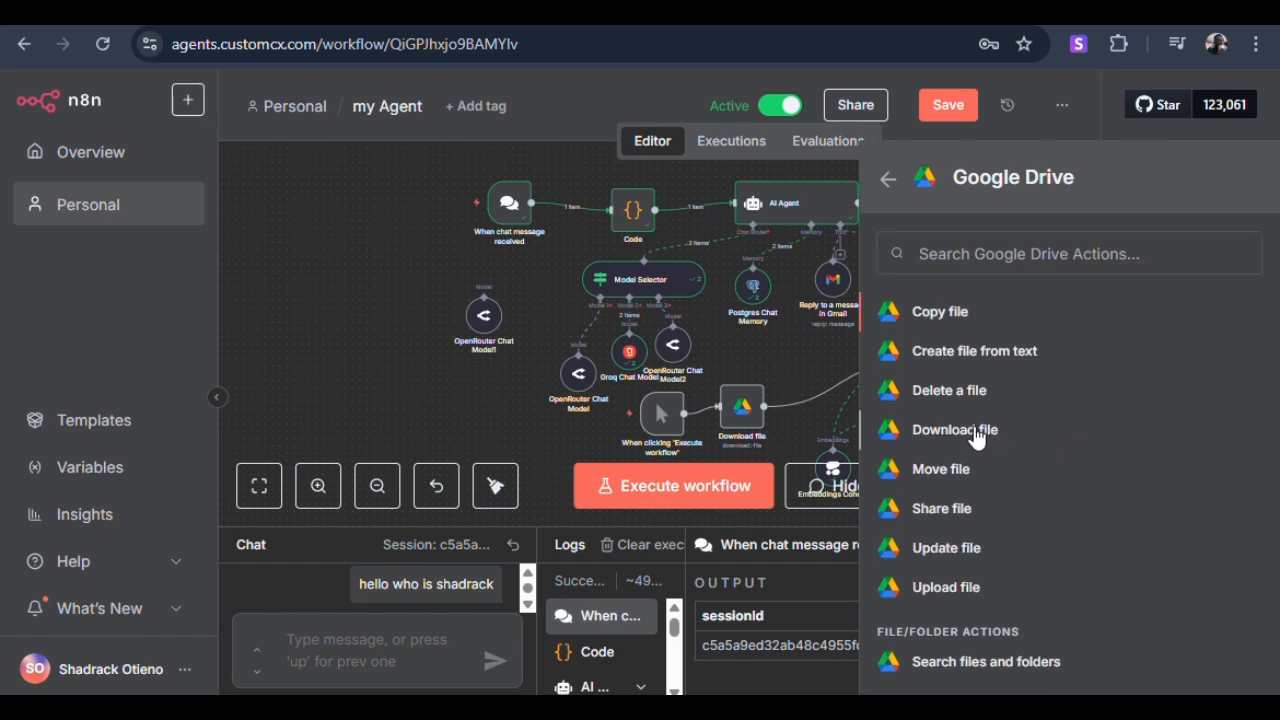
{"action": "left_click", "coordinate": [955, 430]}
Open a new Google Drive credential, review its OAuth Redirect URL, Client ID and Client Secret fields, and discard it without saving.
{"action": "left_click", "coordinate": [659, 258]}
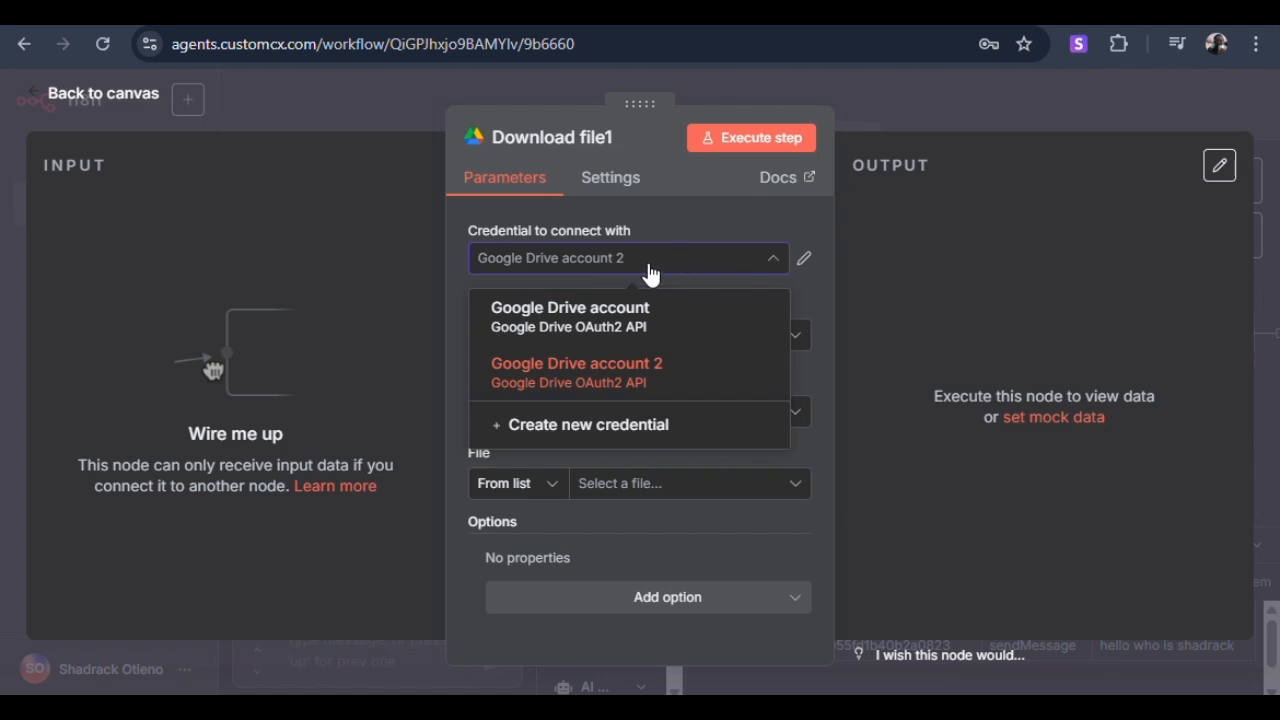
{"action": "left_click", "coordinate": [588, 425]}
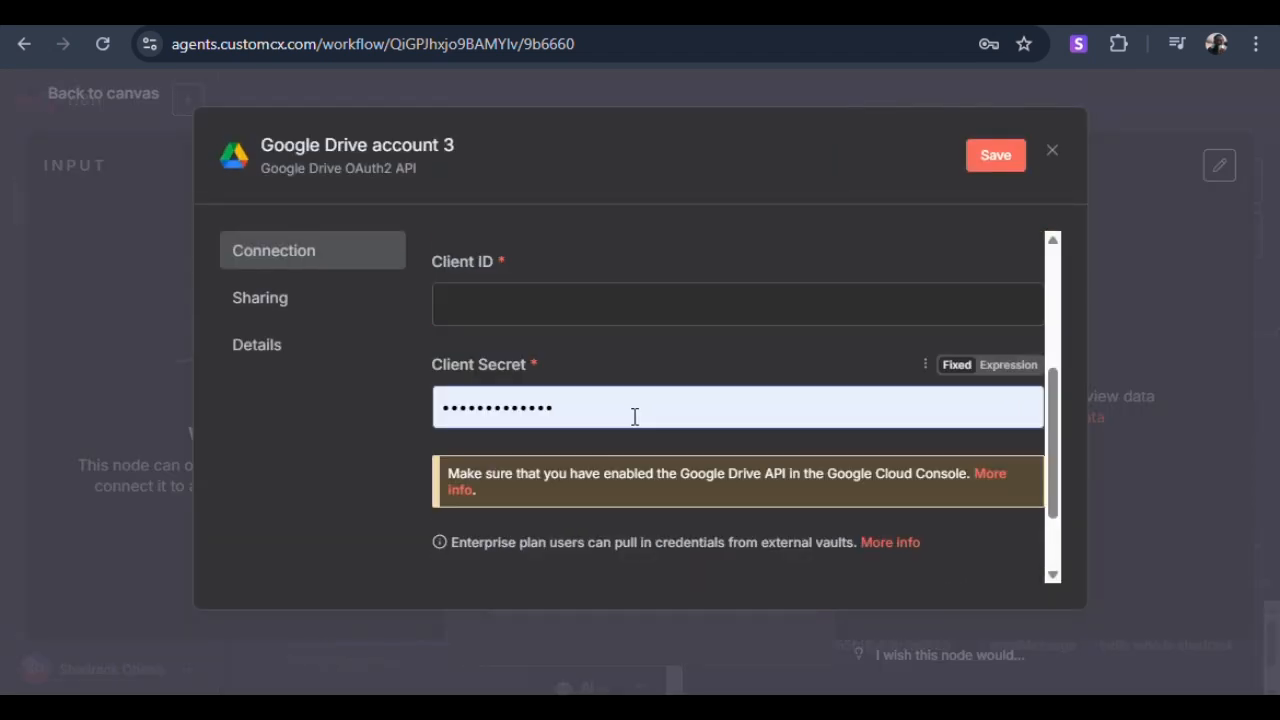
{"action": "scroll", "coordinate": [630, 427], "scroll_direction": "down", "scroll_amount": 1}
{"action": "scroll", "coordinate": [636, 425], "scroll_direction": "up", "scroll_amount": 3}
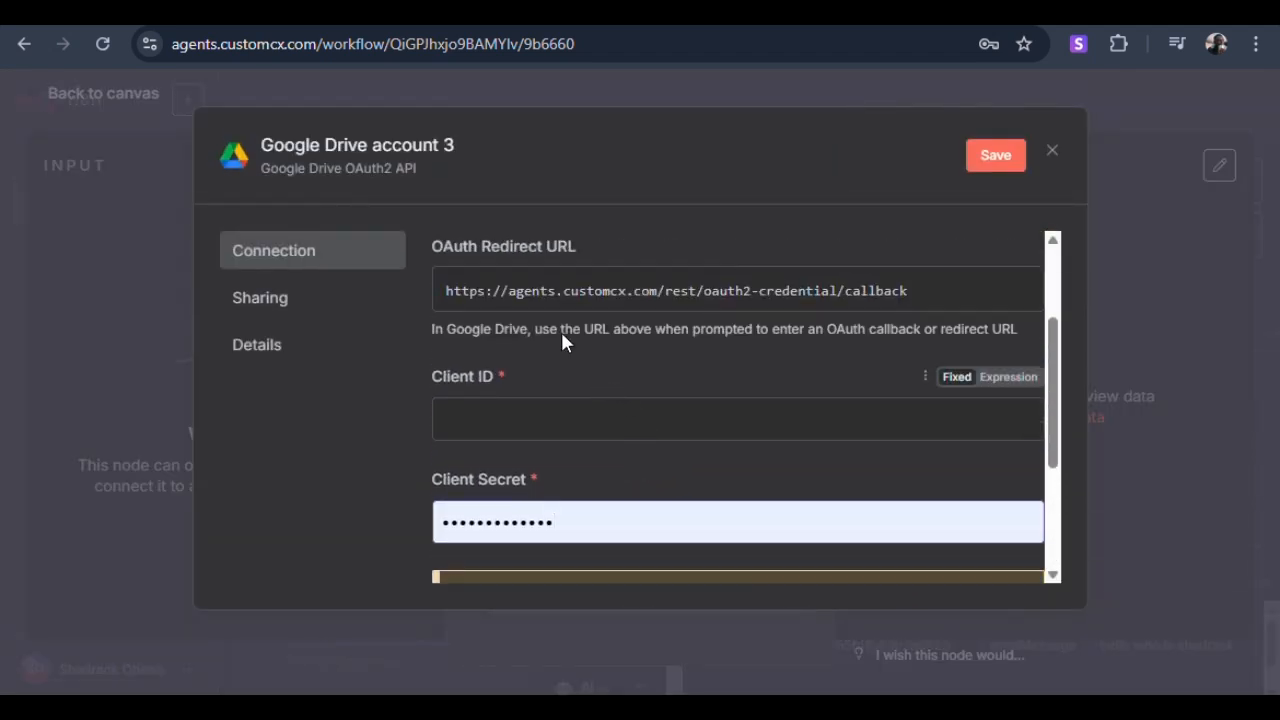
{"action": "left_click_drag", "start_coordinate": [446, 290], "coordinate": [945, 292]}
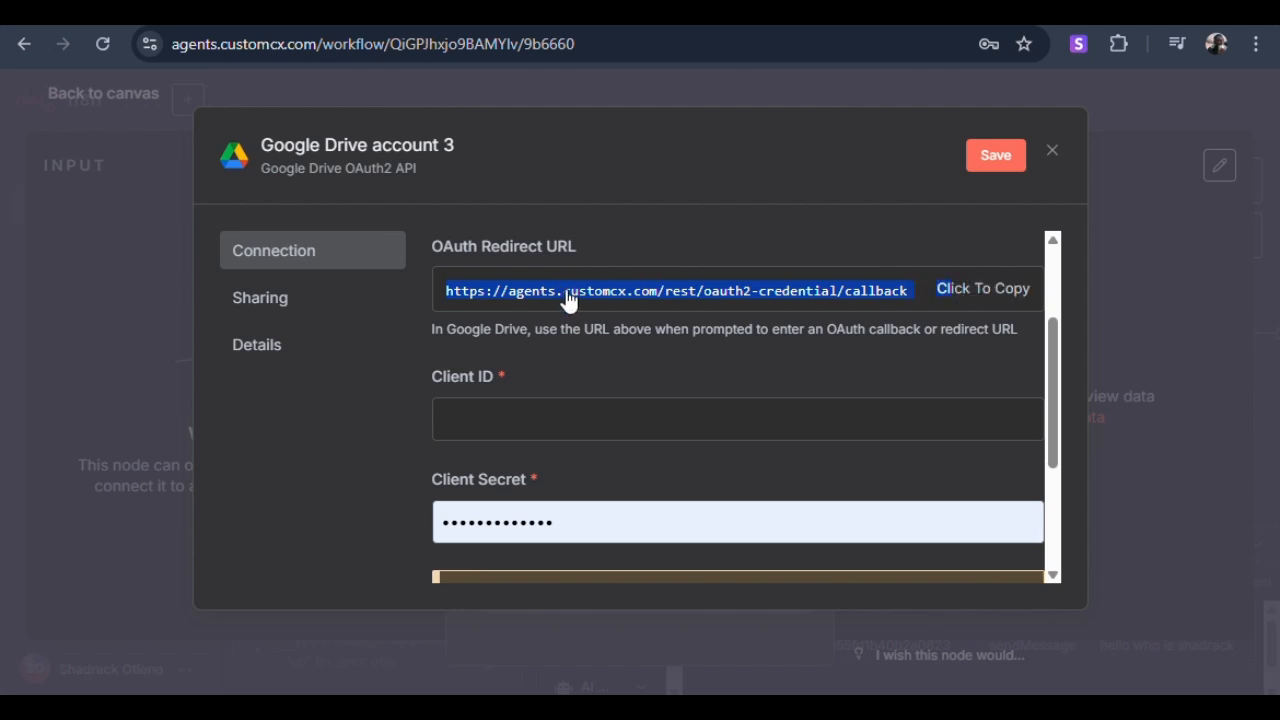
{"action": "left_click", "coordinate": [580, 419]}
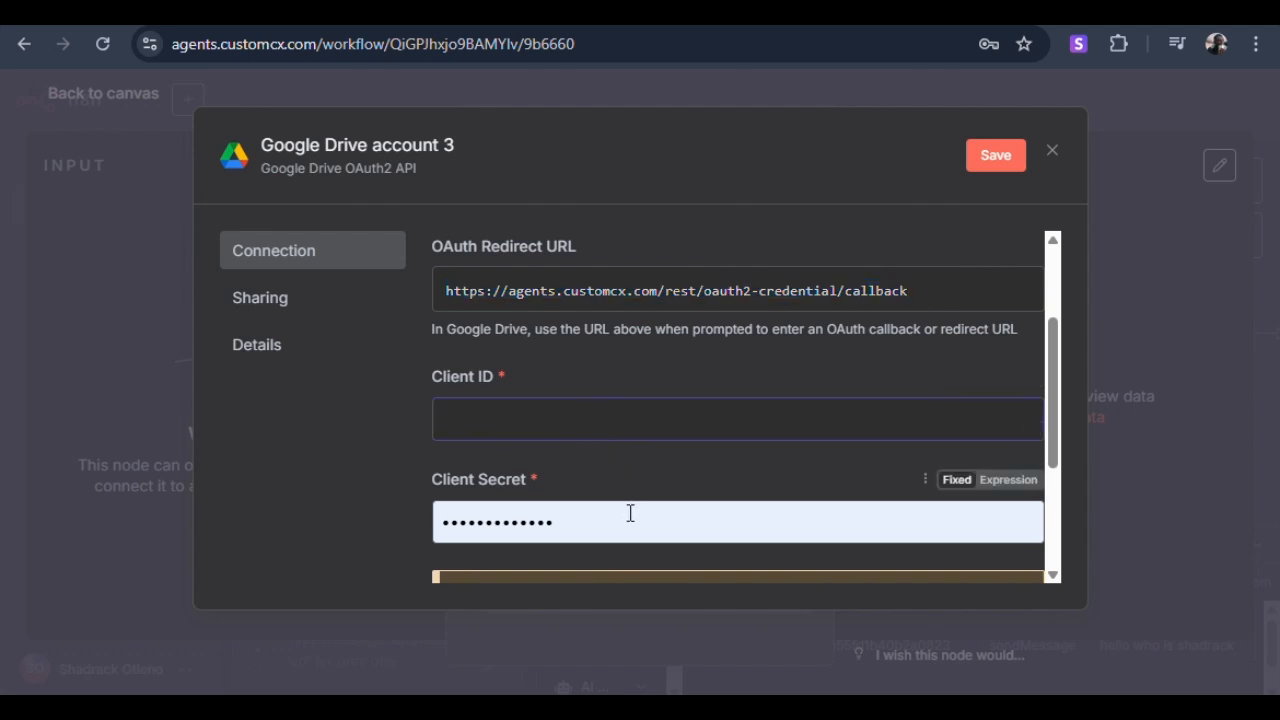
{"action": "scroll", "coordinate": [630, 513], "scroll_direction": "down", "scroll_amount": 2}
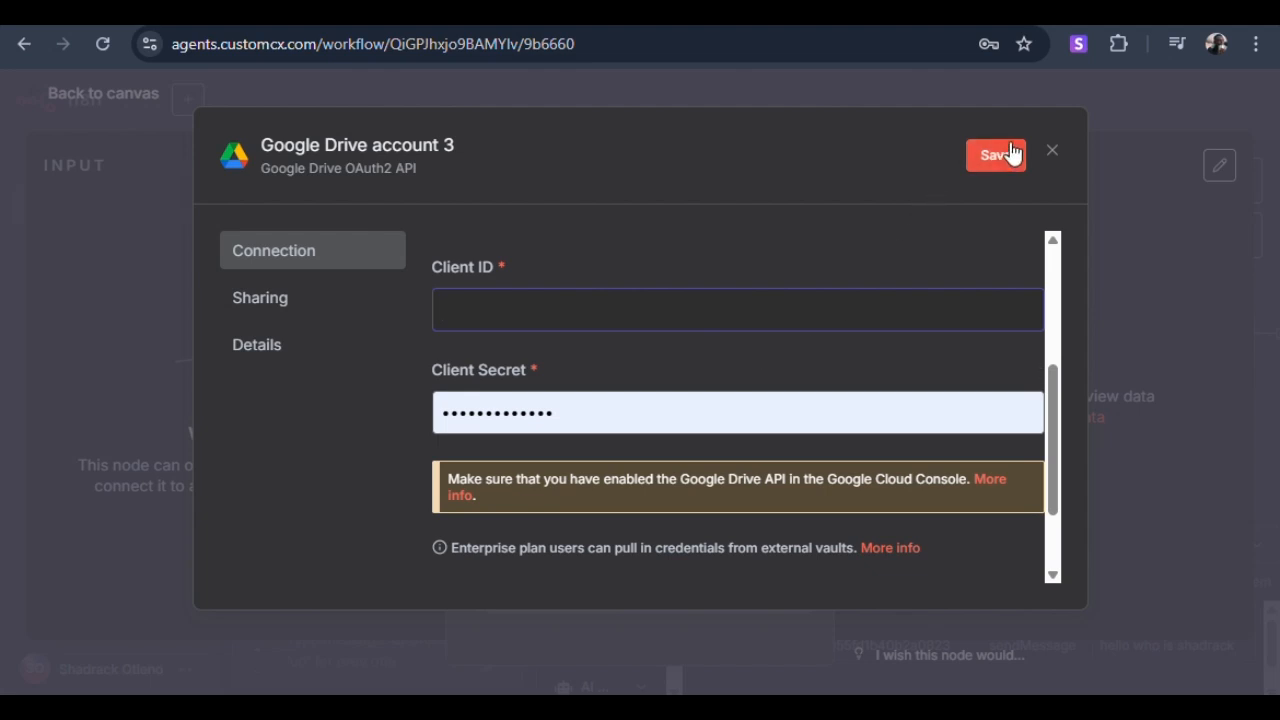
{"action": "left_click", "coordinate": [1050, 157]}
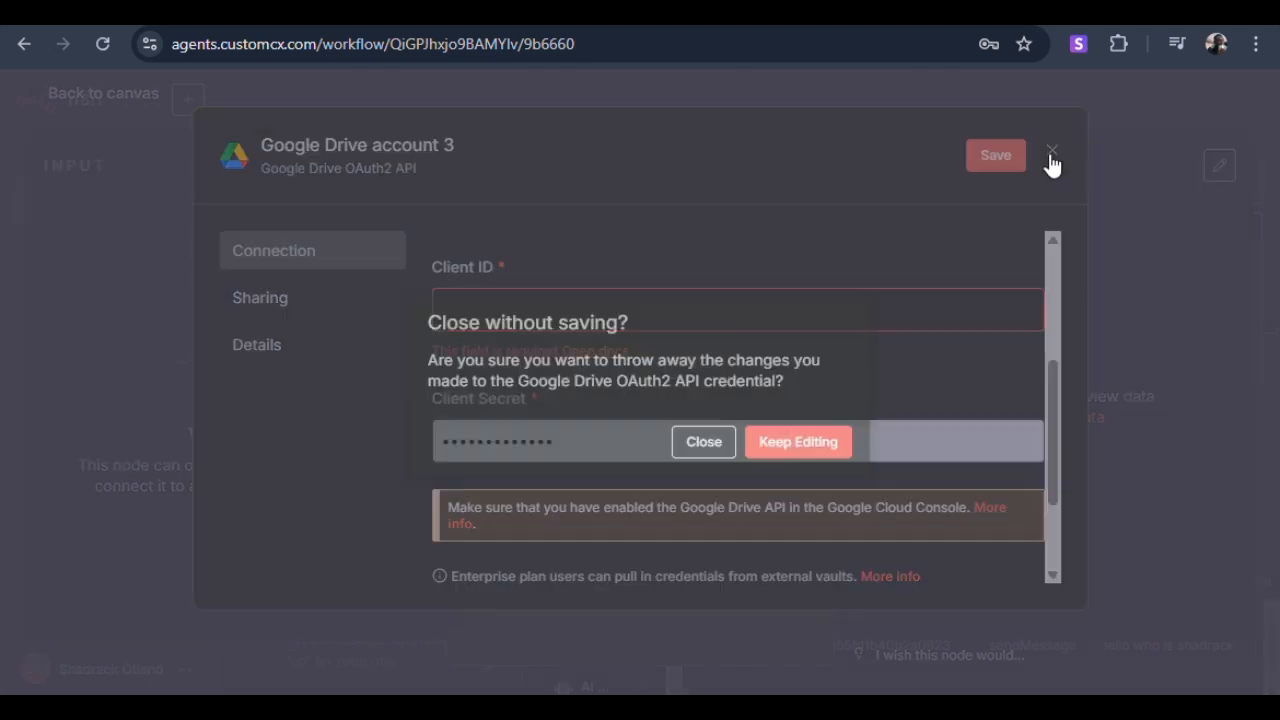
{"action": "left_click", "coordinate": [704, 443]}
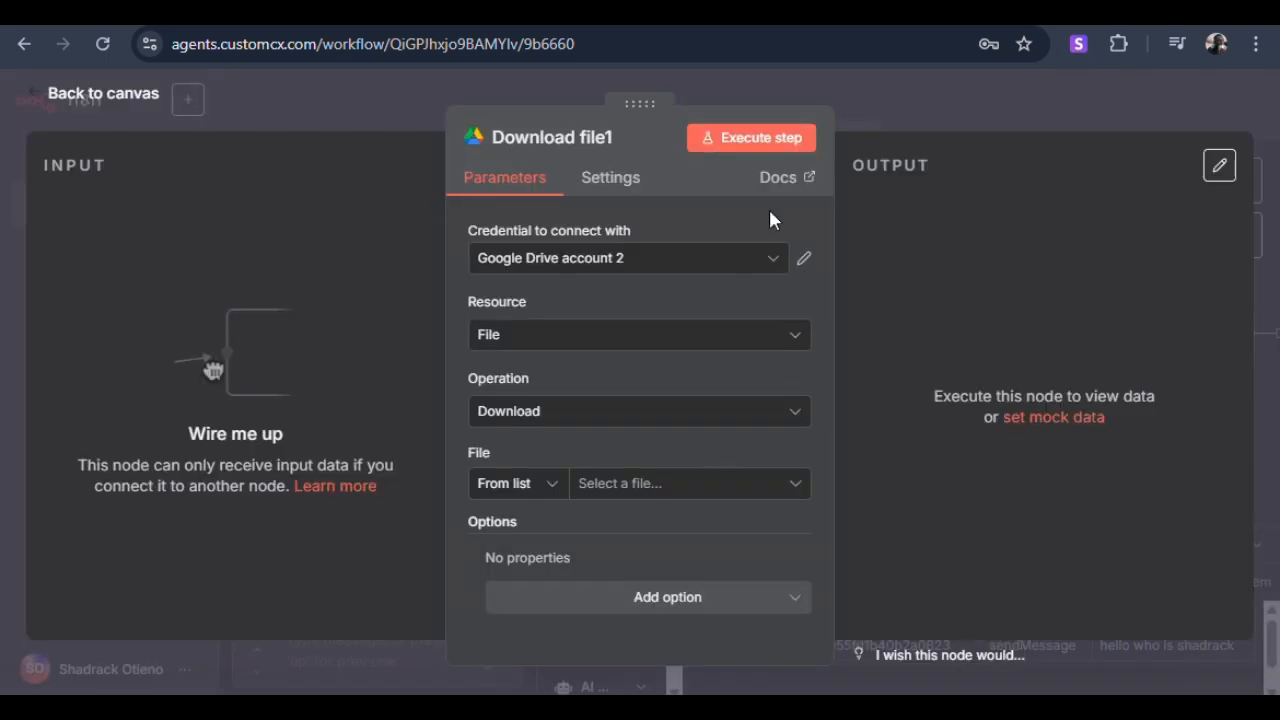
Place the new Download file node below the Supabase Vector Store and attach a Supabase Vector Store node that adds documents to it.
{"action": "left_click", "coordinate": [96, 93]}
{"action": "left_click_drag", "start_coordinate": [1214, 350], "coordinate": [997, 468]}
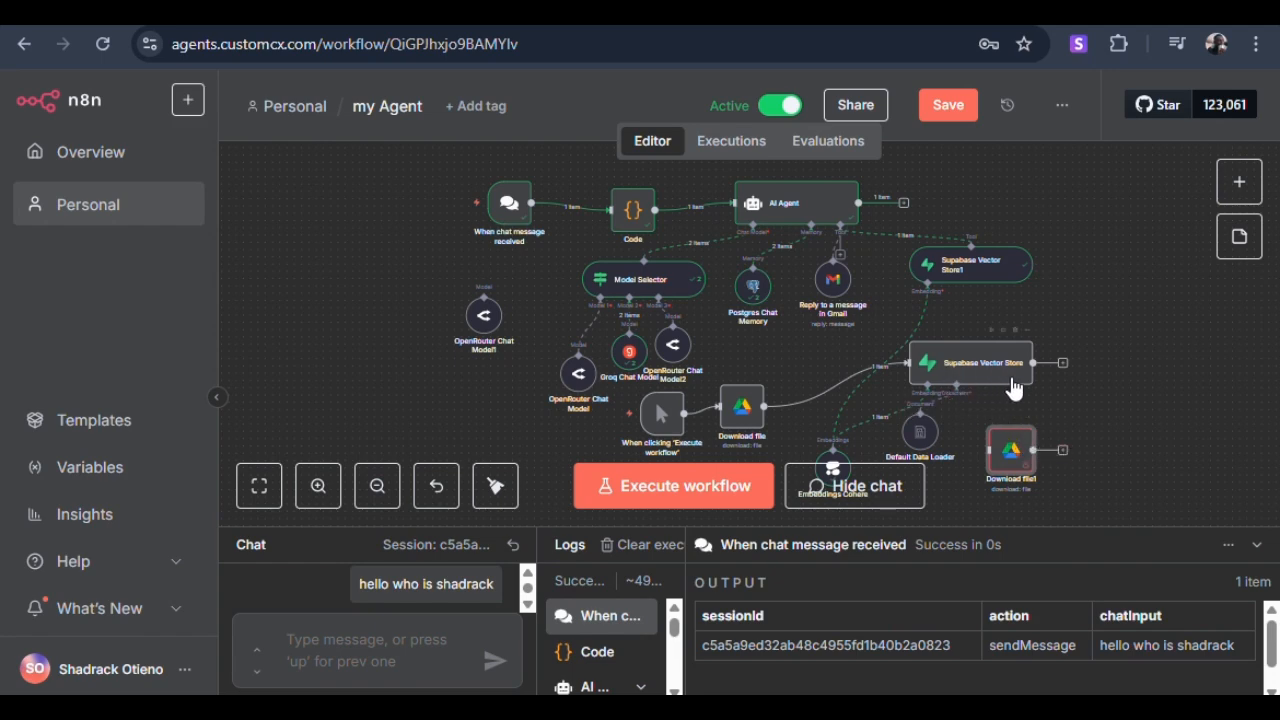
{"action": "left_click", "coordinate": [1063, 451]}
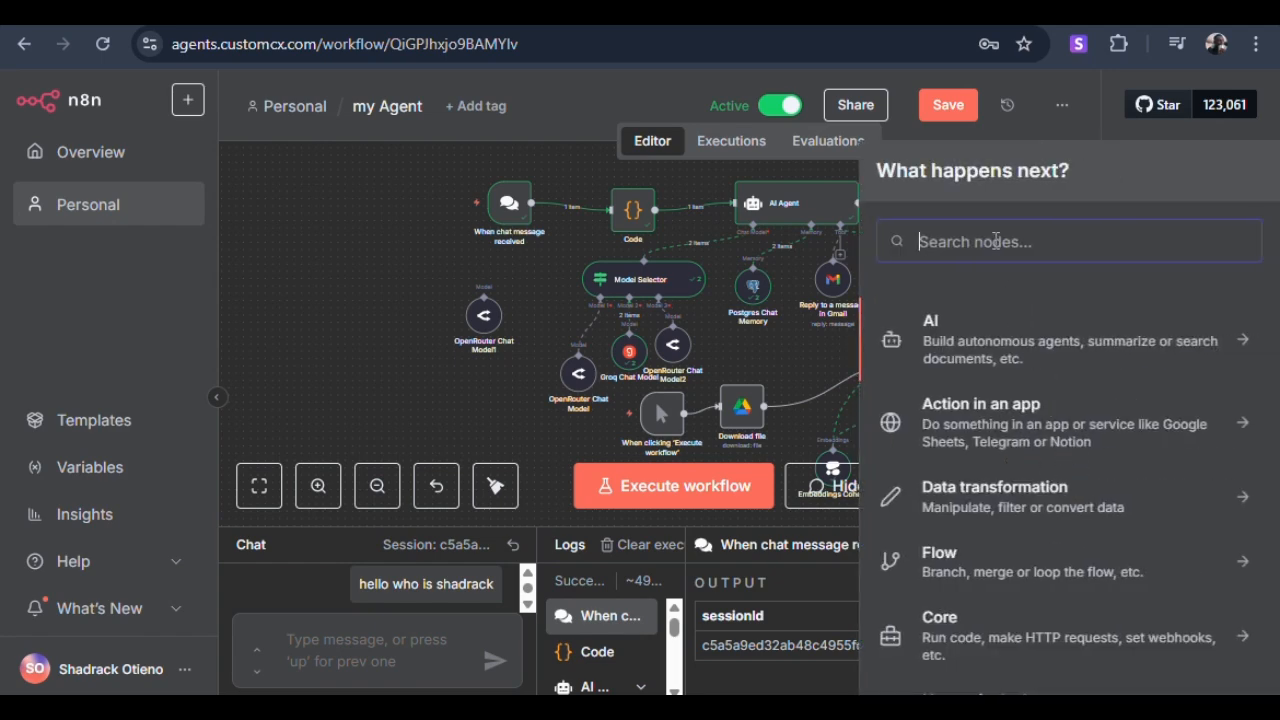
{"action": "type", "text": "supbas"}
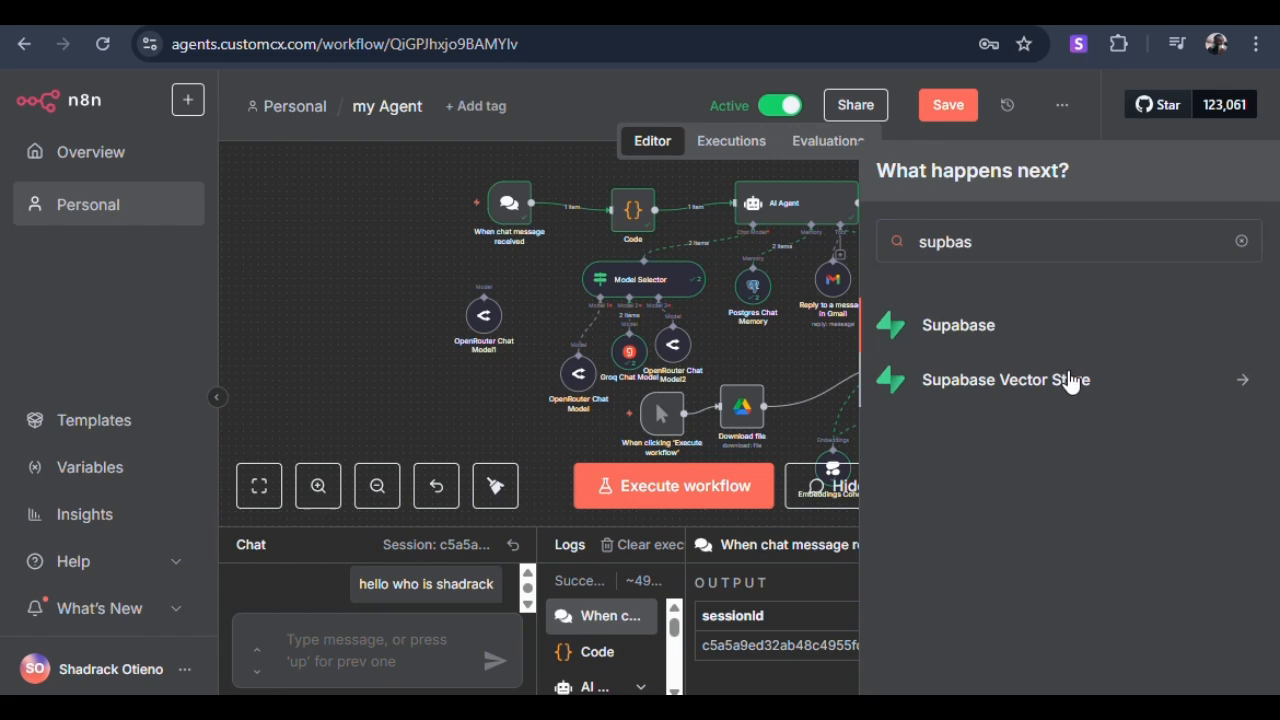
{"action": "left_click", "coordinate": [1069, 380]}
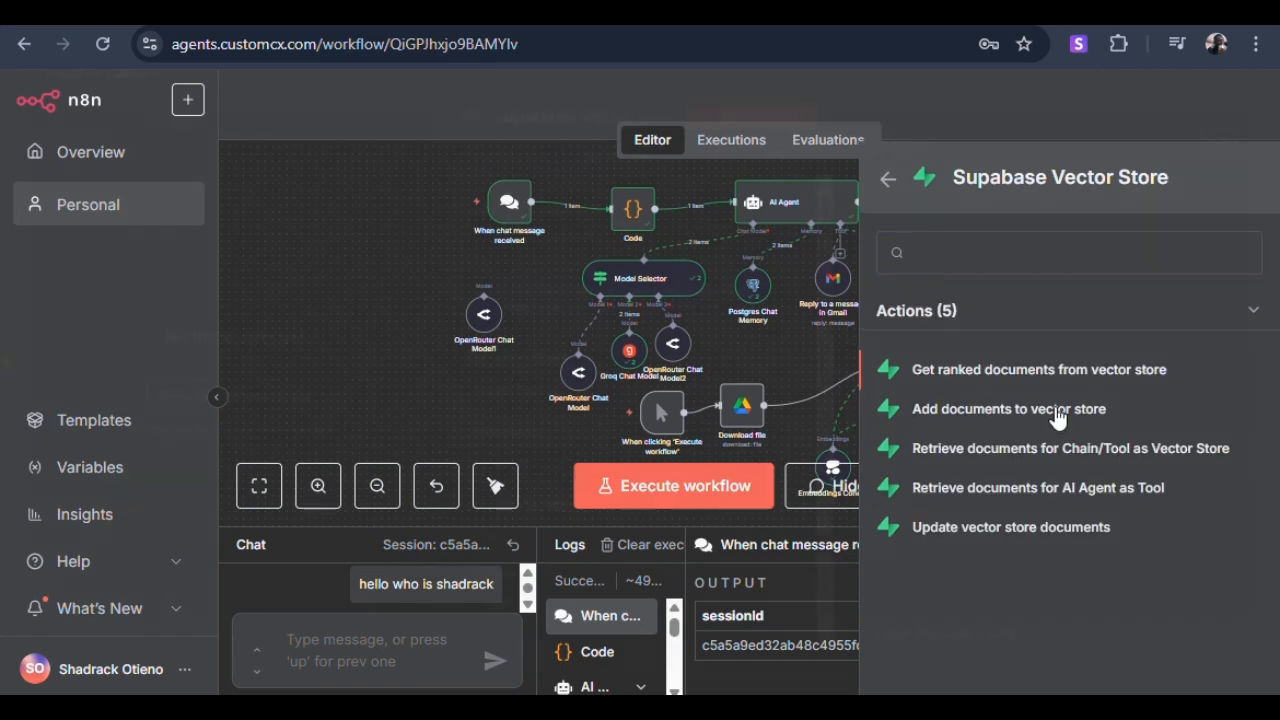
{"action": "left_click", "coordinate": [1058, 418]}
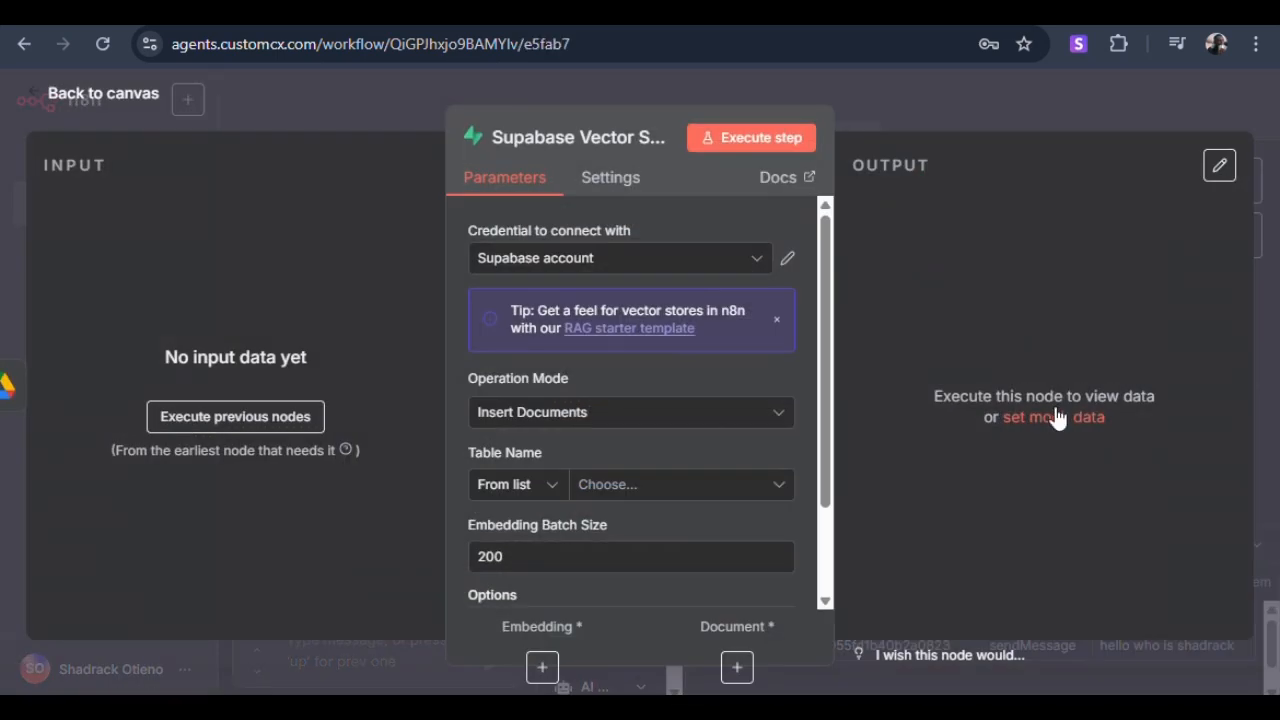
Start a new Supabase credential for the vector store node, and copy the project URL from the Data API settings in the Supabase dashboard.
{"action": "left_click", "coordinate": [613, 258]}
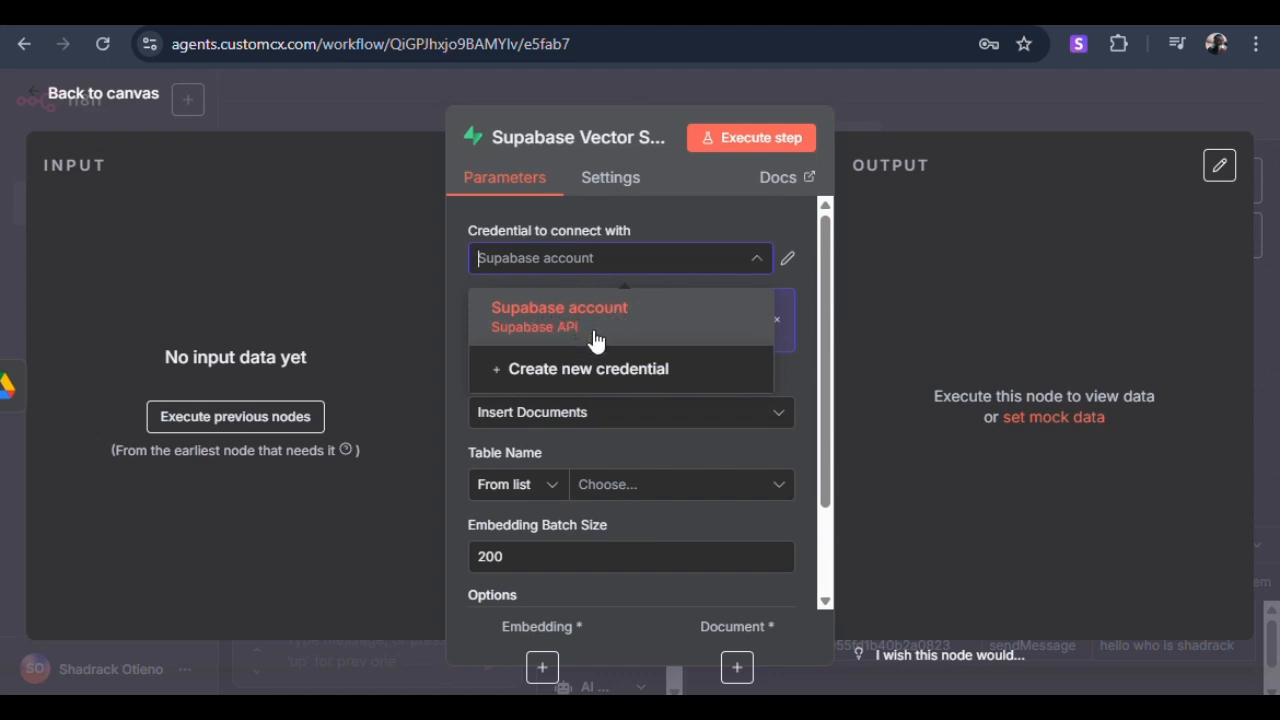
{"action": "left_click", "coordinate": [650, 377]}
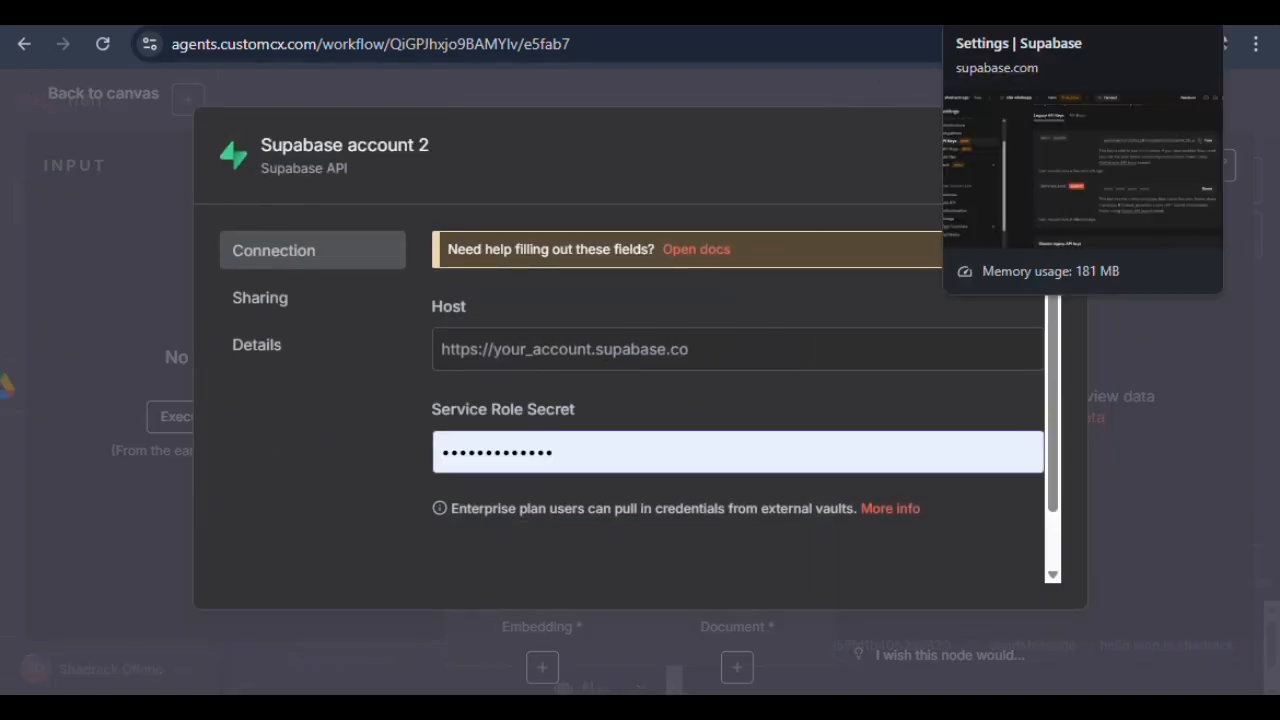
{"action": "left_click", "coordinate": [1010, 12]}
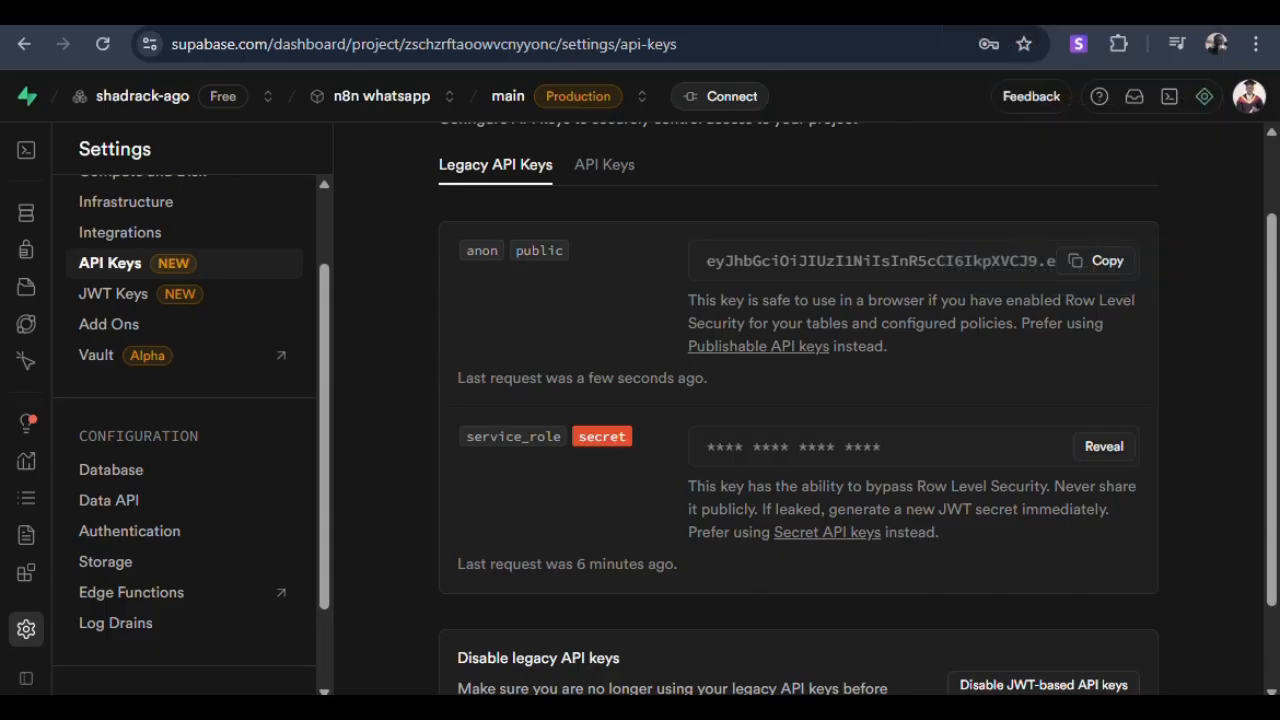
{"action": "scroll", "coordinate": [774, 345], "scroll_direction": "up", "scroll_amount": 2}
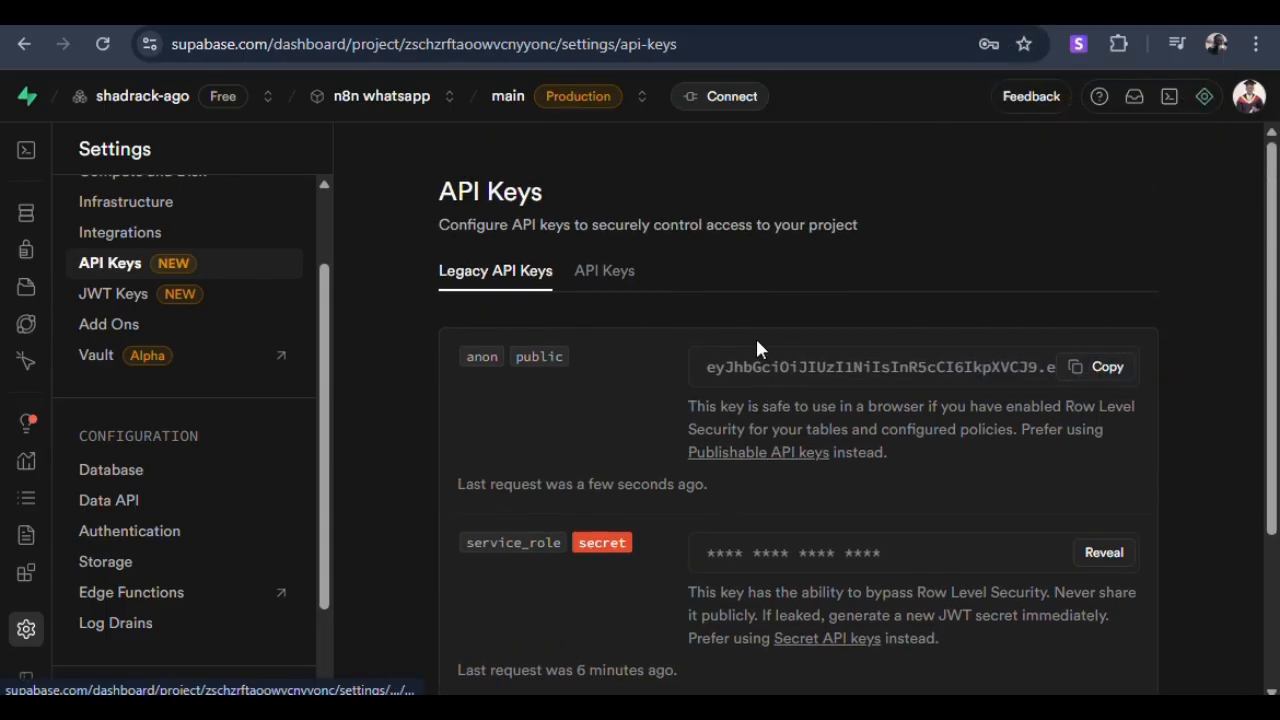
{"action": "scroll", "coordinate": [195, 525], "scroll_direction": "down", "scroll_amount": 2}
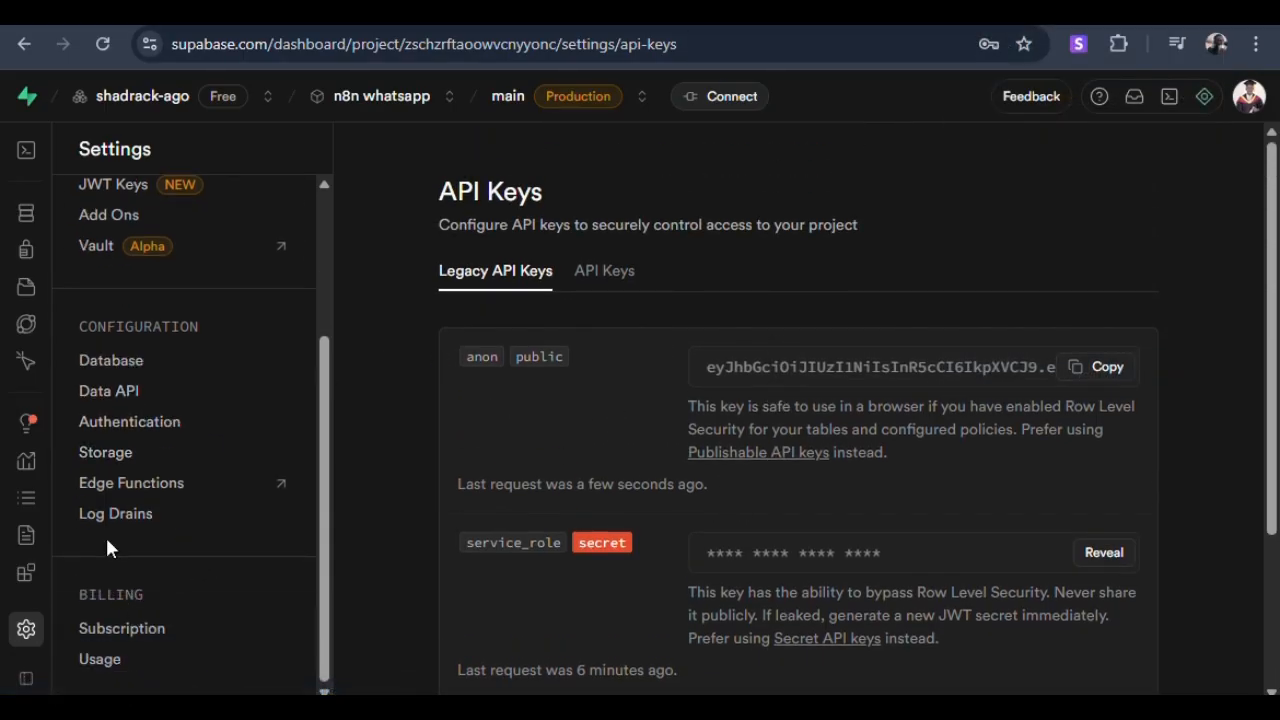
{"action": "left_click", "coordinate": [151, 394]}
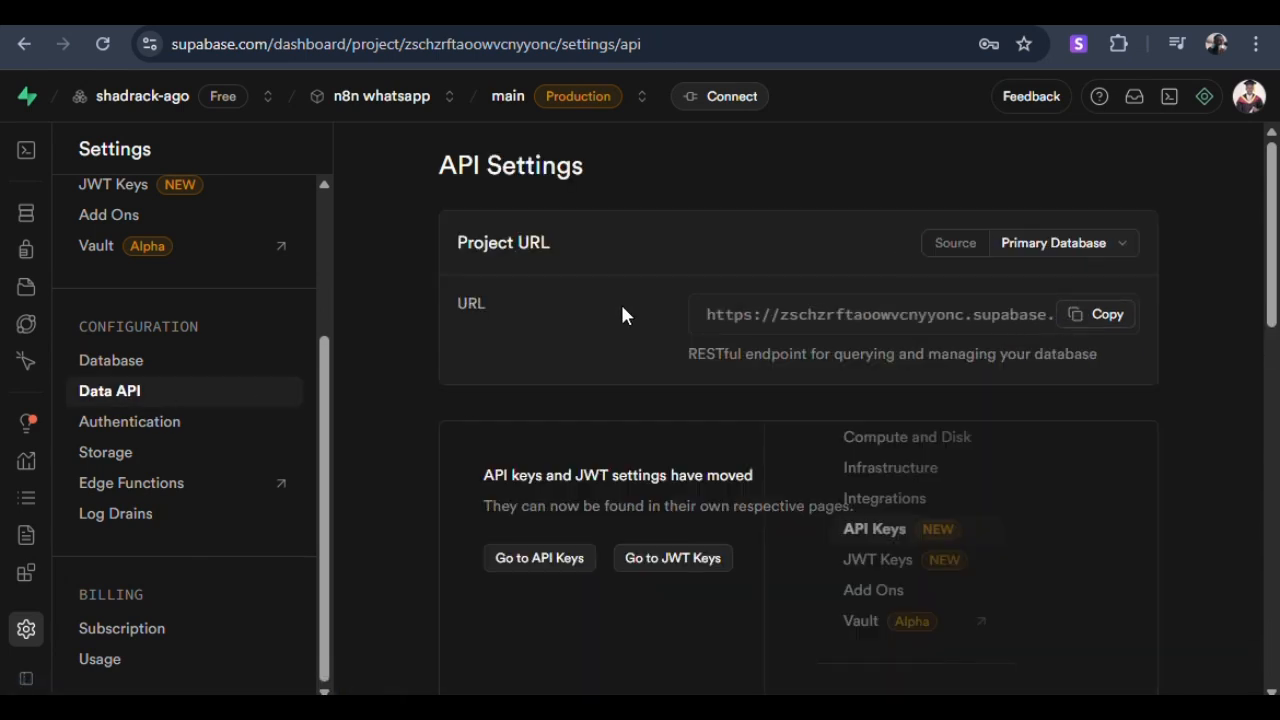
{"action": "left_click", "coordinate": [1093, 318]}
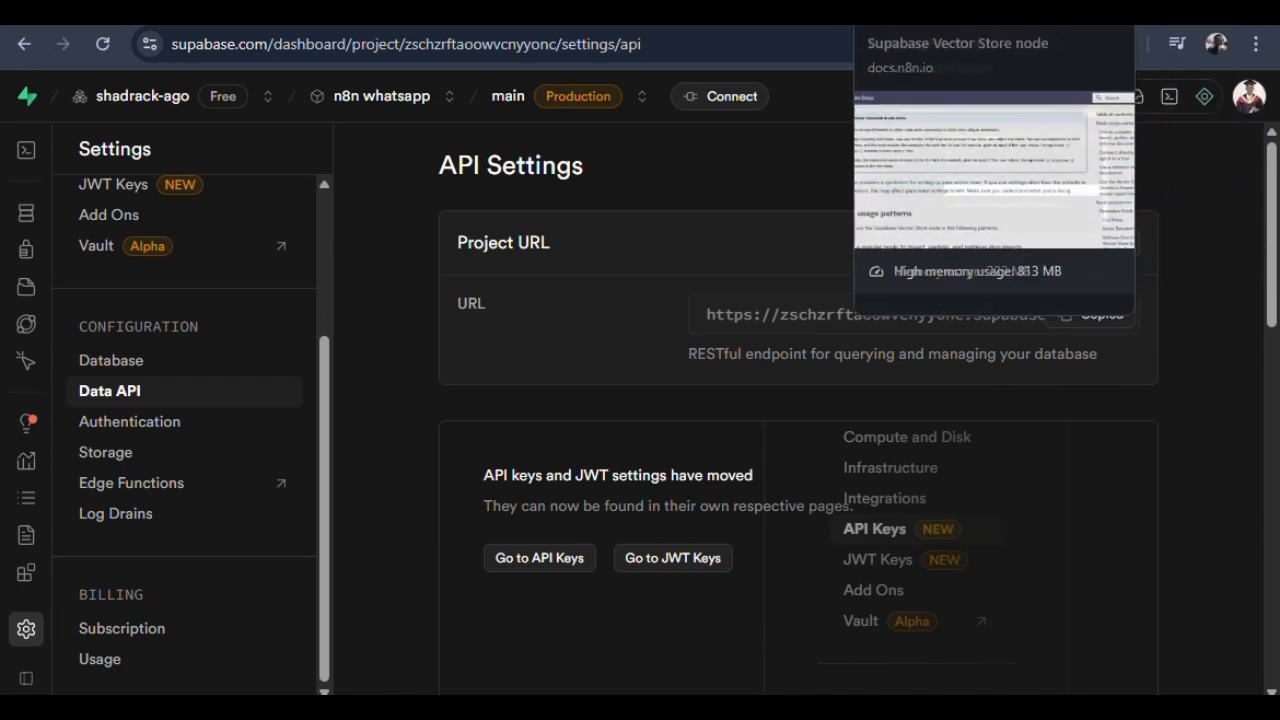
Switch back to n8n and examine the Host and Service Role Secret fields of the new Supabase credential.
{"action": "left_click", "coordinate": [836, 14]}
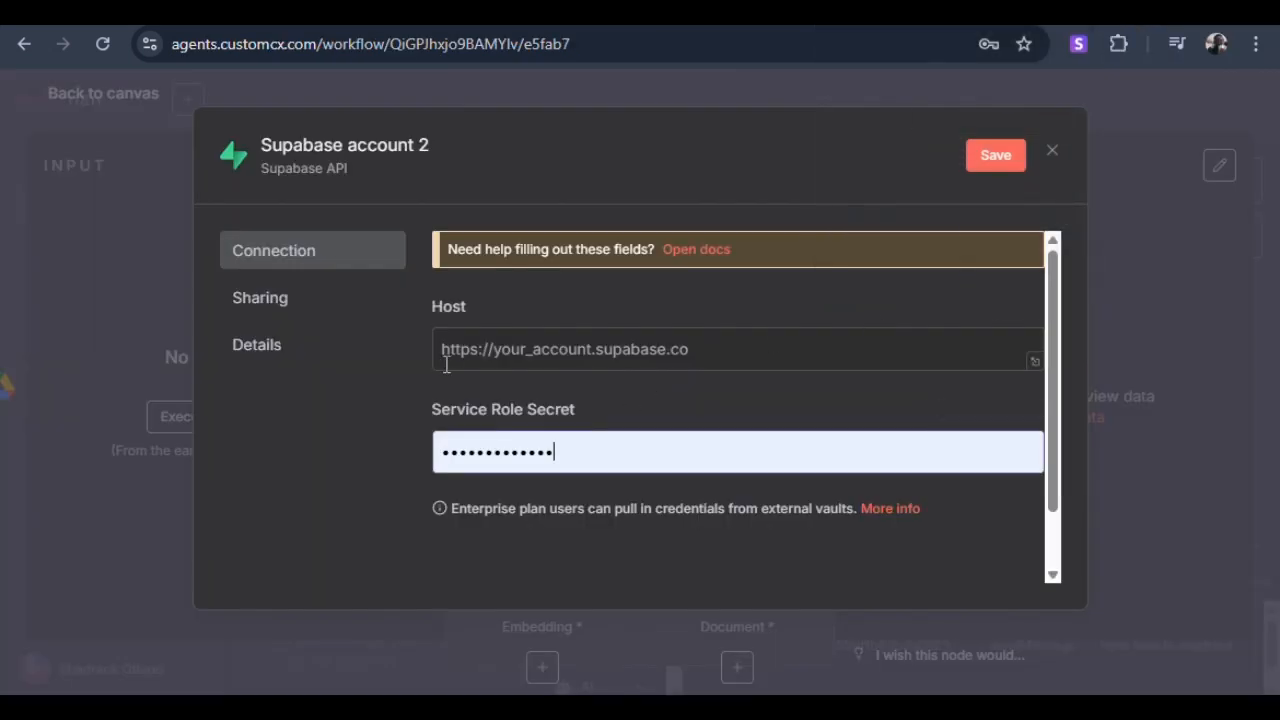
{"action": "left_click", "coordinate": [756, 357]}
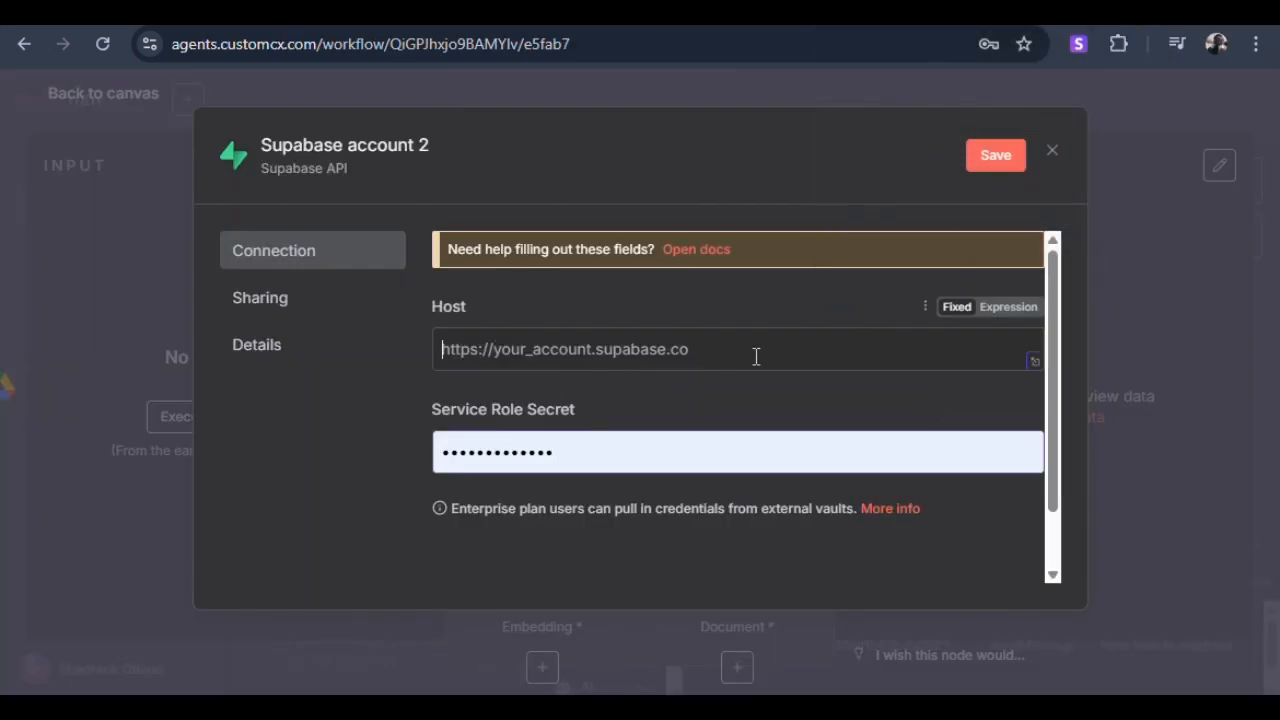
{"action": "left_click", "coordinate": [577, 450]}
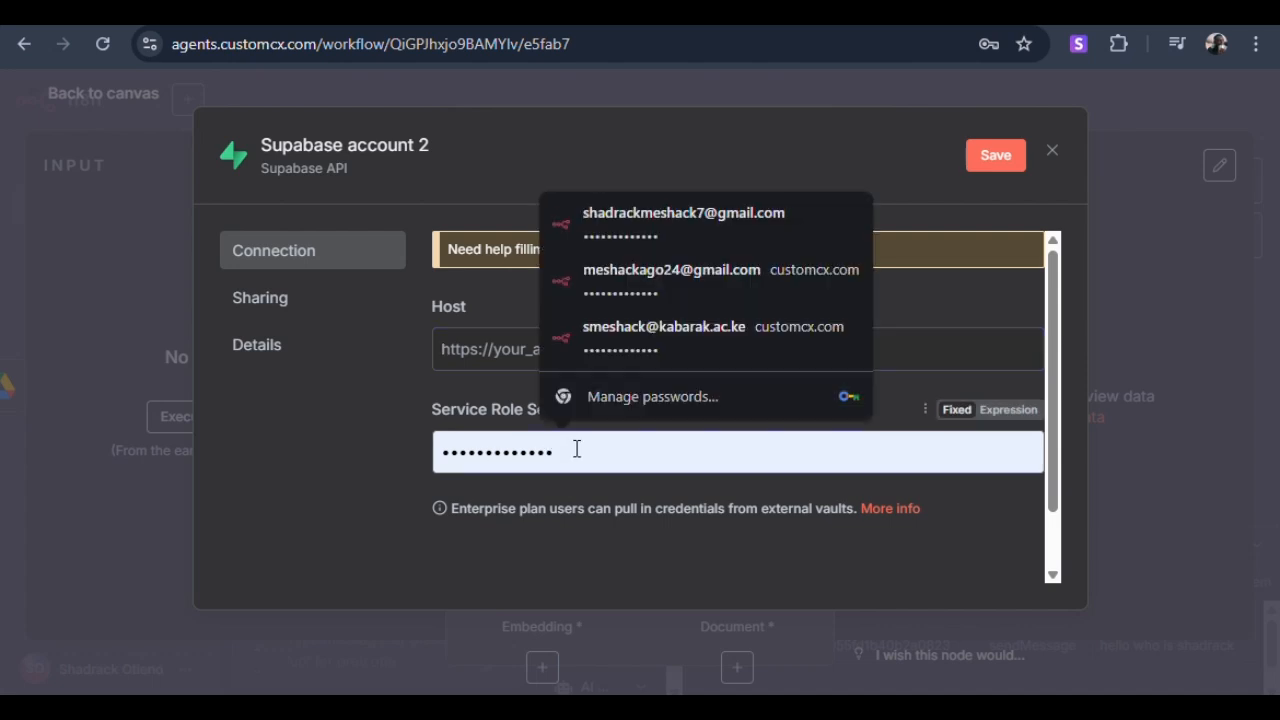
Locate the service_role secret among the legacy API keys in the Supabase dashboard and return to the n8n credential form.
{"action": "left_click", "coordinate": [1000, 18]}
{"action": "scroll", "coordinate": [259, 385], "scroll_direction": "up", "scroll_amount": 1}
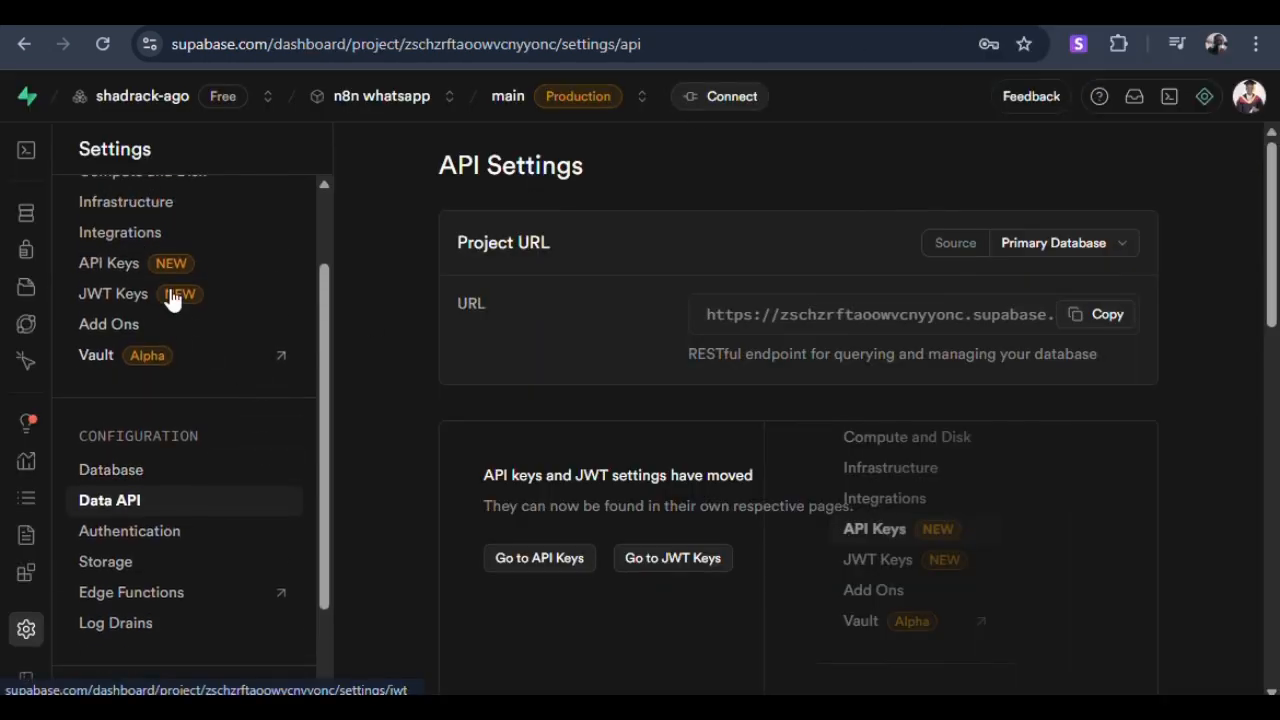
{"action": "left_click", "coordinate": [126, 266]}
{"action": "scroll", "coordinate": [845, 410], "scroll_direction": "down", "scroll_amount": 2}
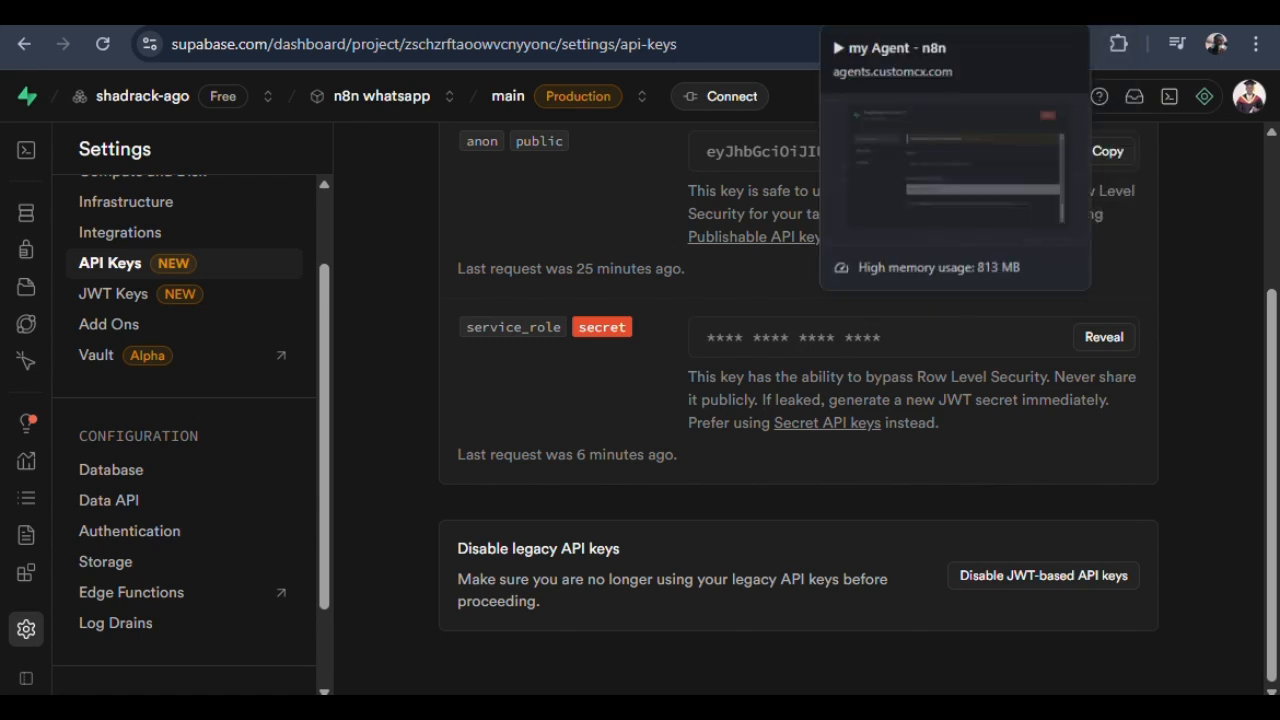
{"action": "left_click", "coordinate": [845, 14]}
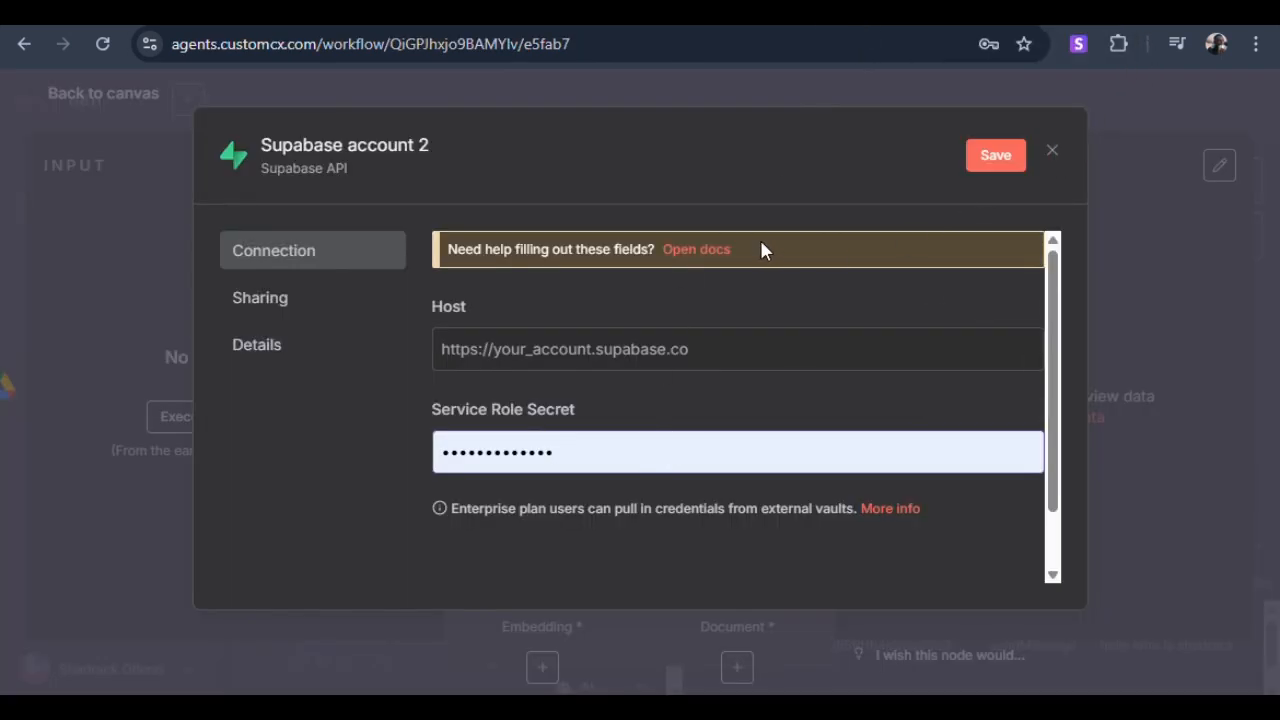
Discard the unsaved Supabase credential and keep the existing Supabase account as the vector store node's credential.
{"action": "left_click", "coordinate": [1051, 152]}
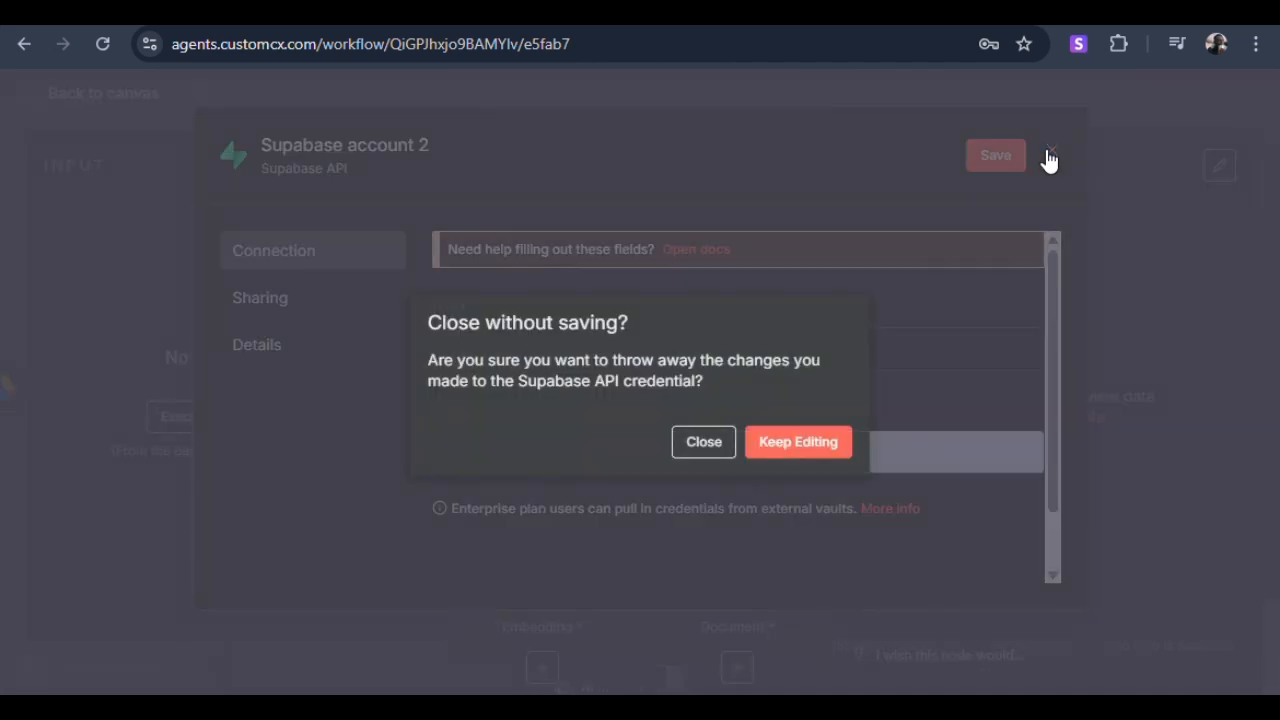
{"action": "left_click", "coordinate": [705, 442]}
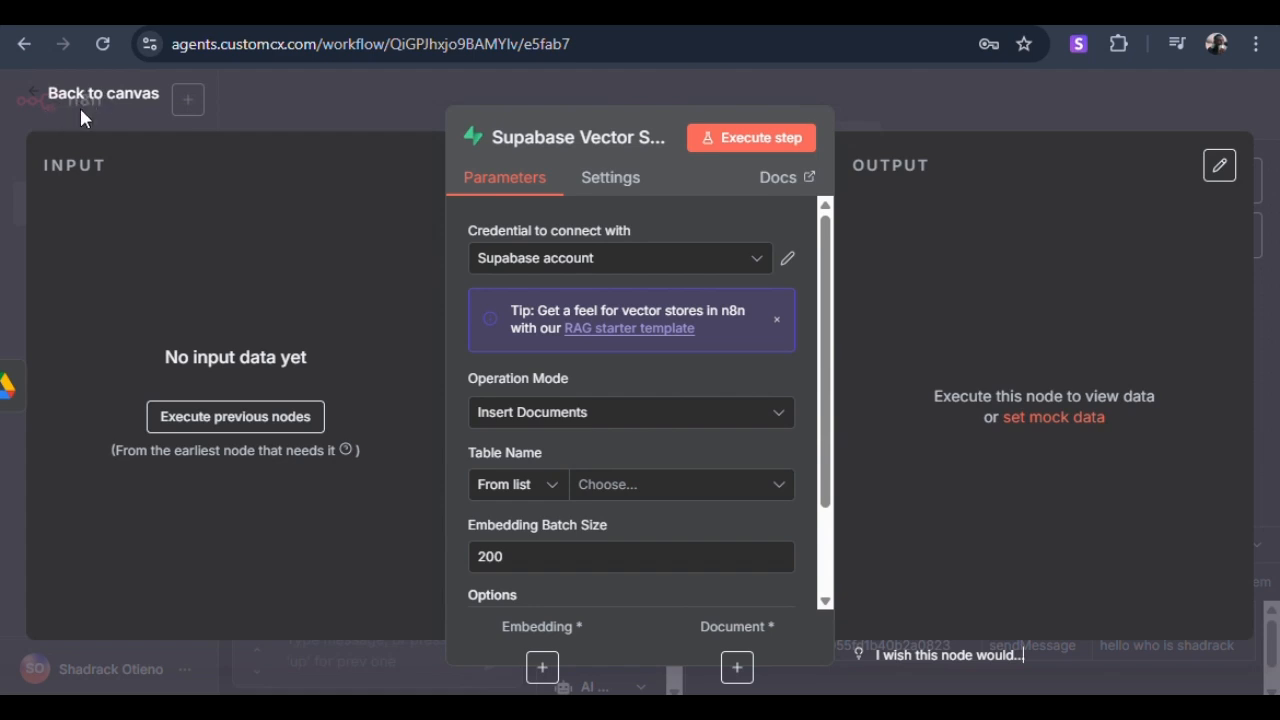
{"action": "left_click", "coordinate": [628, 262]}
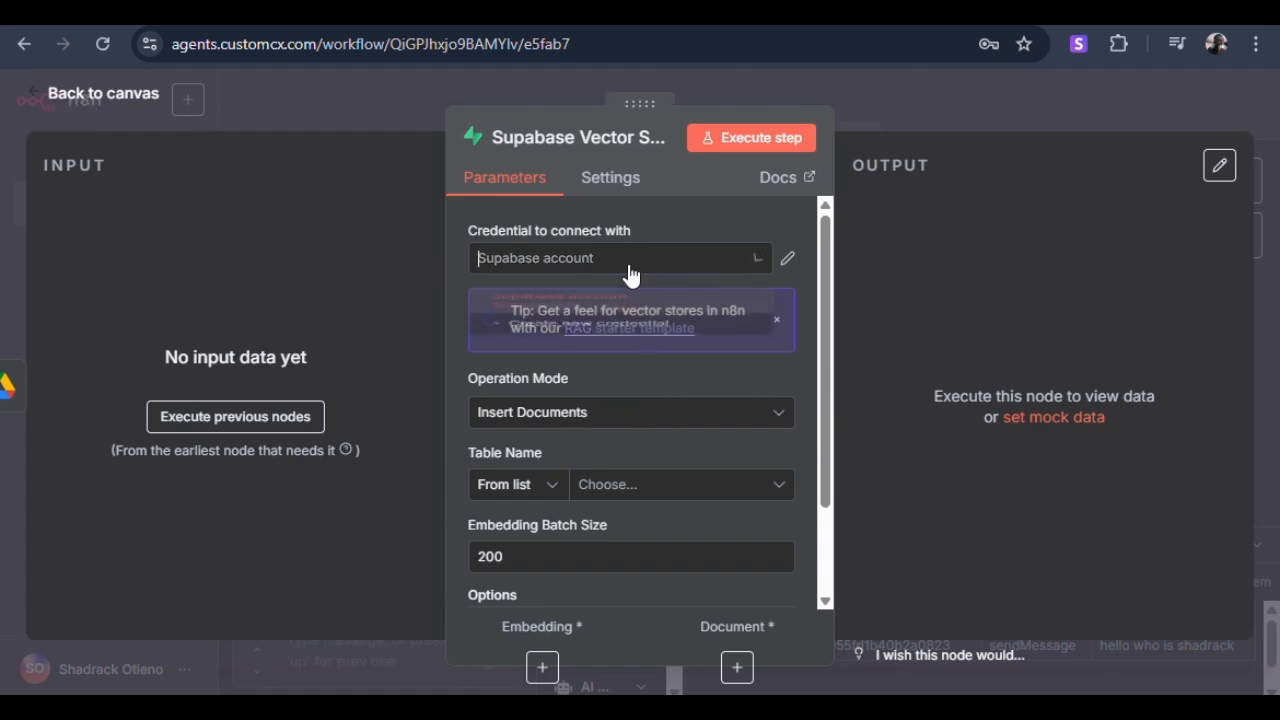
{"action": "left_click", "coordinate": [613, 322]}
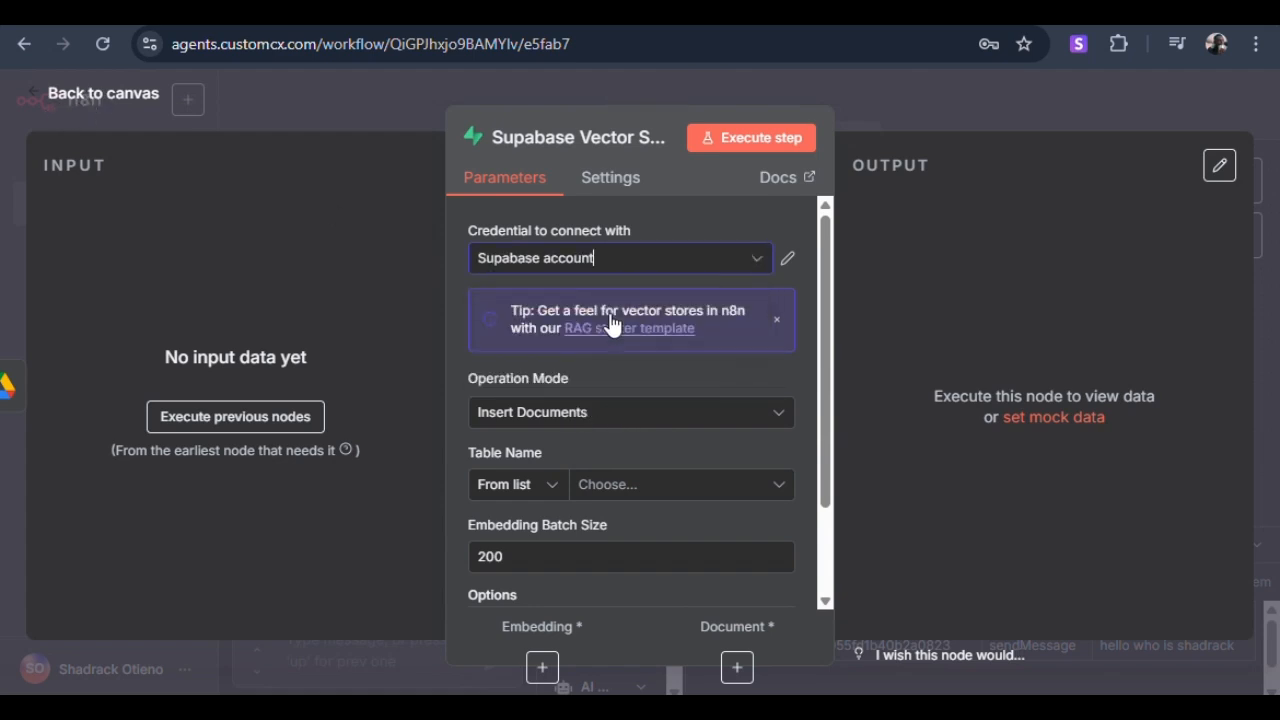
Review the vector store node's operation modes, keeping Insert Documents, and view the available table names.
{"action": "left_click", "coordinate": [658, 410]}
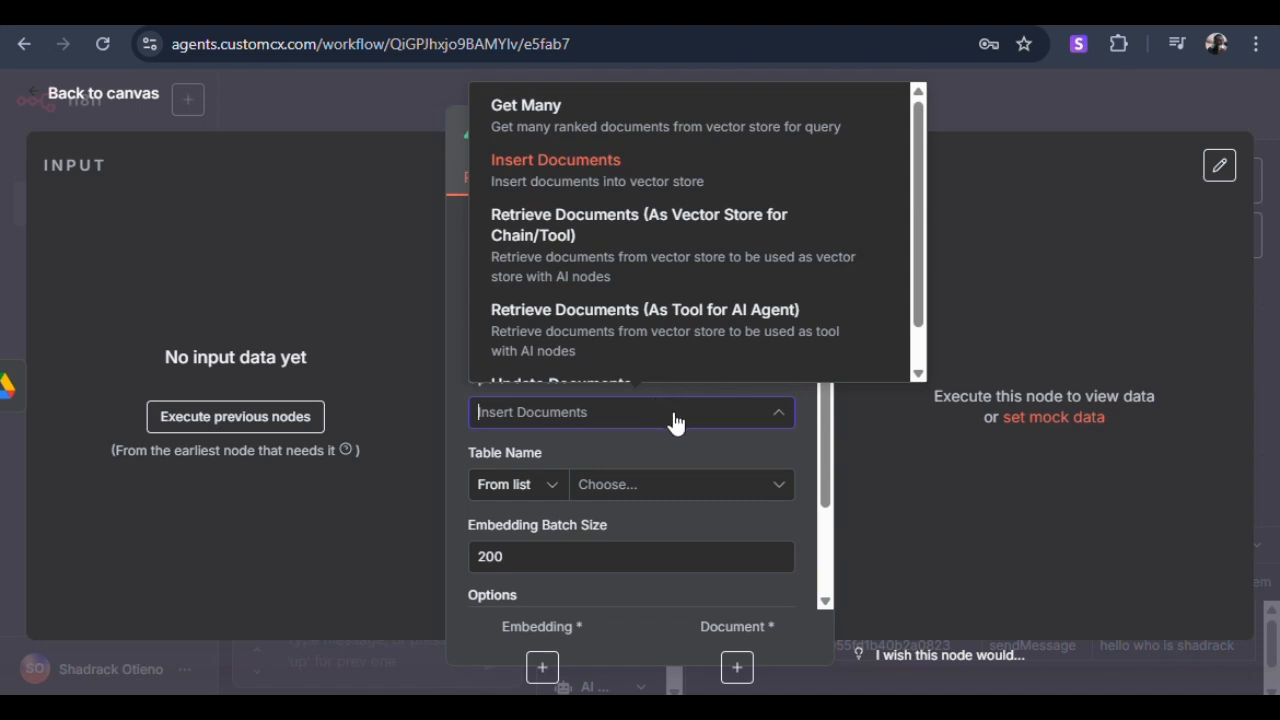
{"action": "left_click", "coordinate": [675, 422]}
{"action": "scroll", "coordinate": [670, 390], "scroll_direction": "down", "scroll_amount": 2}
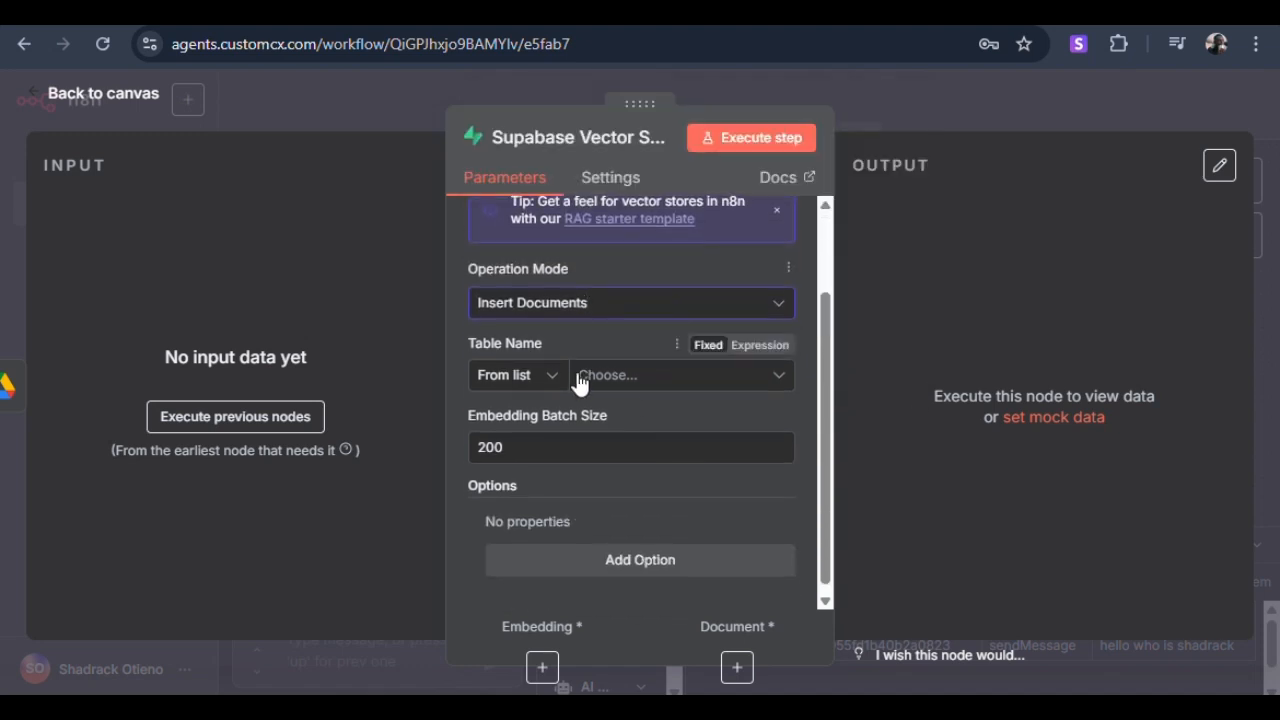
{"action": "left_click", "coordinate": [641, 380]}
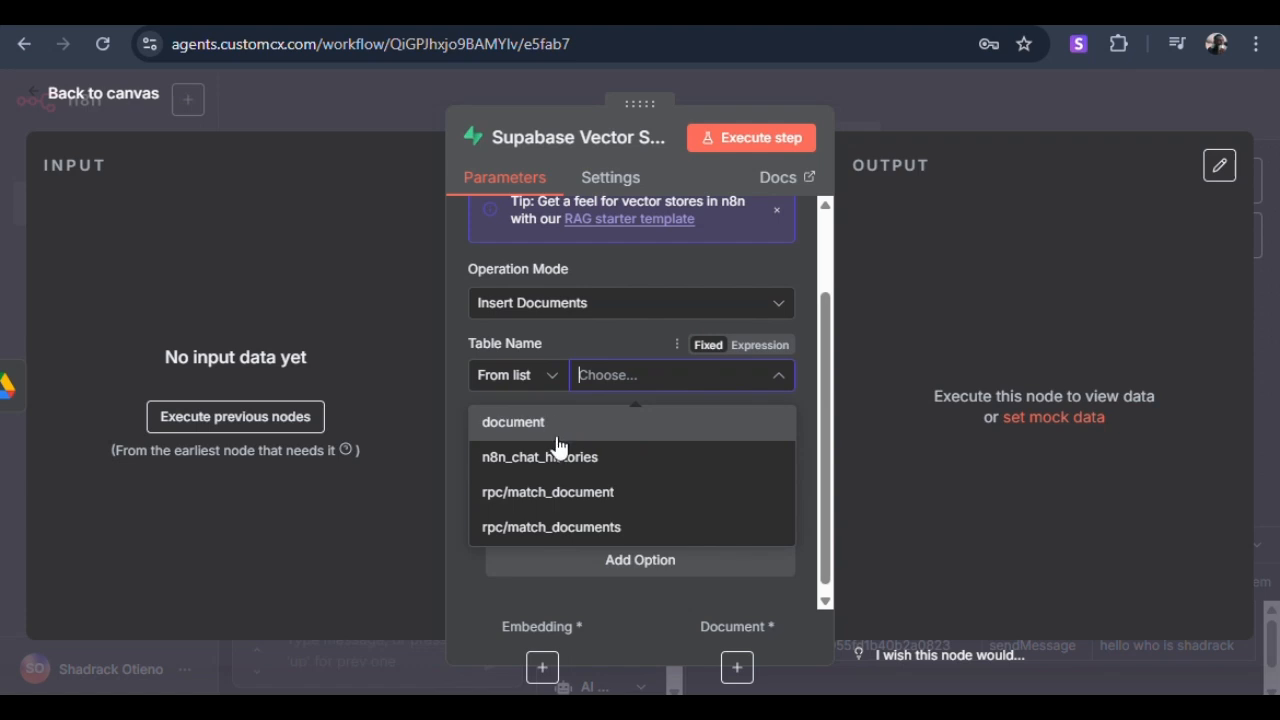
Open the Supabase Vector Store node's documentation, follow its vector store quickstart to the LangChain guide, and copy the SQL setup script.
{"action": "left_click", "coordinate": [778, 180]}
{"action": "left_click", "coordinate": [778, 178]}
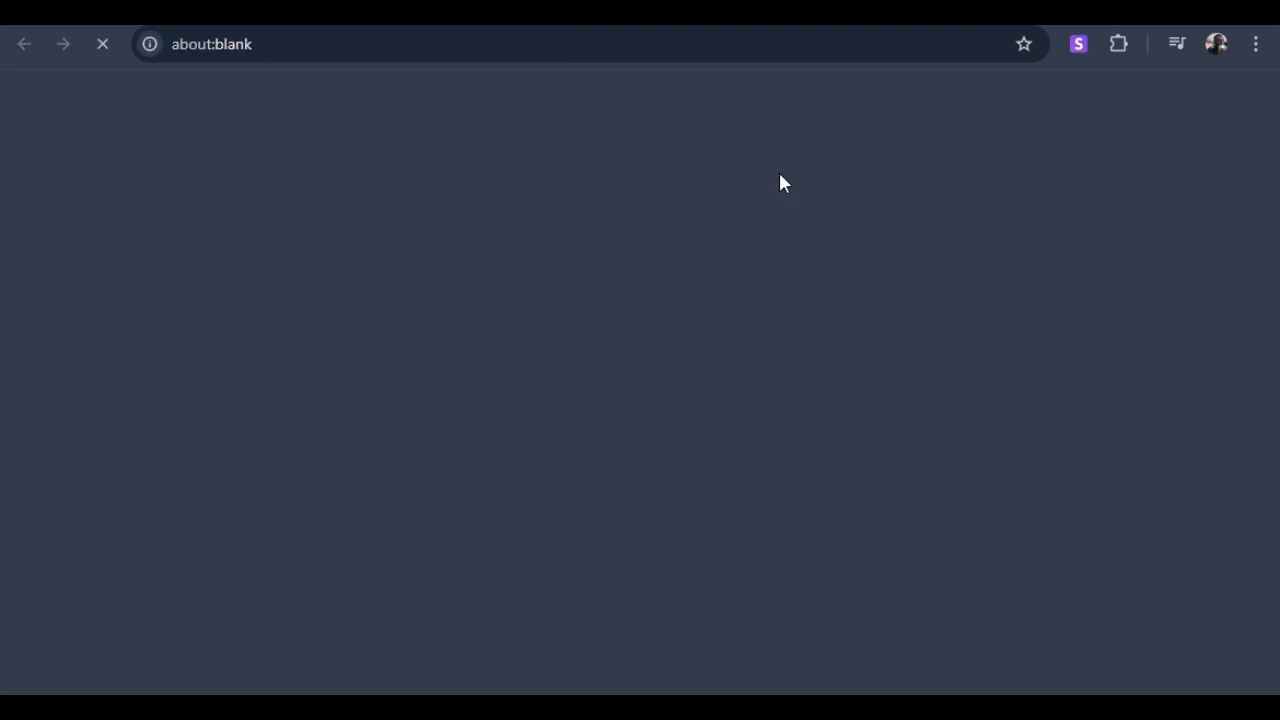
{"action": "scroll", "coordinate": [586, 420], "scroll_direction": "down", "scroll_amount": 3}
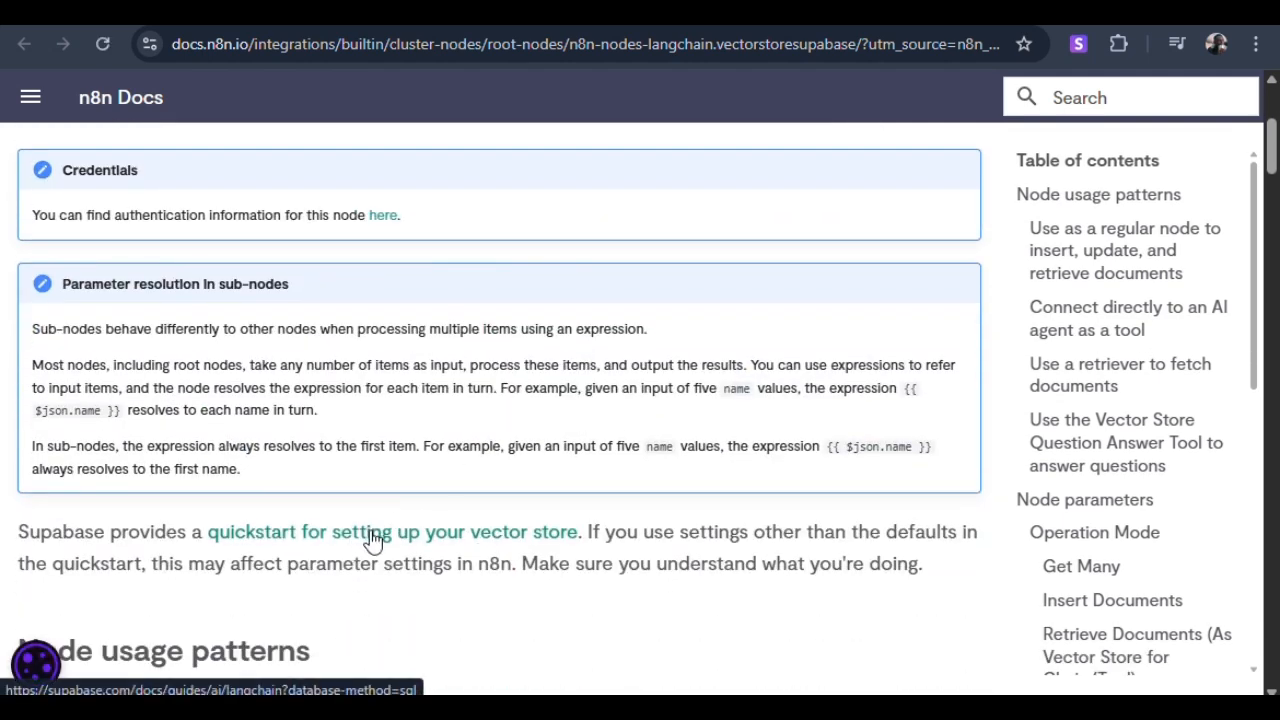
{"action": "left_click", "coordinate": [369, 535]}
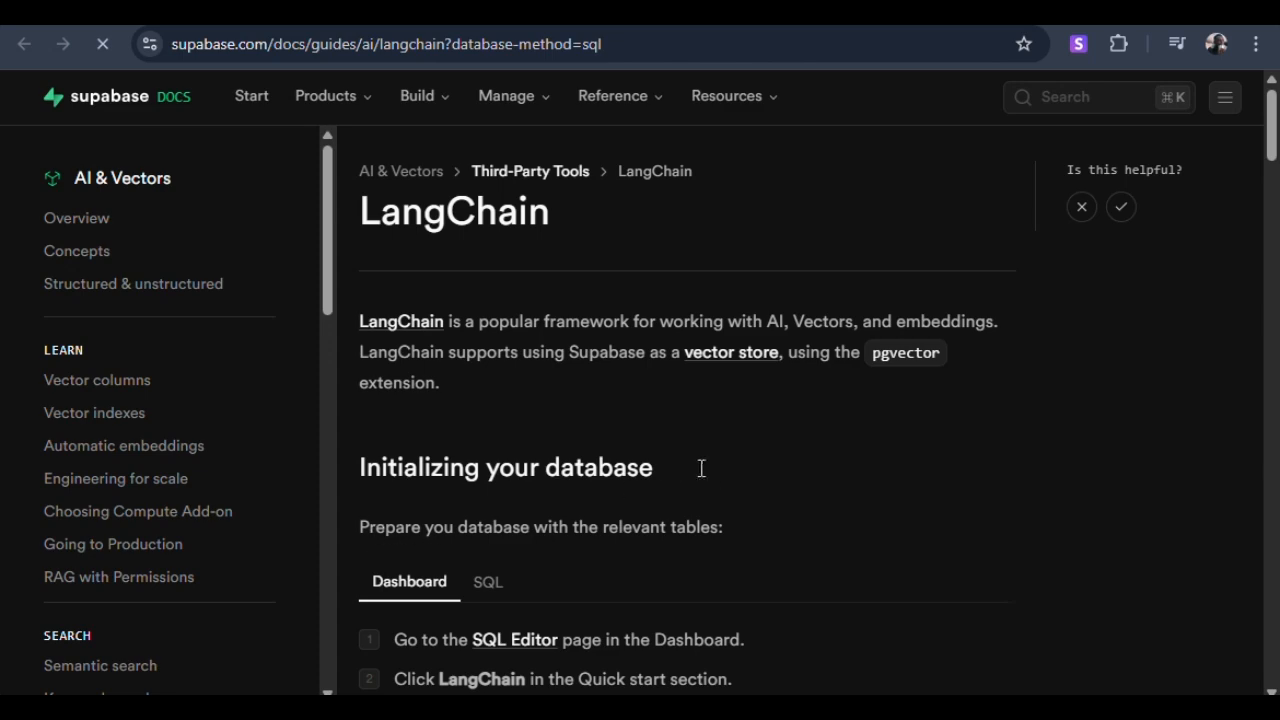
{"action": "scroll", "coordinate": [711, 489], "scroll_direction": "down", "scroll_amount": 8}
{"action": "scroll", "coordinate": [713, 494], "scroll_direction": "up", "scroll_amount": 10}
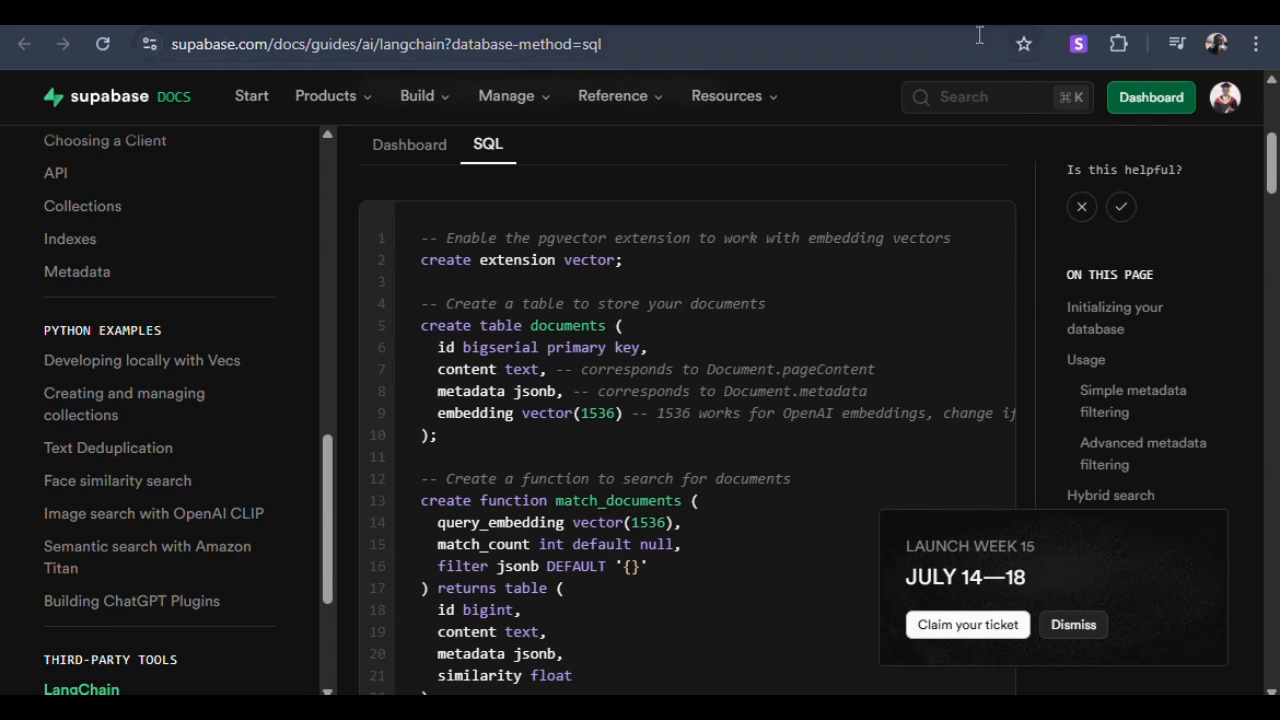
Switch to the Supabase dashboard and paste the copied vector store setup script into a new SQL Editor query.
{"action": "left_click", "coordinate": [1010, 12]}
{"action": "scroll", "coordinate": [500, 451], "scroll_direction": "up", "scroll_amount": 3}
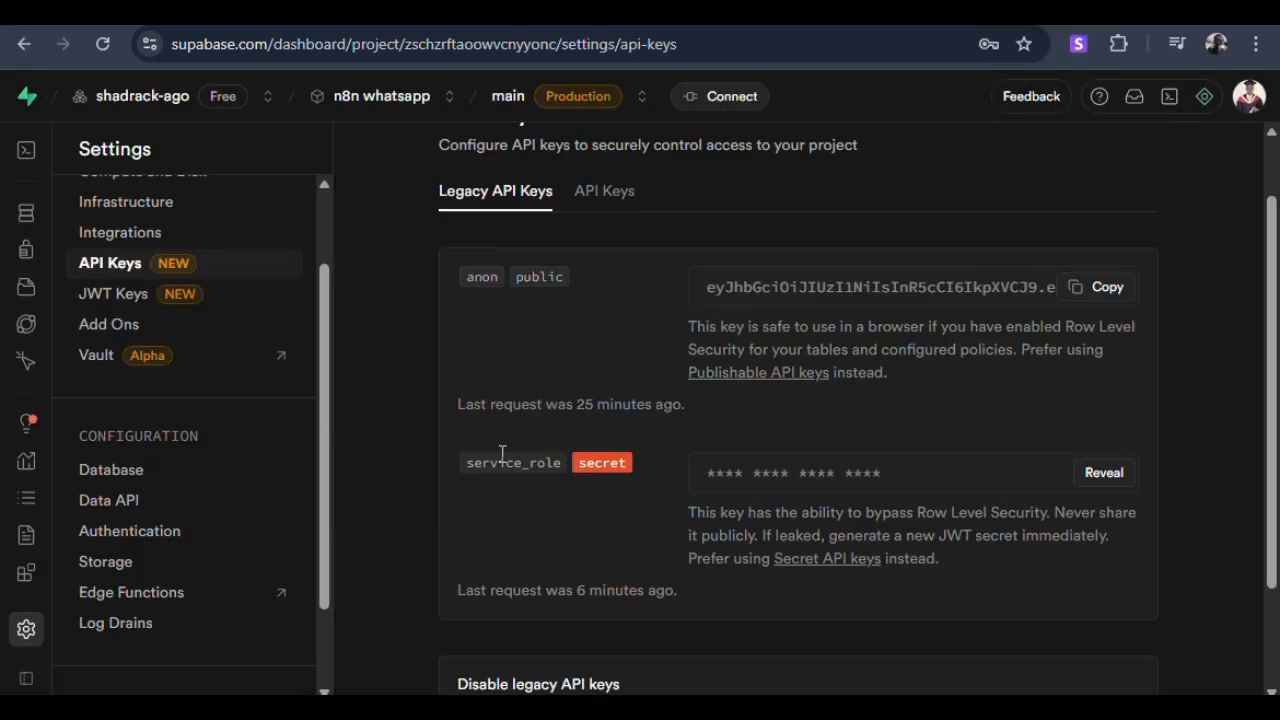
{"action": "mouse_move", "coordinate": [78, 222]}
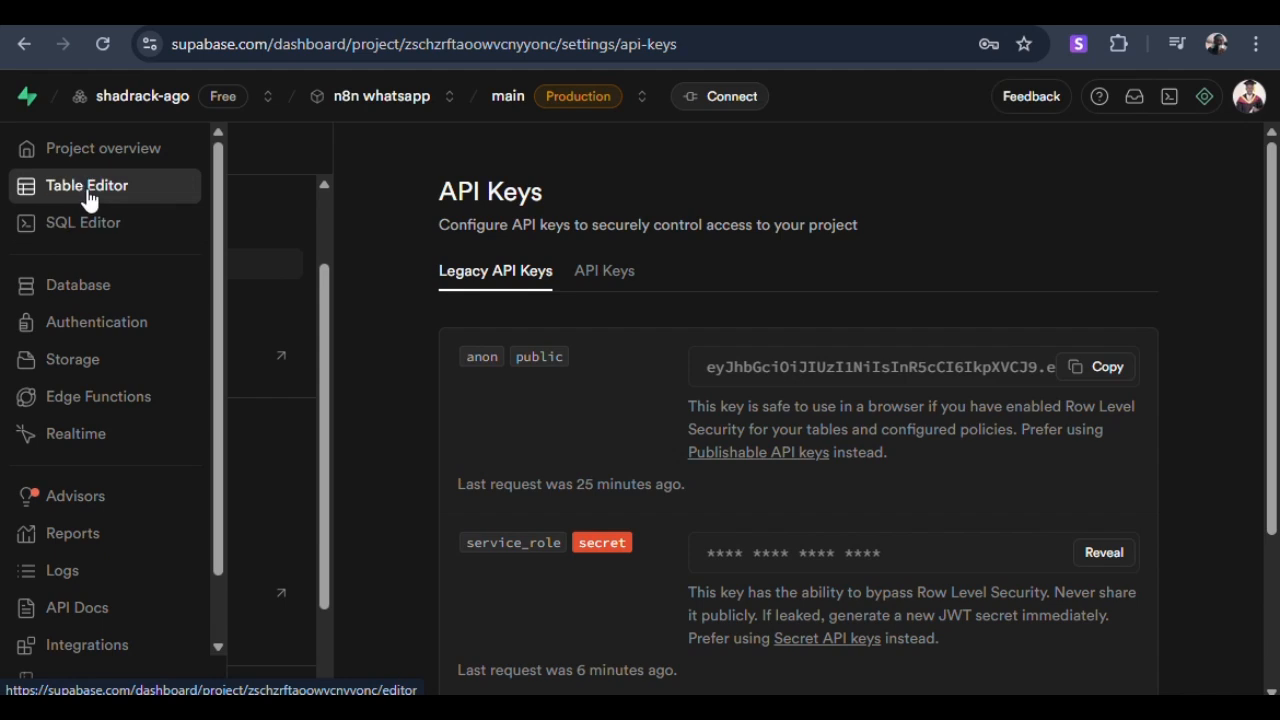
{"action": "left_click", "coordinate": [100, 224]}
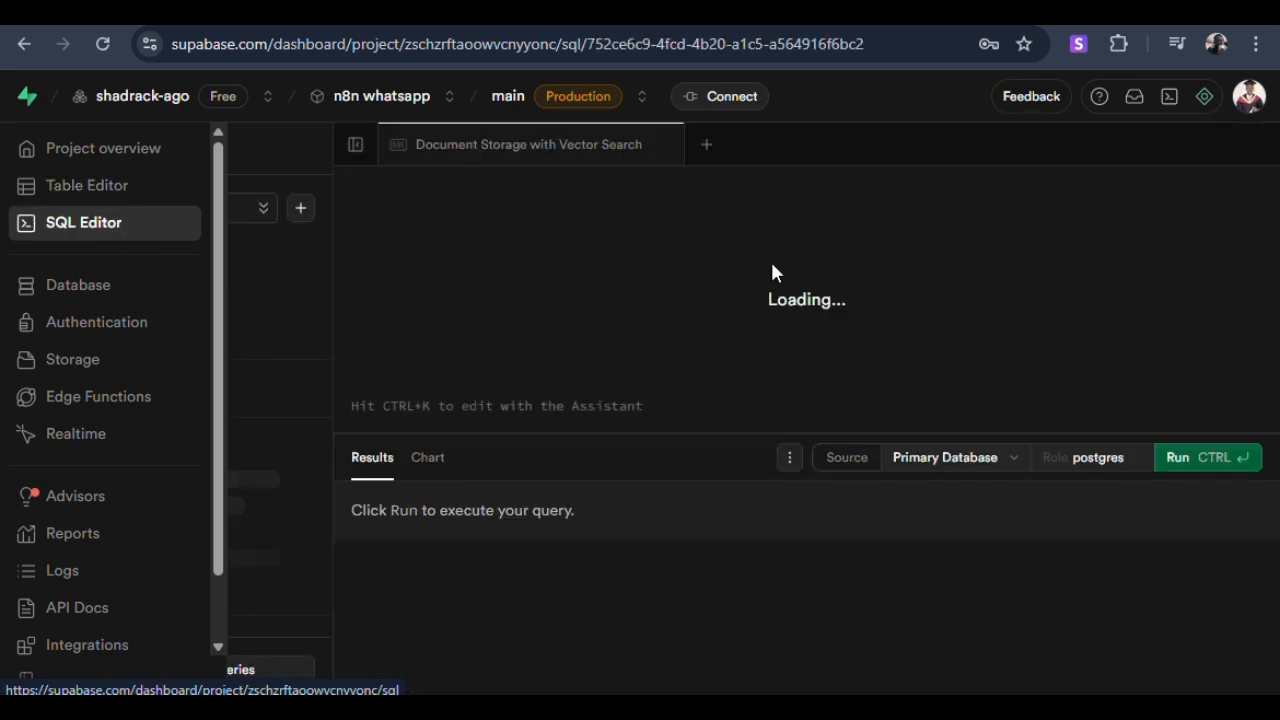
{"action": "left_click", "coordinate": [707, 146]}
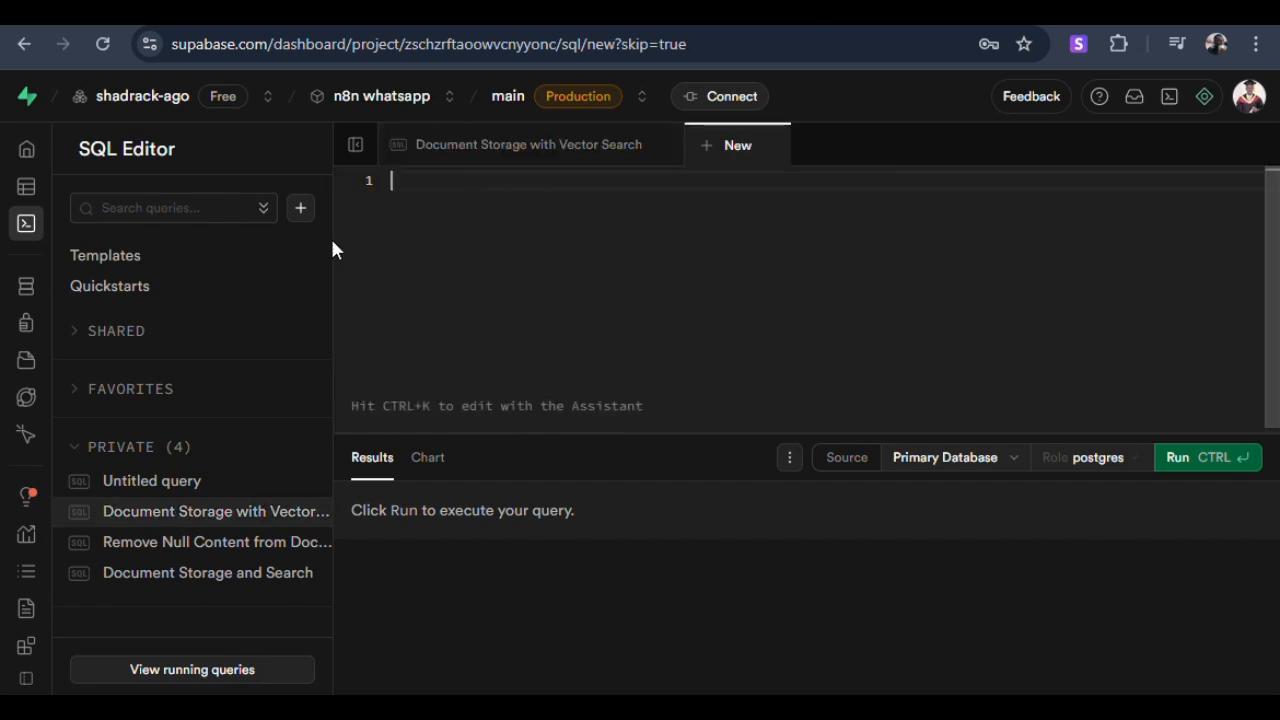
{"action": "key", "text": "ctrl+v"}
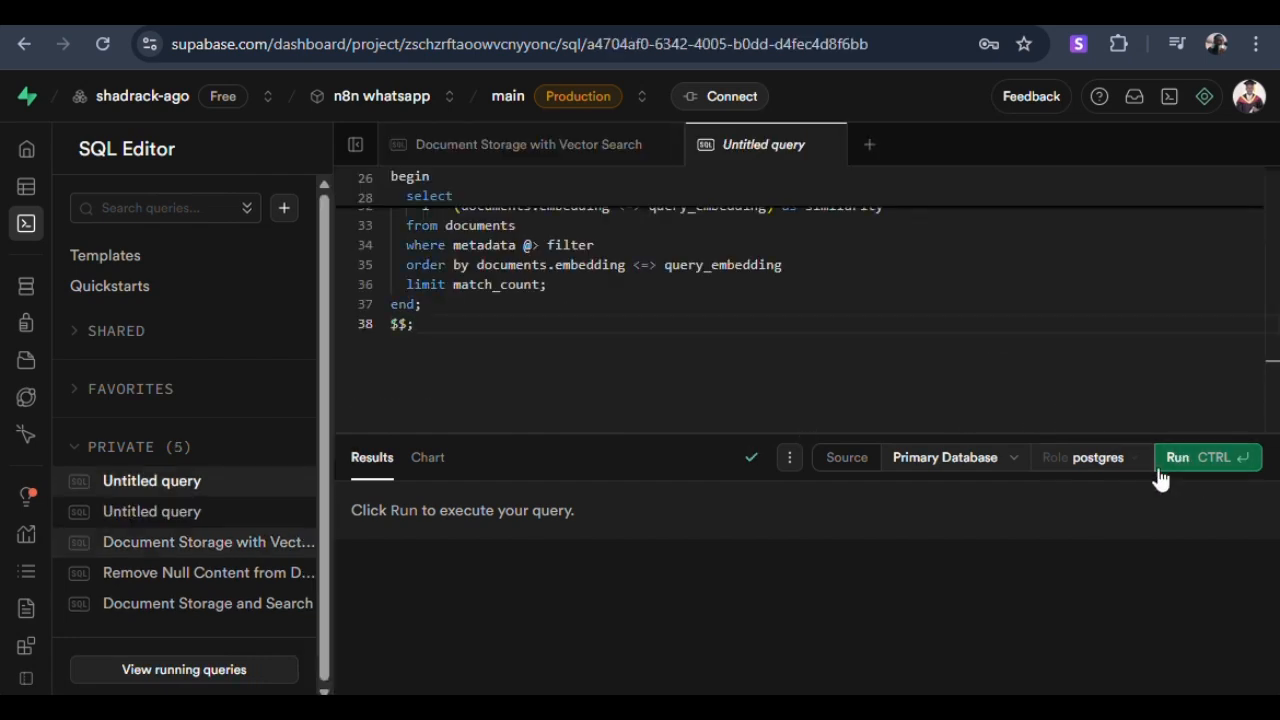
Open the Supabase project's Table Editor to view its existing tables.
{"action": "mouse_move", "coordinate": [40, 162]}
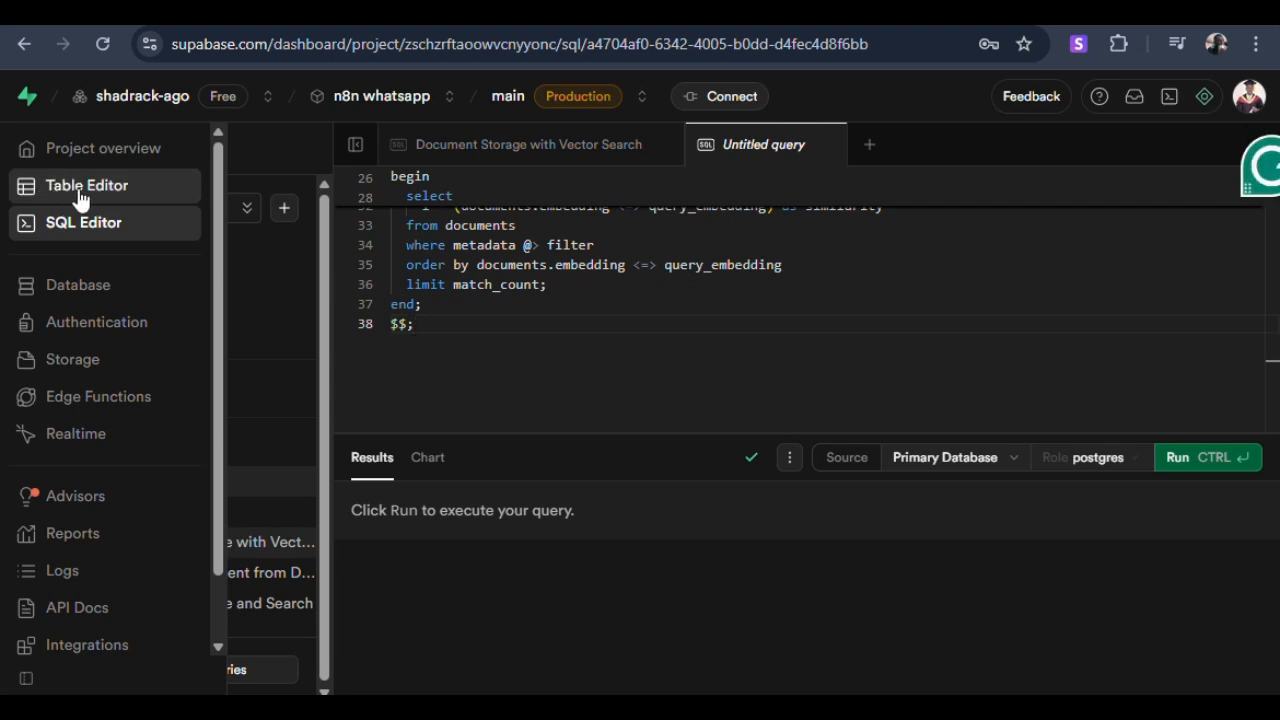
{"action": "left_click", "coordinate": [84, 192]}
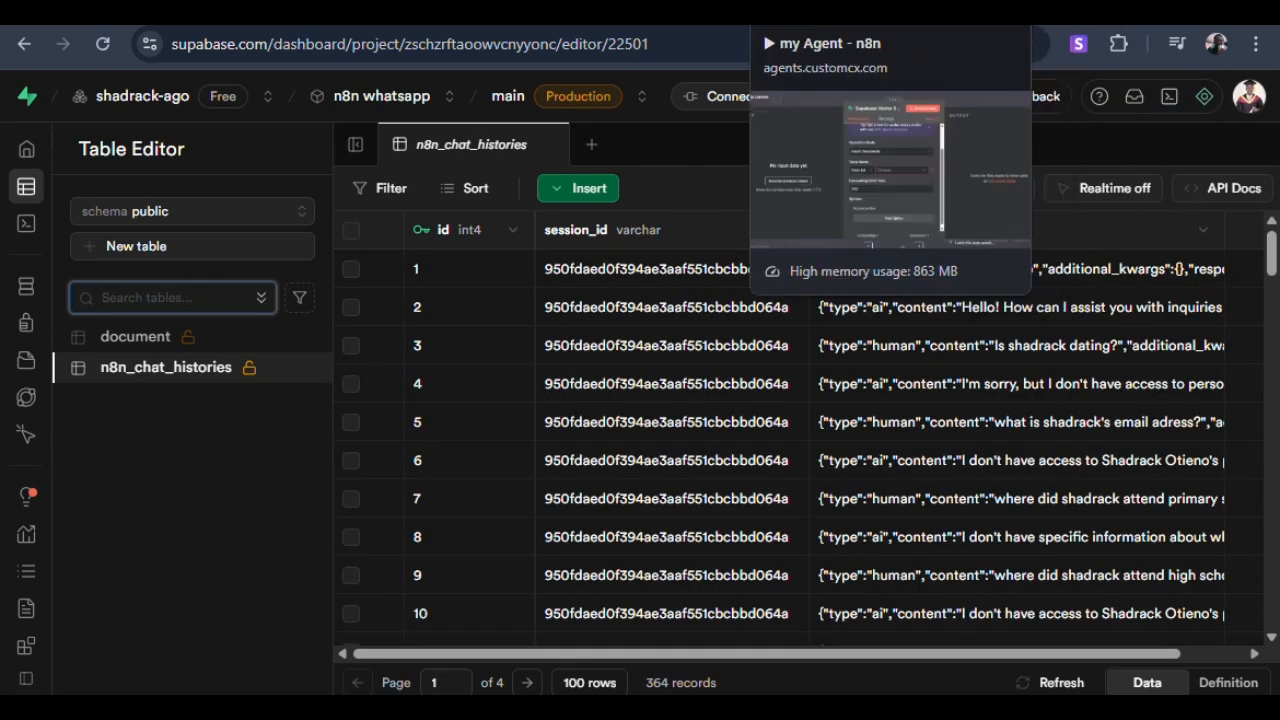
{"action": "left_click", "coordinate": [1092, 14]}
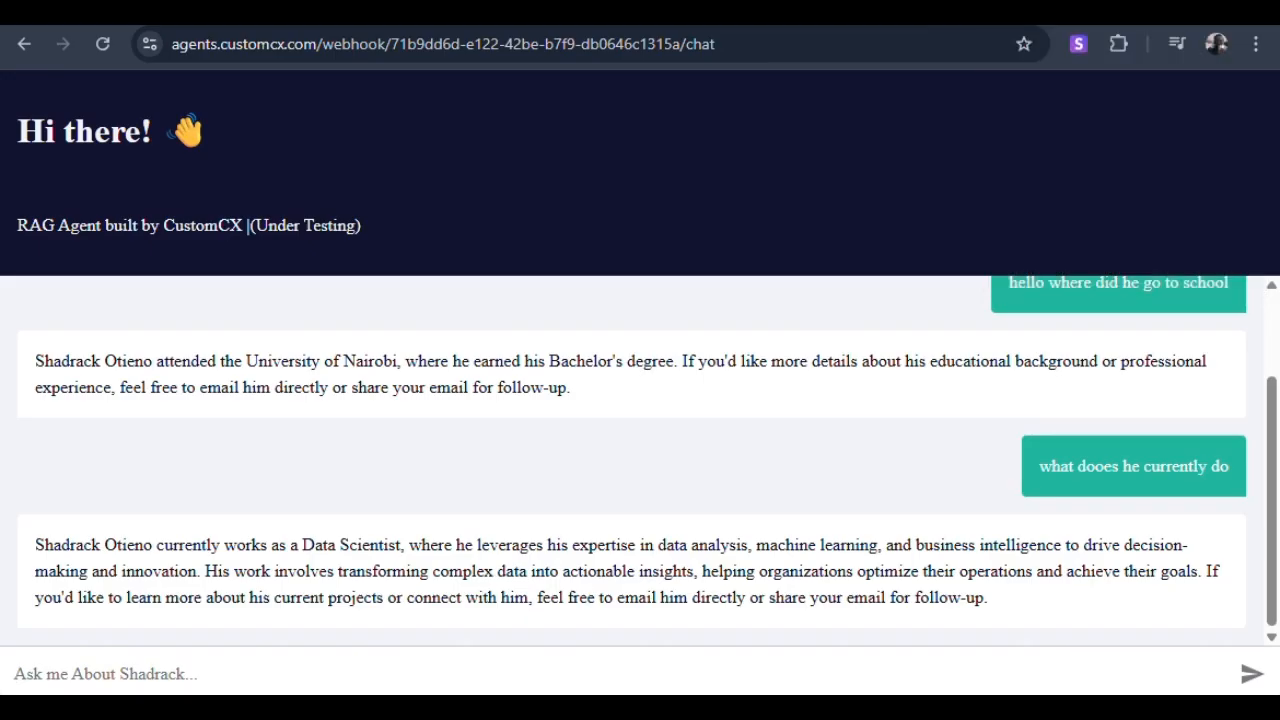
{"action": "left_click", "coordinate": [960, 14]}
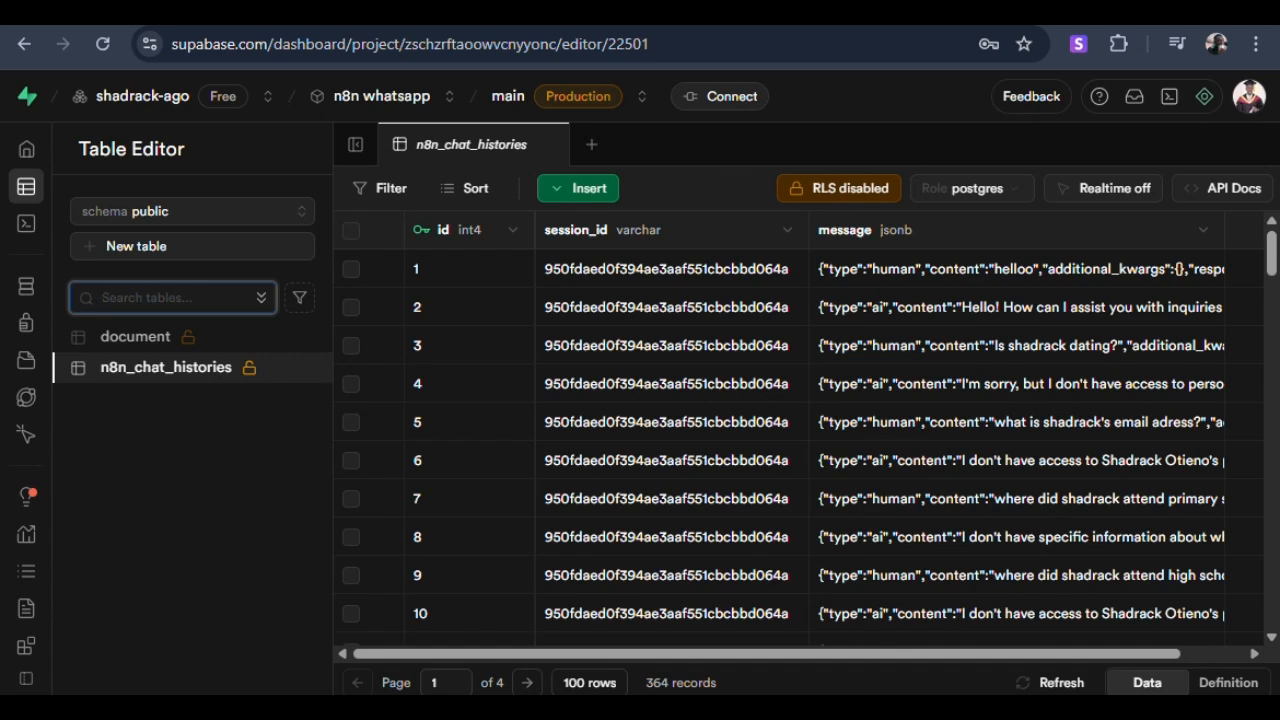
Switch back to n8n and select document as the vector store node's table name.
{"action": "left_click", "coordinate": [830, 14]}
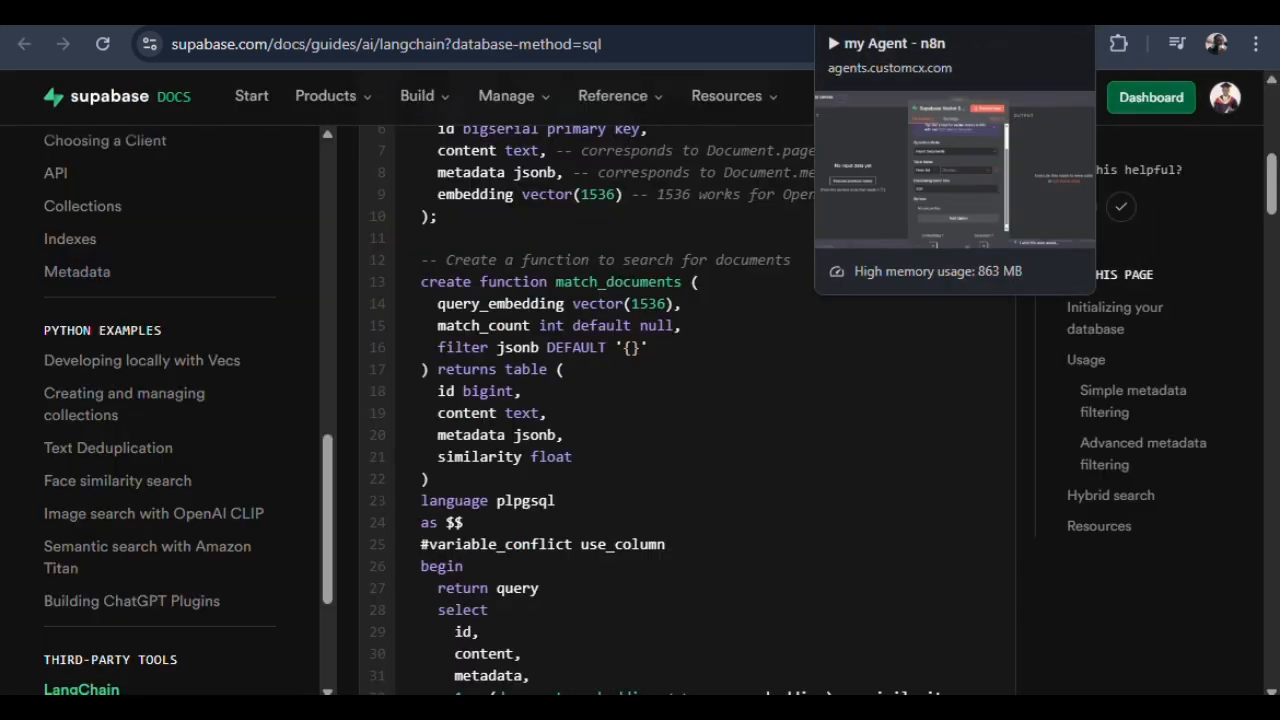
{"action": "left_click", "coordinate": [870, 14]}
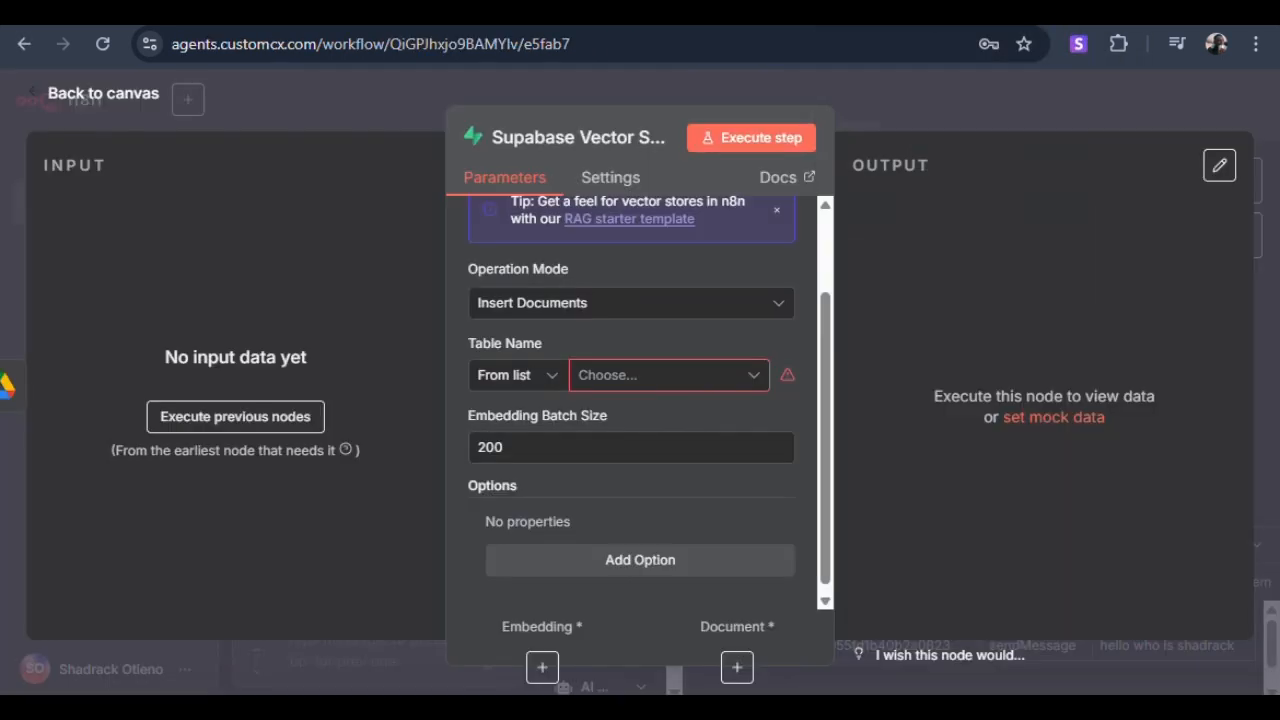
{"action": "left_click", "coordinate": [645, 375]}
{"action": "left_click", "coordinate": [562, 418]}
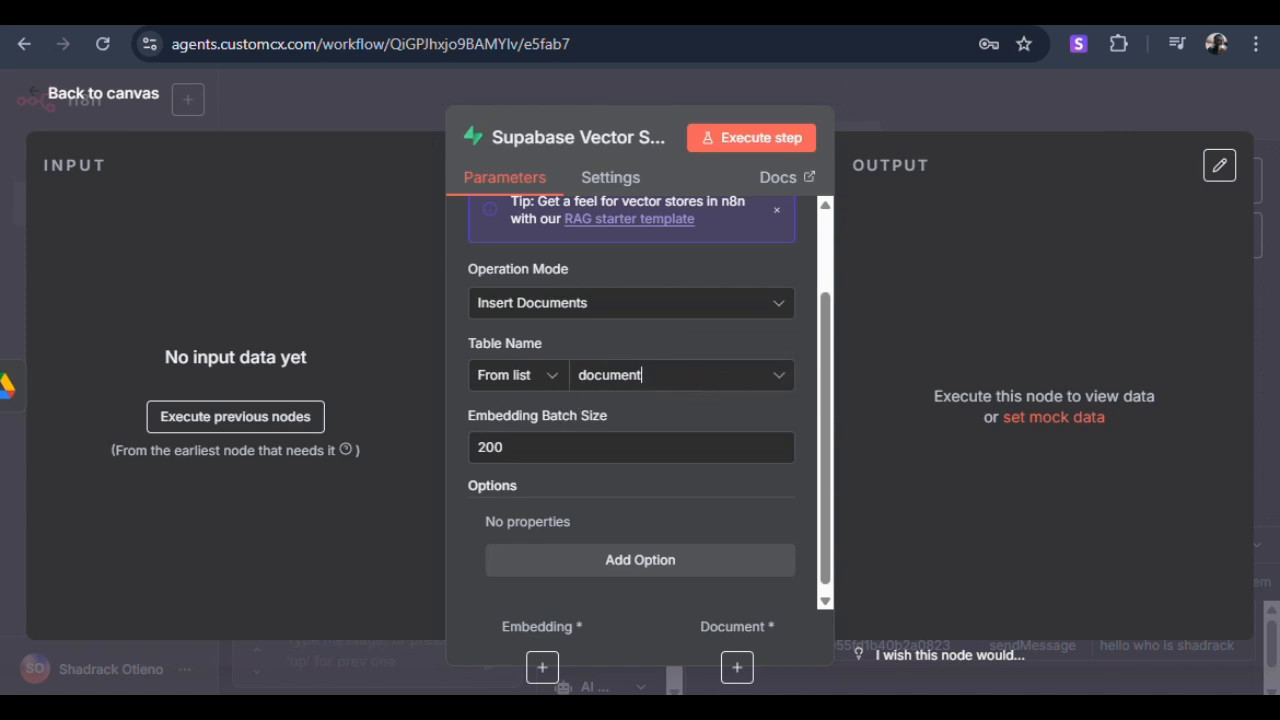
Reopen the vector store quickstart from the n8n docs and examine the SQL for the documents table and match_documents function.
{"action": "left_click", "coordinate": [890, 12]}
{"action": "scroll", "coordinate": [704, 425], "scroll_direction": "down", "scroll_amount": 6}
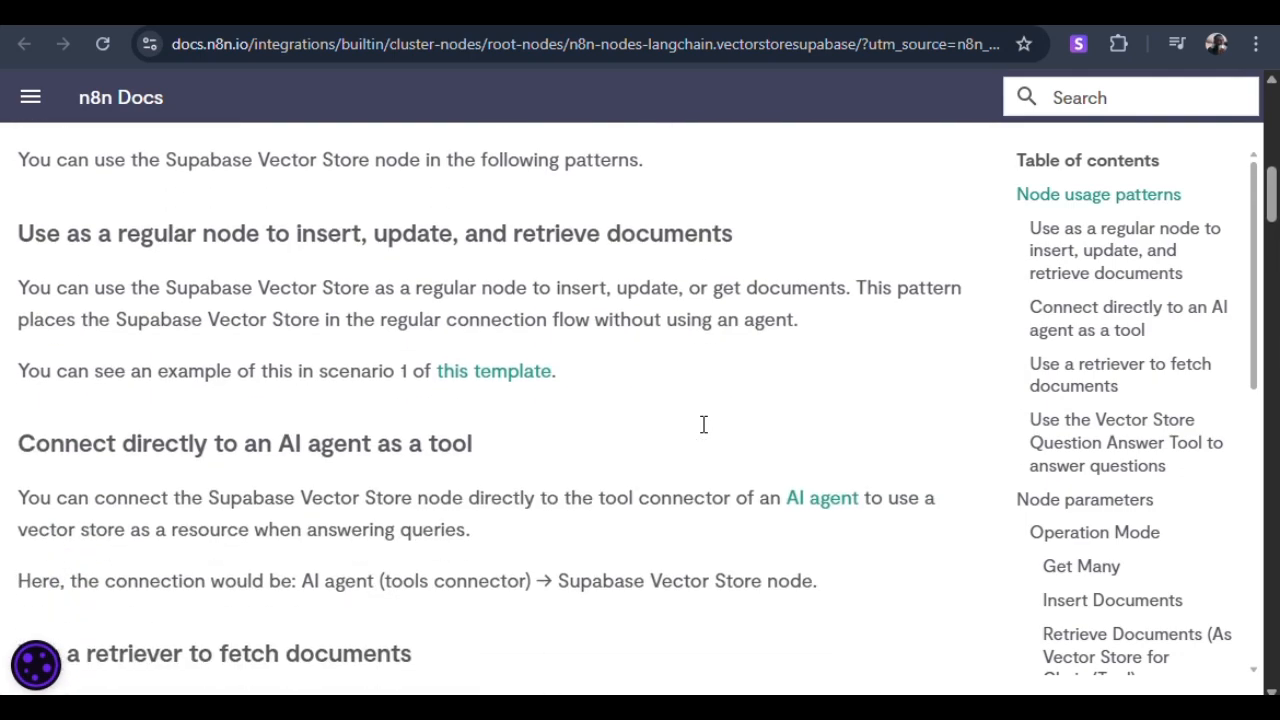
{"action": "scroll", "coordinate": [704, 425], "scroll_direction": "up", "scroll_amount": 3}
{"action": "left_click", "coordinate": [438, 318]}
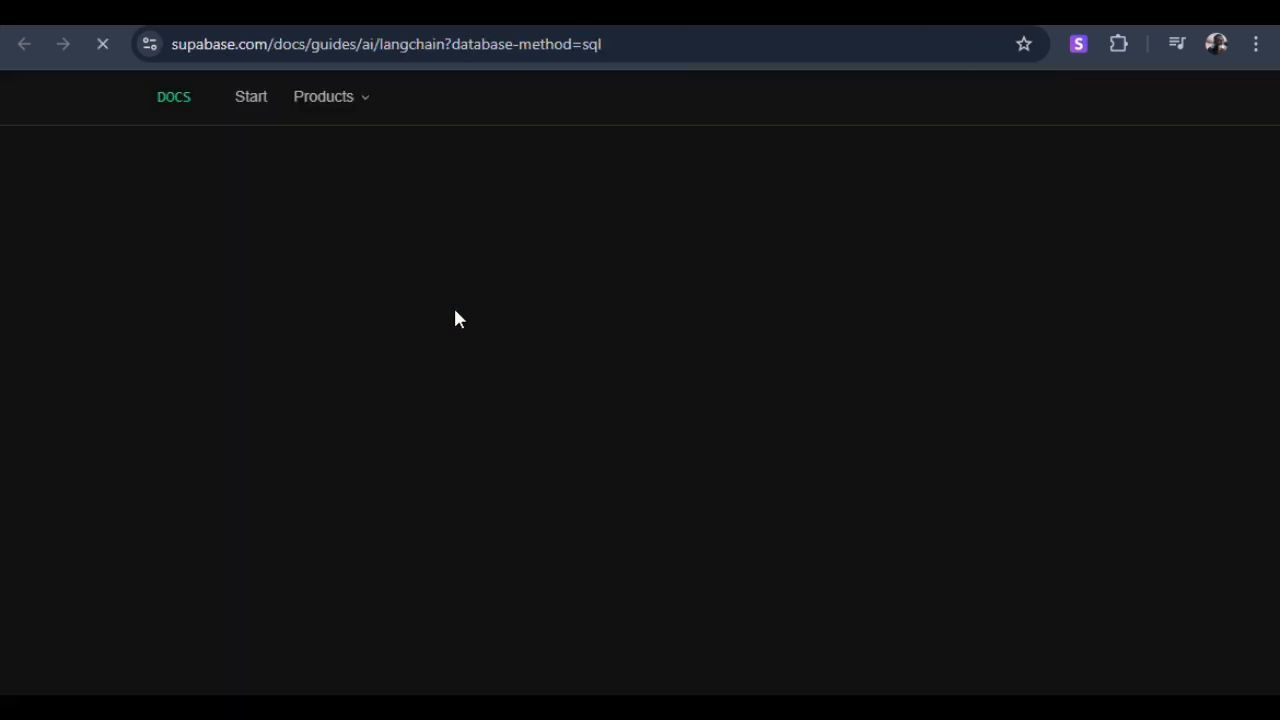
{"action": "scroll", "coordinate": [572, 497], "scroll_direction": "down", "scroll_amount": 10}
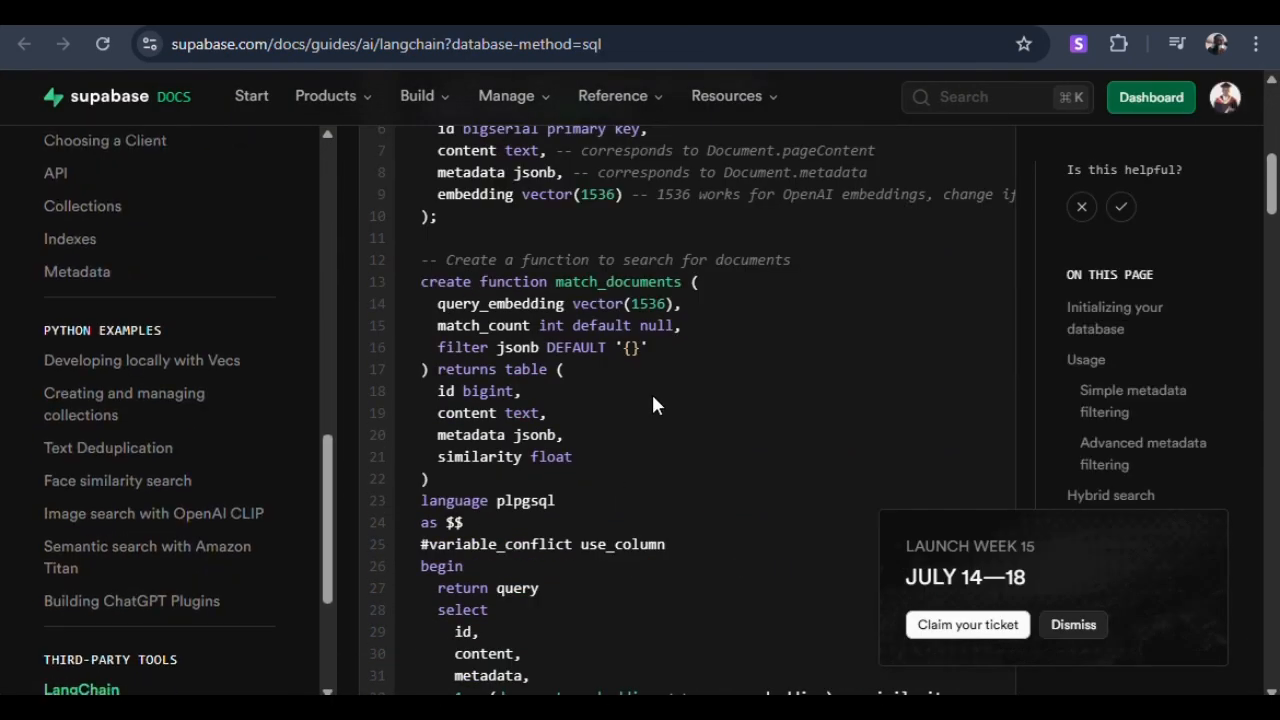
{"action": "scroll", "coordinate": [653, 400], "scroll_direction": "up", "scroll_amount": 3}
{"action": "scroll", "coordinate": [659, 399], "scroll_direction": "down", "scroll_amount": 2}
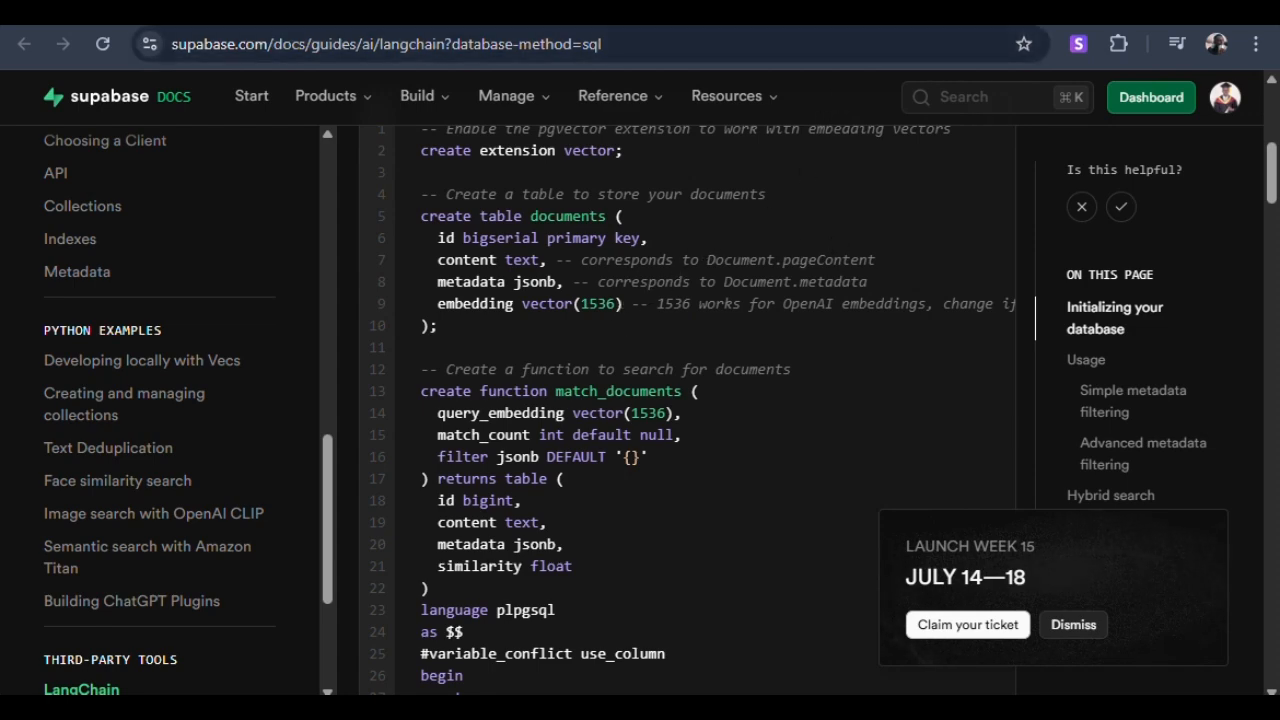
Return to the n8n workflow canvas and move the Supabase Vector Store2 node closer to the Download file1 node.
{"action": "left_click", "coordinate": [800, 12]}
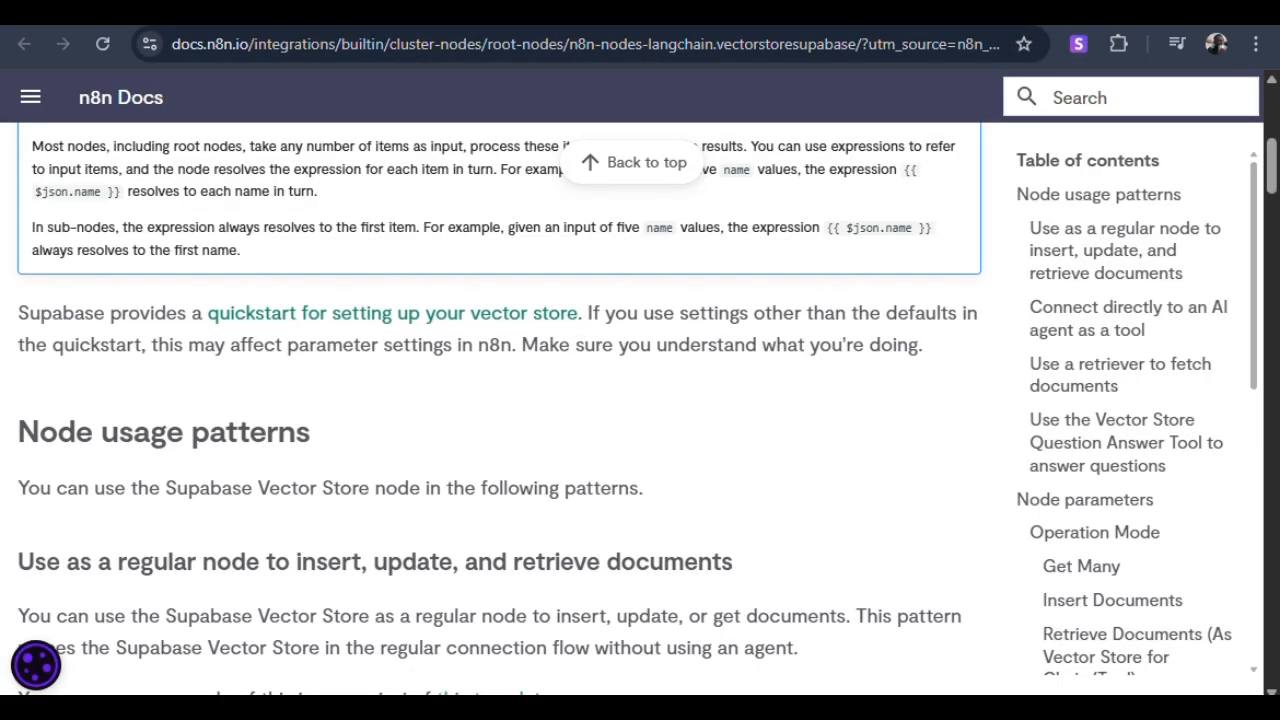
{"action": "left_click", "coordinate": [812, 12]}
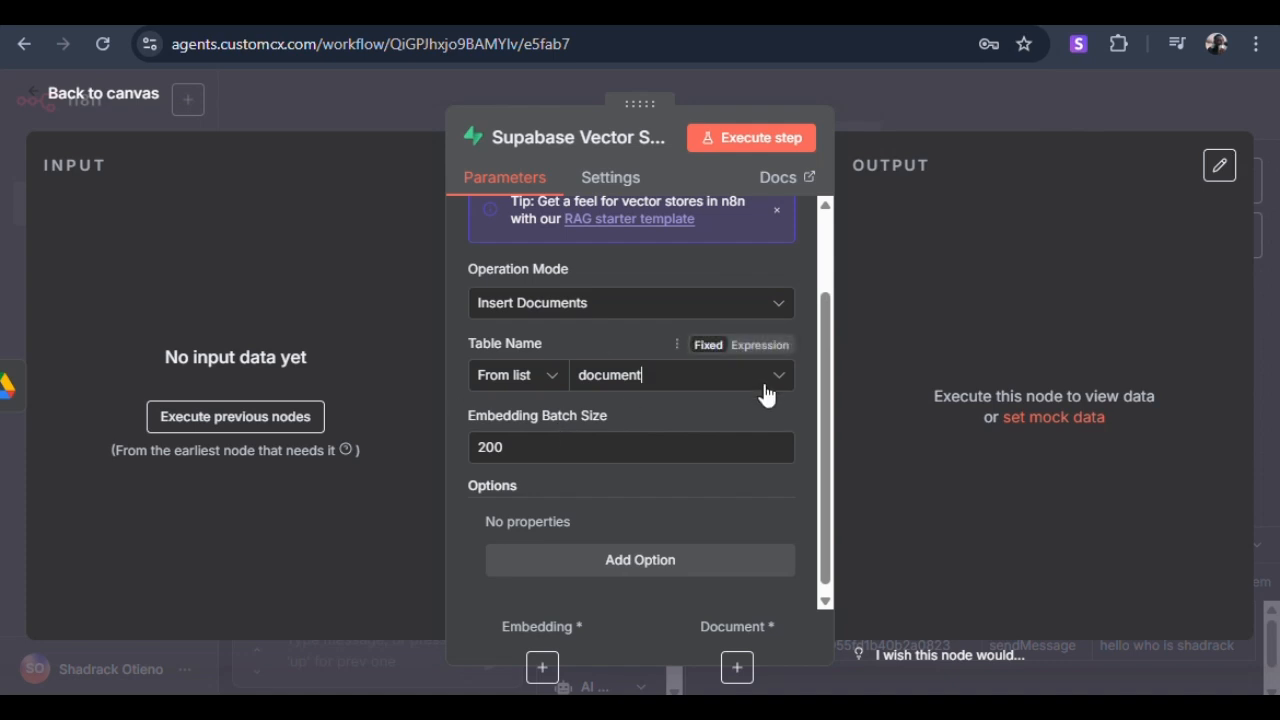
{"action": "scroll", "coordinate": [613, 433], "scroll_direction": "down", "scroll_amount": 1}
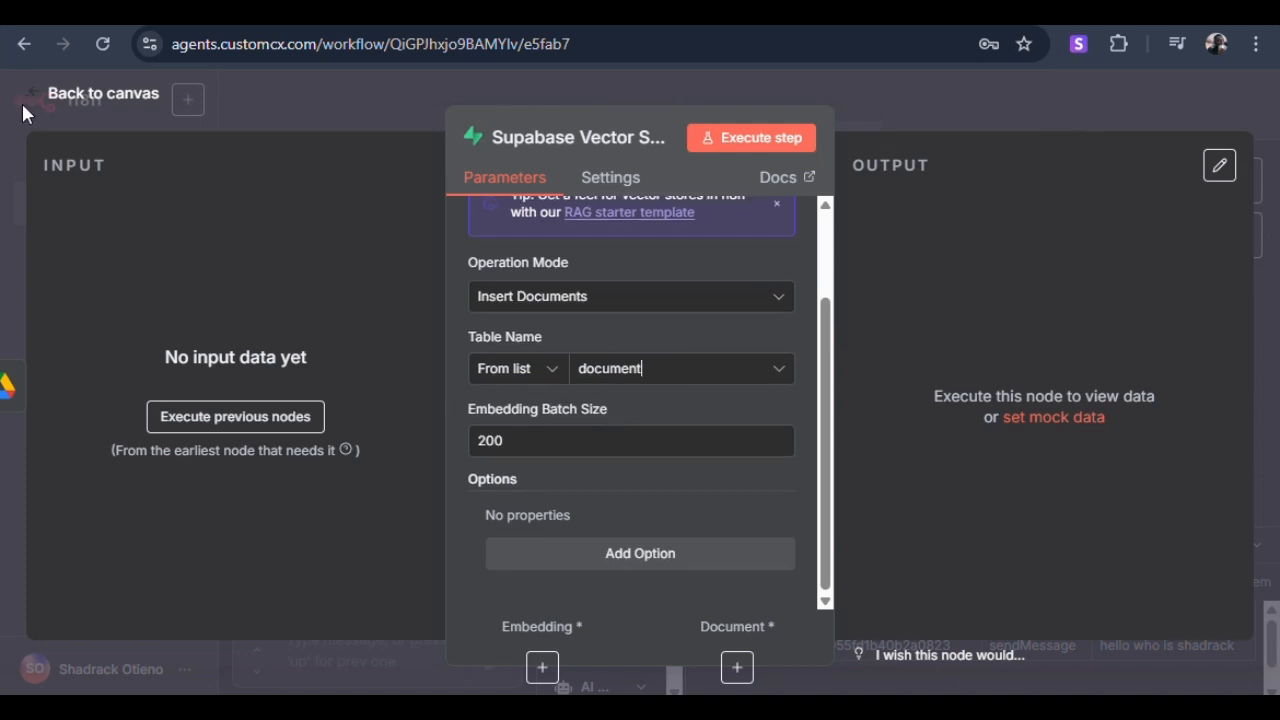
{"action": "left_click", "coordinate": [80, 98]}
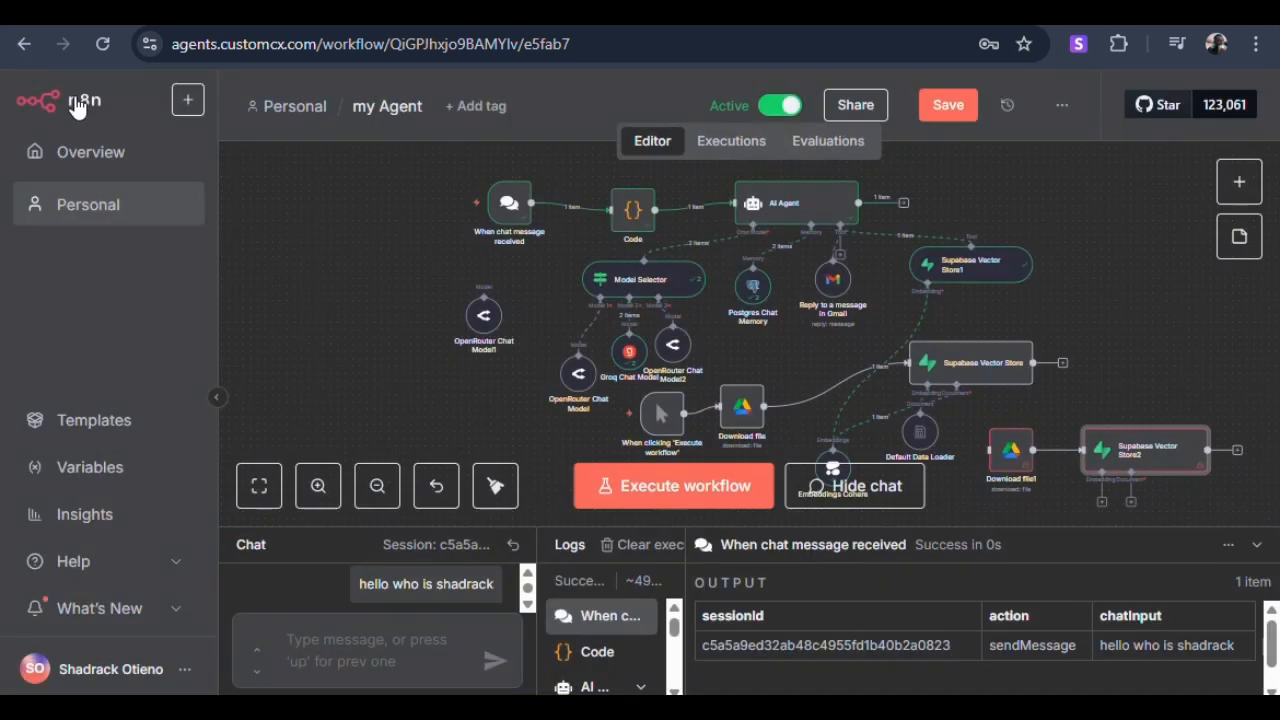
{"action": "left_click_drag", "start_coordinate": [1165, 468], "coordinate": [1136, 453]}
{"action": "left_click", "coordinate": [1012, 452]}
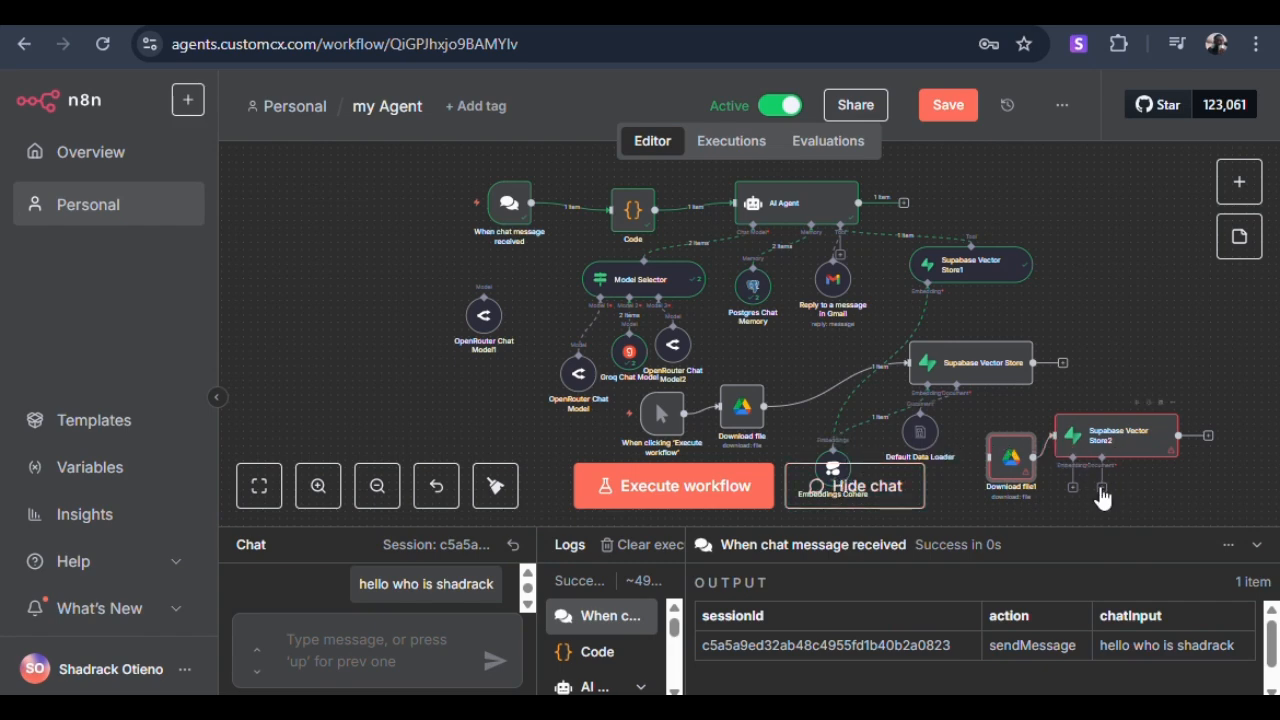
Attach a Default Data Loader to the Supabase Vector Store2 node, set its type of data to Binary, and return to the canvas.
{"action": "left_click", "coordinate": [1102, 489]}
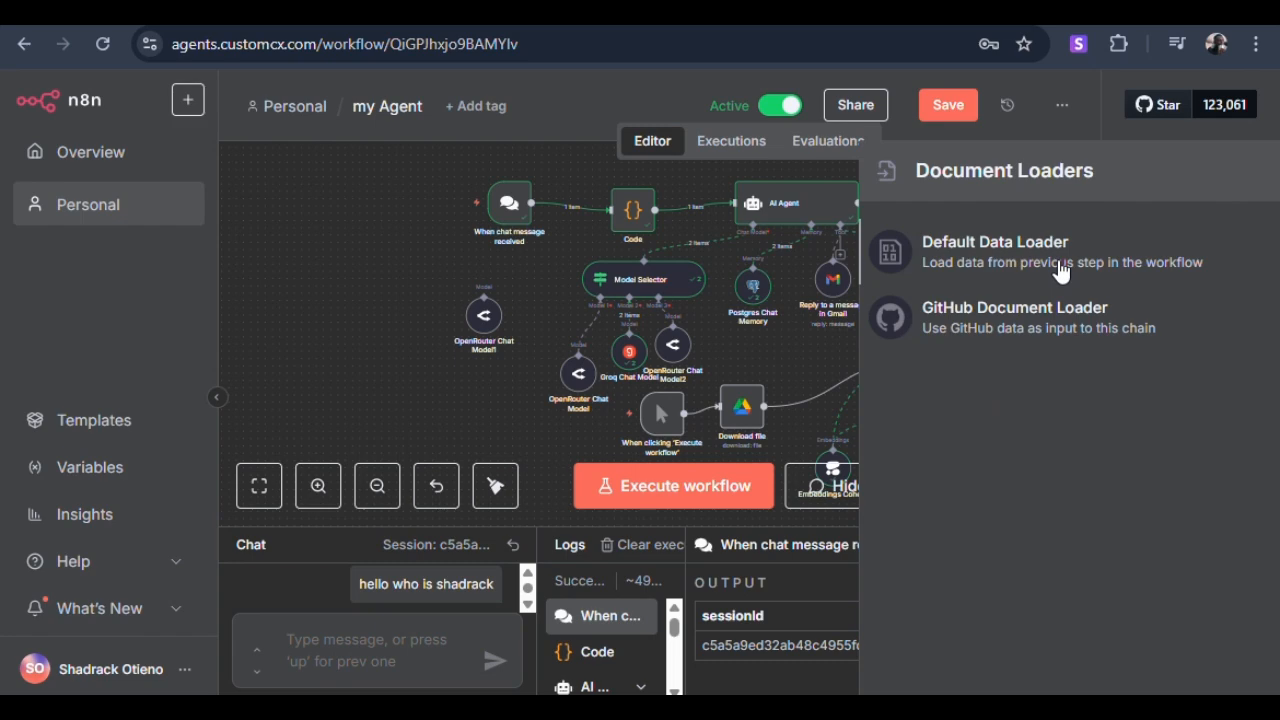
{"action": "left_click", "coordinate": [1061, 256]}
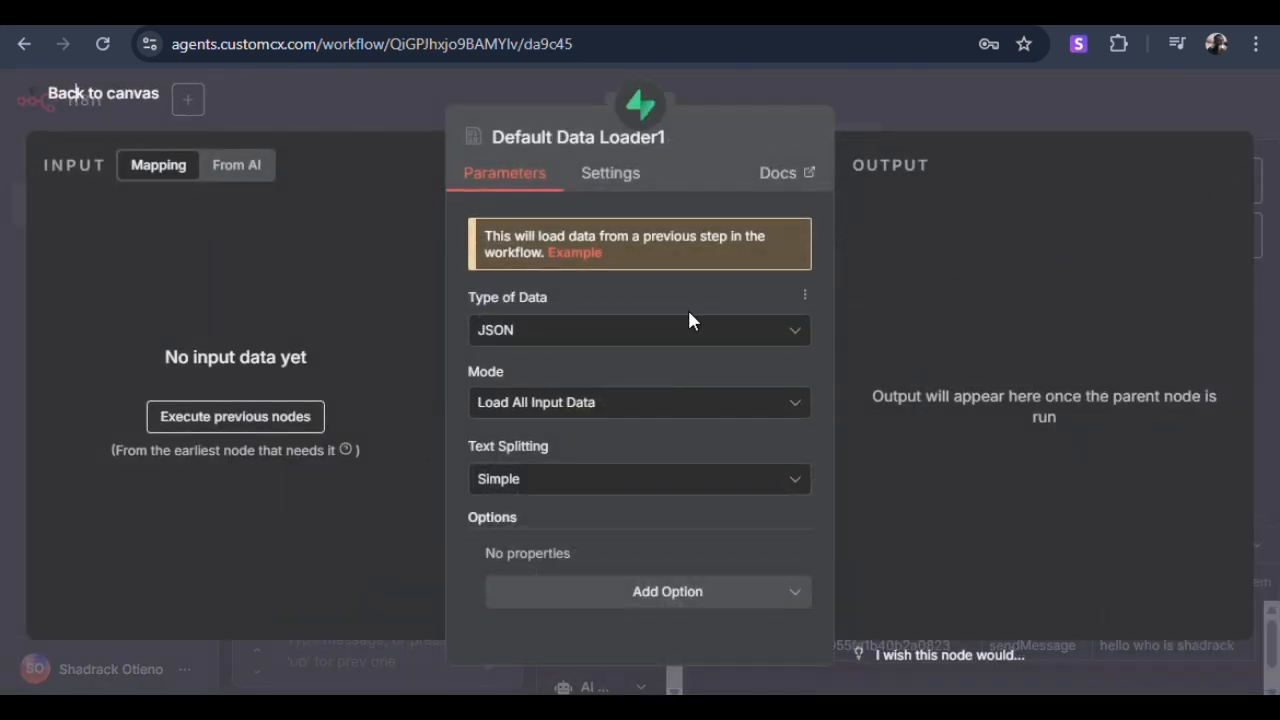
{"action": "left_click", "coordinate": [602, 338]}
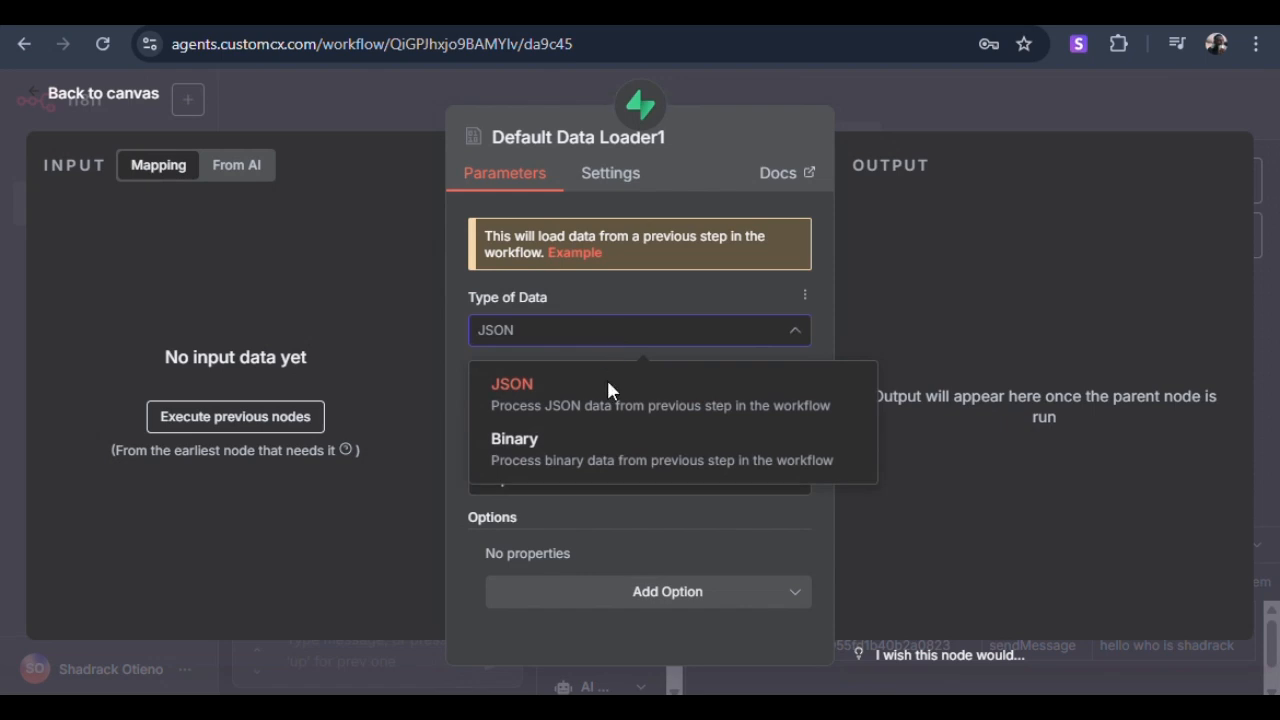
{"action": "left_click", "coordinate": [580, 452]}
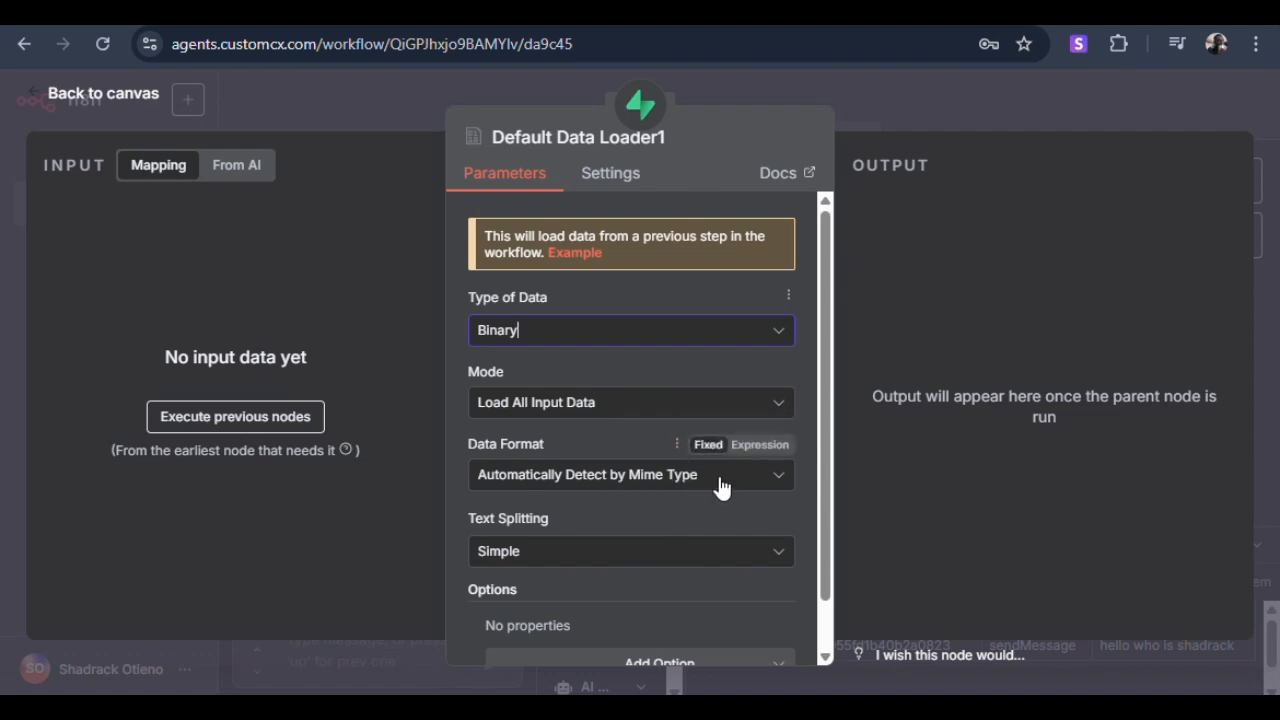
{"action": "scroll", "coordinate": [700, 500], "scroll_direction": "down", "scroll_amount": 1}
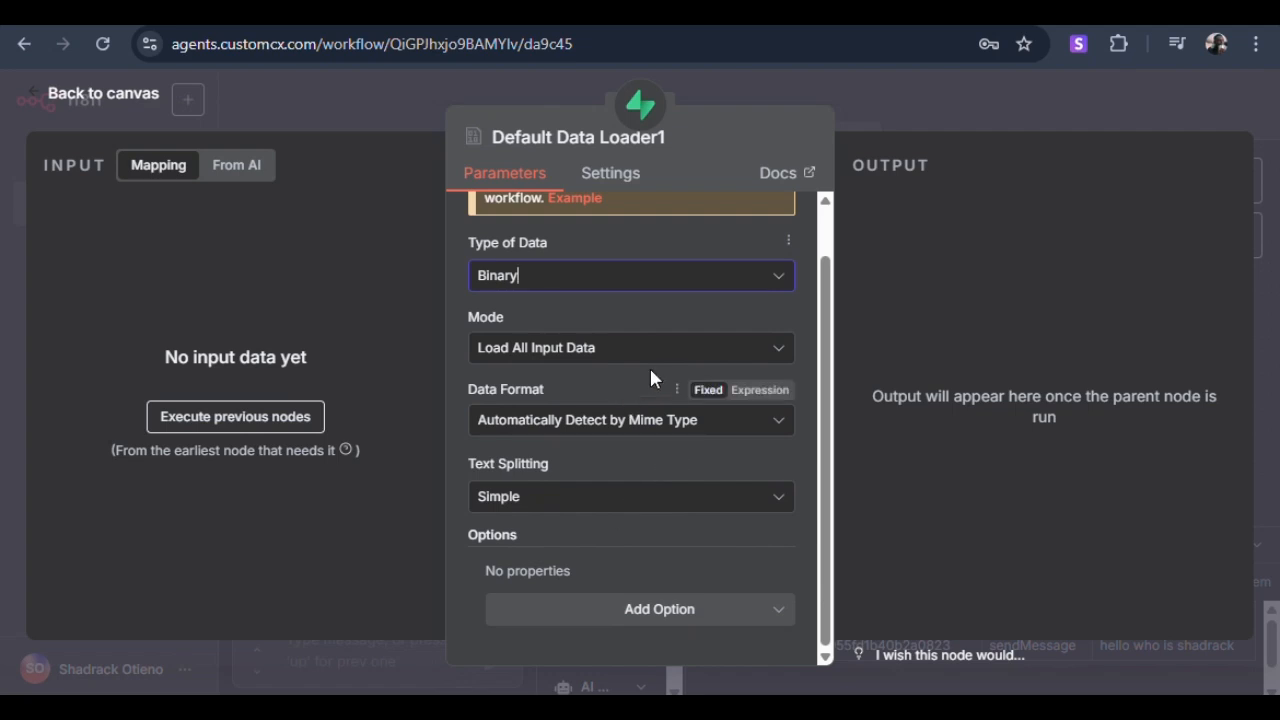
{"action": "left_click", "coordinate": [142, 93]}
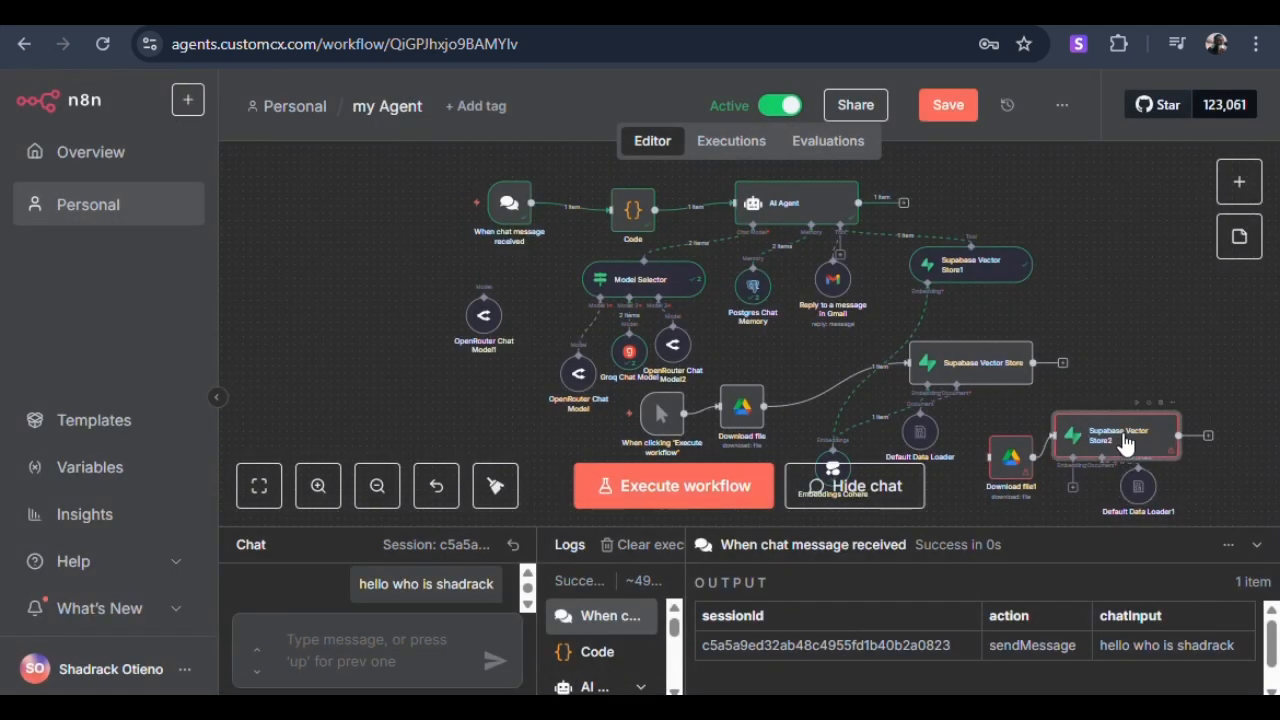
Reposition Supabase Vector Store2 above its data loader, and move Embeddings Cohere up beside the original Default Data Loader.
{"action": "left_click_drag", "start_coordinate": [1125, 450], "coordinate": [1147, 421]}
{"action": "scroll", "coordinate": [1100, 485], "scroll_direction": "down", "scroll_amount": 1}
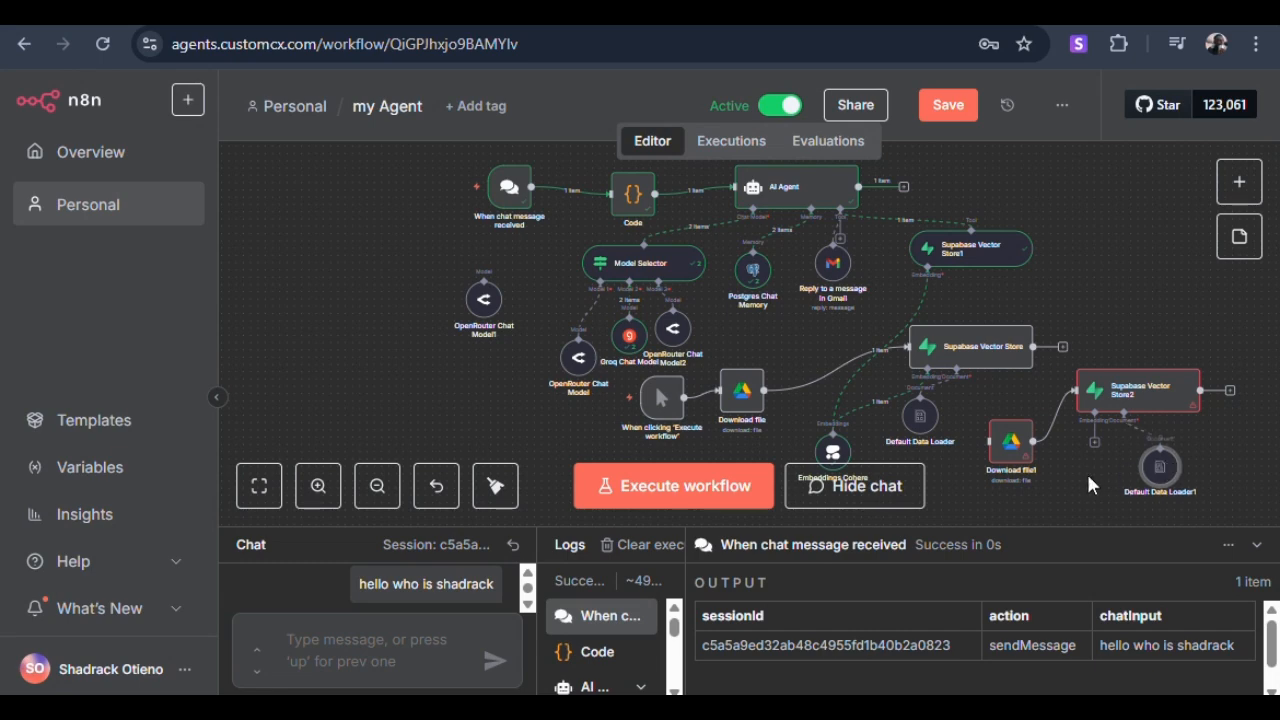
{"action": "left_click", "coordinate": [833, 452]}
{"action": "left_click_drag", "start_coordinate": [831, 445], "coordinate": [838, 409]}
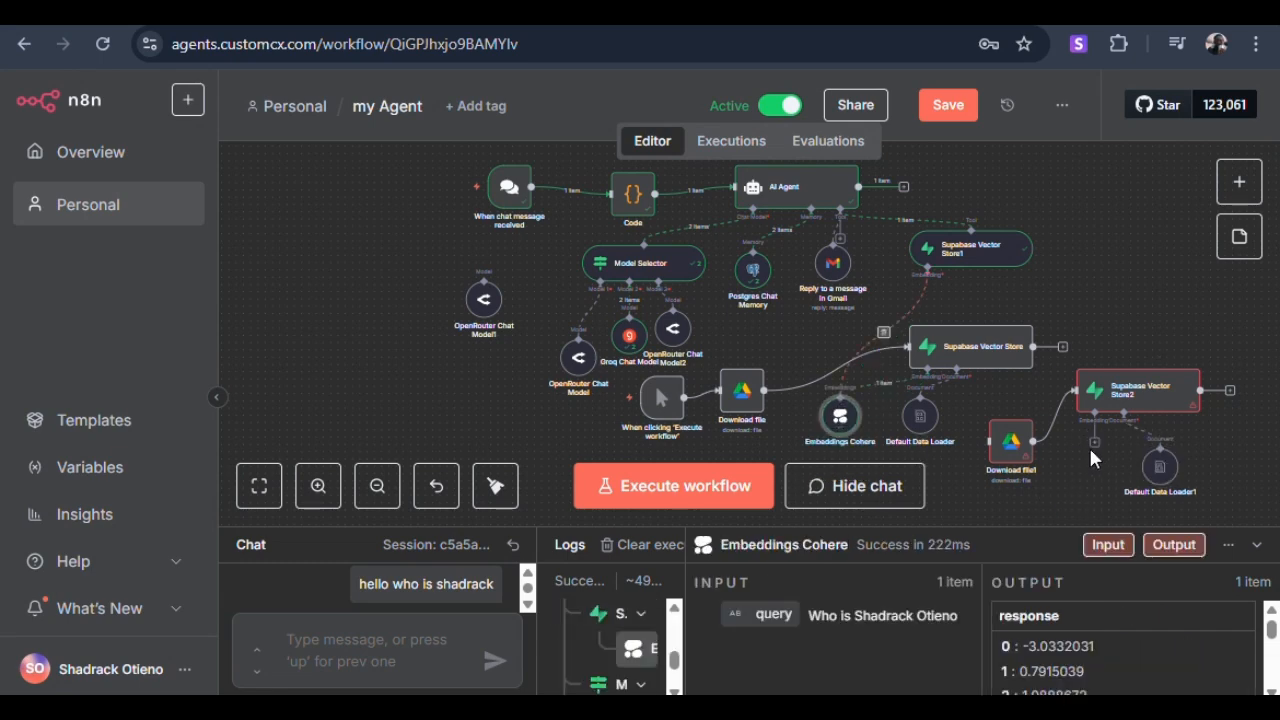
Add an Embeddings Cohere node to the embedding connection of Supabase Vector Store2.
{"action": "left_click", "coordinate": [1096, 442]}
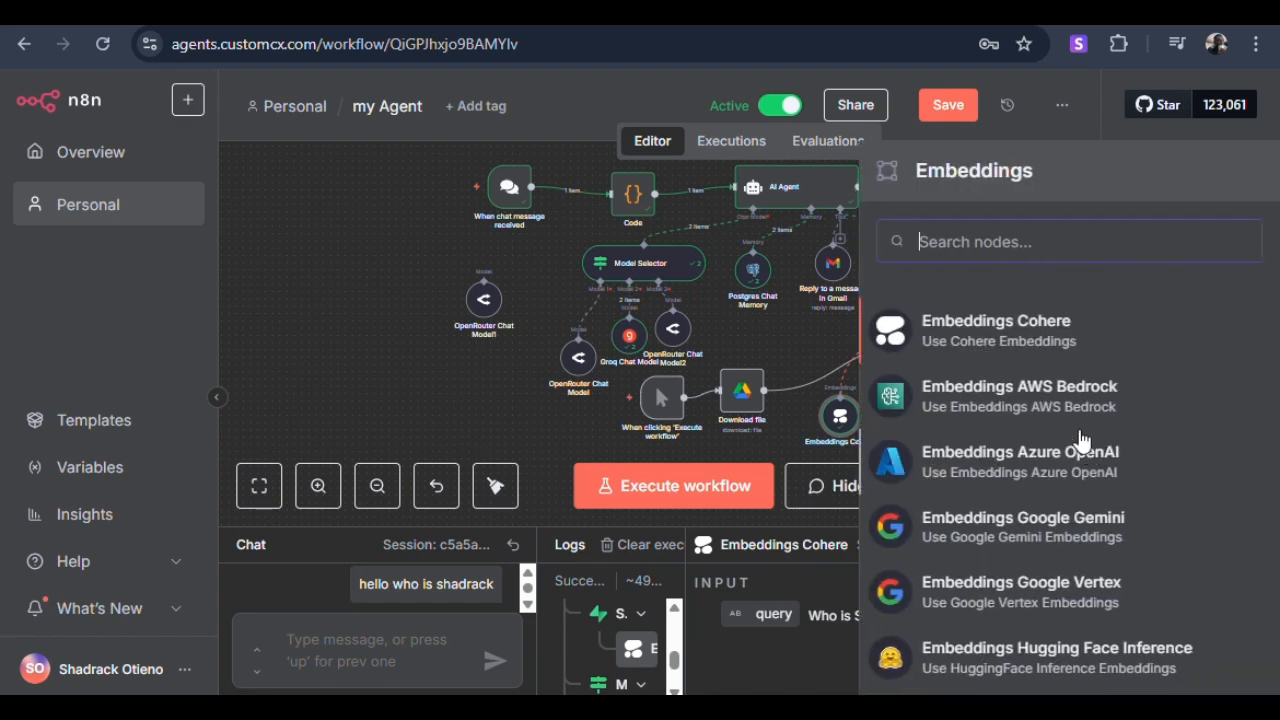
{"action": "left_click", "coordinate": [998, 332]}
Begin a new CohereApi credential, fill in its API key field, and discard it without saving.
{"action": "left_click", "coordinate": [610, 262]}
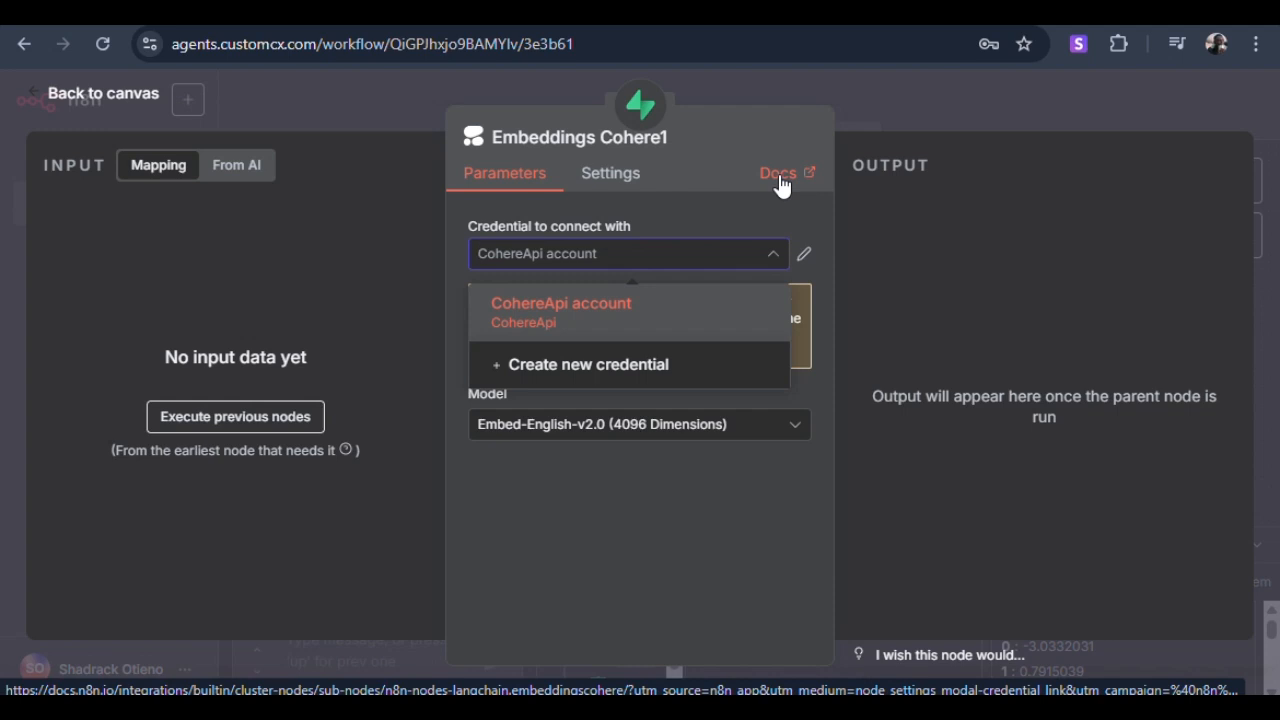
{"action": "left_click", "coordinate": [574, 366]}
{"action": "left_click", "coordinate": [481, 365]}
{"action": "key", "text": "ctrl+v"}
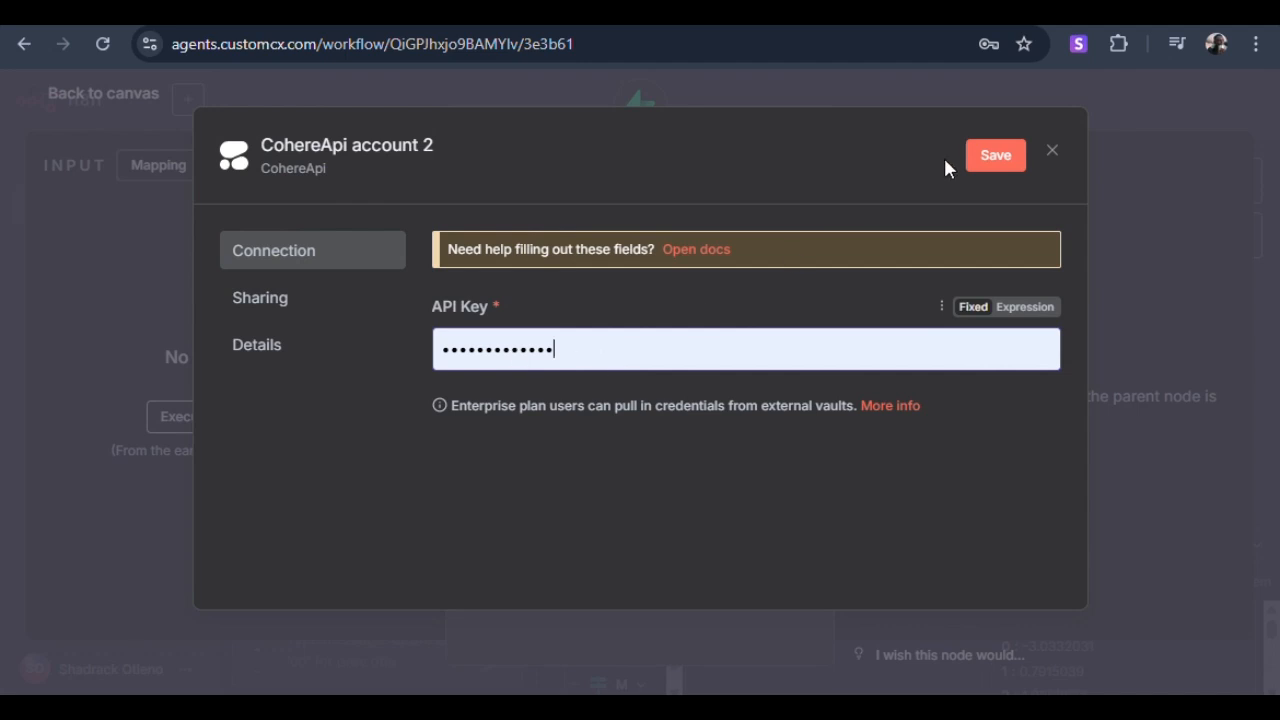
{"action": "left_click", "coordinate": [1054, 160]}
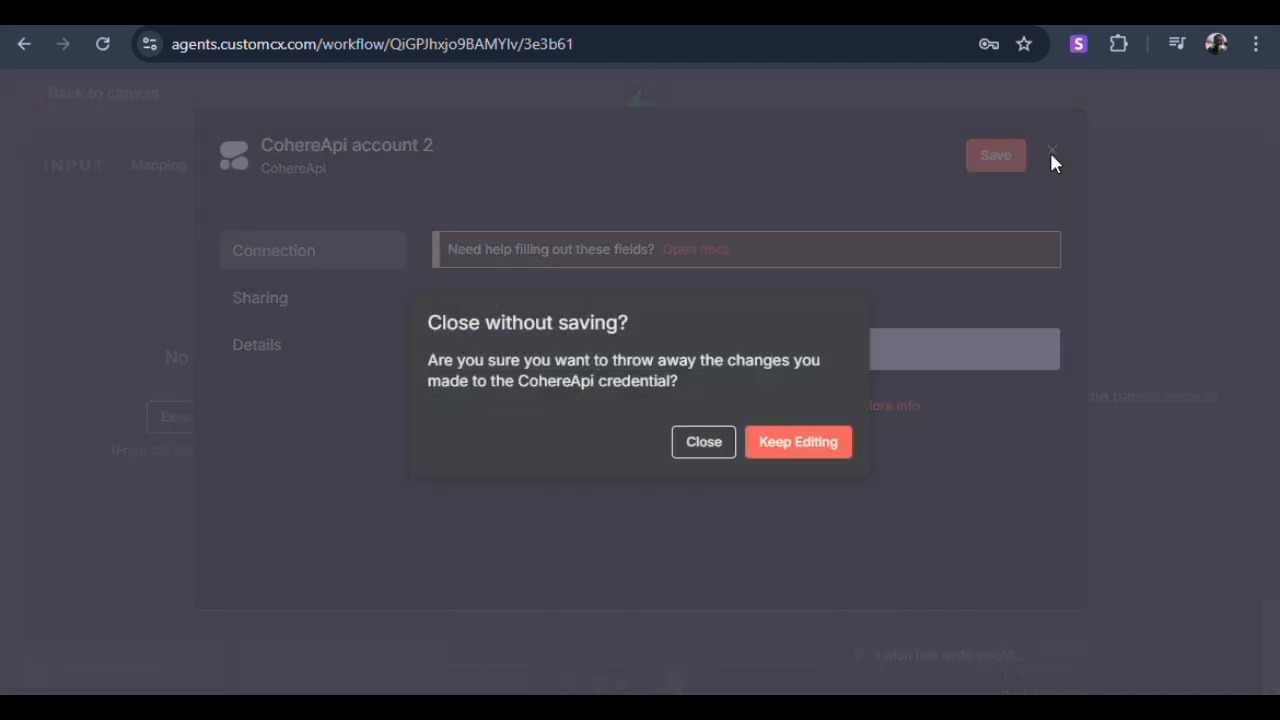
{"action": "left_click", "coordinate": [724, 445]}
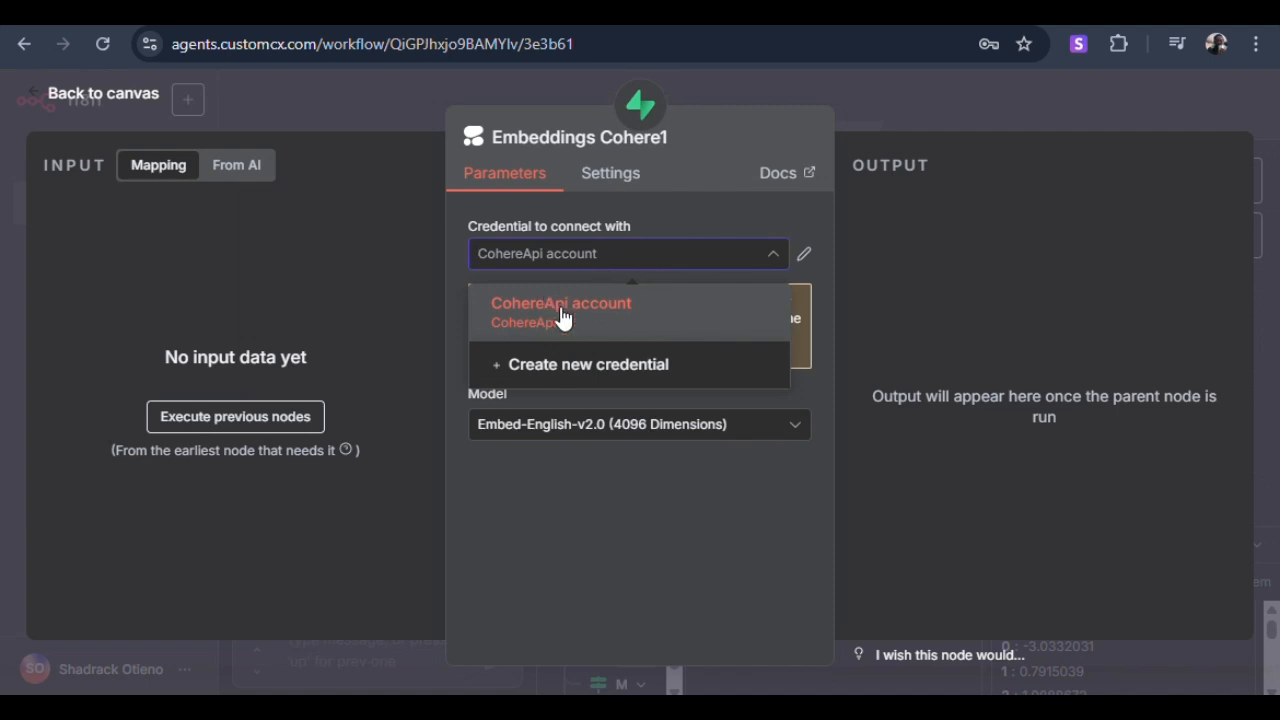
Choose the existing CohereApi account as the new embeddings node's credential and return to the canvas.
{"action": "left_click", "coordinate": [563, 314]}
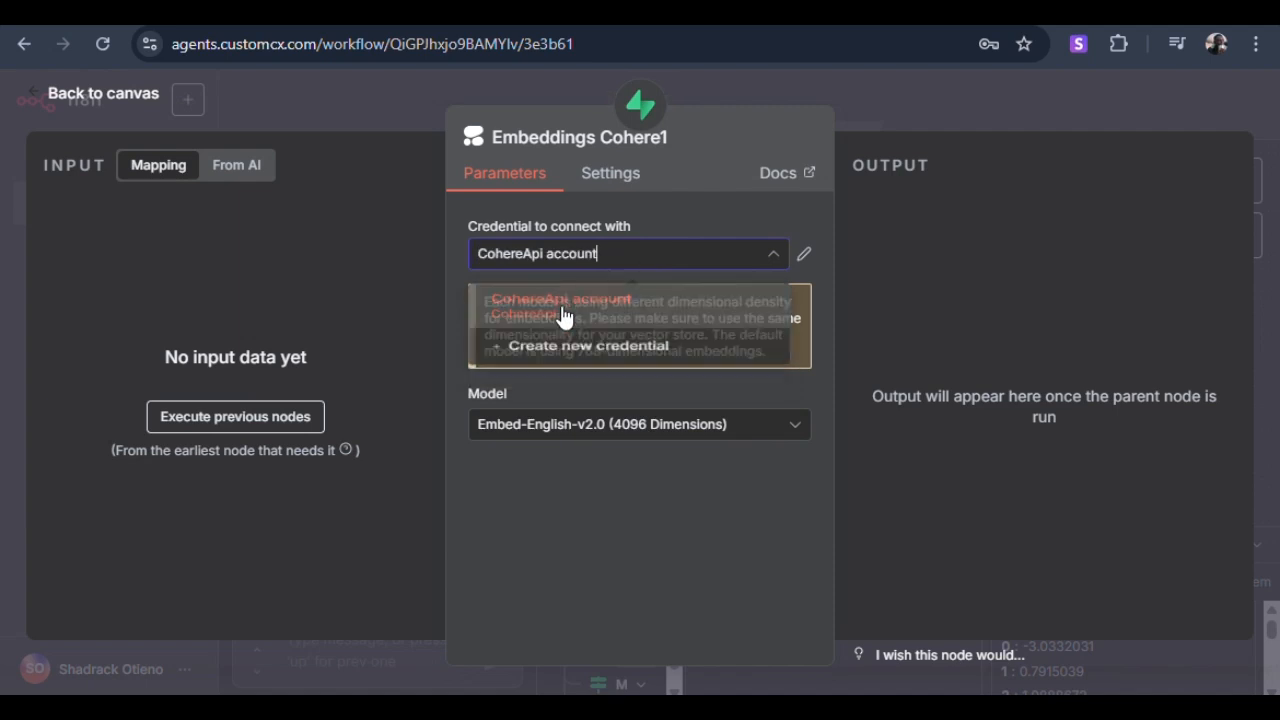
{"action": "left_click", "coordinate": [85, 112]}
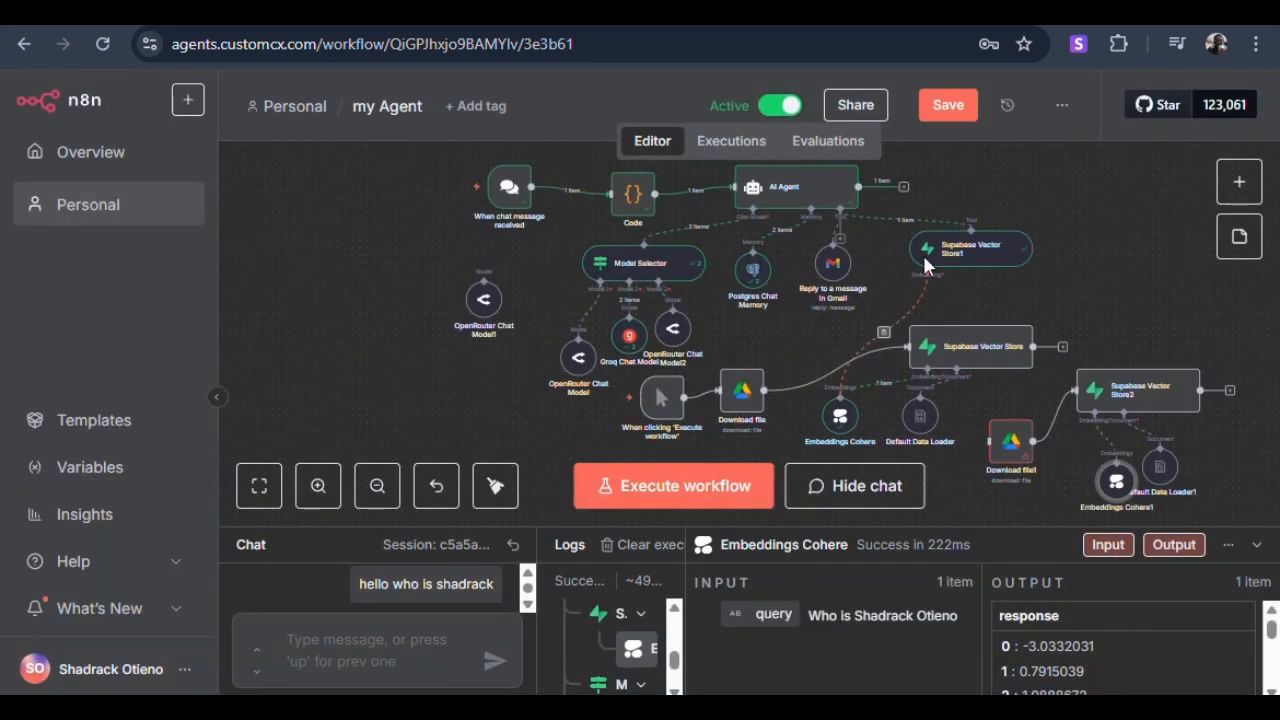
Spread out the new branch by repositioning Embeddings Cohere1, Download file1, Supabase Vector Store2 and Default Data Loader1.
{"action": "left_click_drag", "start_coordinate": [1122, 478], "coordinate": [1095, 477]}
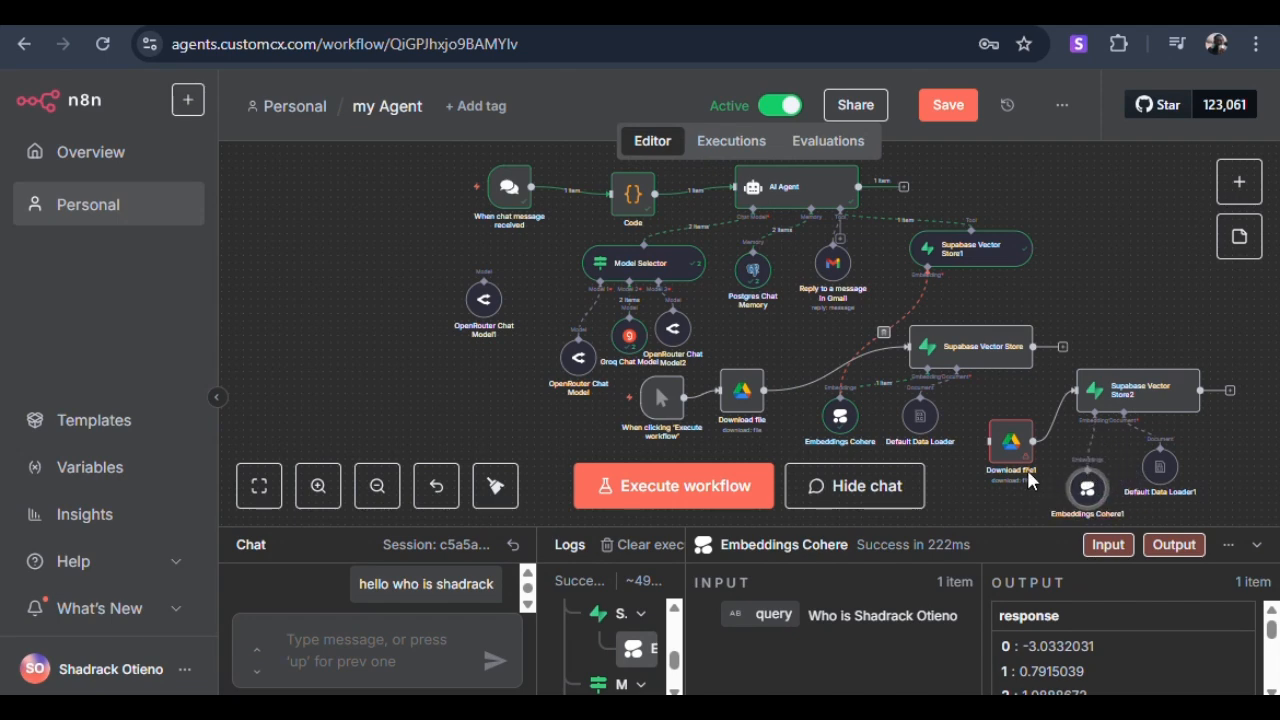
{"action": "left_click_drag", "start_coordinate": [1008, 460], "coordinate": [982, 460]}
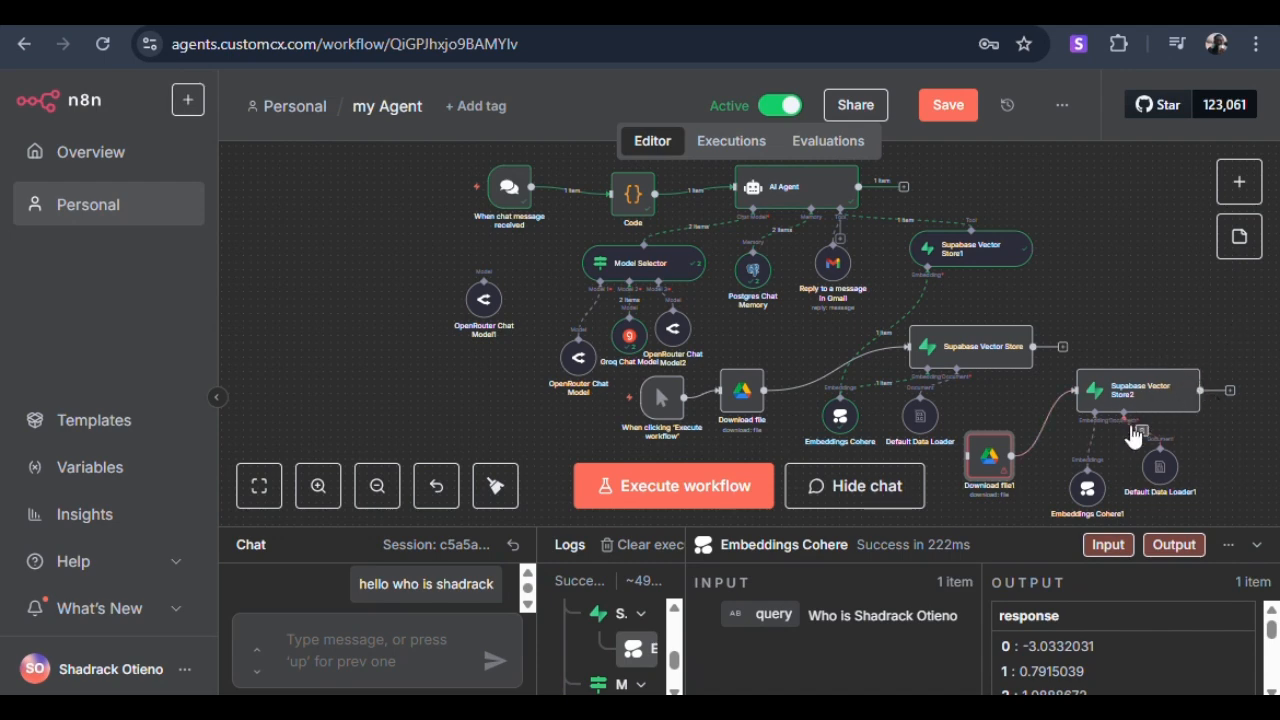
{"action": "left_click_drag", "start_coordinate": [1163, 400], "coordinate": [1192, 422]}
{"action": "left_click_drag", "start_coordinate": [1180, 487], "coordinate": [1197, 296]}
{"action": "left_click_drag", "start_coordinate": [1149, 226], "coordinate": [1155, 234]}
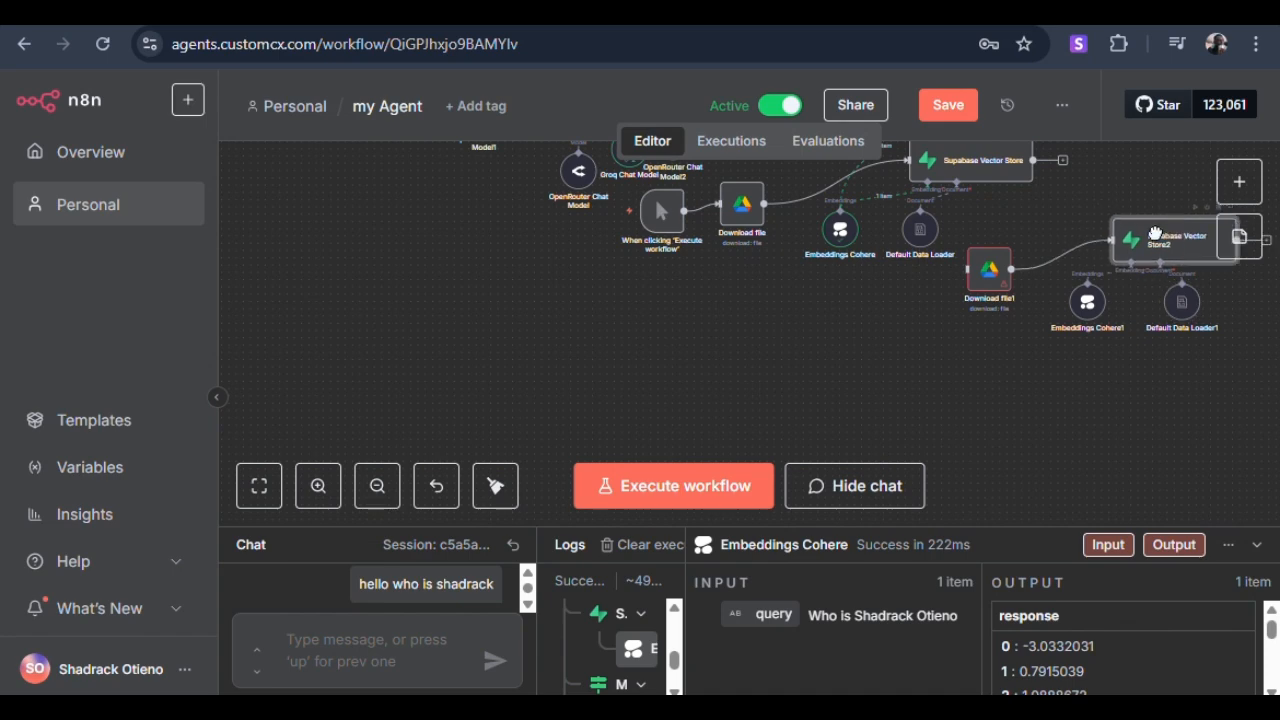
{"action": "scroll", "coordinate": [955, 426], "scroll_direction": "up", "scroll_amount": 3}
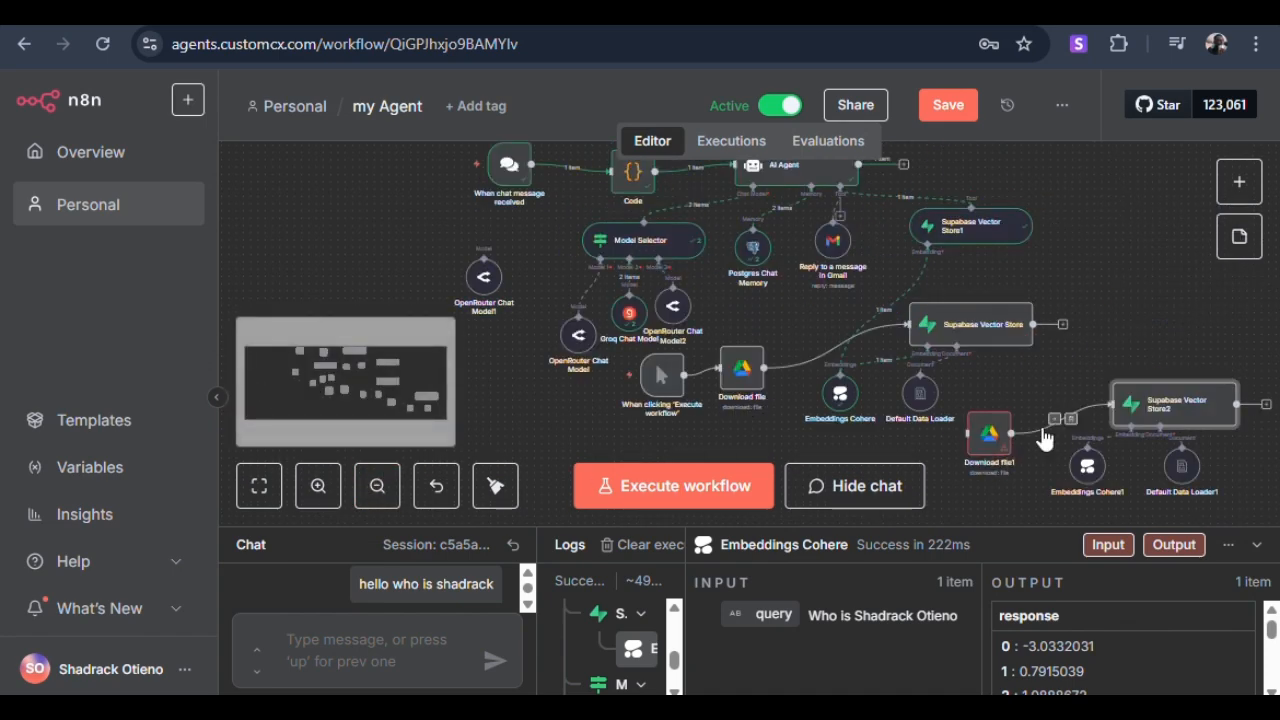
Move Supabase Vector Store and its sub-nodes closer to Download file, and Supabase Vector Store2 closer to Download file1.
{"action": "left_click_drag", "start_coordinate": [1002, 329], "coordinate": [887, 300]}
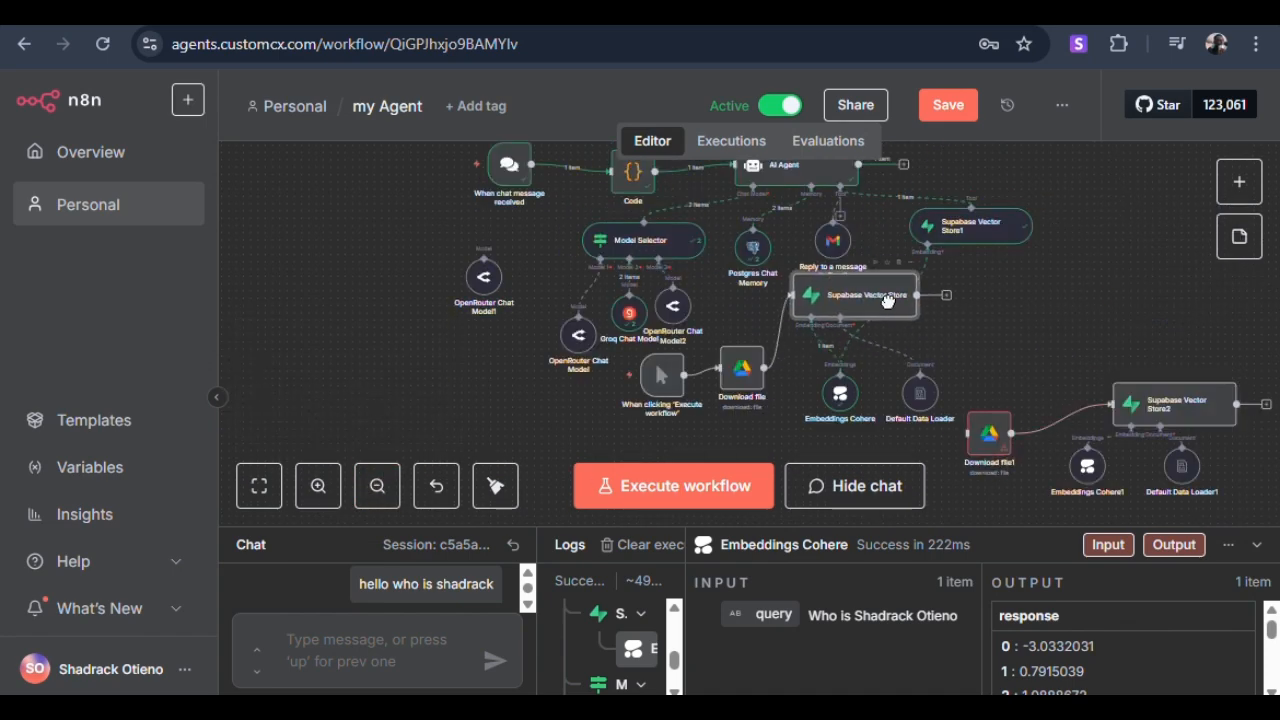
{"action": "left_click_drag", "start_coordinate": [918, 394], "coordinate": [811, 384]}
{"action": "left_click_drag", "start_coordinate": [1194, 406], "coordinate": [1135, 397]}
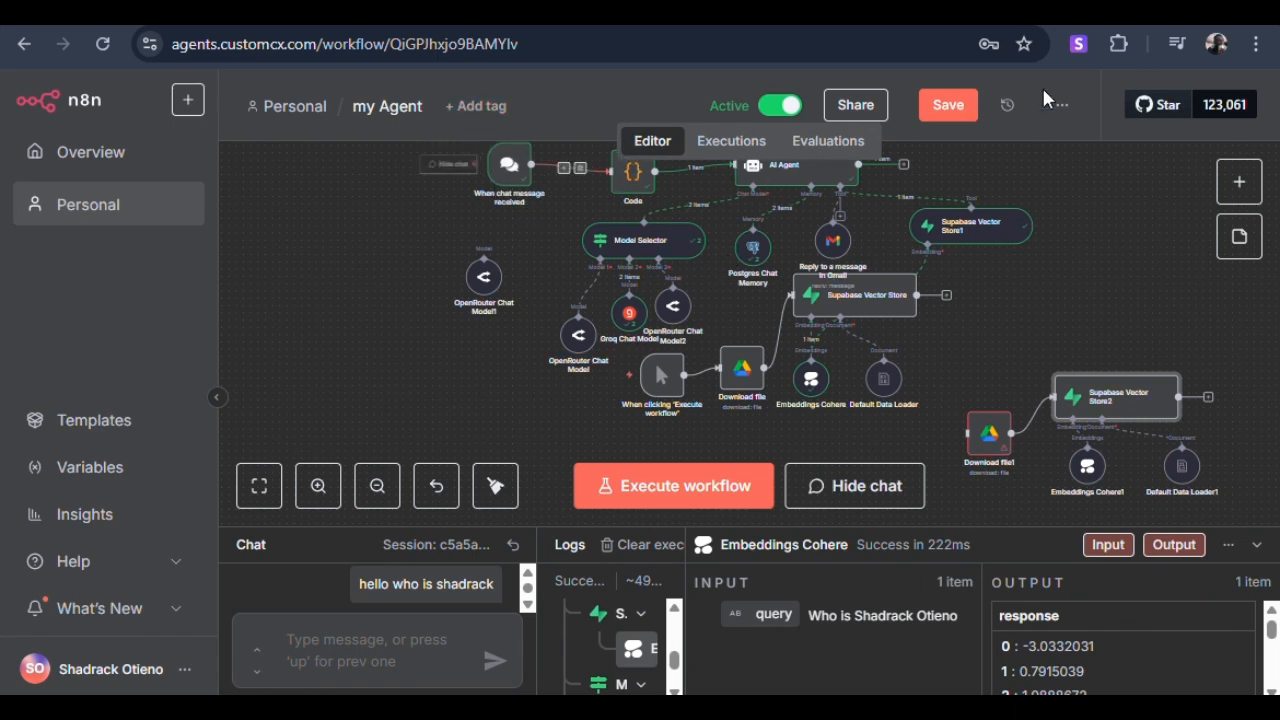
Search the node library for "chat", look through the matching nodes for a chat trigger, and close the library.
{"action": "left_click", "coordinate": [1241, 184]}
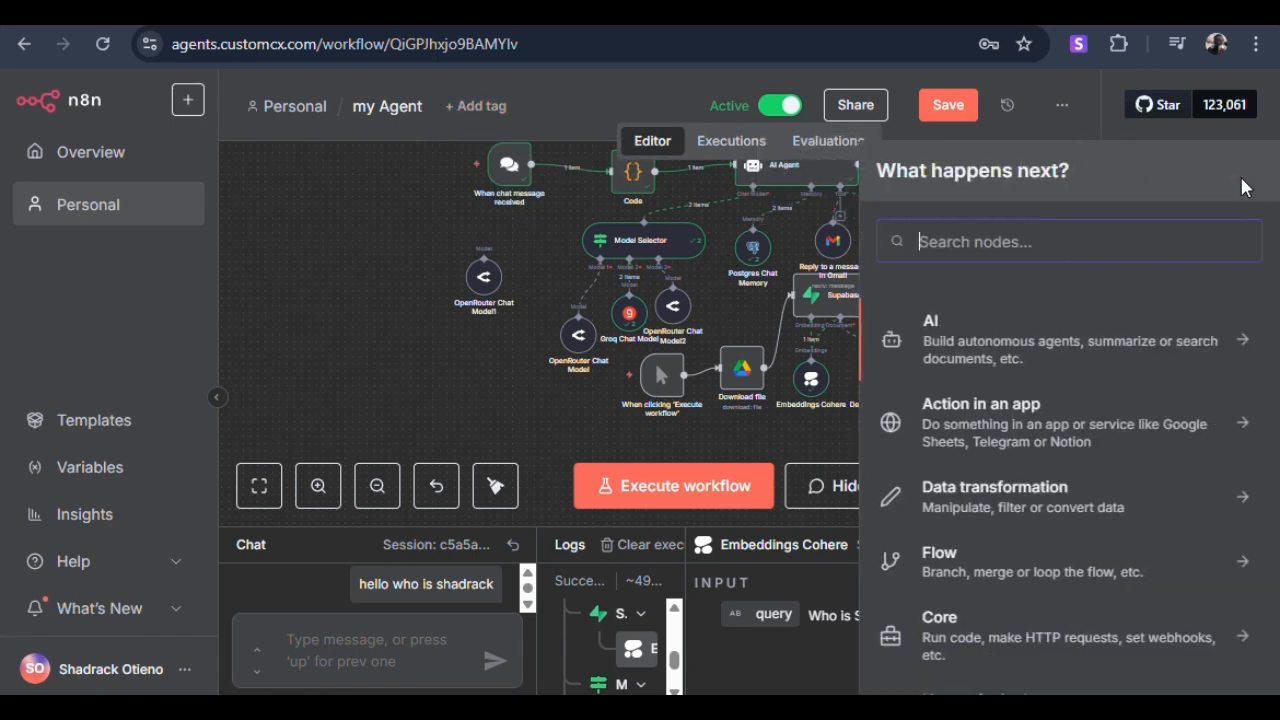
{"action": "scroll", "coordinate": [1034, 457], "scroll_direction": "down", "scroll_amount": 3}
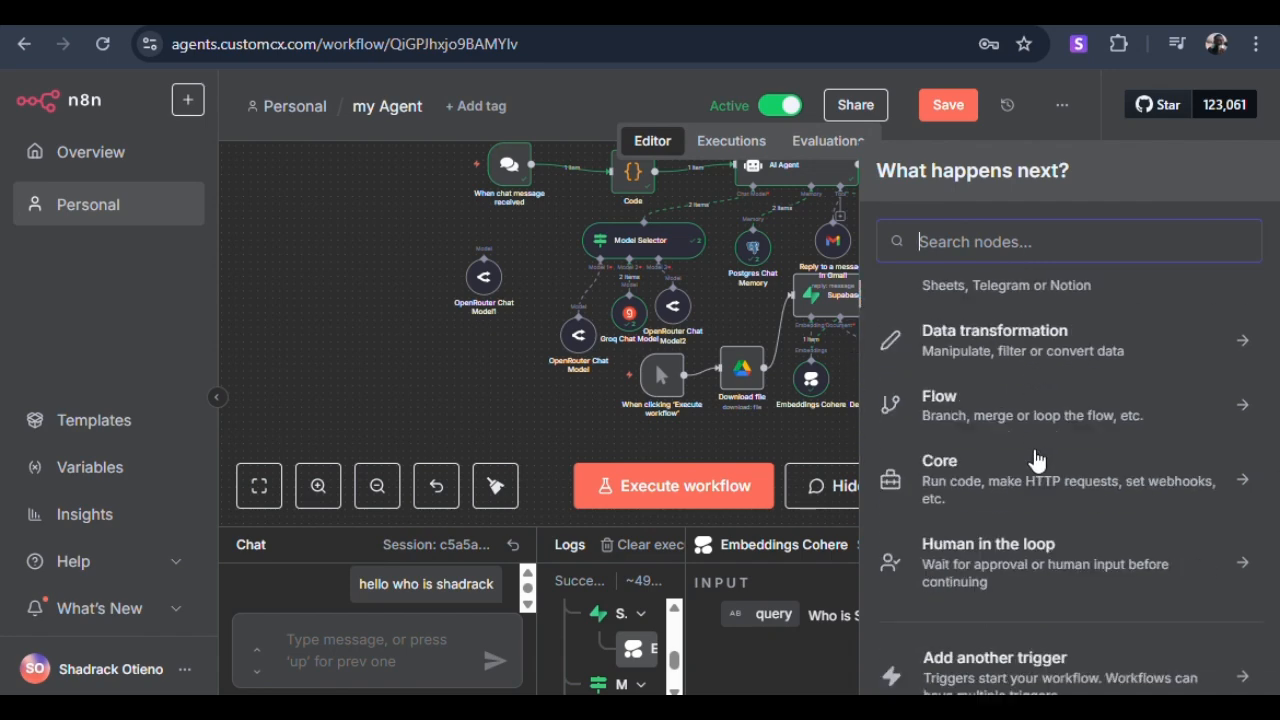
{"action": "scroll", "coordinate": [1037, 465], "scroll_direction": "up", "scroll_amount": 3}
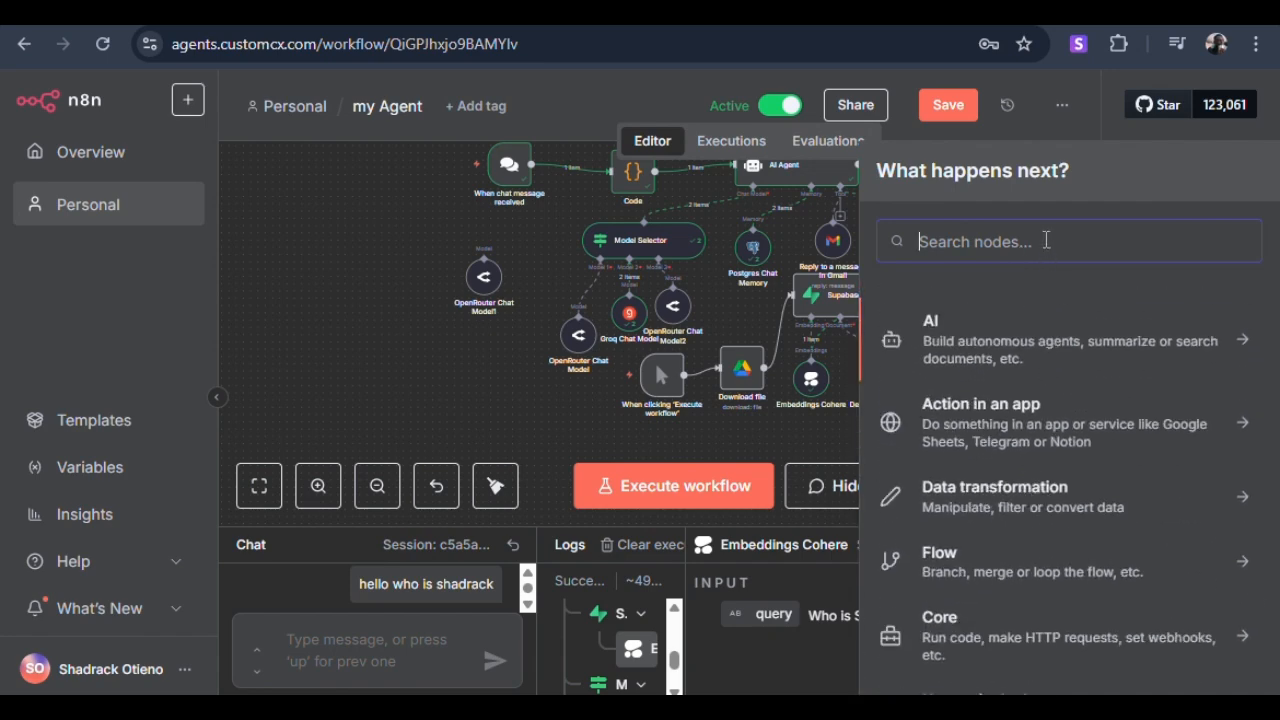
{"action": "type", "text": "chat"}
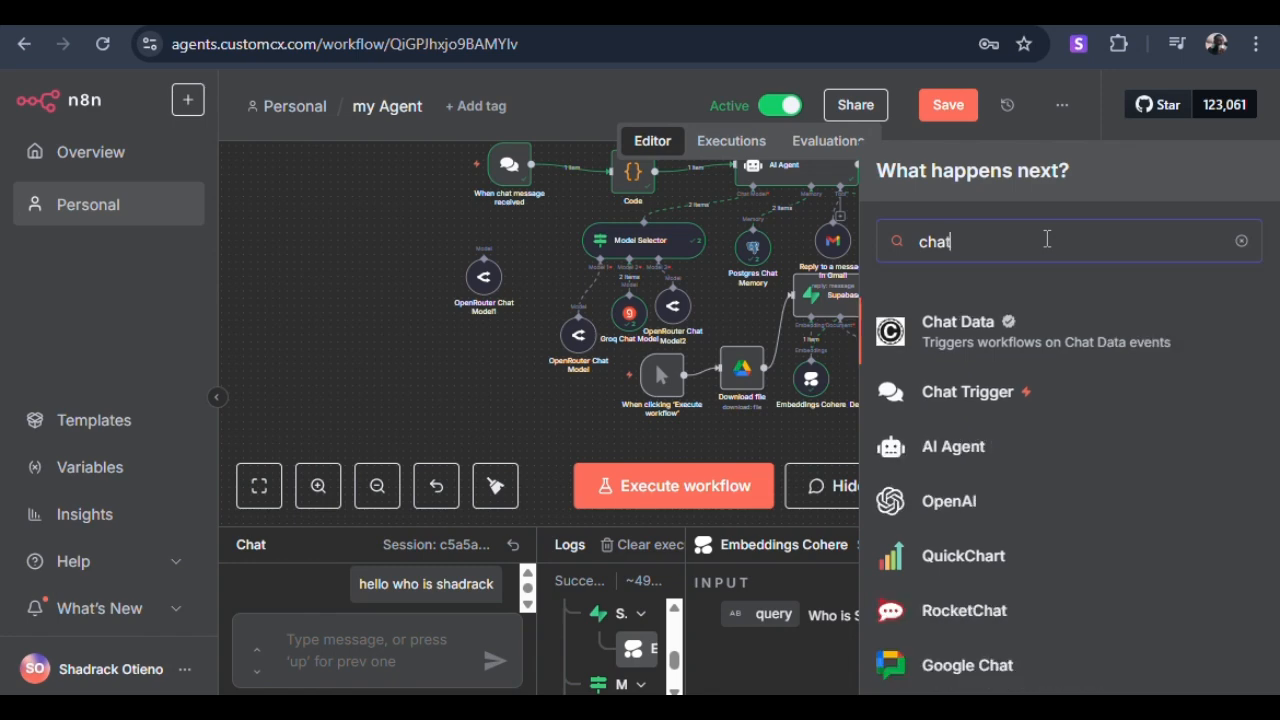
{"action": "scroll", "coordinate": [1060, 488], "scroll_direction": "down", "scroll_amount": 5}
{"action": "scroll", "coordinate": [1065, 488], "scroll_direction": "down", "scroll_amount": 7}
{"action": "scroll", "coordinate": [1065, 488], "scroll_direction": "down", "scroll_amount": 7}
{"action": "scroll", "coordinate": [1065, 488], "scroll_direction": "up", "scroll_amount": 3}
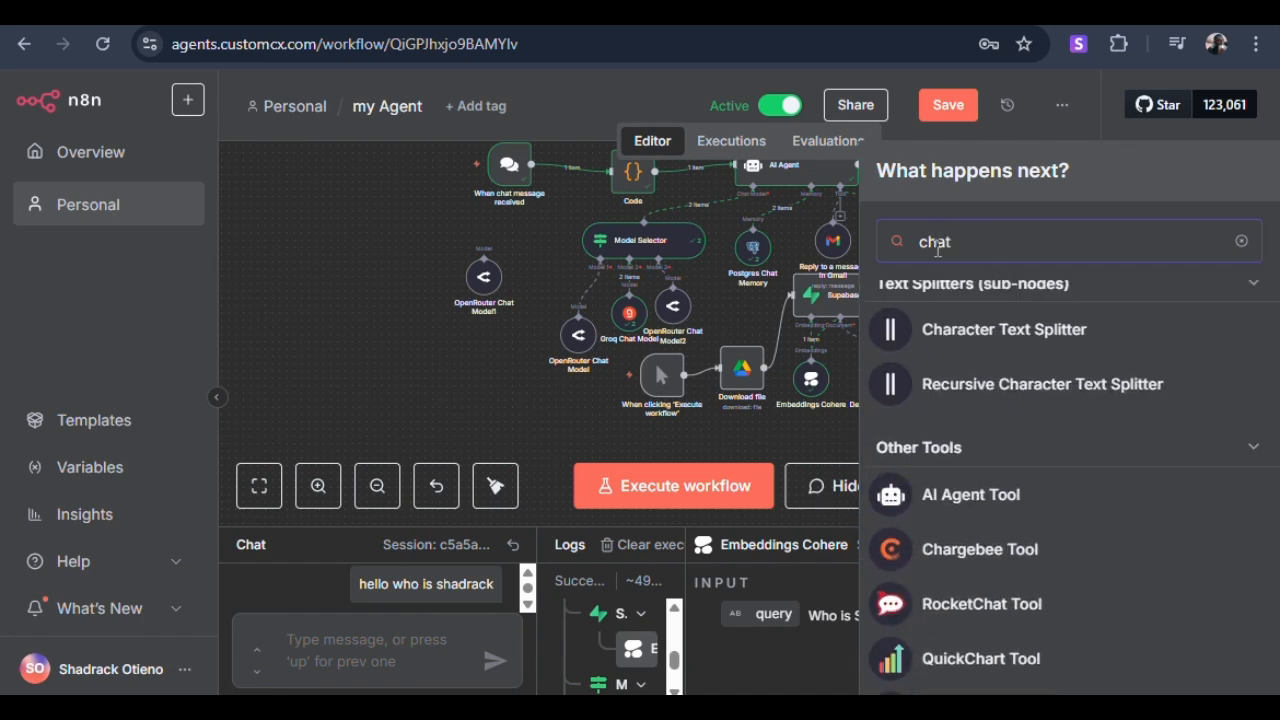
{"action": "key", "text": "Escape"}
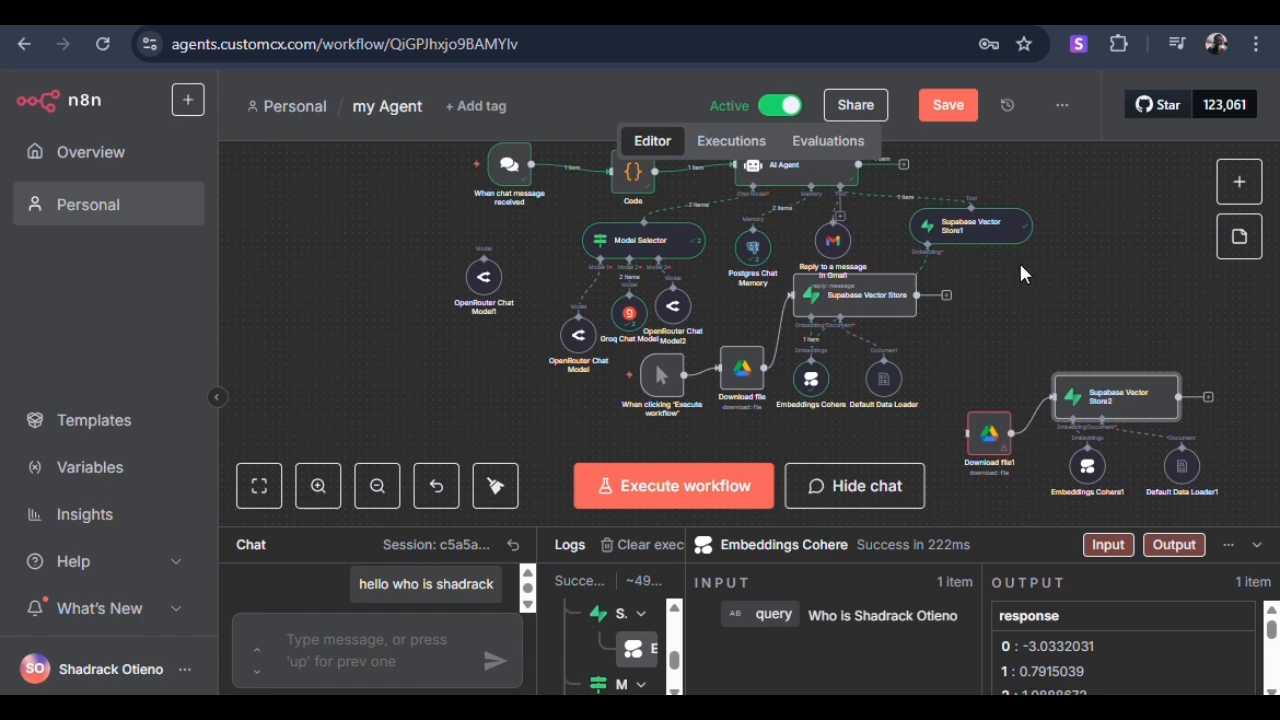
Search the node library for "on chat", clear the search, and close the library.
{"action": "left_click", "coordinate": [1252, 189]}
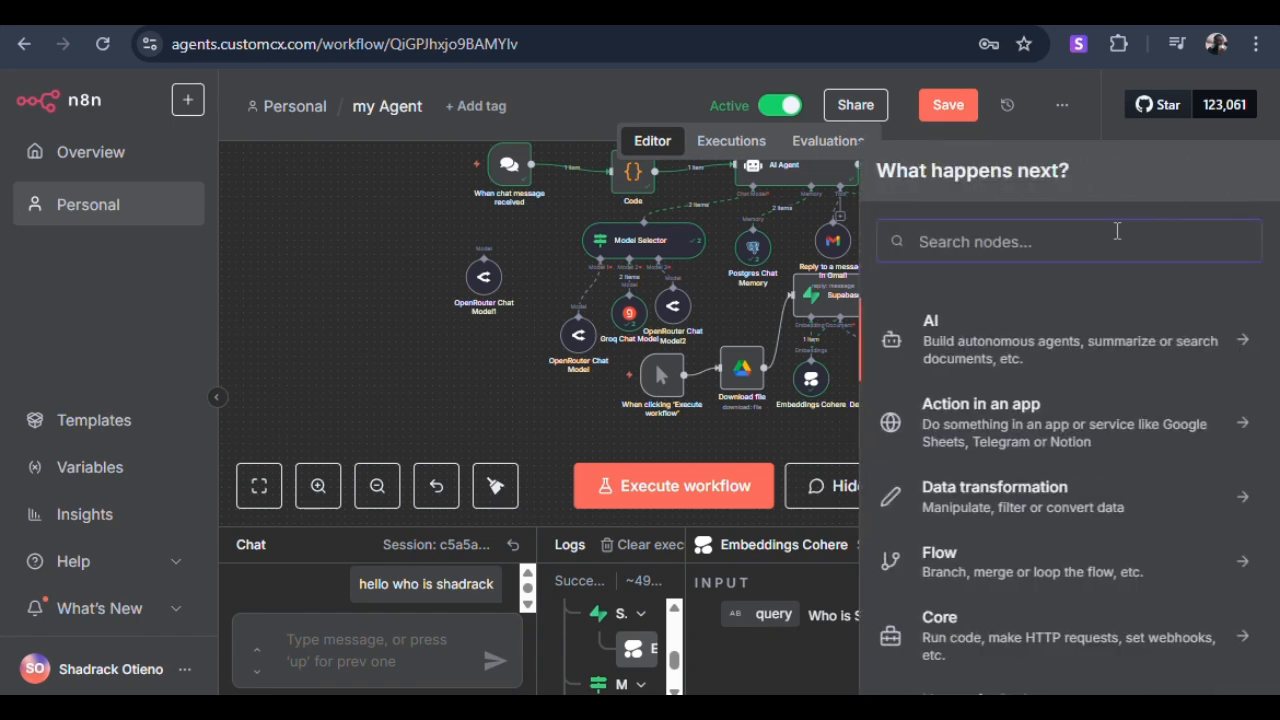
{"action": "type", "text": "on chat"}
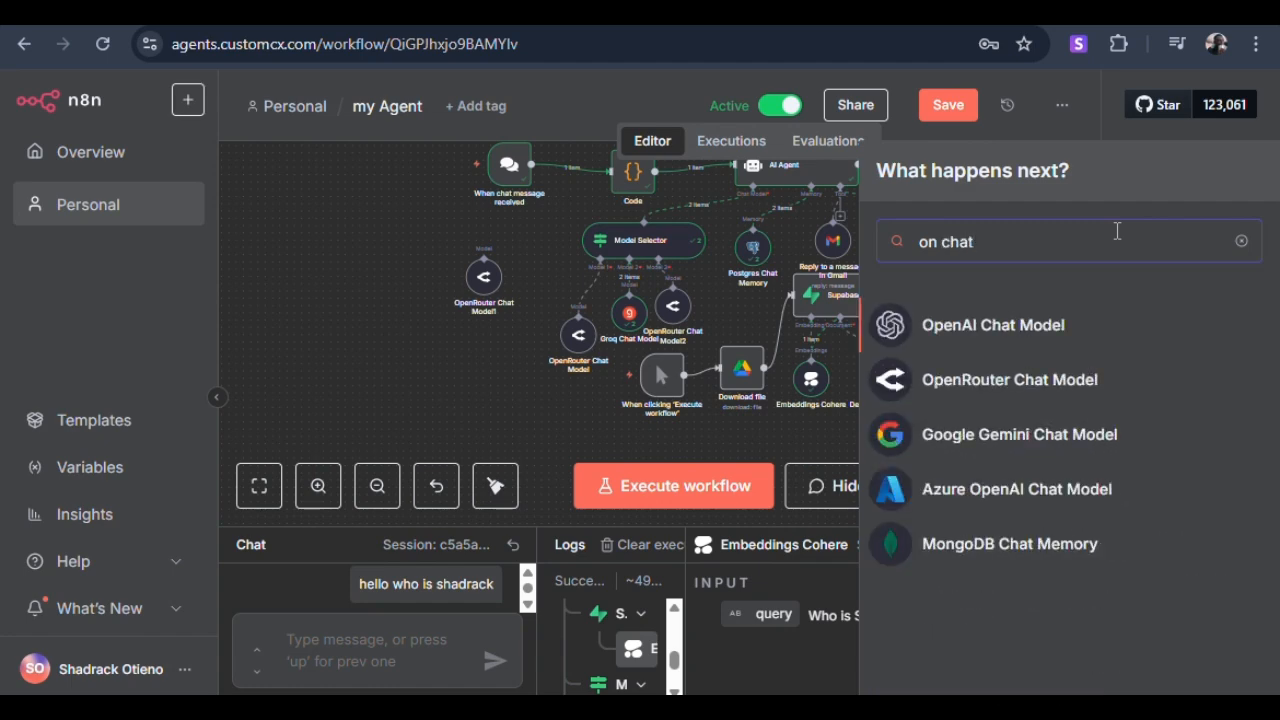
{"action": "left_click", "coordinate": [1242, 243]}
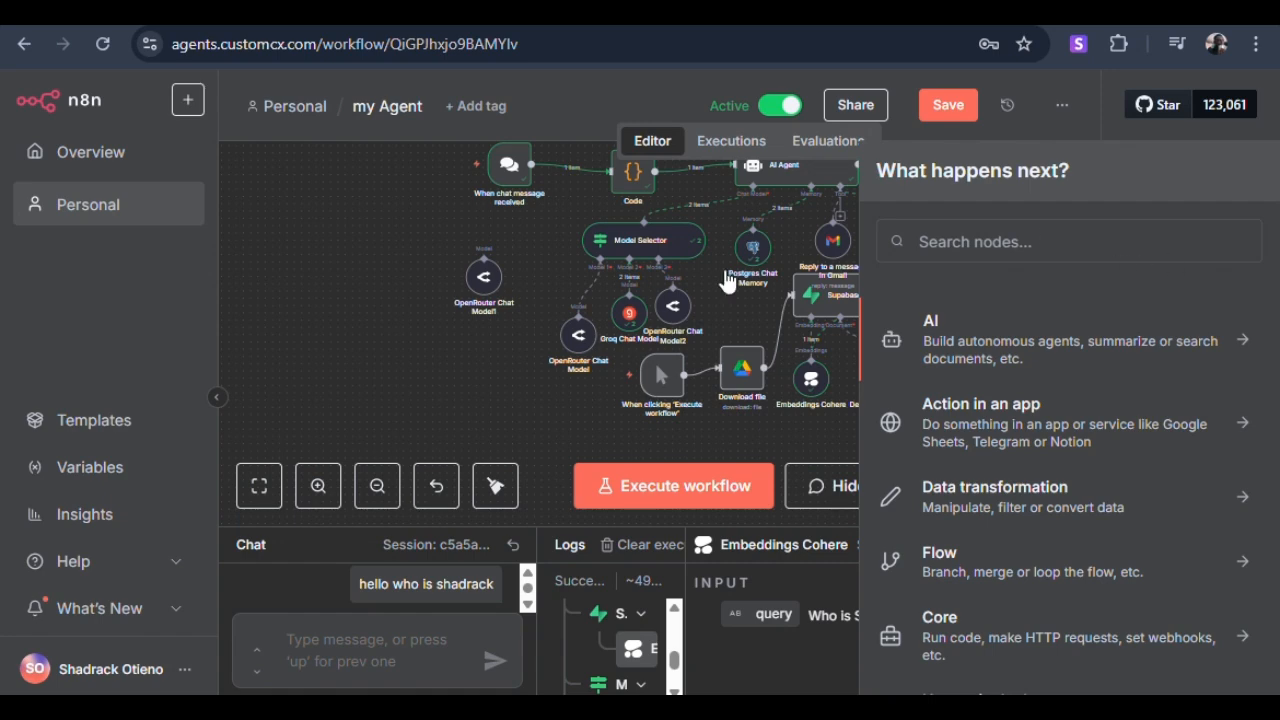
{"action": "left_click", "coordinate": [420, 400]}
Copy the When chat message received trigger node to the clipboard.
{"action": "left_click", "coordinate": [508, 166]}
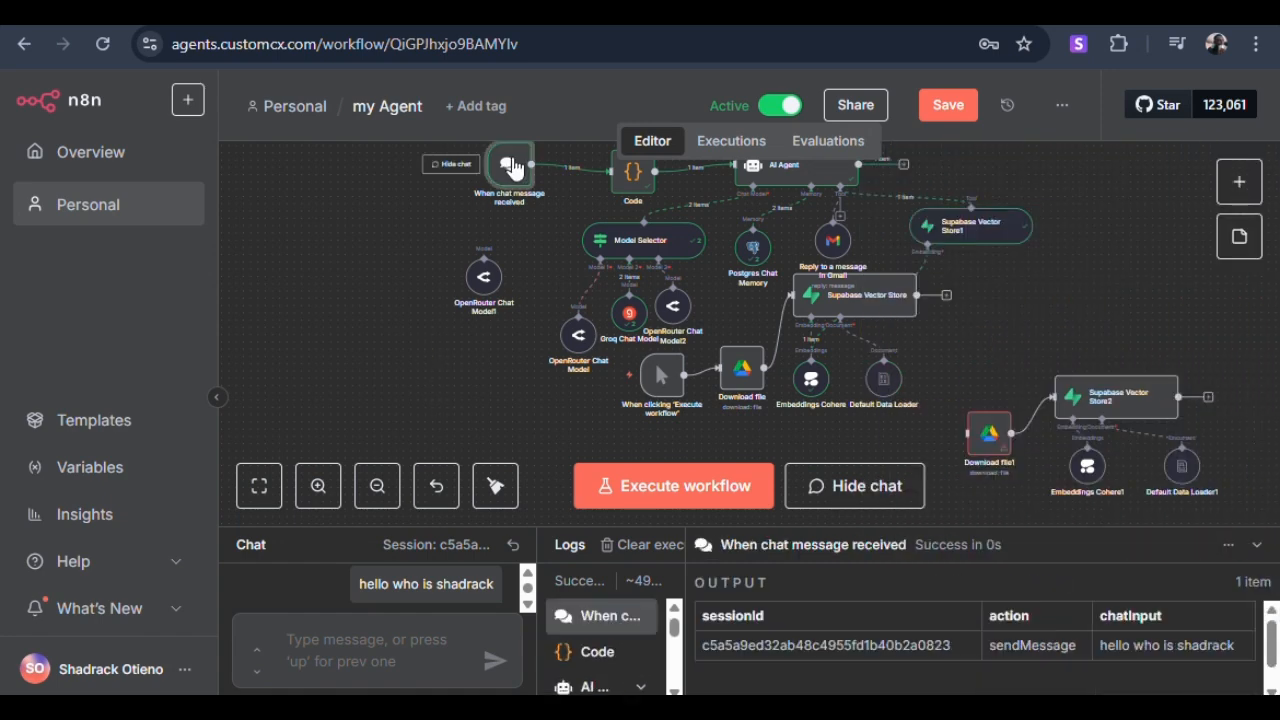
{"action": "right_click", "coordinate": [511, 167]}
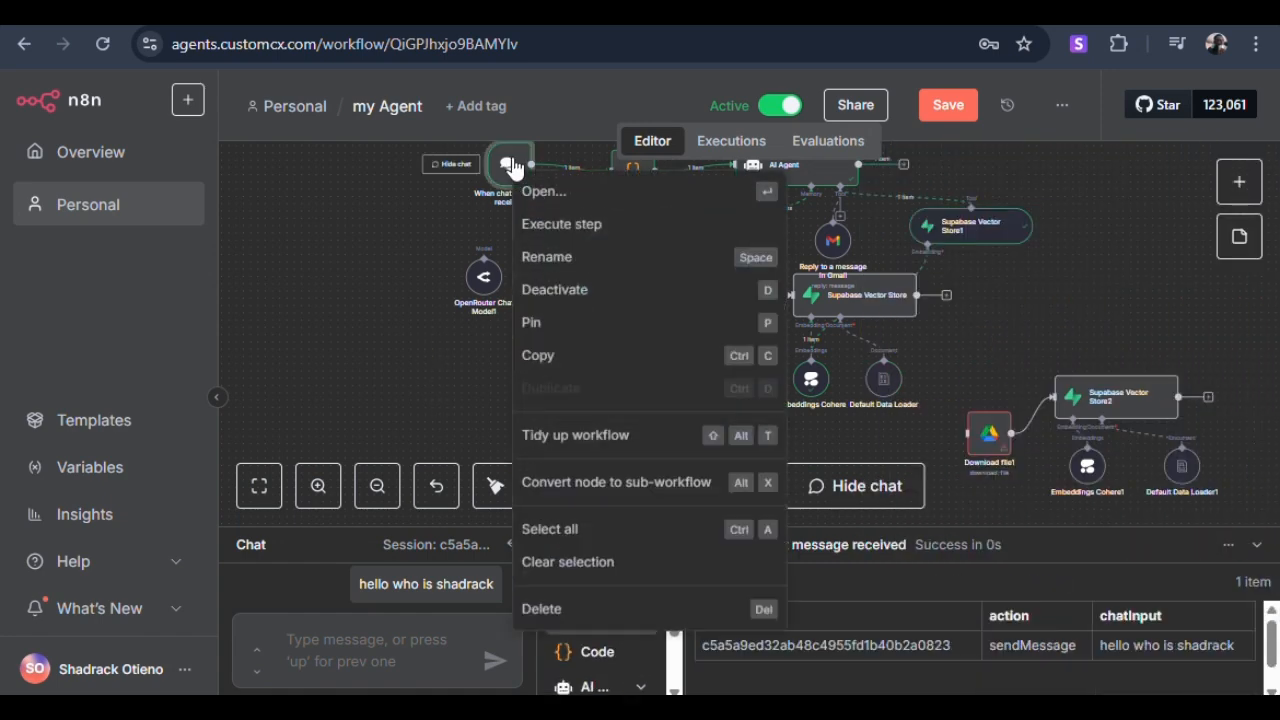
{"action": "left_click", "coordinate": [582, 356]}
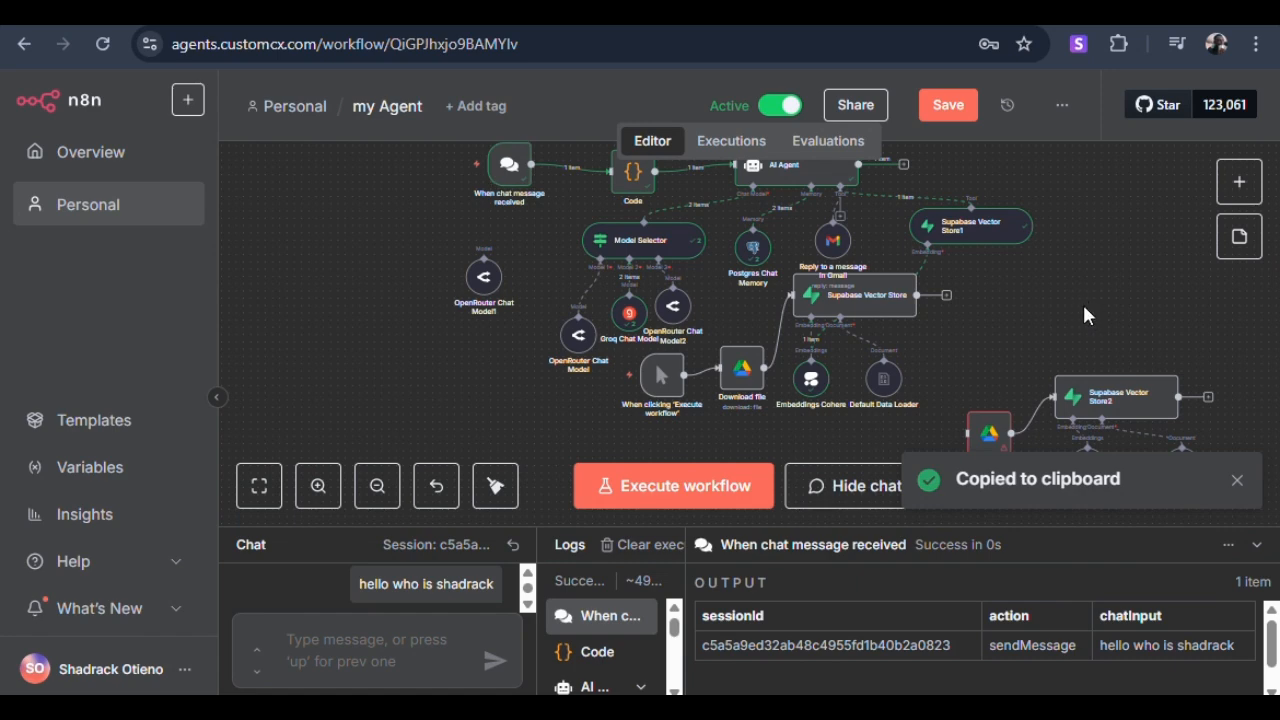
{"action": "left_click", "coordinate": [1239, 181]}
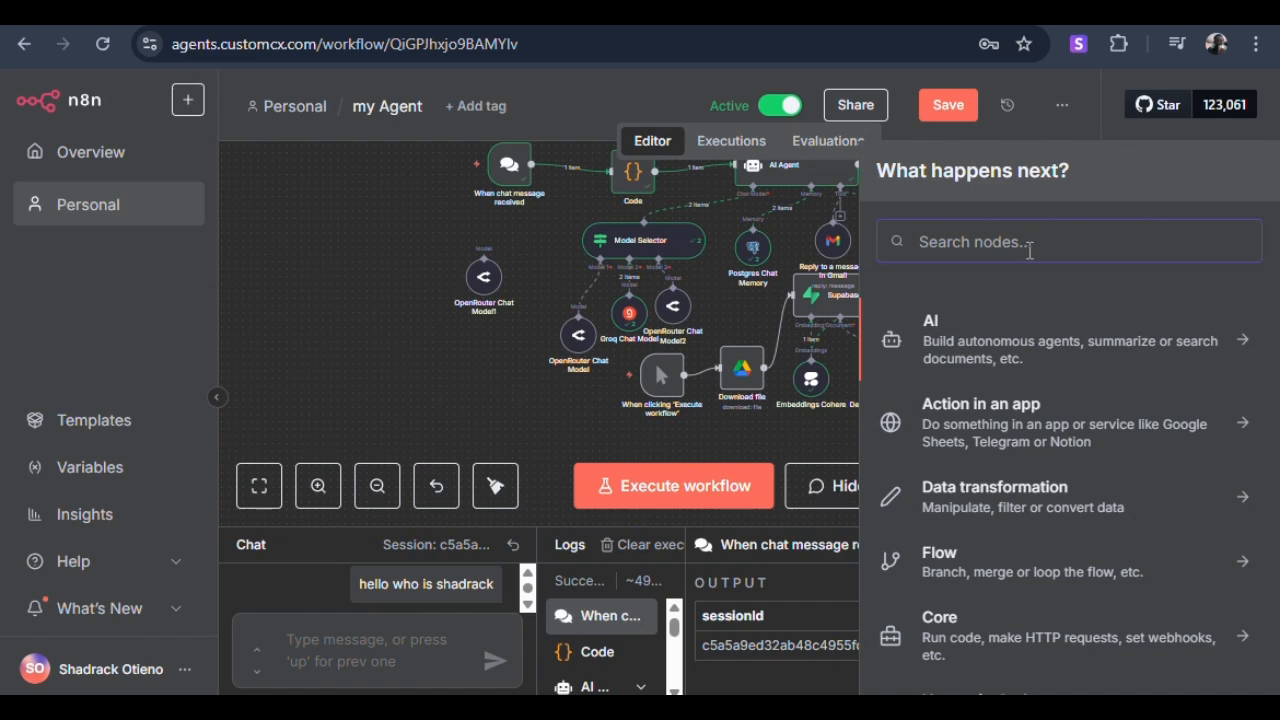
{"action": "scroll", "coordinate": [971, 400], "scroll_direction": "down", "scroll_amount": 3}
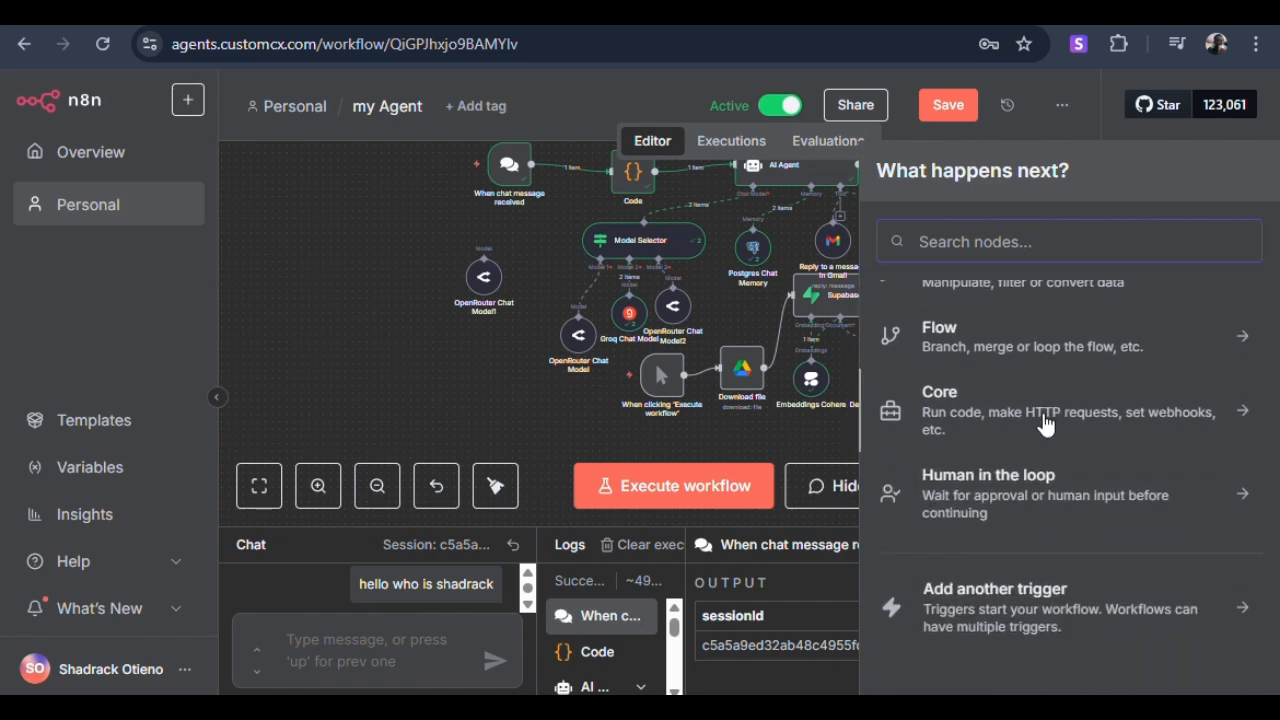
{"action": "scroll", "coordinate": [1045, 422], "scroll_direction": "up", "scroll_amount": 3}
{"action": "left_click", "coordinate": [798, 434]}
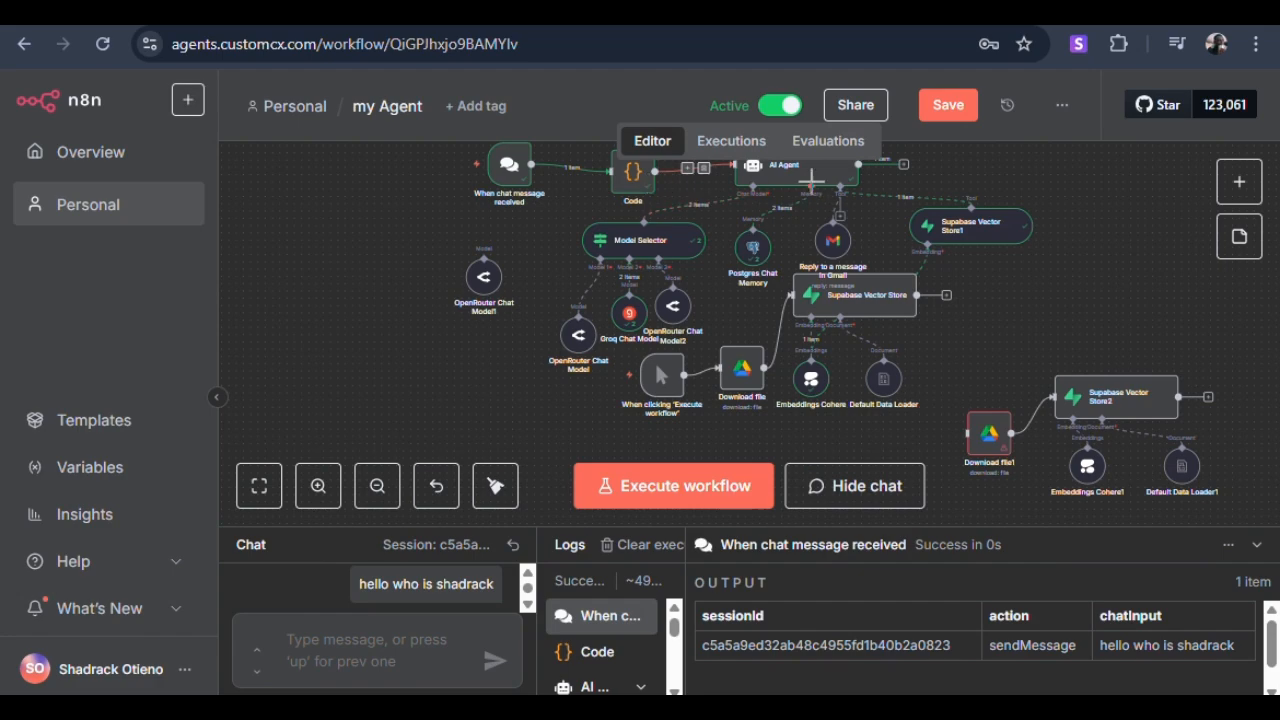
Add an AI Agent node to the workflow and place it above the Supabase Vector Store2 node.
{"action": "left_click", "coordinate": [1239, 182]}
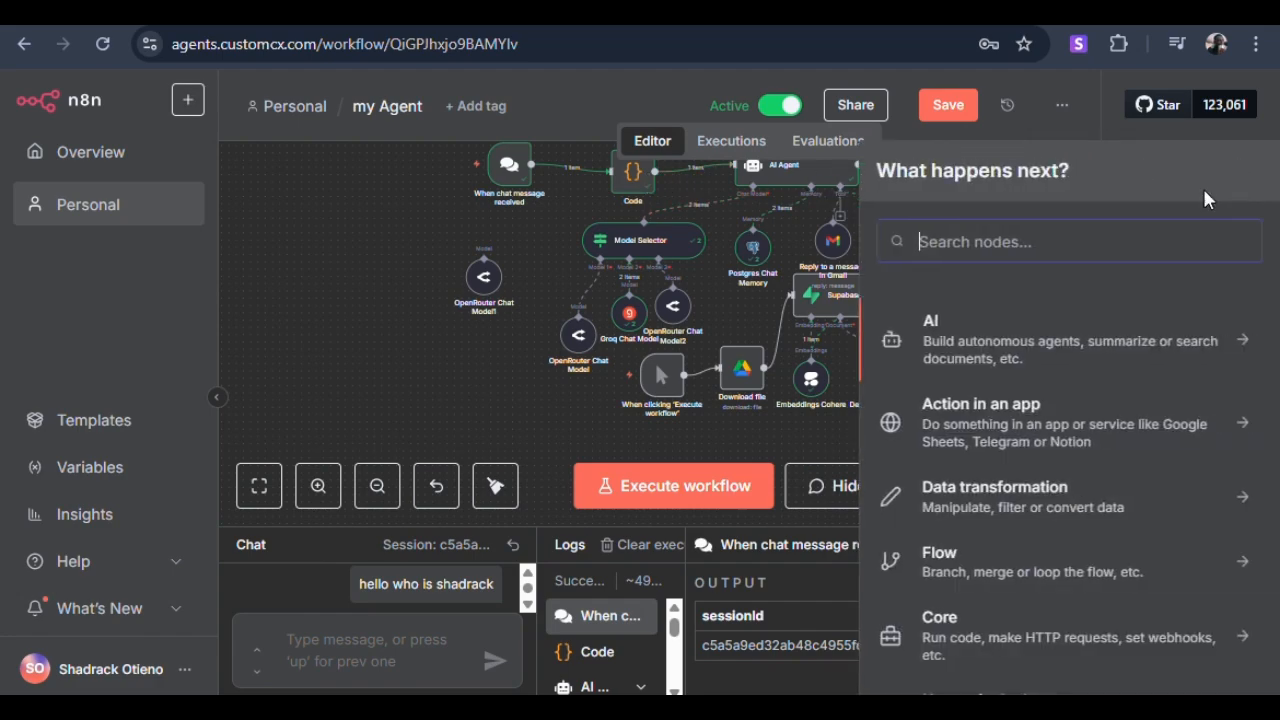
{"action": "left_click", "coordinate": [1042, 366]}
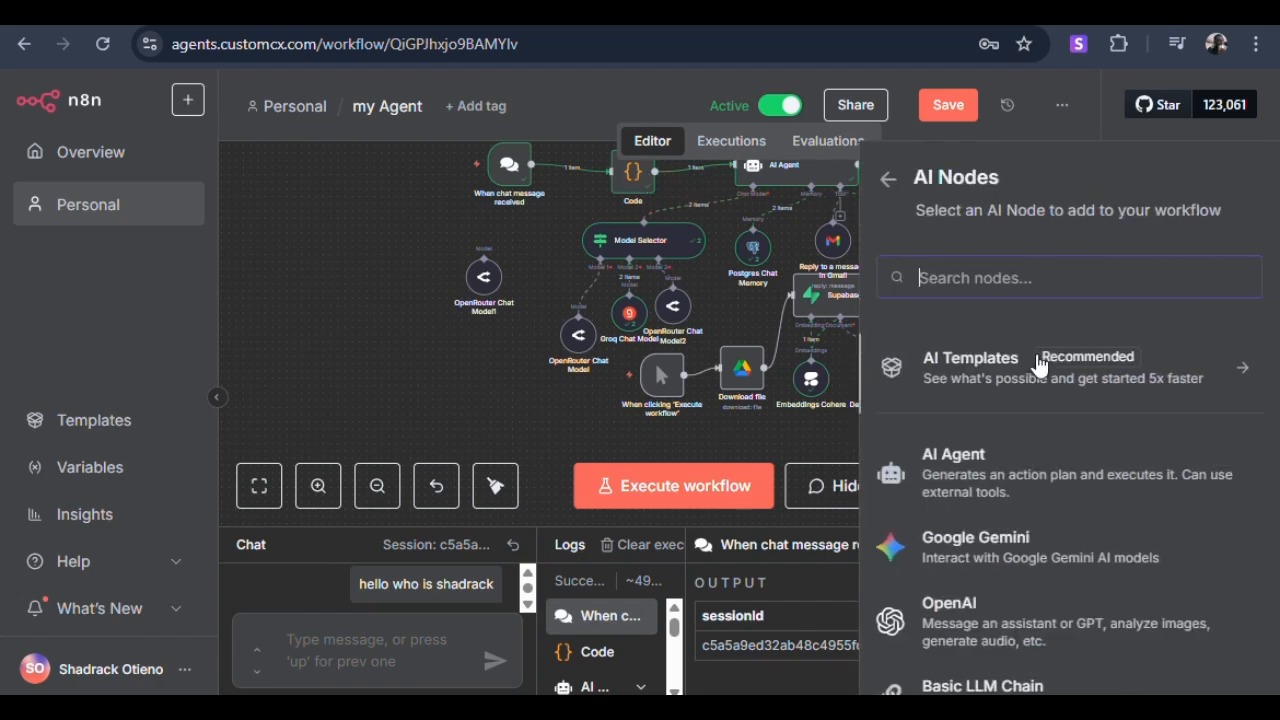
{"action": "left_click", "coordinate": [995, 478]}
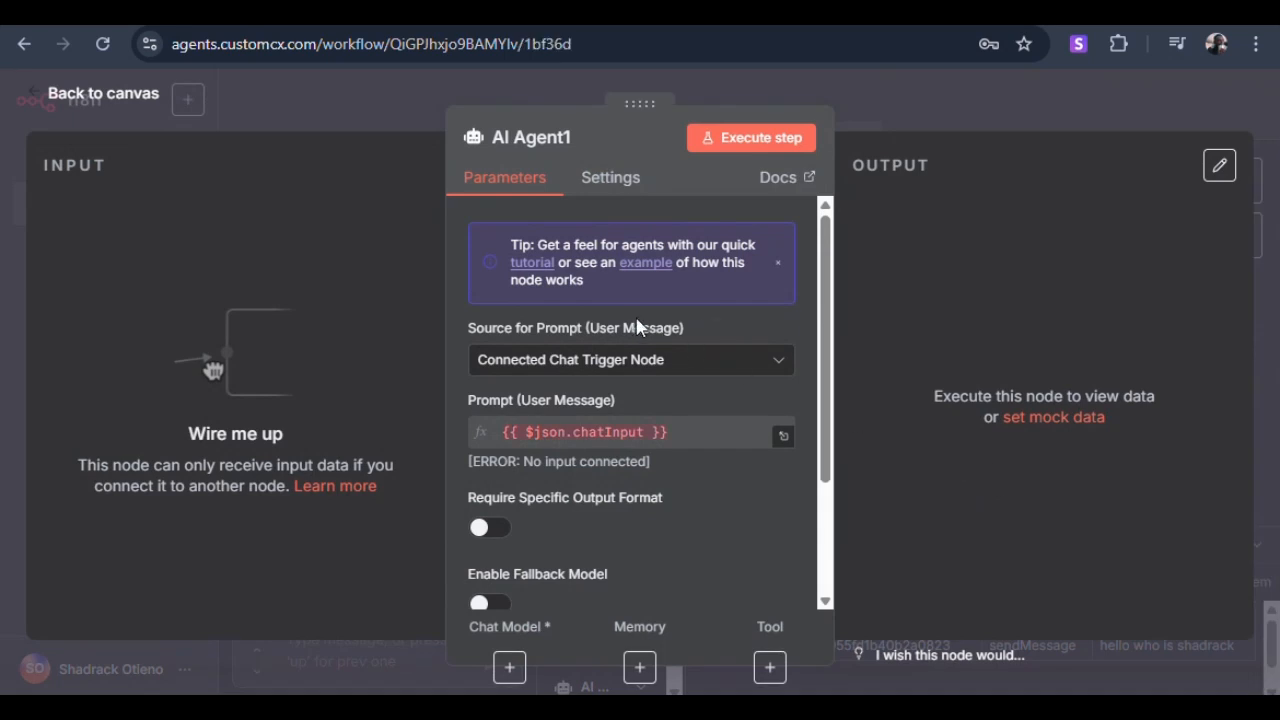
{"action": "left_click", "coordinate": [103, 93]}
{"action": "left_click_drag", "start_coordinate": [577, 442], "coordinate": [1162, 277]}
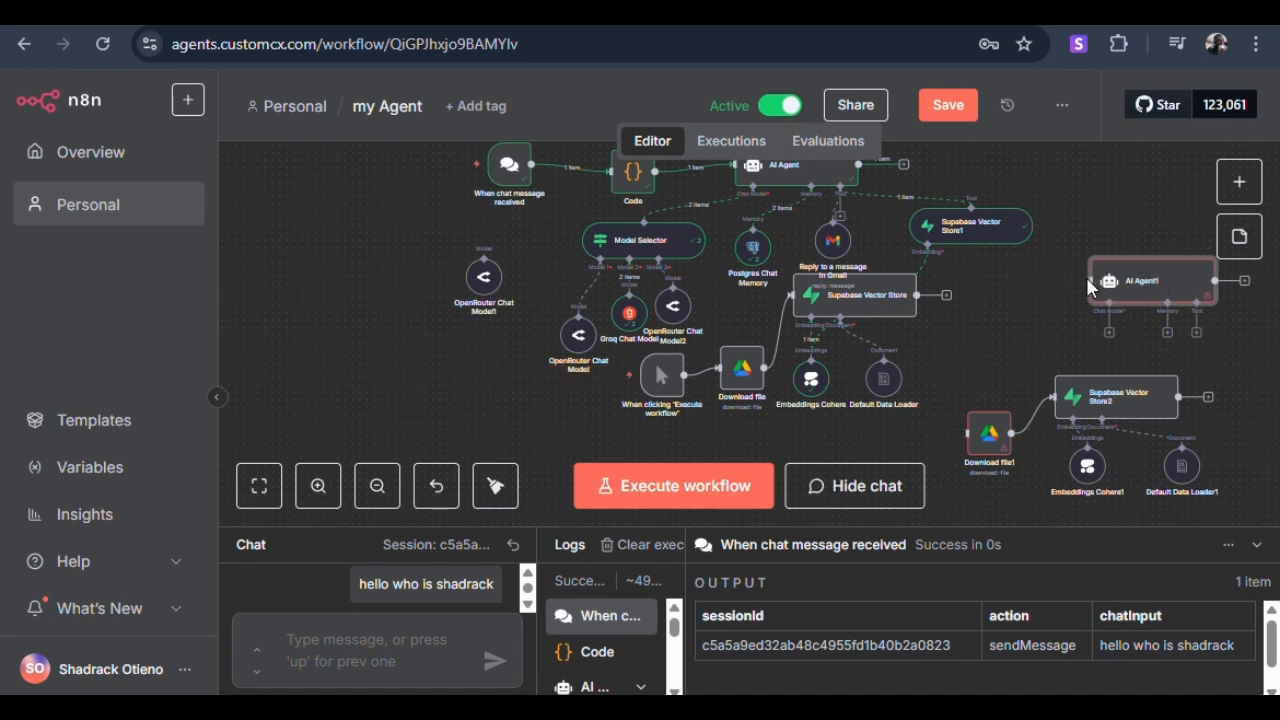
Try to add a second On chat message trigger from the list of workflow triggers.
{"action": "left_click", "coordinate": [1238, 196]}
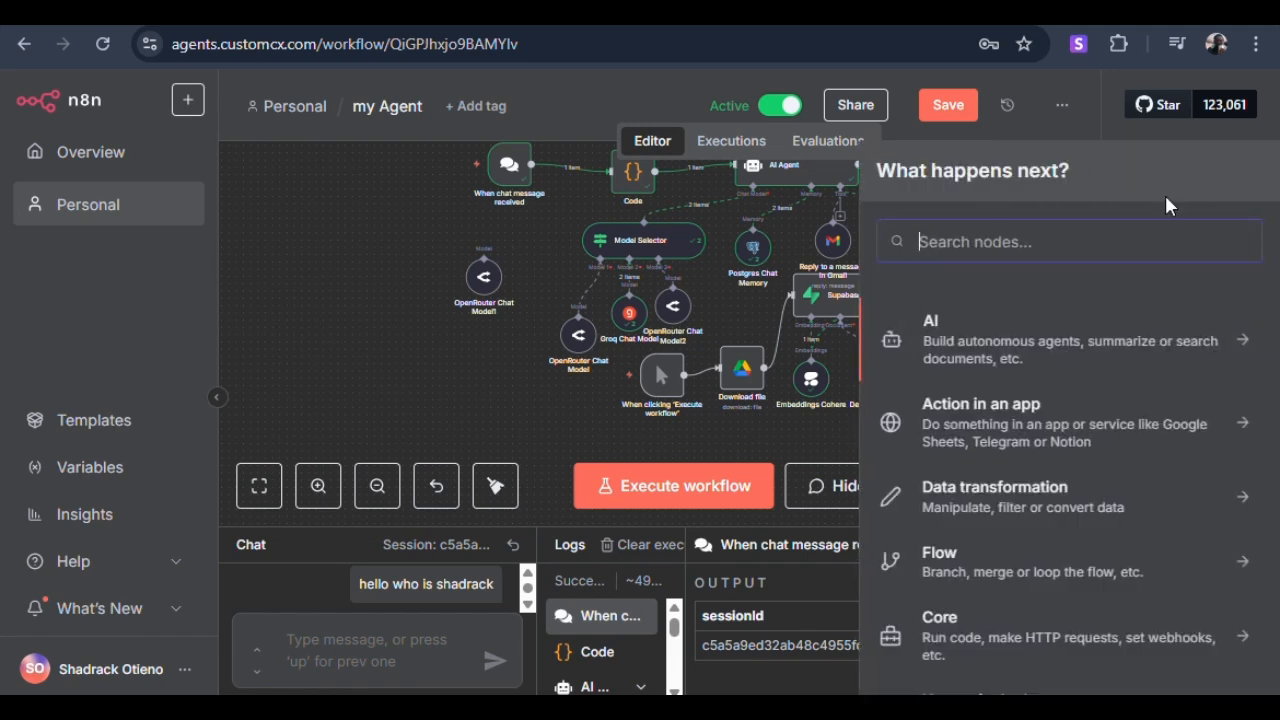
{"action": "scroll", "coordinate": [971, 497], "scroll_direction": "down", "scroll_amount": 3}
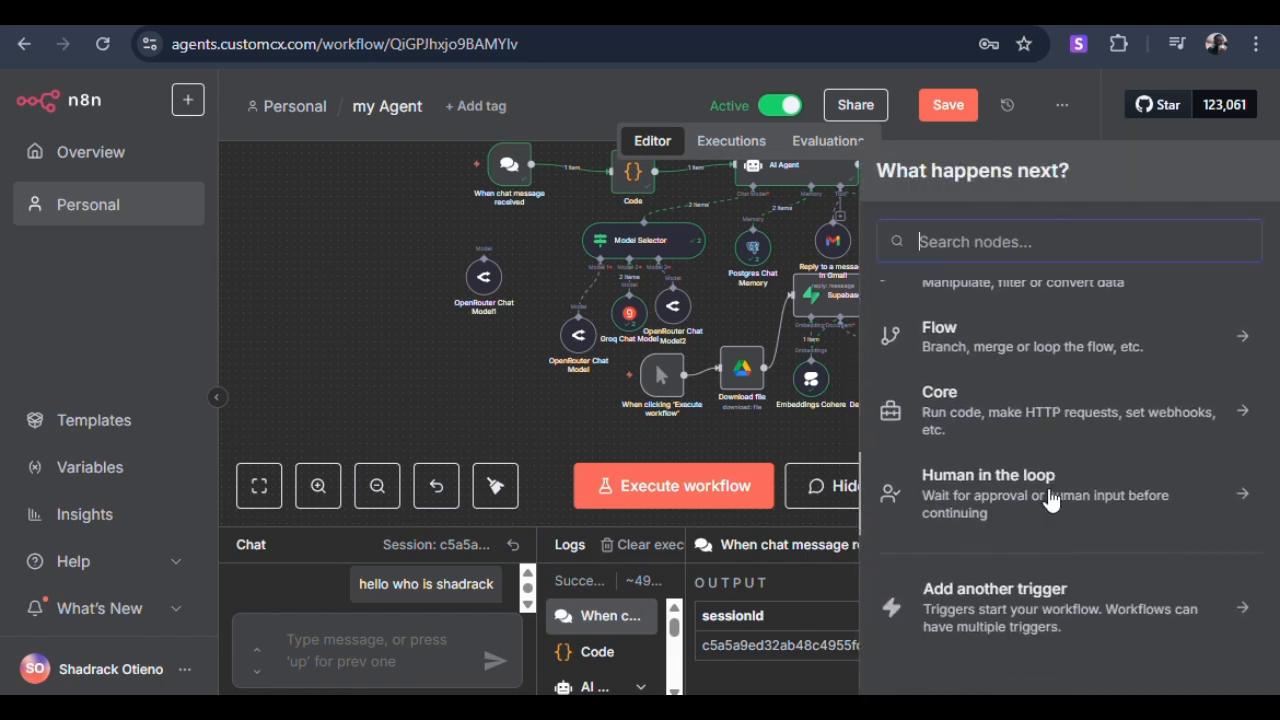
{"action": "left_click", "coordinate": [1050, 615]}
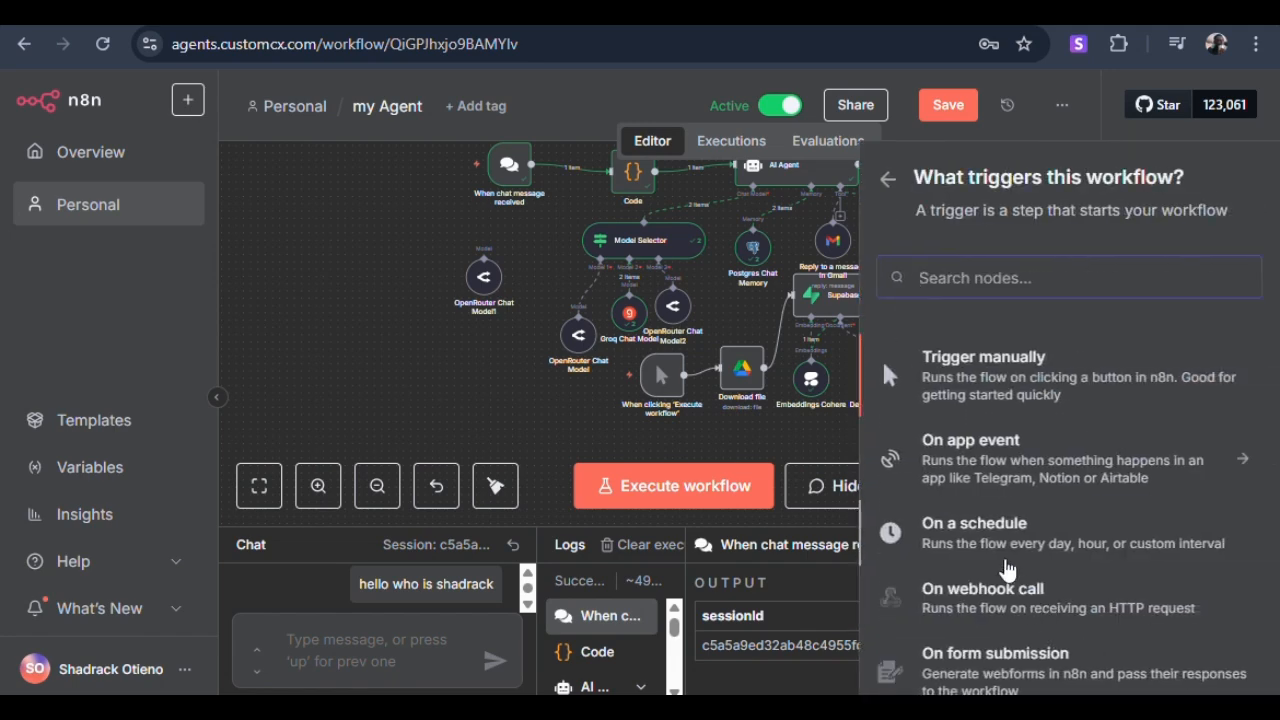
{"action": "scroll", "coordinate": [1040, 408], "scroll_direction": "down", "scroll_amount": 5}
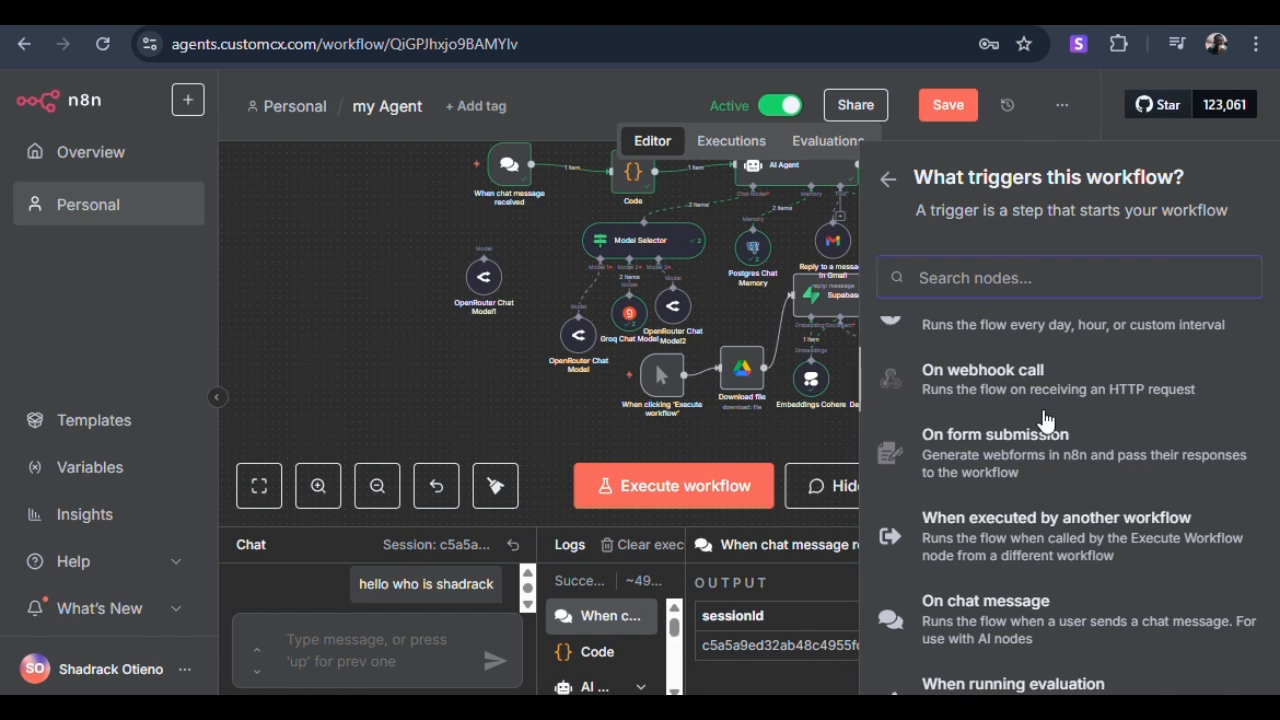
{"action": "left_click", "coordinate": [1001, 625]}
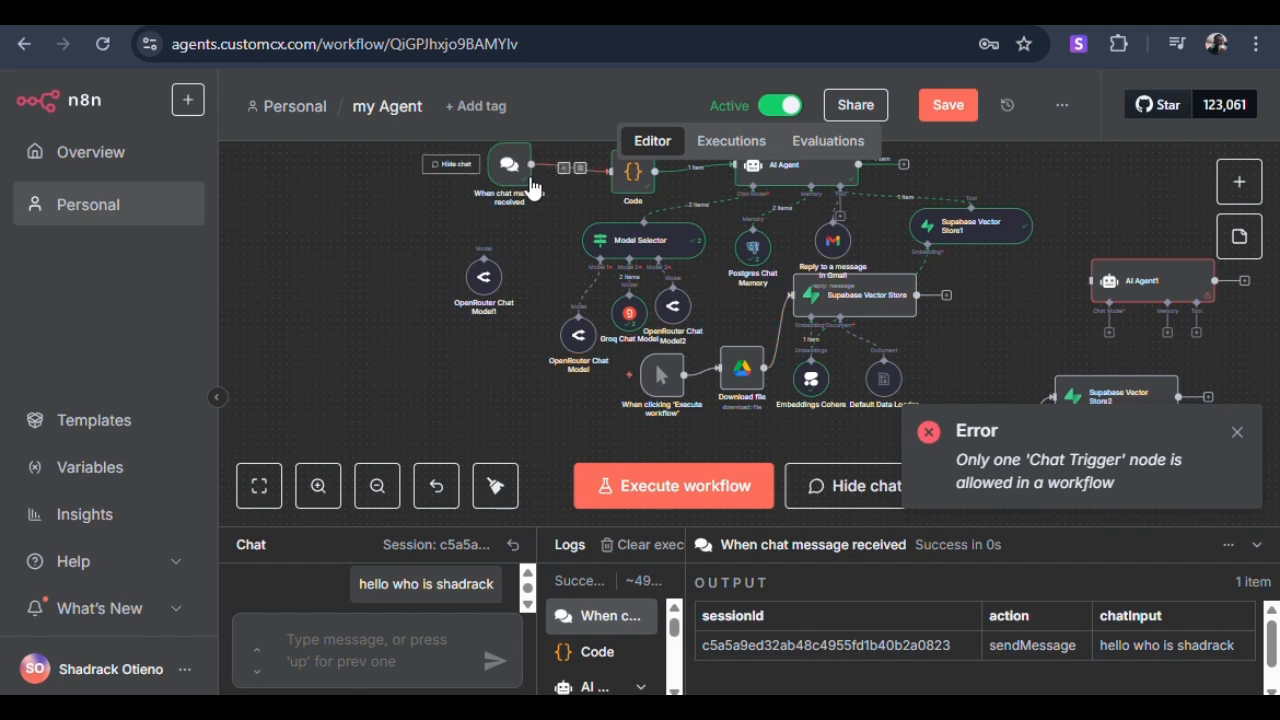
Remove the connection from When chat message received to Code, and move that trigger beside AI Agent1.
{"action": "mouse_move", "coordinate": [576, 171]}
{"action": "left_click", "coordinate": [580, 169]}
{"action": "left_click_drag", "start_coordinate": [530, 193], "coordinate": [1005, 333]}
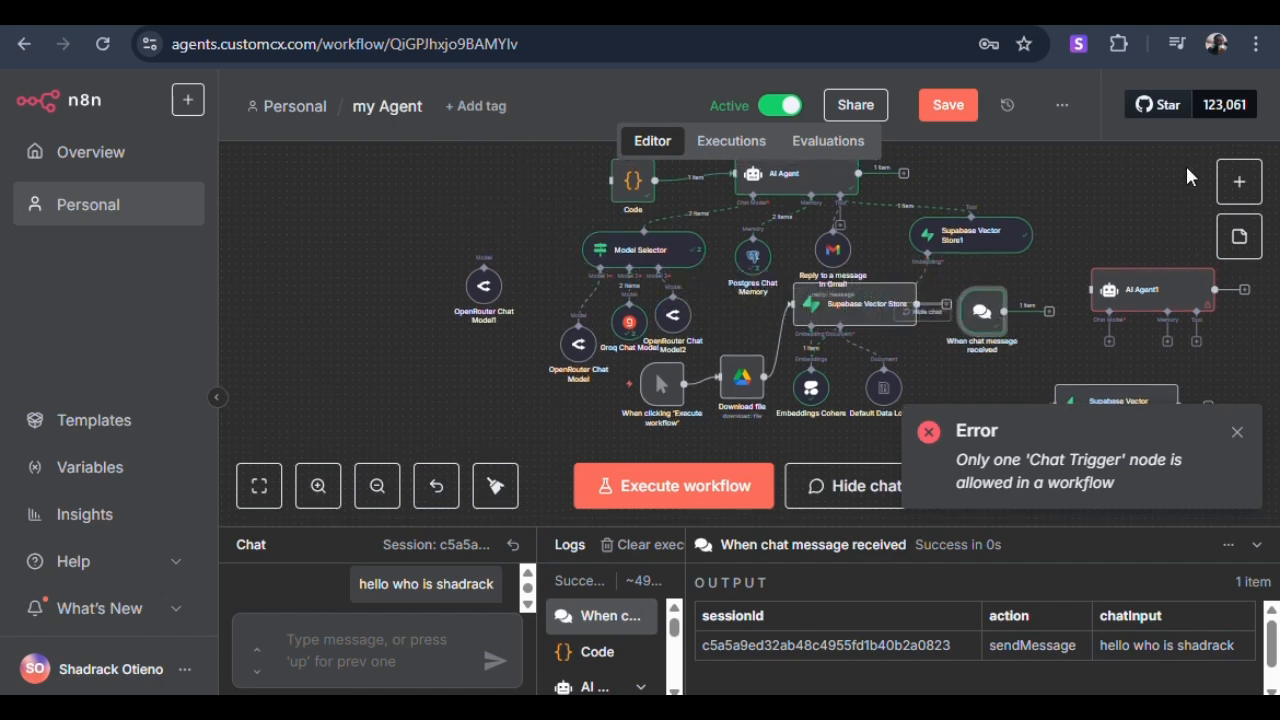
Search the node library for "chat" and try to add a Chat Trigger node.
{"action": "left_click", "coordinate": [1237, 181]}
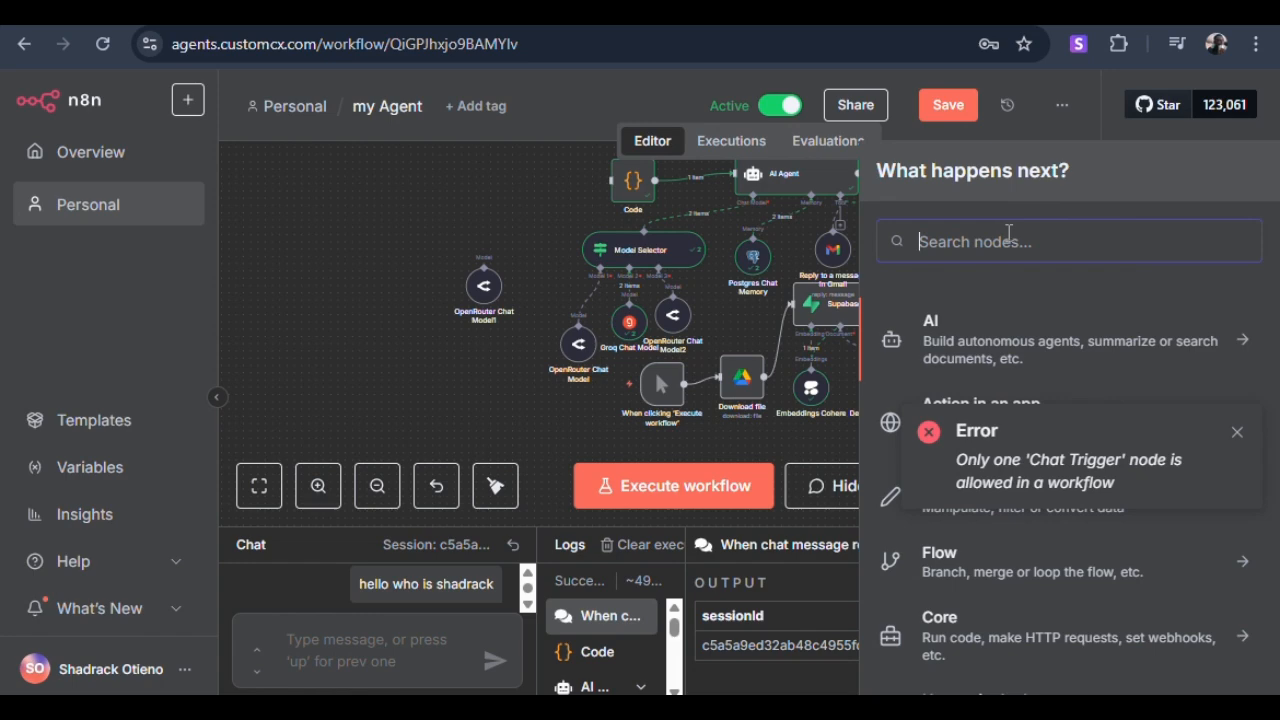
{"action": "type", "text": "c"}
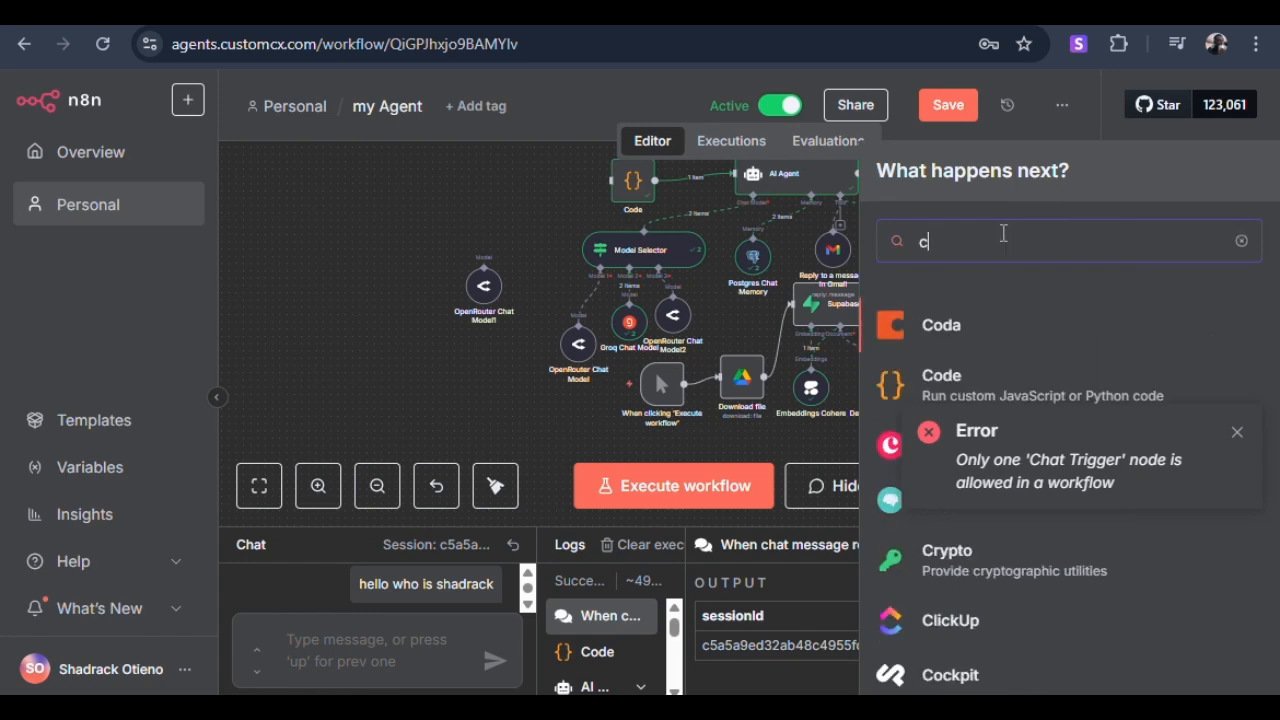
{"action": "type", "text": "hat"}
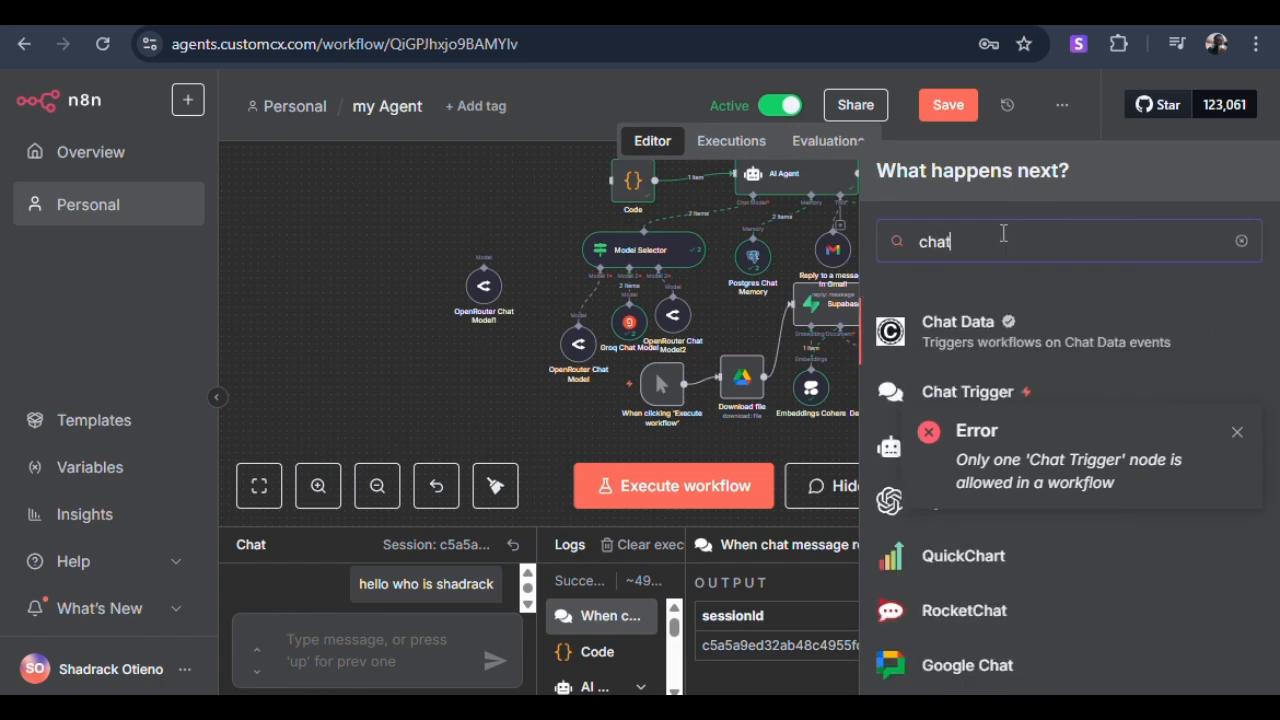
{"action": "left_click", "coordinate": [1238, 434]}
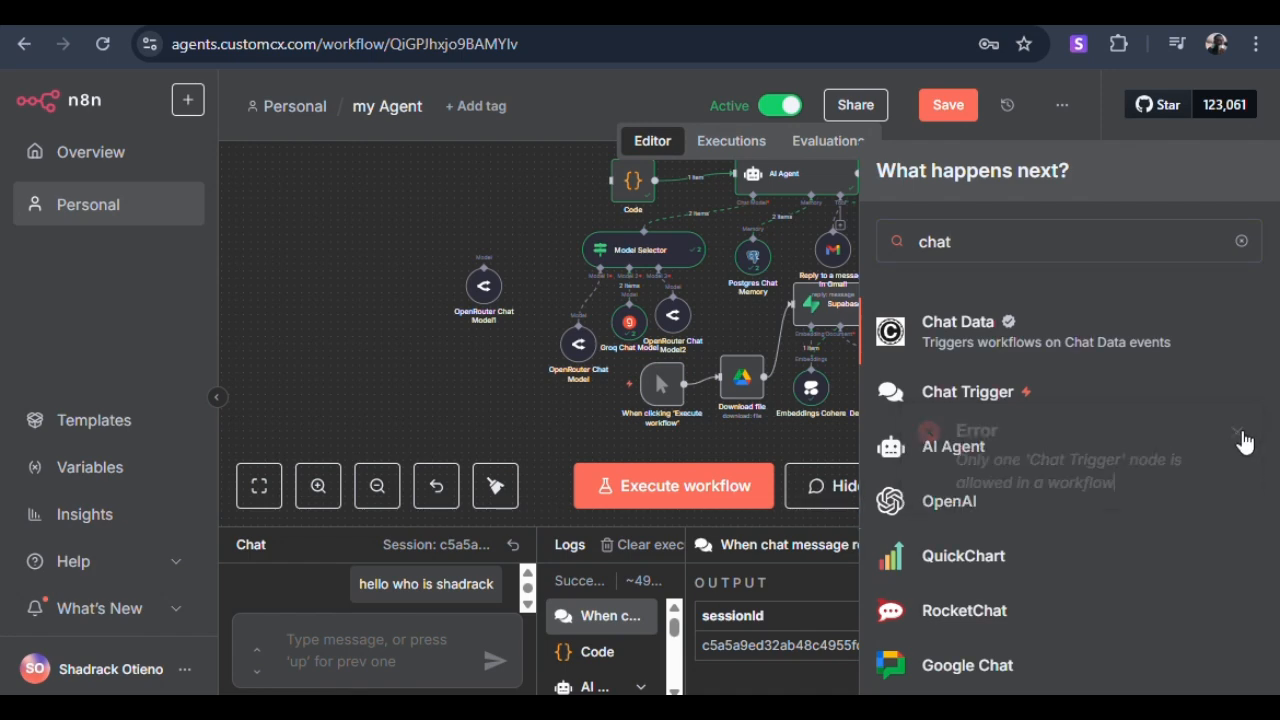
{"action": "left_click", "coordinate": [968, 395]}
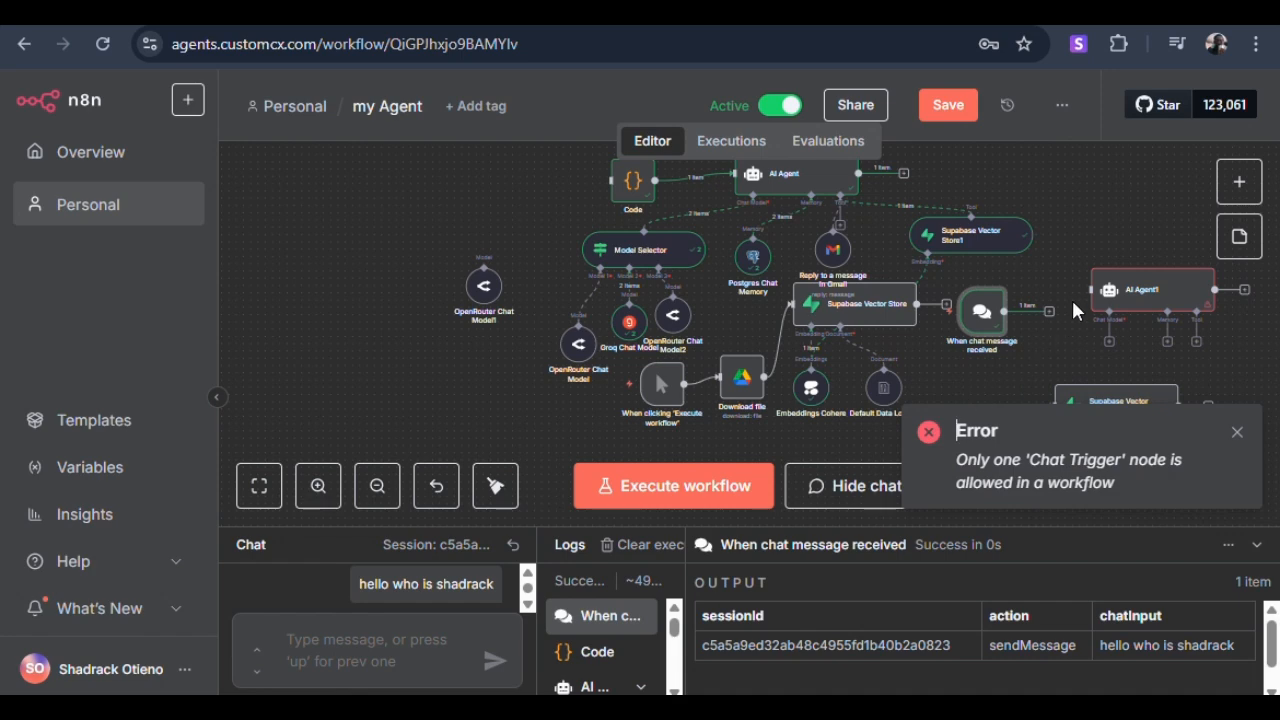
Move the When chat message received trigger closer to AI Agent1, and shift AI Agent1 slightly upward.
{"action": "mouse_move", "coordinate": [1000, 322]}
{"action": "left_mouse_down"}
{"action": "mouse_move", "coordinate": [1021, 300]}
{"action": "mouse_move", "coordinate": [1002, 319]}
{"action": "left_mouse_up"}
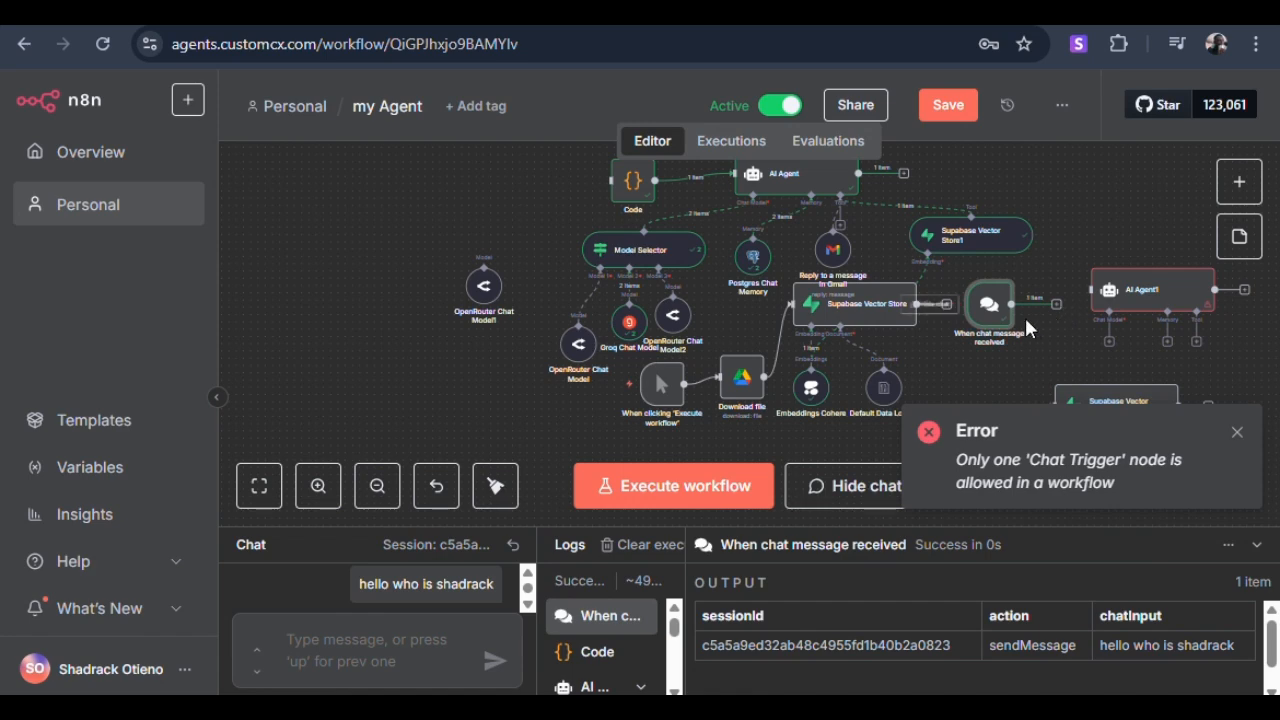
{"action": "mouse_move", "coordinate": [992, 306]}
{"action": "left_mouse_down"}
{"action": "mouse_move", "coordinate": [1001, 350]}
{"action": "mouse_move", "coordinate": [1001, 335]}
{"action": "mouse_move", "coordinate": [545, 230]}
{"action": "mouse_move", "coordinate": [480, 200]}
{"action": "mouse_move", "coordinate": [575, 205]}
{"action": "mouse_move", "coordinate": [797, 410]}
{"action": "mouse_move", "coordinate": [1013, 316]}
{"action": "left_mouse_up"}
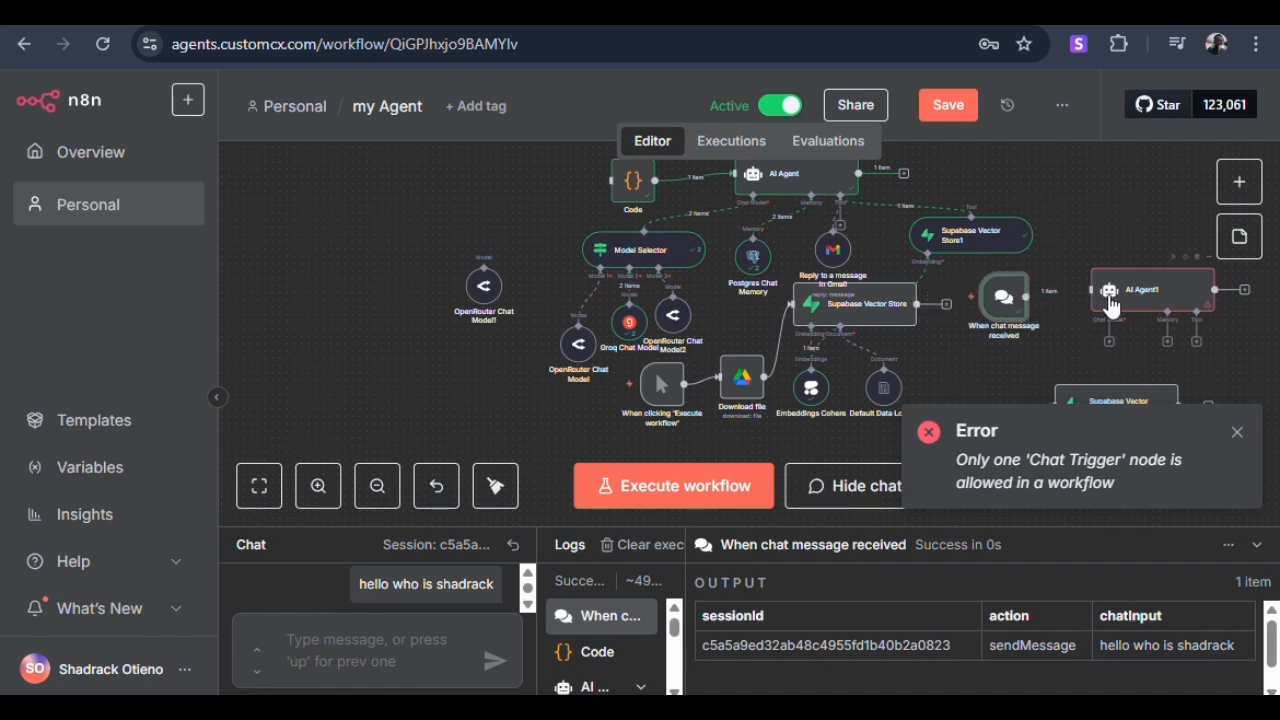
{"action": "left_click", "coordinate": [1071, 302]}
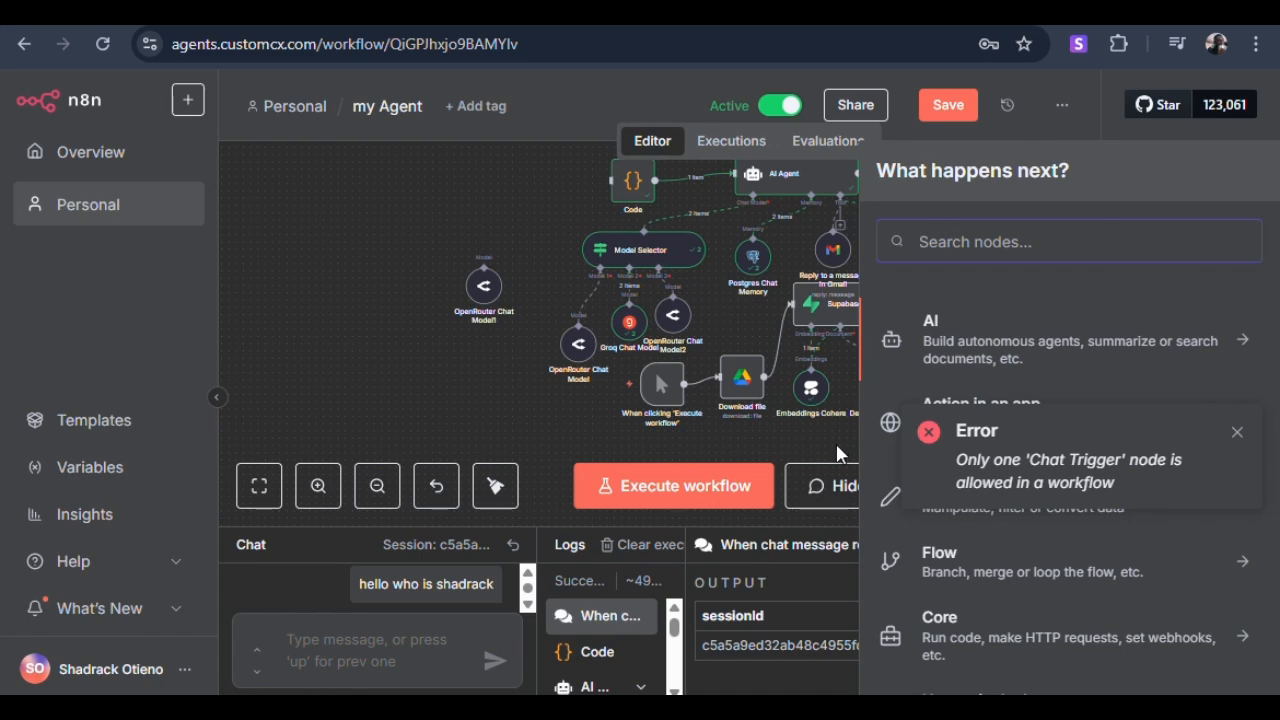
{"action": "left_click", "coordinate": [835, 441]}
{"action": "mouse_move", "coordinate": [1140, 290]}
{"action": "left_mouse_down"}
{"action": "mouse_move", "coordinate": [1132, 272]}
{"action": "mouse_move", "coordinate": [1145, 275]}
{"action": "left_mouse_up"}
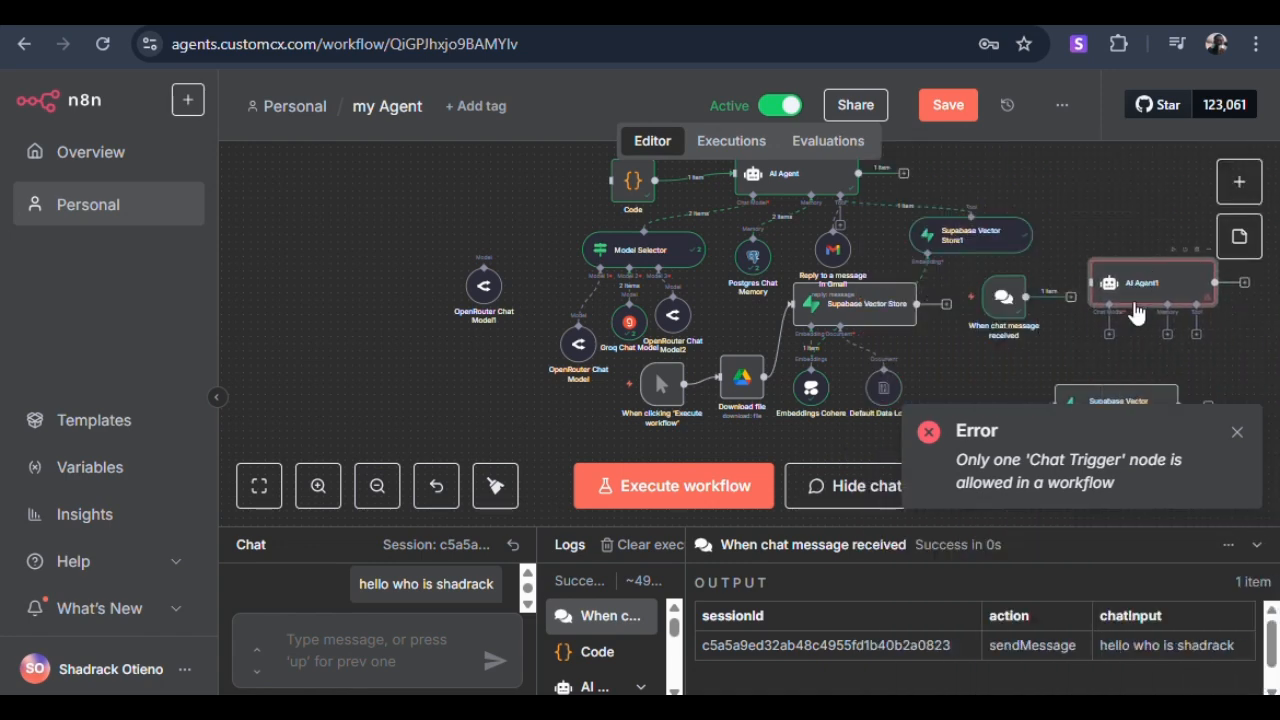
Attach a Groq Chat Model to AI Agent1 as its chat model, and place it to the agent's lower left.
{"action": "left_click", "coordinate": [1110, 337]}
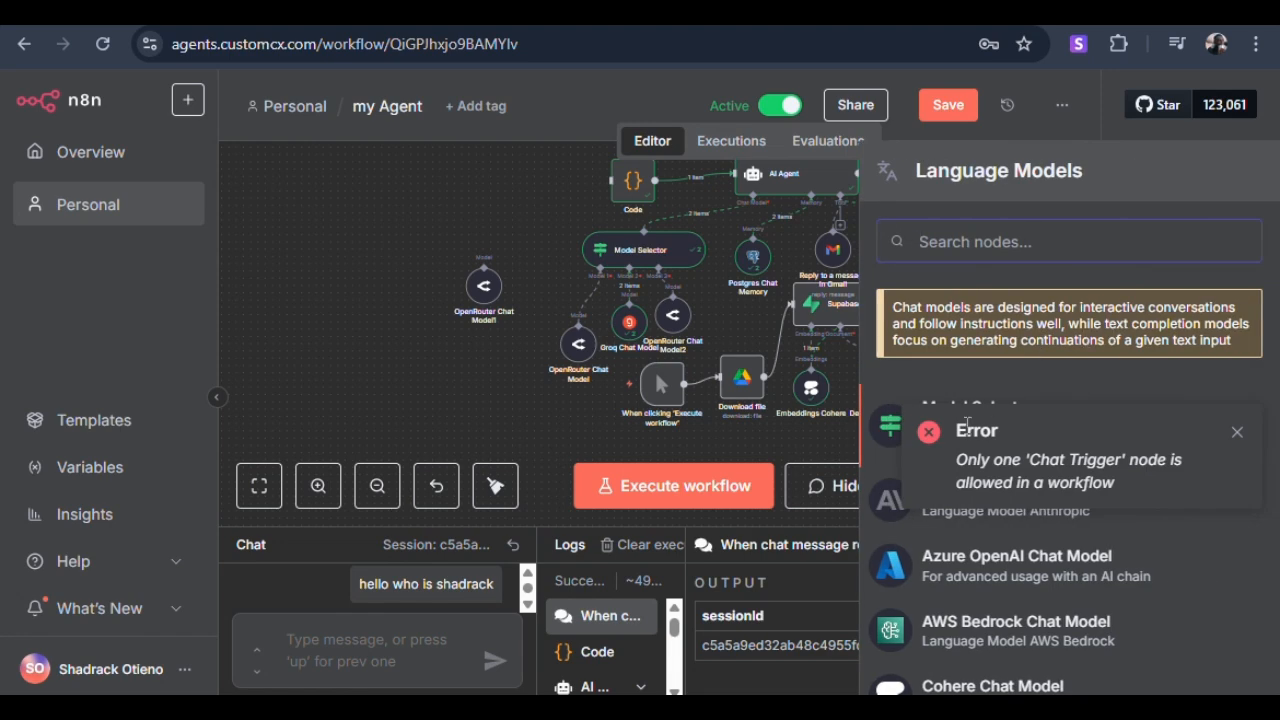
{"action": "left_click", "coordinate": [1236, 434]}
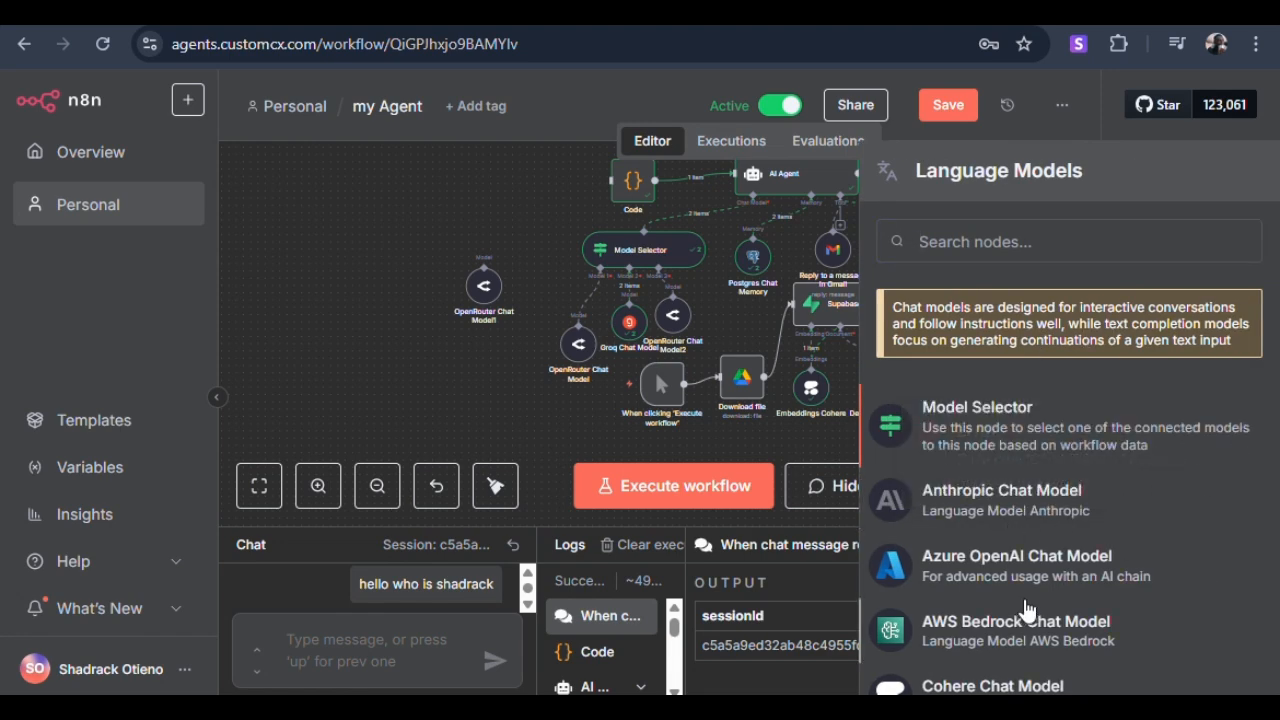
{"action": "scroll", "coordinate": [1020, 612], "scroll_direction": "down", "scroll_amount": 3}
{"action": "scroll", "coordinate": [985, 614], "scroll_direction": "down", "scroll_amount": 3}
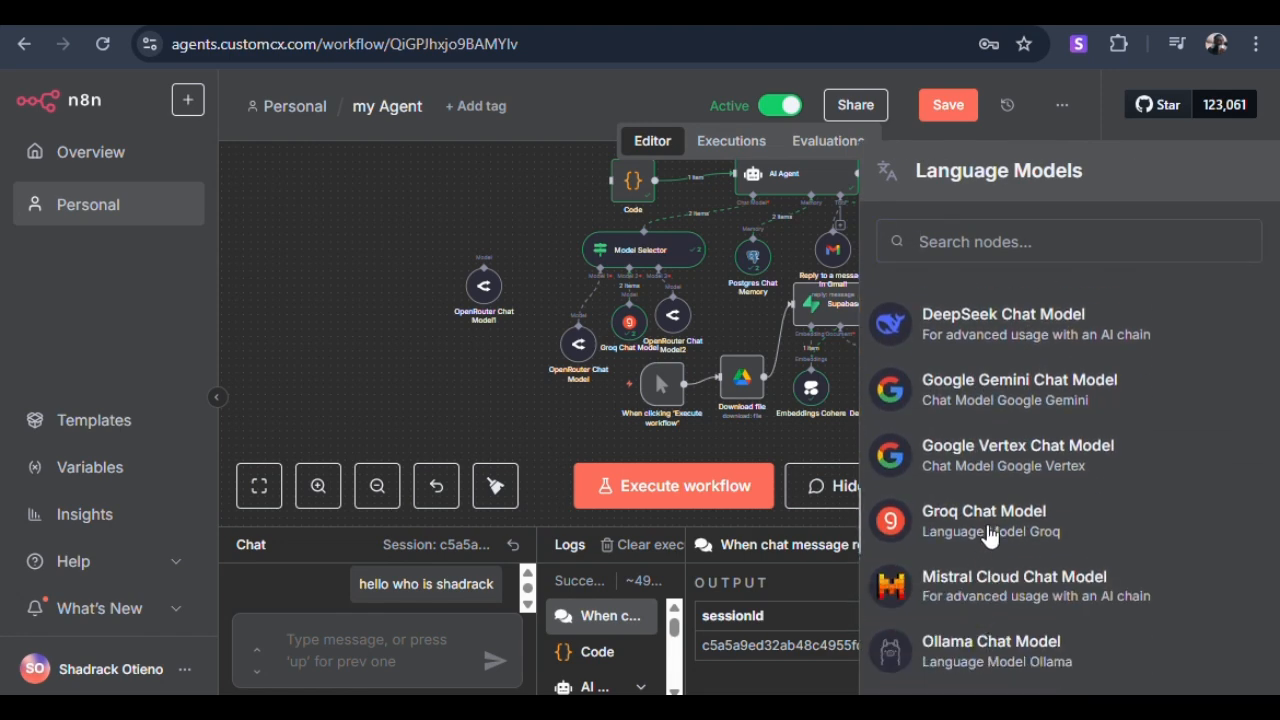
{"action": "left_click", "coordinate": [1003, 525]}
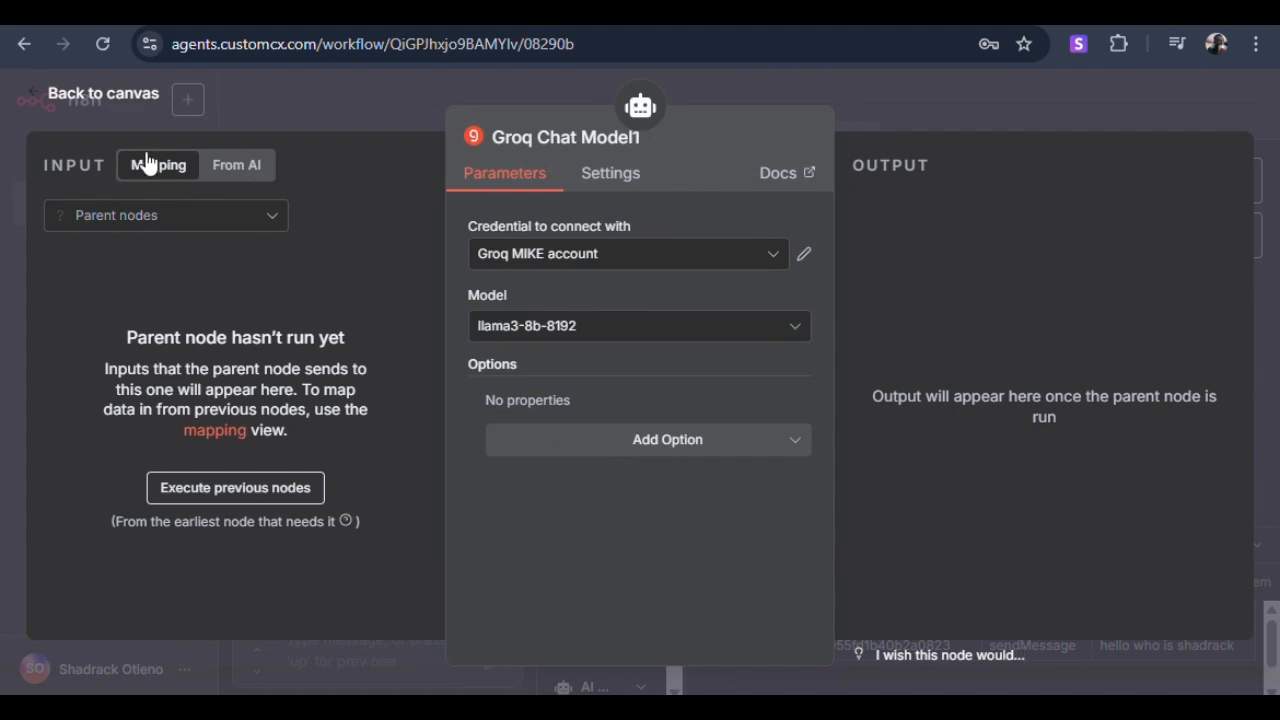
{"action": "left_click", "coordinate": [145, 93]}
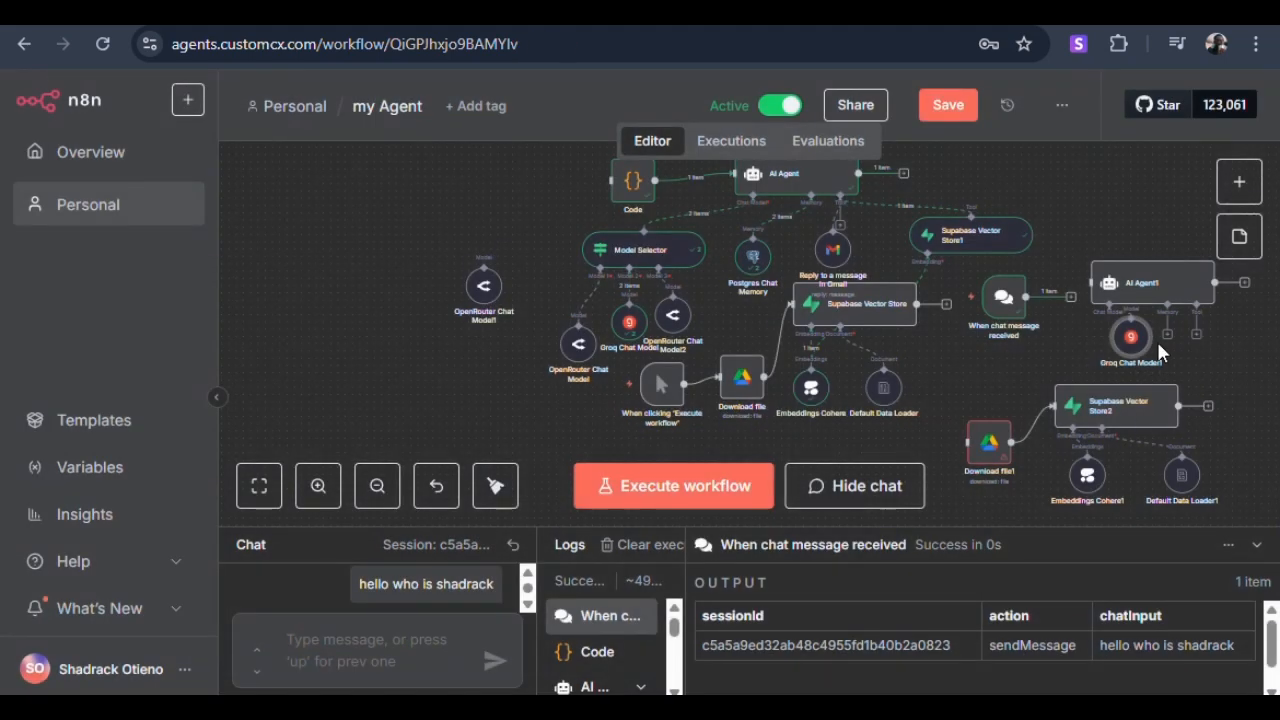
{"action": "left_click_drag", "start_coordinate": [1134, 341], "coordinate": [1068, 342]}
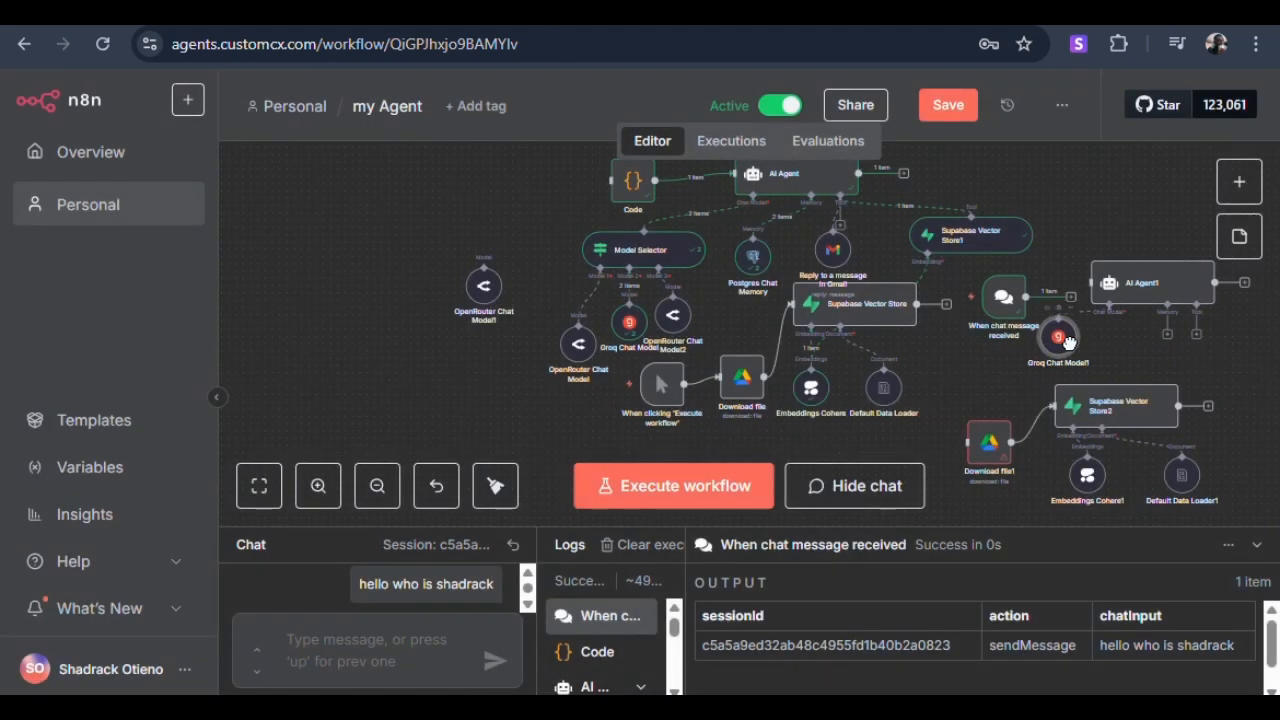
Attach a Simple Memory node to AI Agent1, and place it below the agent beside the Groq Chat Model1 node.
{"action": "left_click", "coordinate": [1168, 337]}
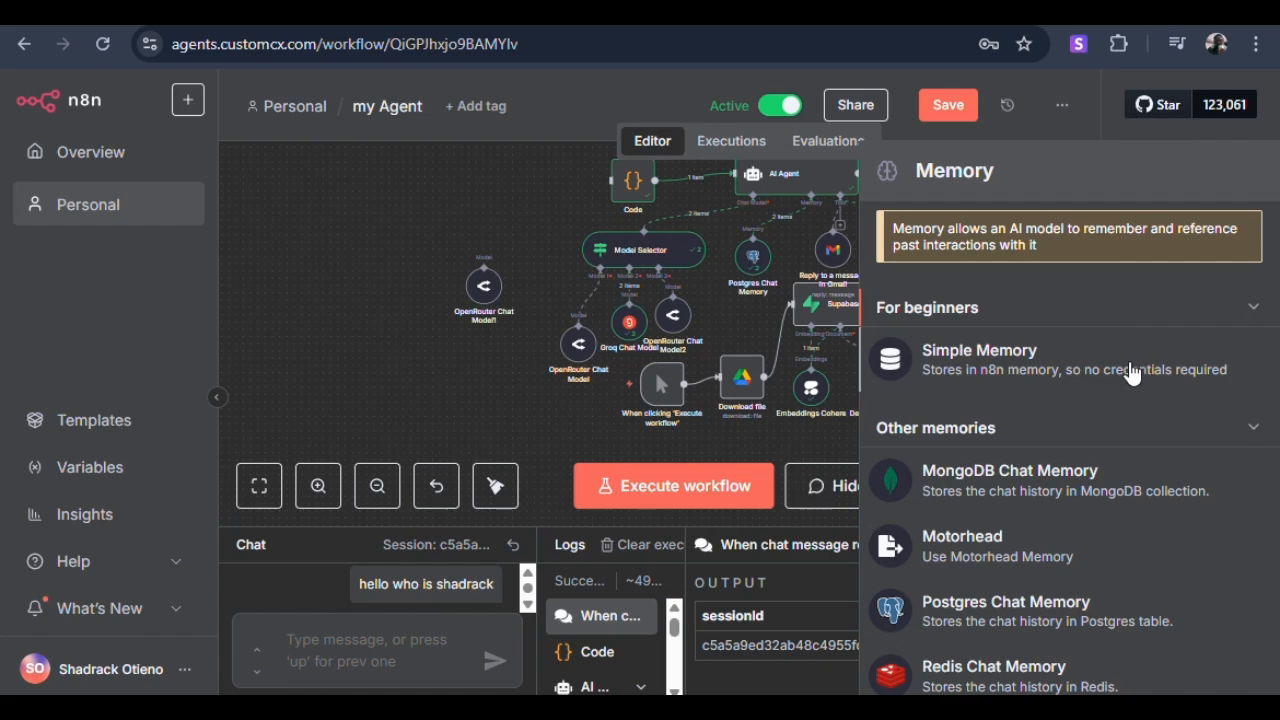
{"action": "left_click", "coordinate": [1130, 365]}
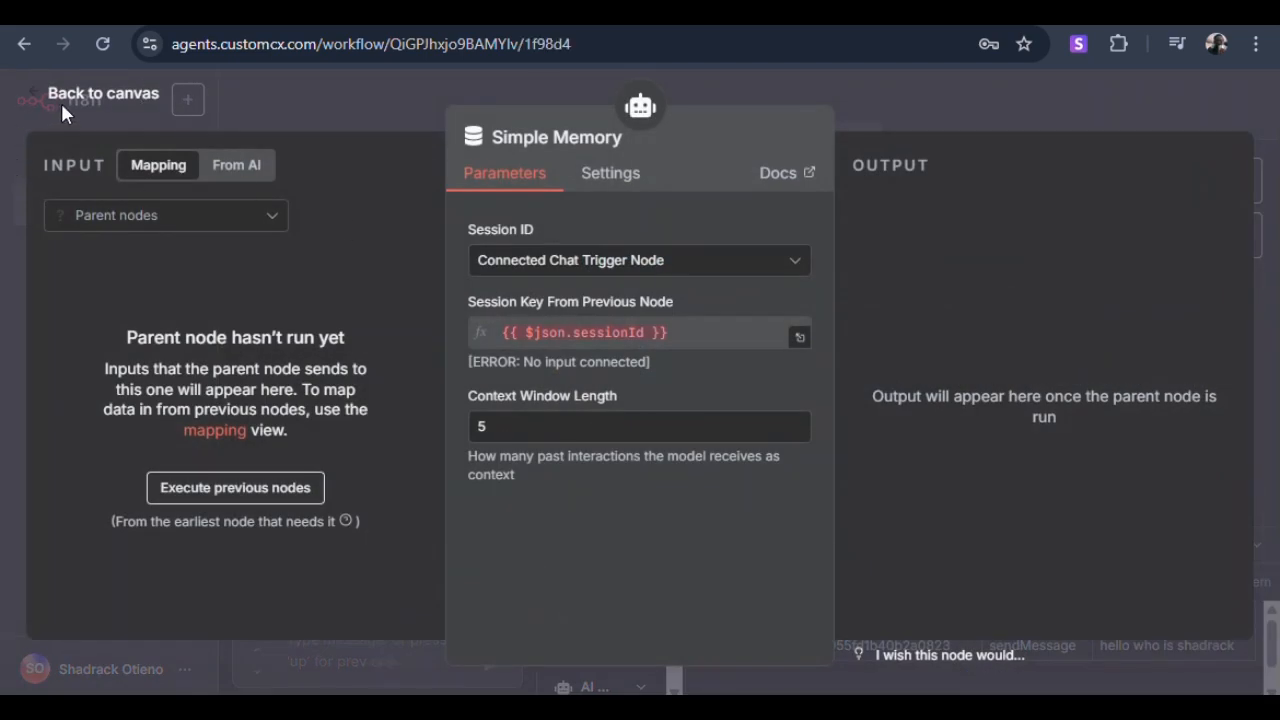
{"action": "left_click", "coordinate": [96, 97]}
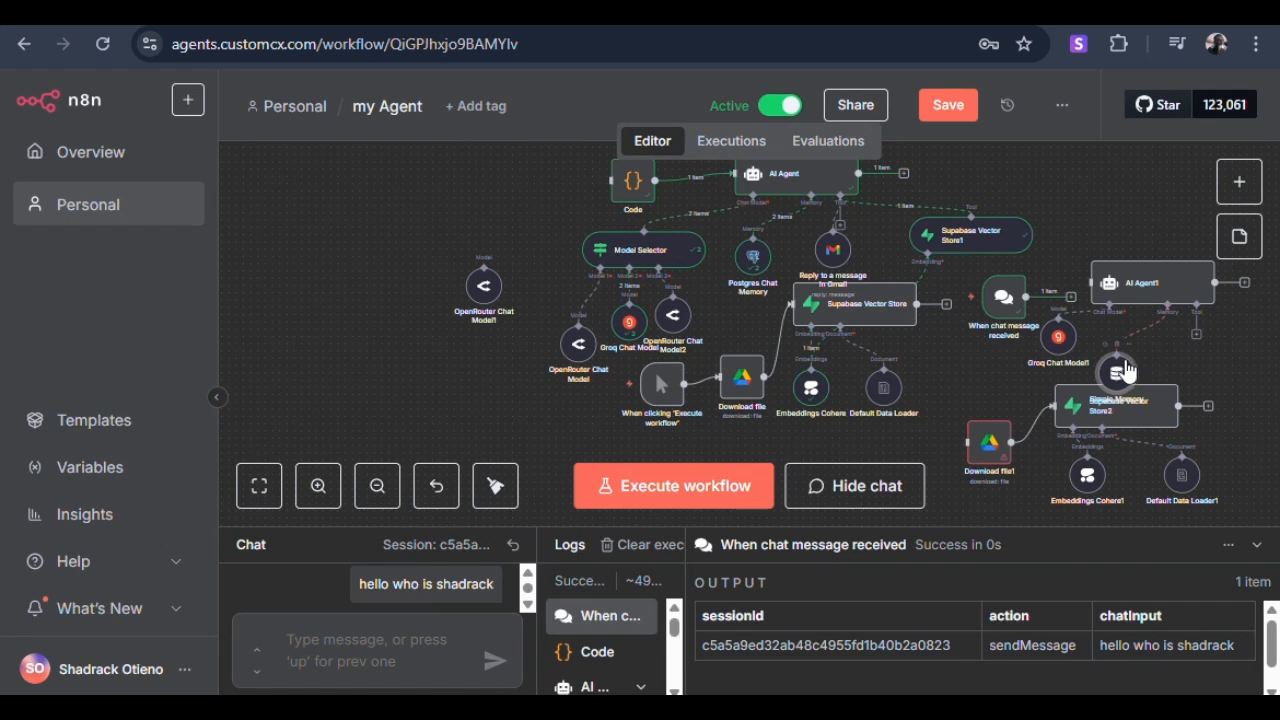
{"action": "left_click_drag", "start_coordinate": [1120, 362], "coordinate": [1122, 332]}
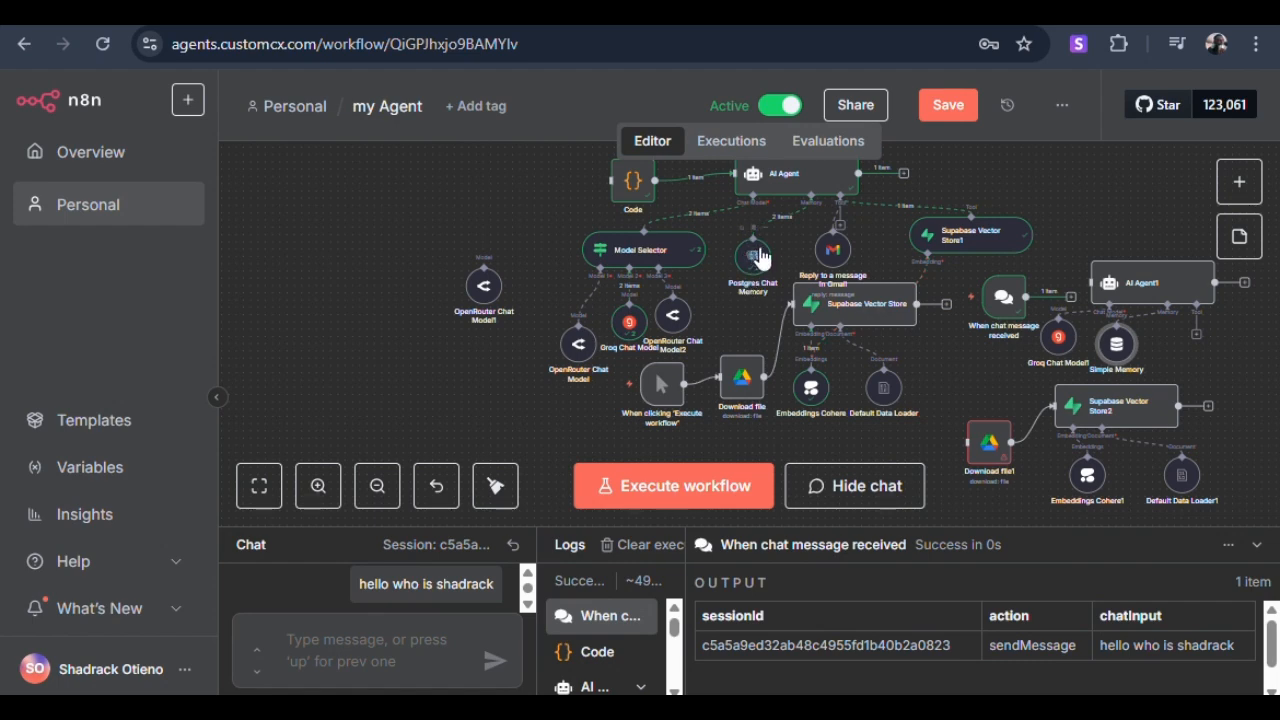
Switch to the Supabase docs page on LangChain, and look over the SQL setup script and the documentation topics.
{"action": "left_click", "coordinate": [920, 12]}
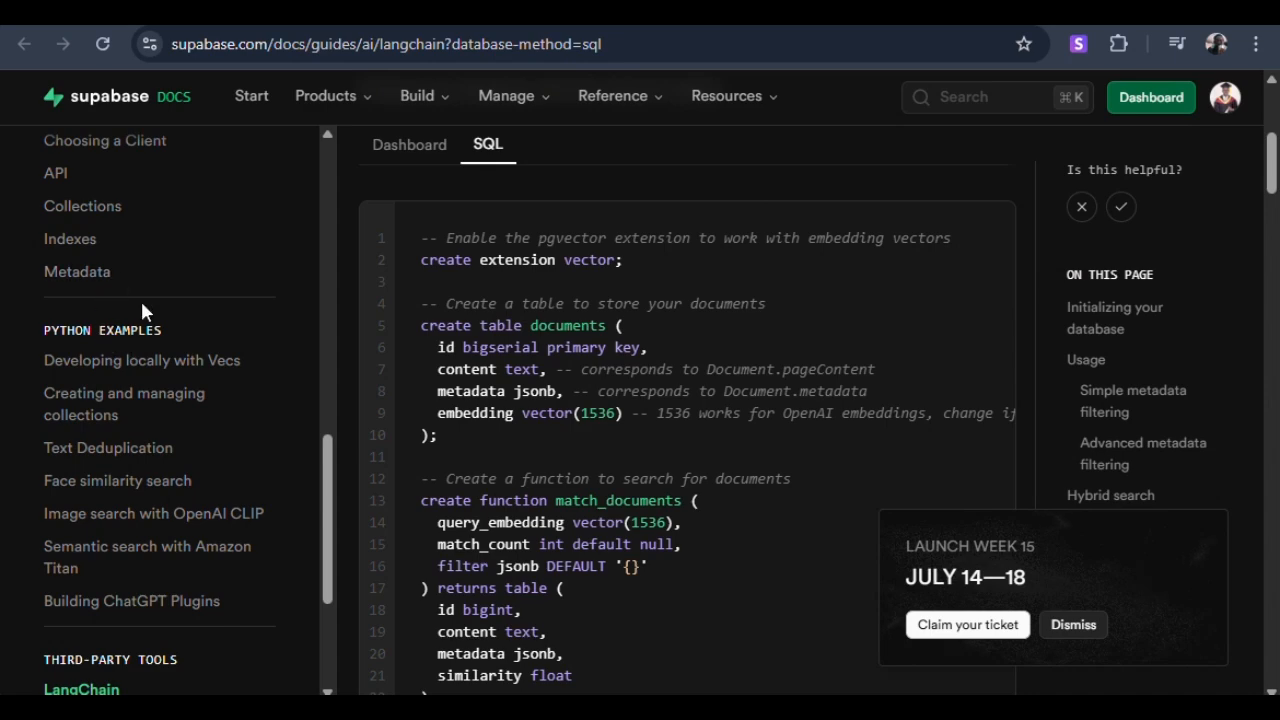
{"action": "scroll", "coordinate": [243, 280], "scroll_direction": "up", "scroll_amount": 5}
{"action": "scroll", "coordinate": [248, 283], "scroll_direction": "up", "scroll_amount": 2}
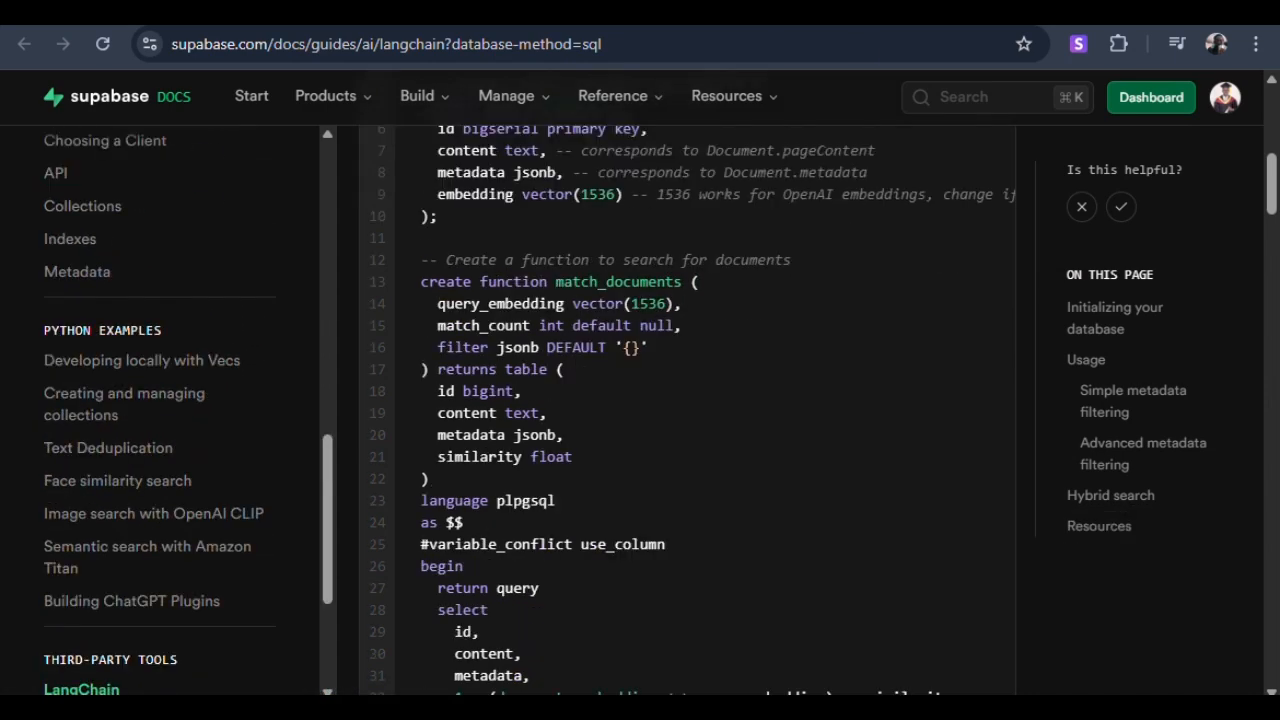
{"action": "scroll", "coordinate": [186, 234], "scroll_direction": "up", "scroll_amount": 3}
{"action": "scroll", "coordinate": [381, 290], "scroll_direction": "up", "scroll_amount": 2}
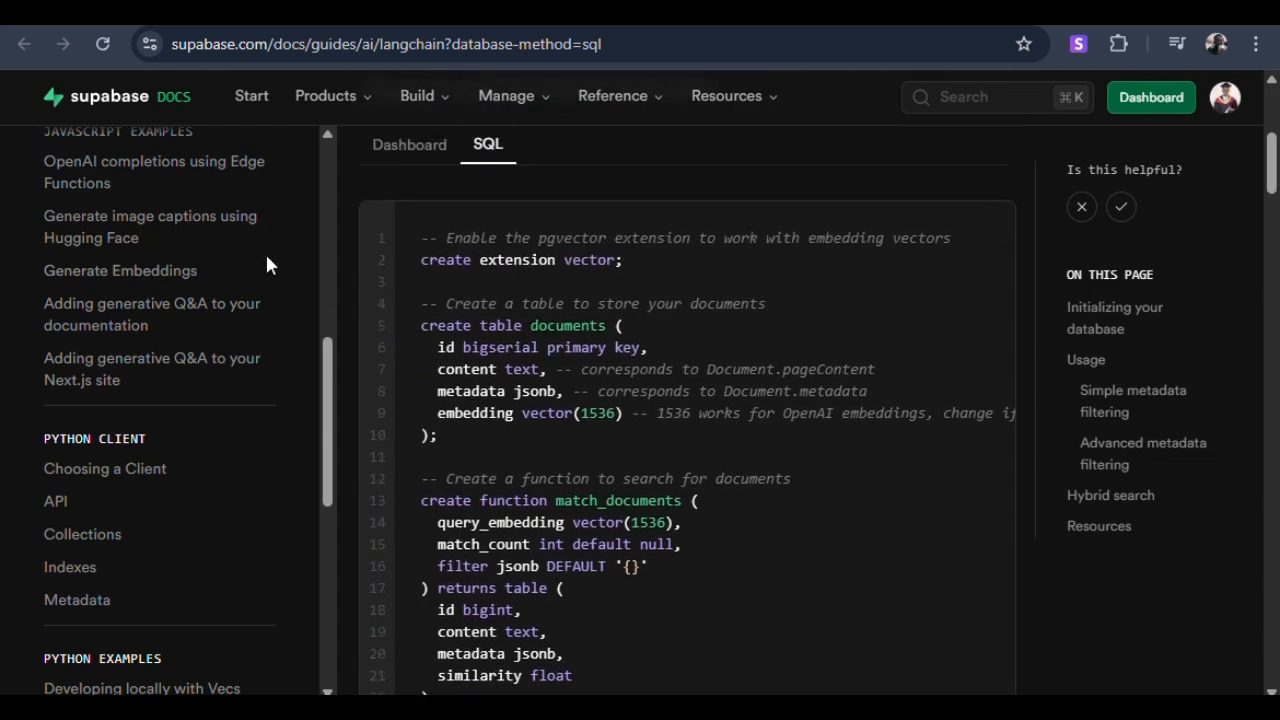
Look over the LangChain guide's introduction, the AI & Vectors topic list and the database setup script.
{"action": "scroll", "coordinate": [775, 305], "scroll_direction": "up", "scroll_amount": 2}
{"action": "scroll", "coordinate": [774, 305], "scroll_direction": "up", "scroll_amount": 3}
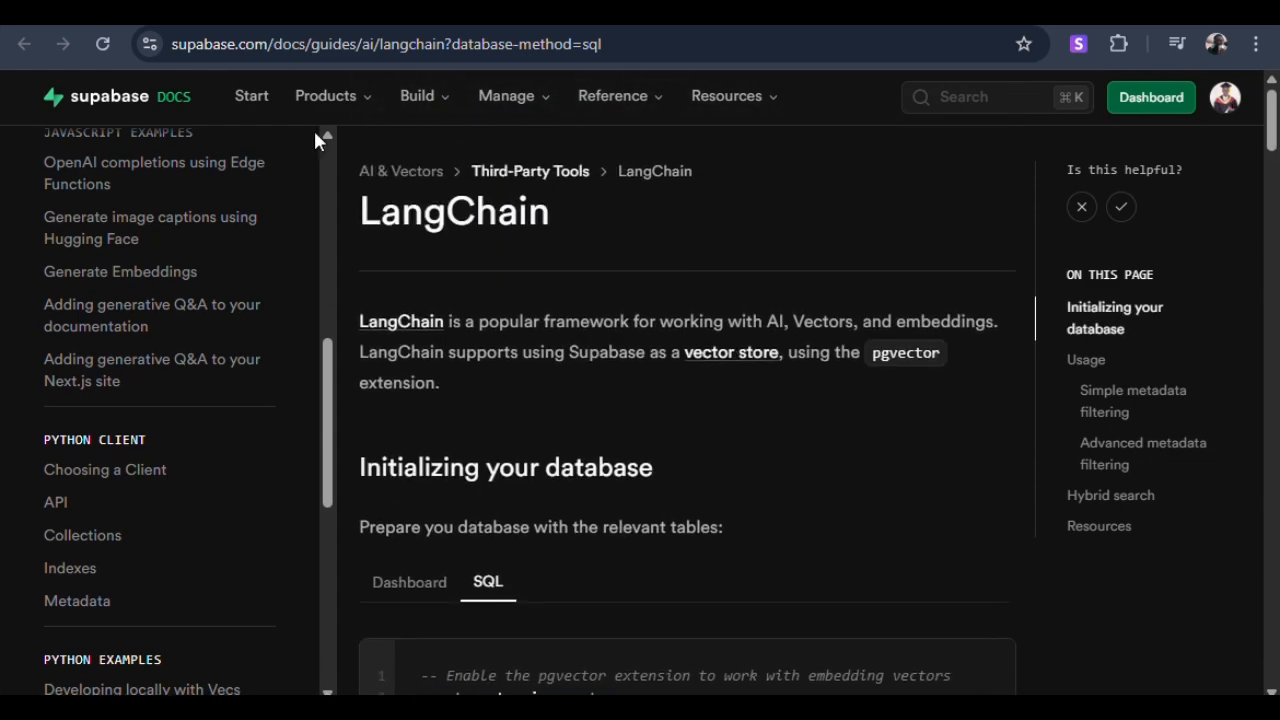
{"action": "scroll", "coordinate": [157, 406], "scroll_direction": "up", "scroll_amount": 6}
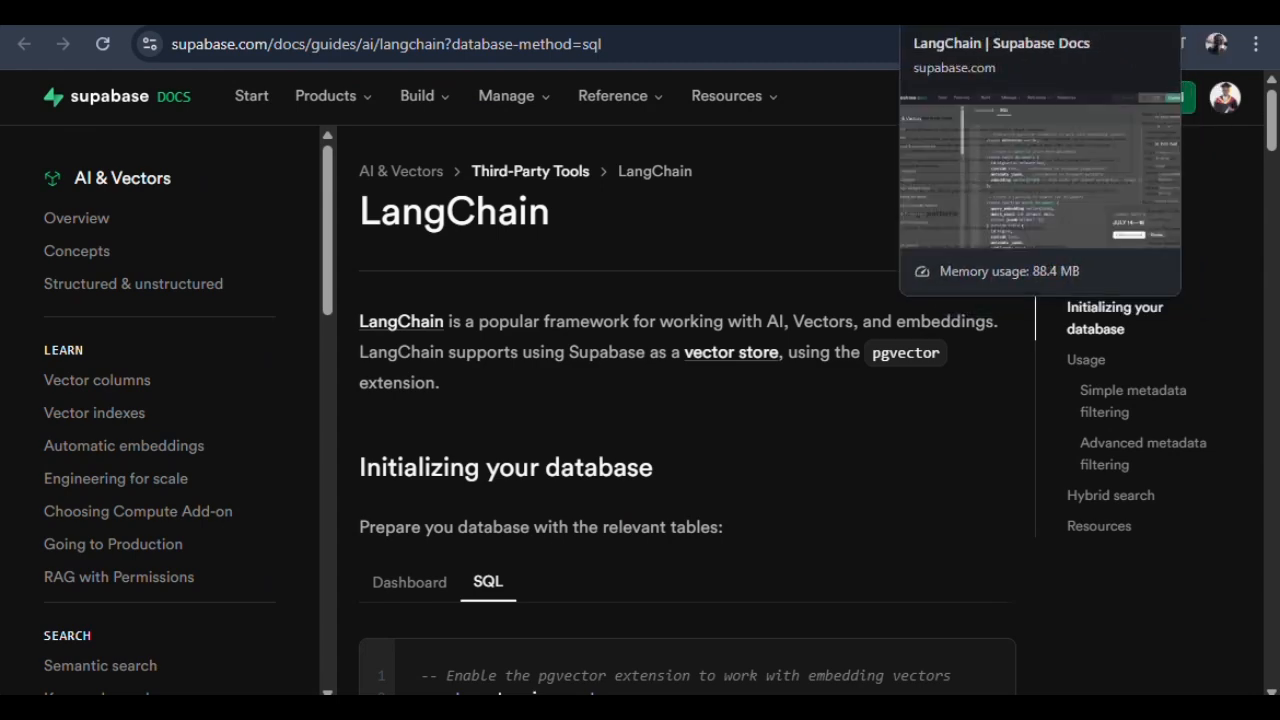
{"action": "scroll", "coordinate": [687, 410], "scroll_direction": "down", "scroll_amount": 4}
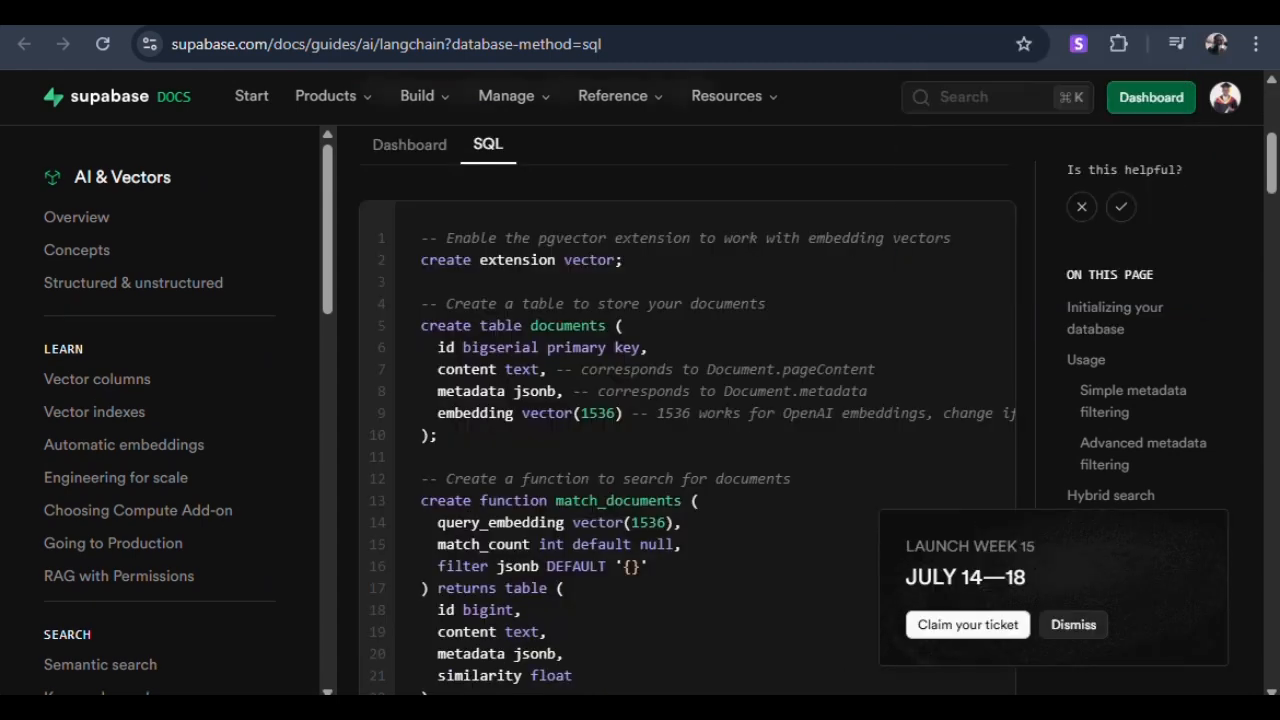
{"action": "key", "text": "ctrl+shift+Tab"}
{"action": "left_click", "coordinate": [975, 20]}
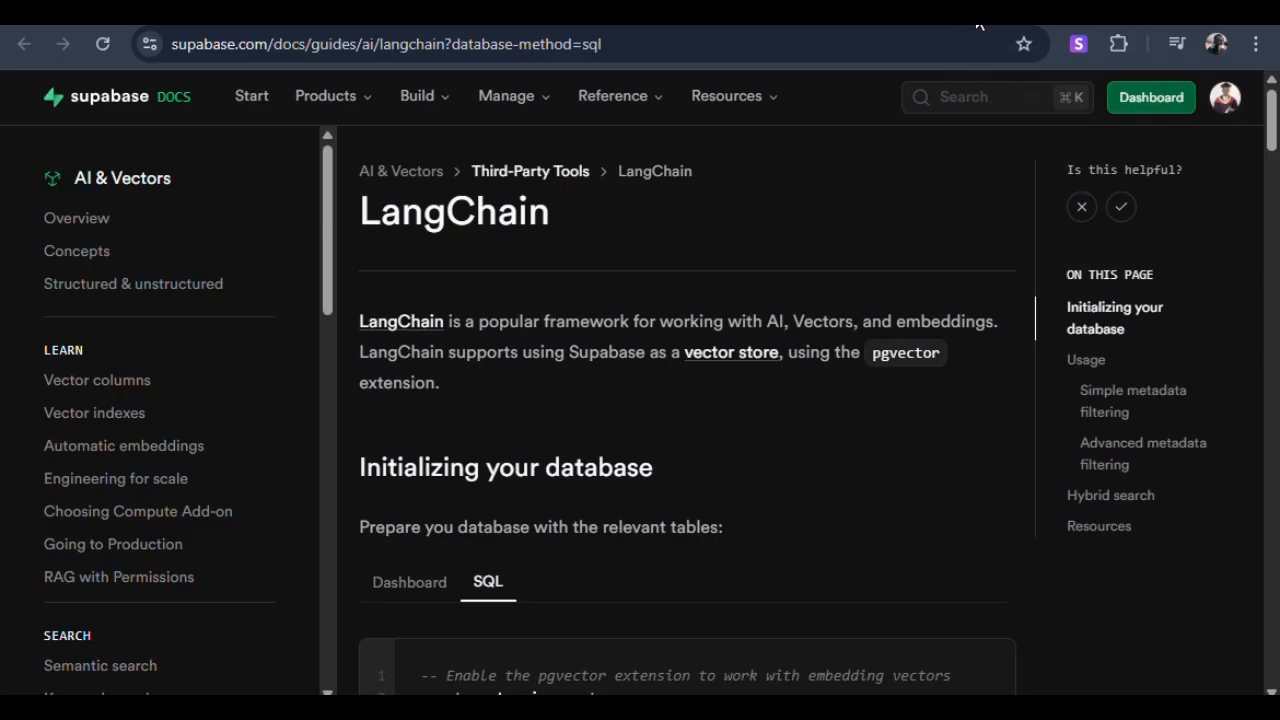
Open the n8n whatsapp project in the Supabase dashboard and expand the Transaction pooler's connection parameters.
{"action": "left_click", "coordinate": [1150, 97]}
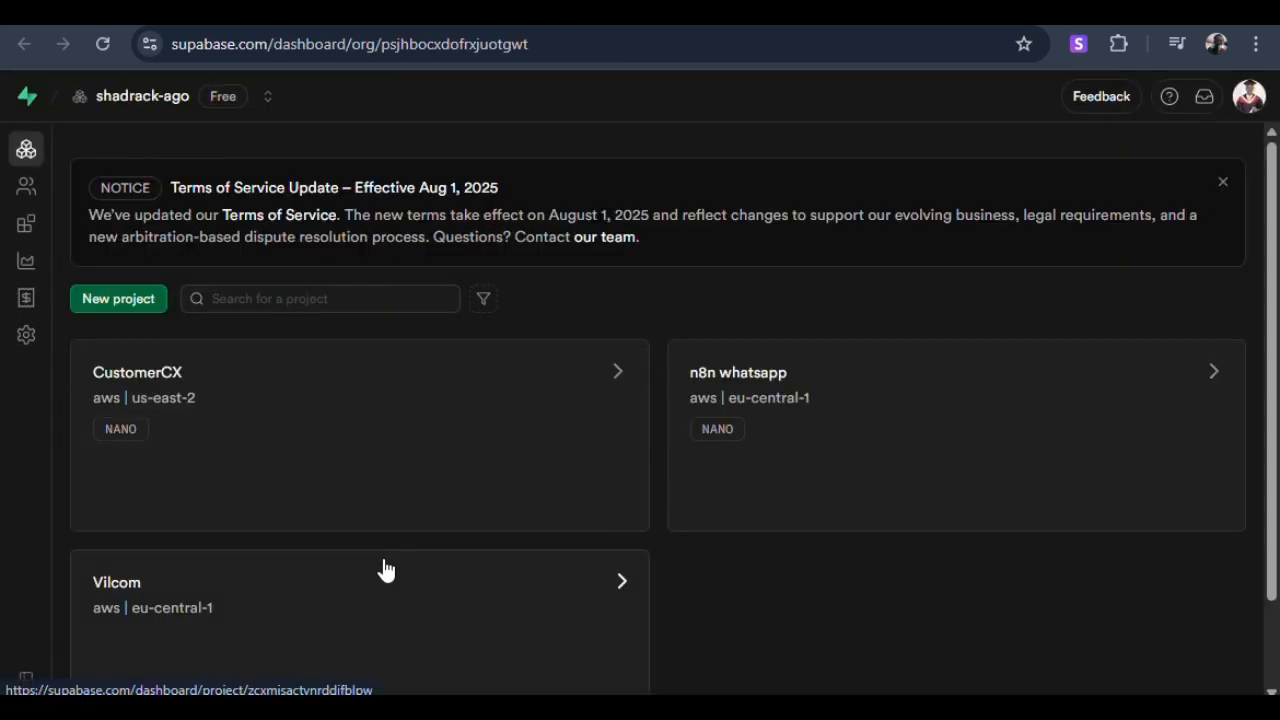
{"action": "left_click", "coordinate": [790, 492]}
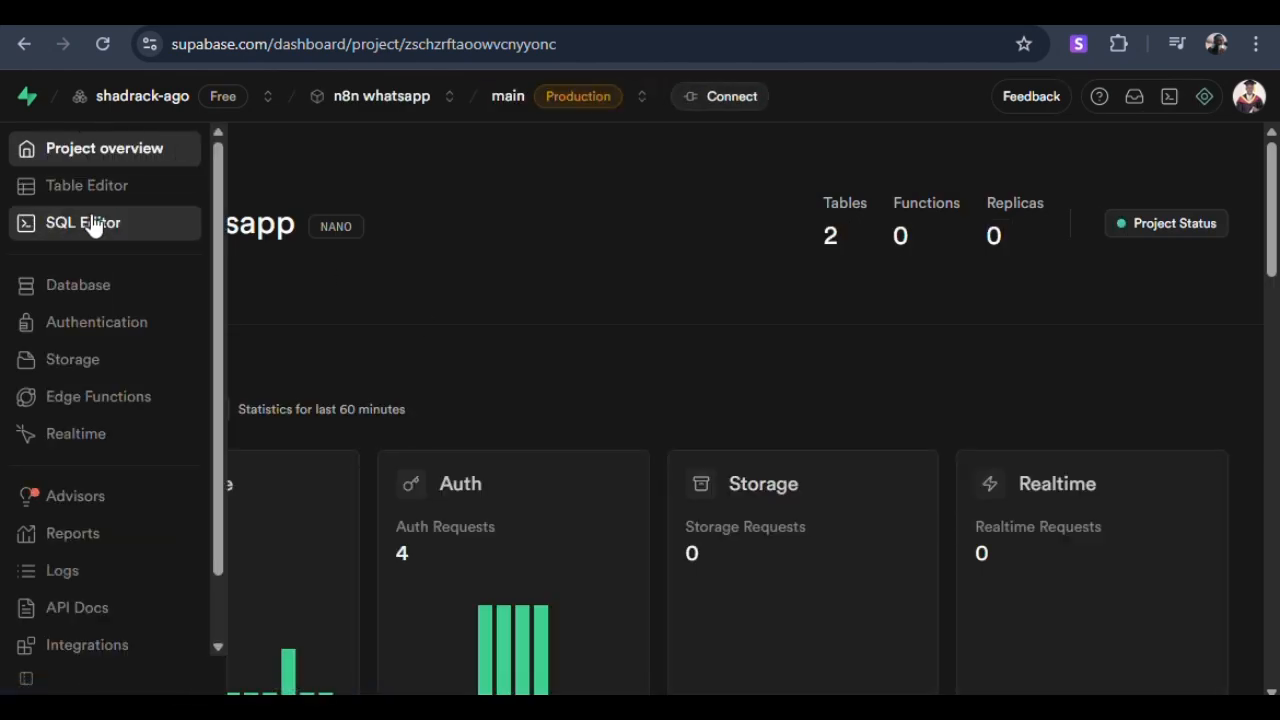
{"action": "left_click", "coordinate": [733, 97]}
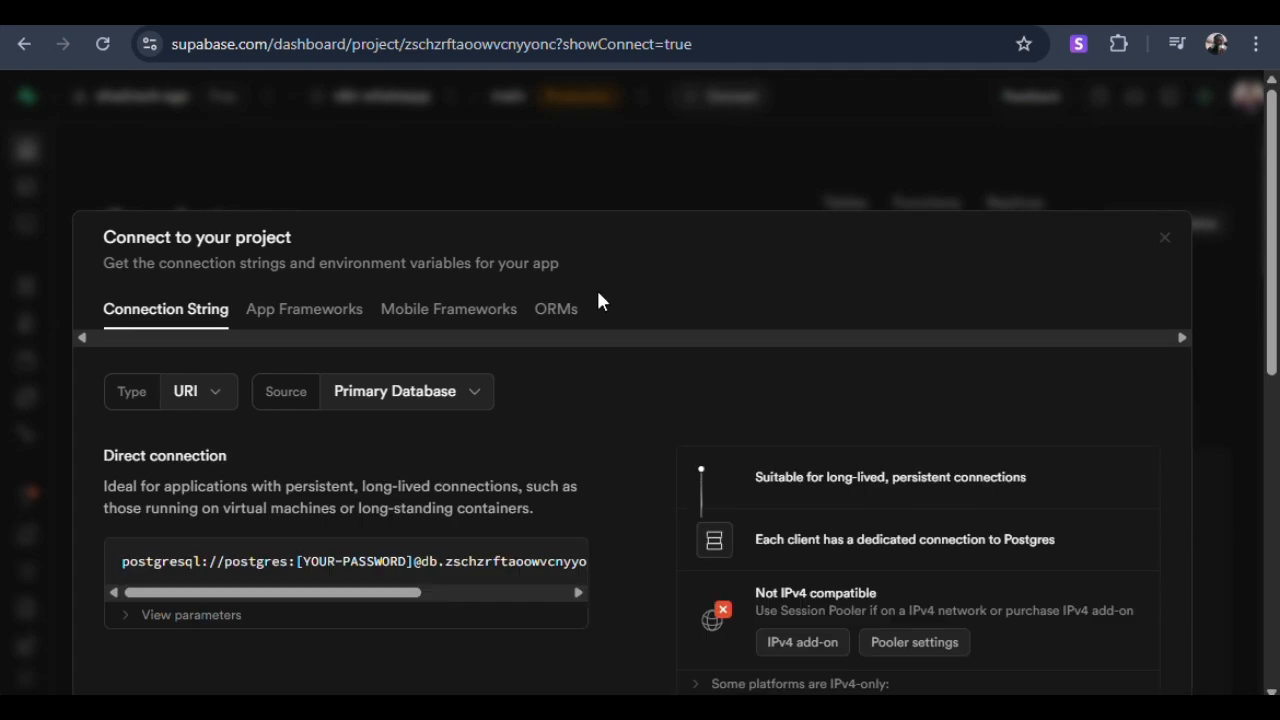
{"action": "scroll", "coordinate": [622, 447], "scroll_direction": "down", "scroll_amount": 2}
{"action": "scroll", "coordinate": [563, 497], "scroll_direction": "down", "scroll_amount": 2}
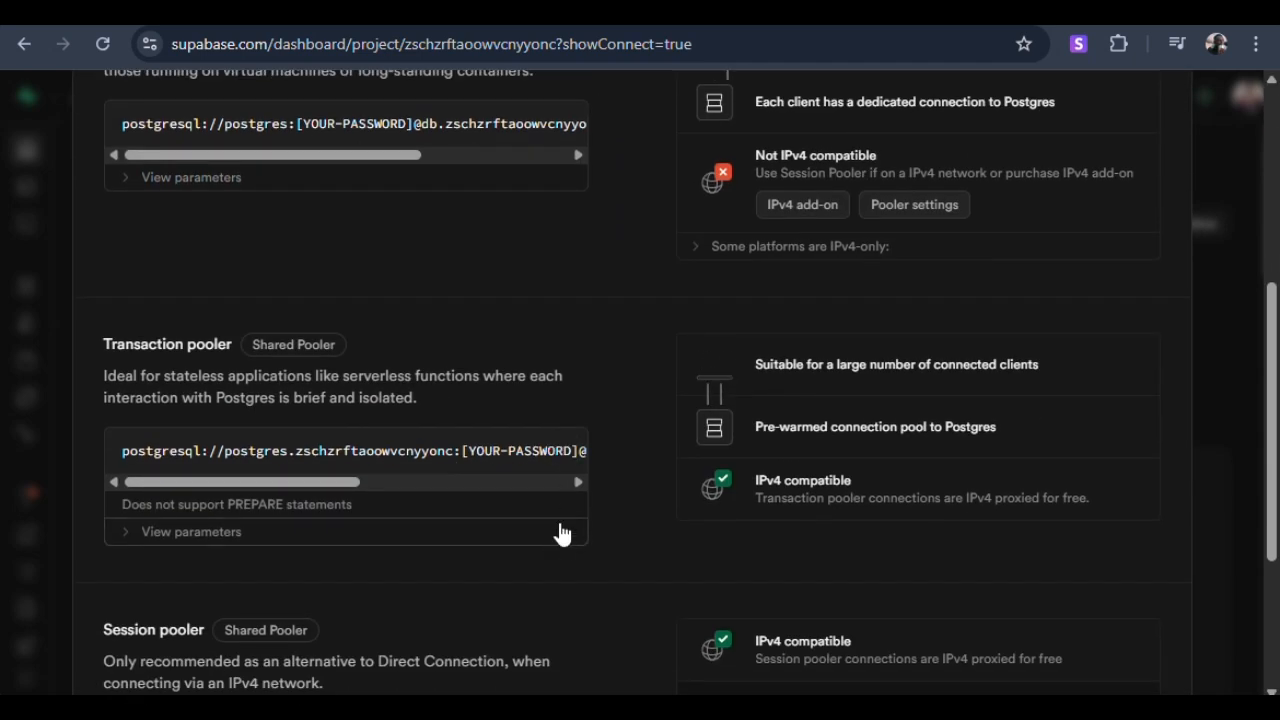
{"action": "left_click", "coordinate": [258, 533]}
{"action": "scroll", "coordinate": [415, 486], "scroll_direction": "down", "scroll_amount": 1}
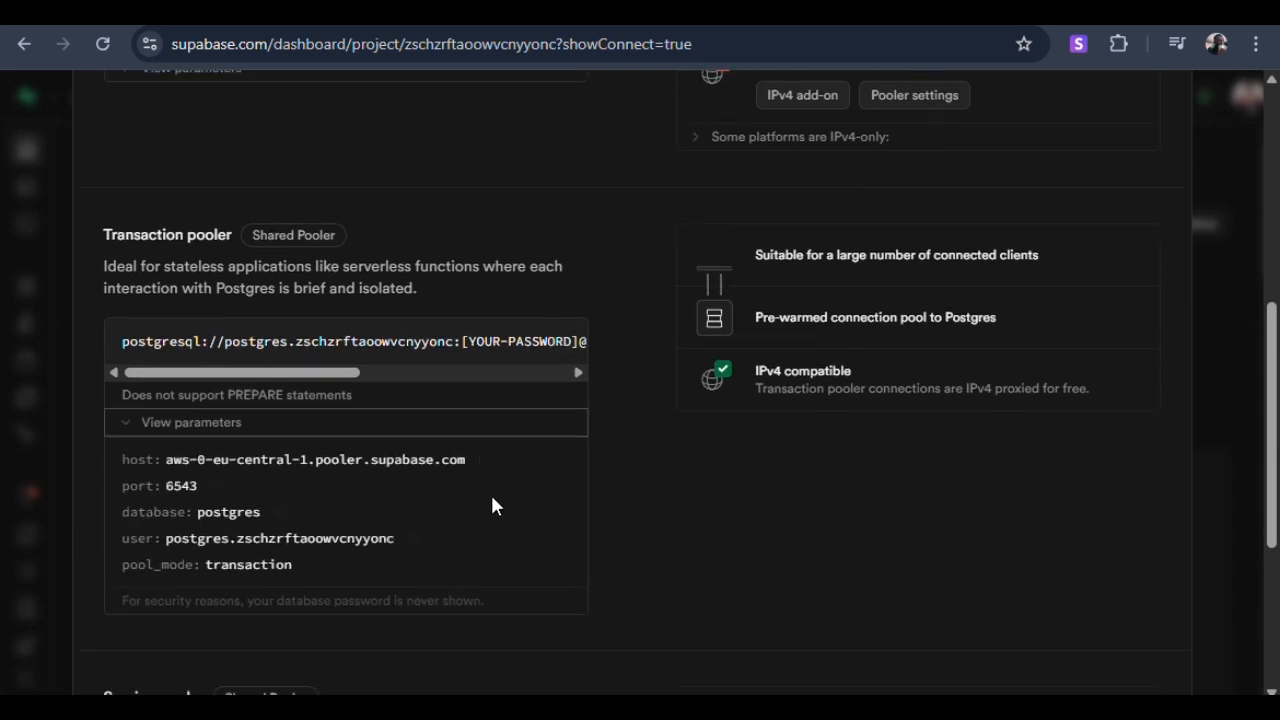
Switch back to the n8n workflow and replace AI Agent1's Simple Memory with a Postgres Chat Memory node.
{"action": "left_click", "coordinate": [915, 14]}
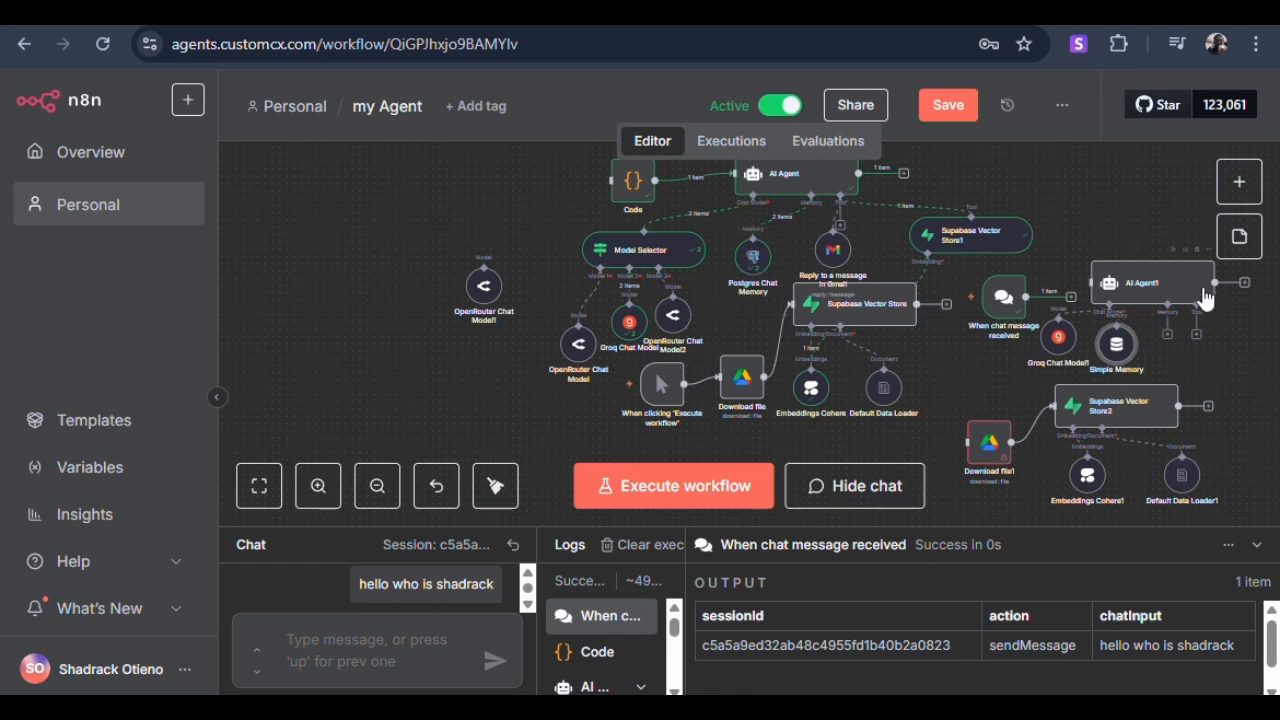
{"action": "left_click", "coordinate": [1117, 318]}
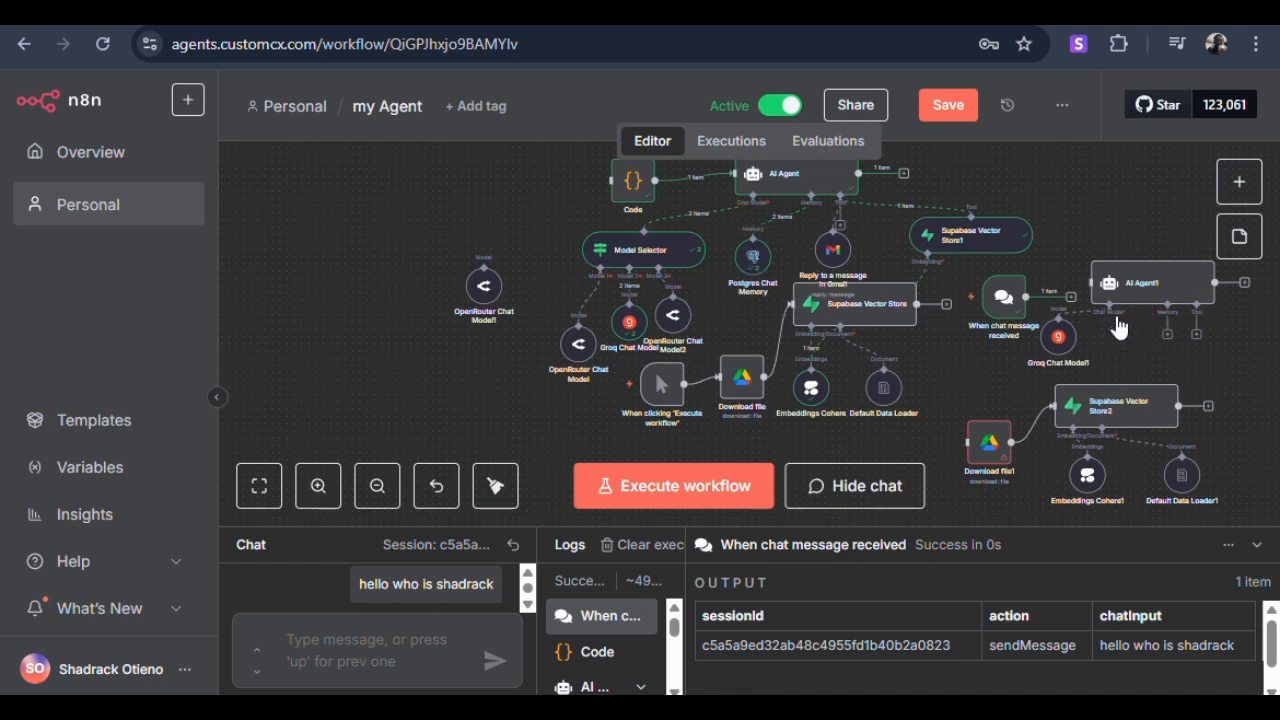
{"action": "left_click", "coordinate": [1167, 335]}
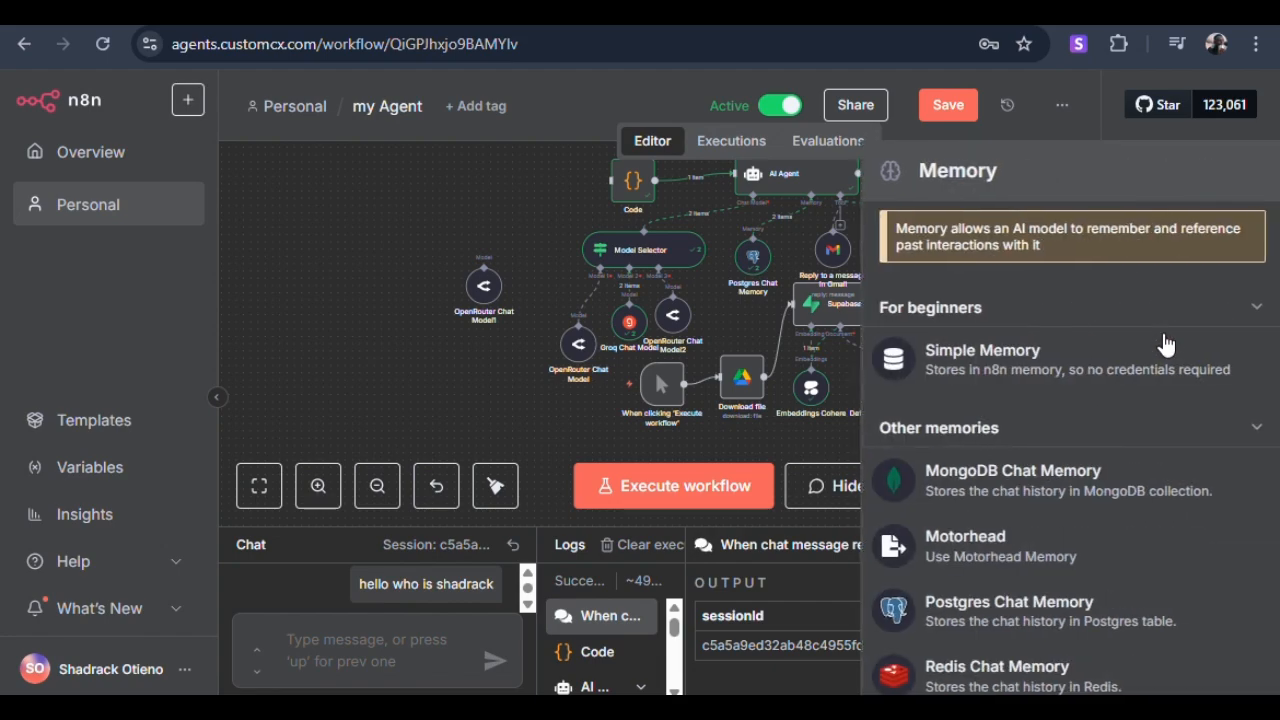
{"action": "scroll", "coordinate": [1027, 487], "scroll_direction": "down", "scroll_amount": 1}
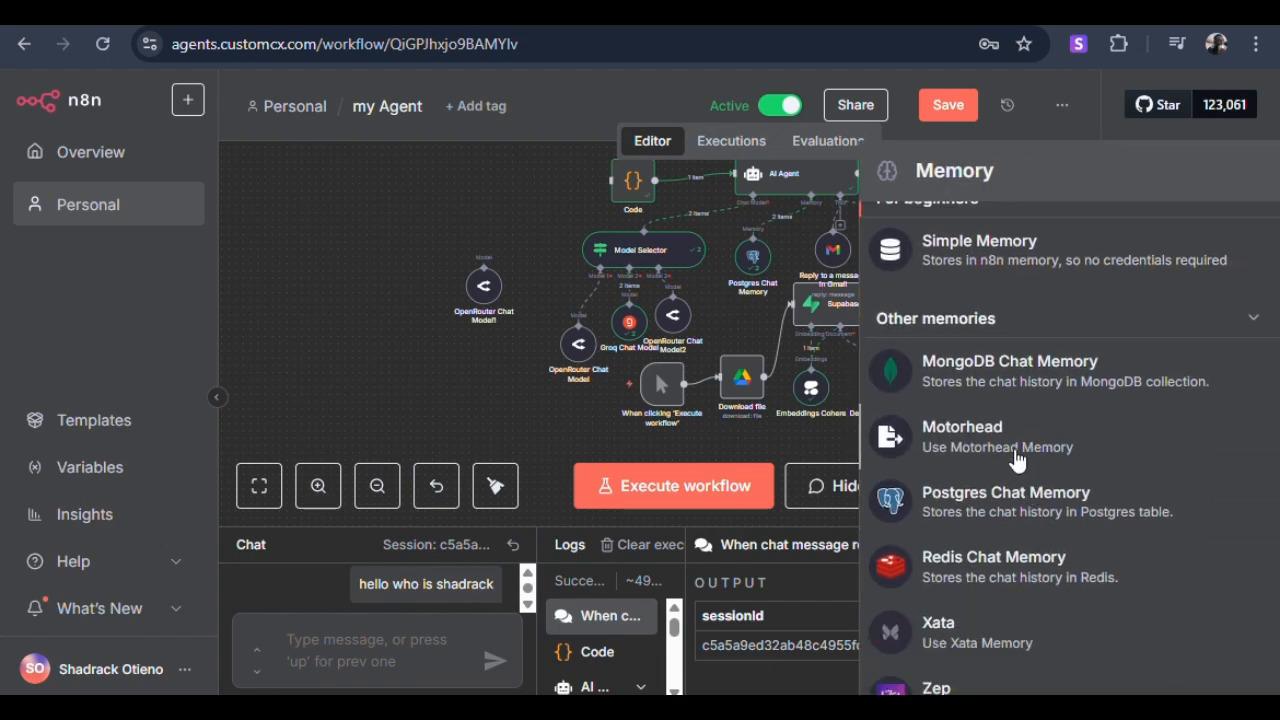
{"action": "left_click", "coordinate": [1008, 494]}
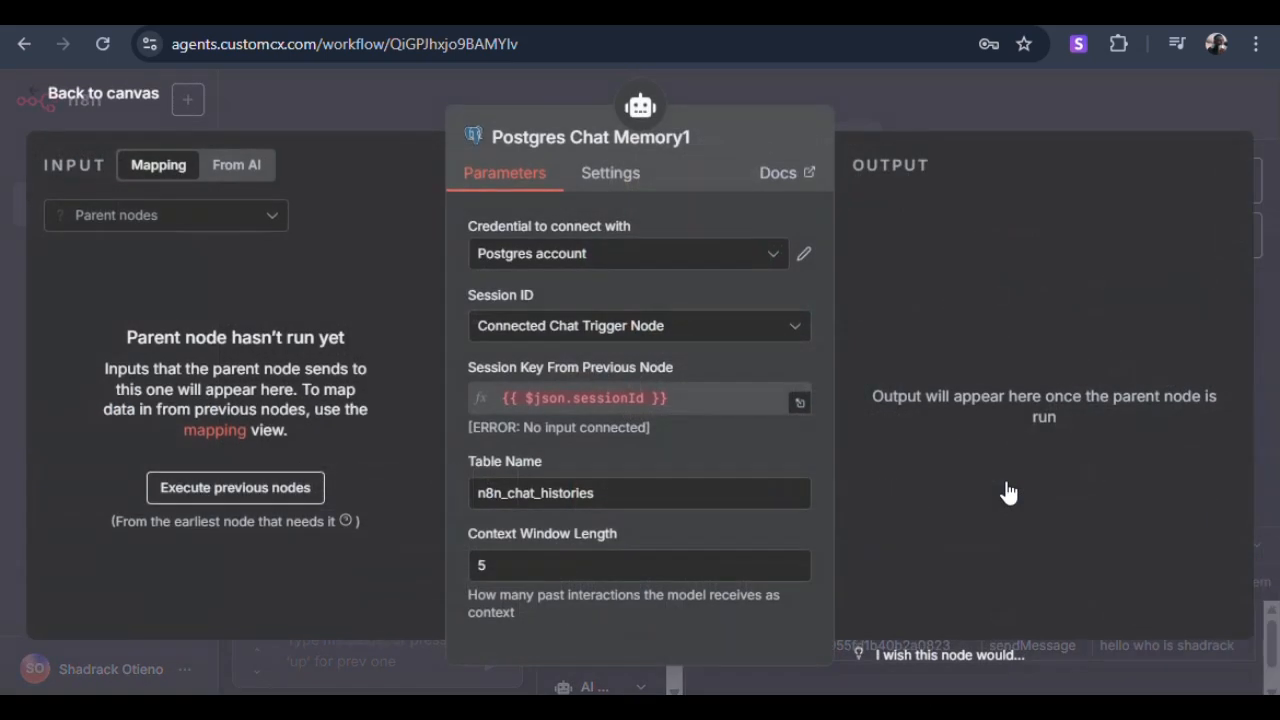
Start a new Postgres credential for the memory node and clear its default host.
{"action": "left_click", "coordinate": [657, 268]}
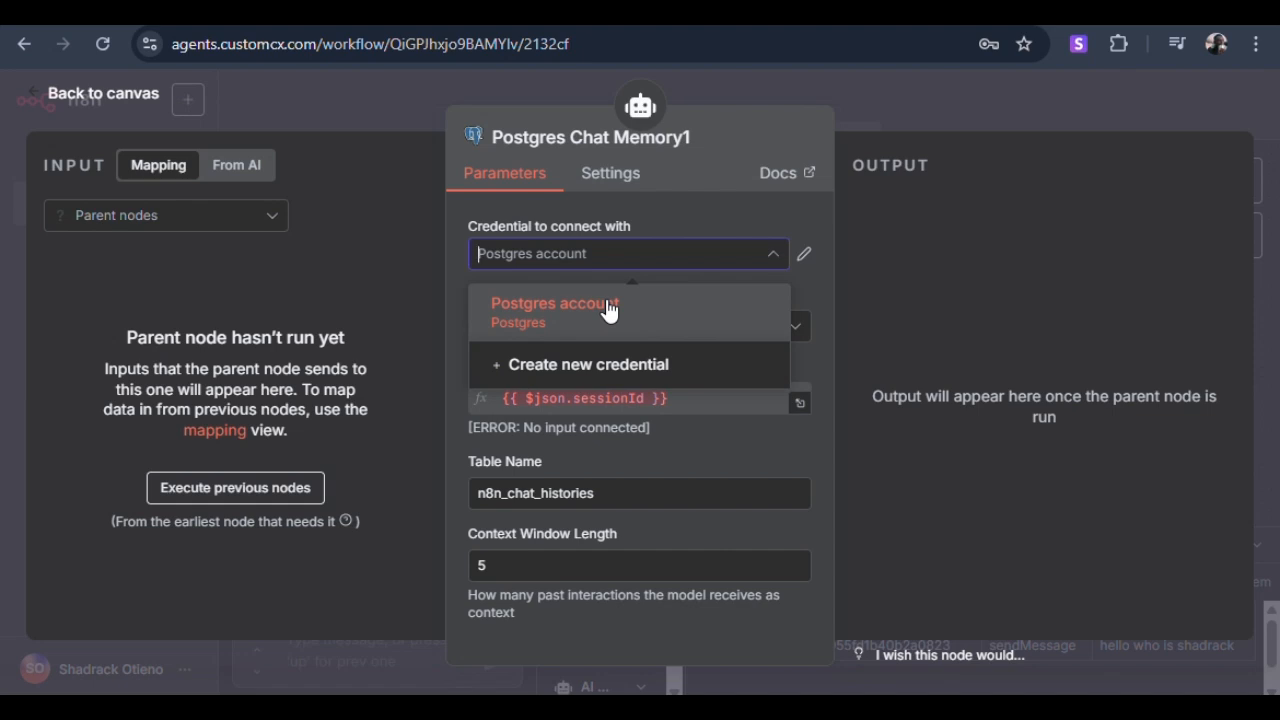
{"action": "left_click", "coordinate": [608, 368]}
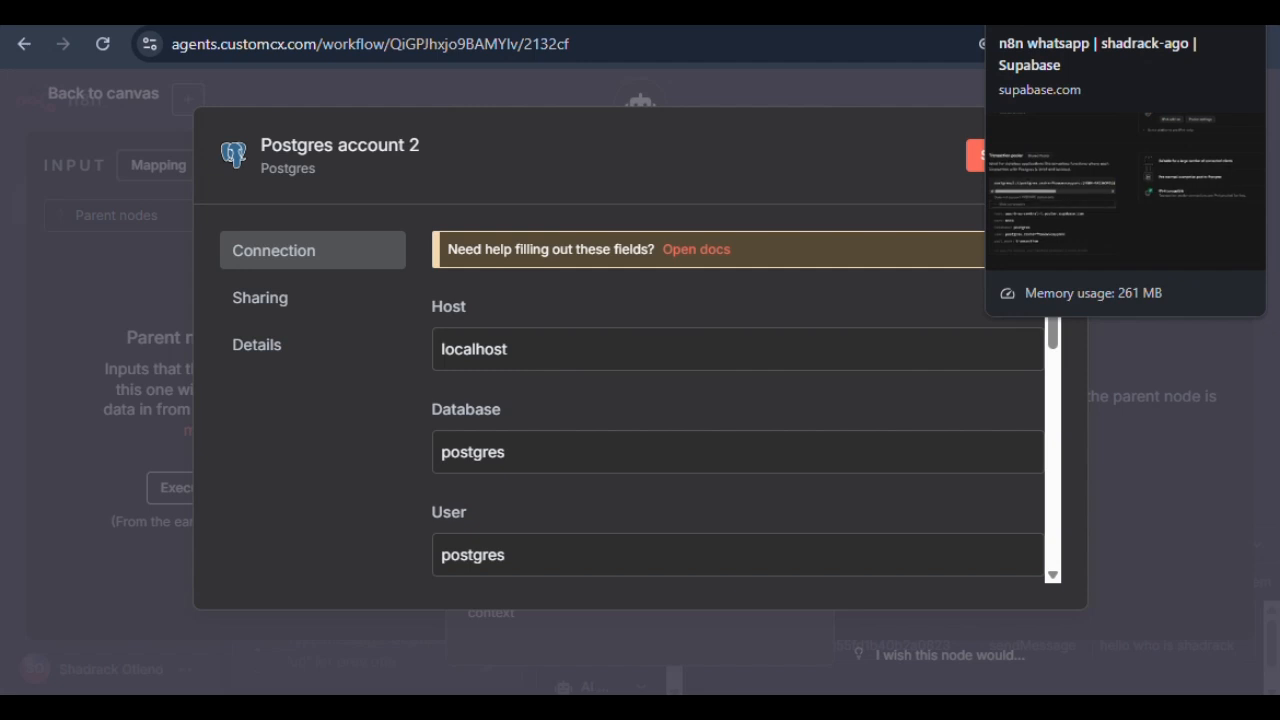
{"action": "scroll", "coordinate": [664, 461], "scroll_direction": "down", "scroll_amount": 3}
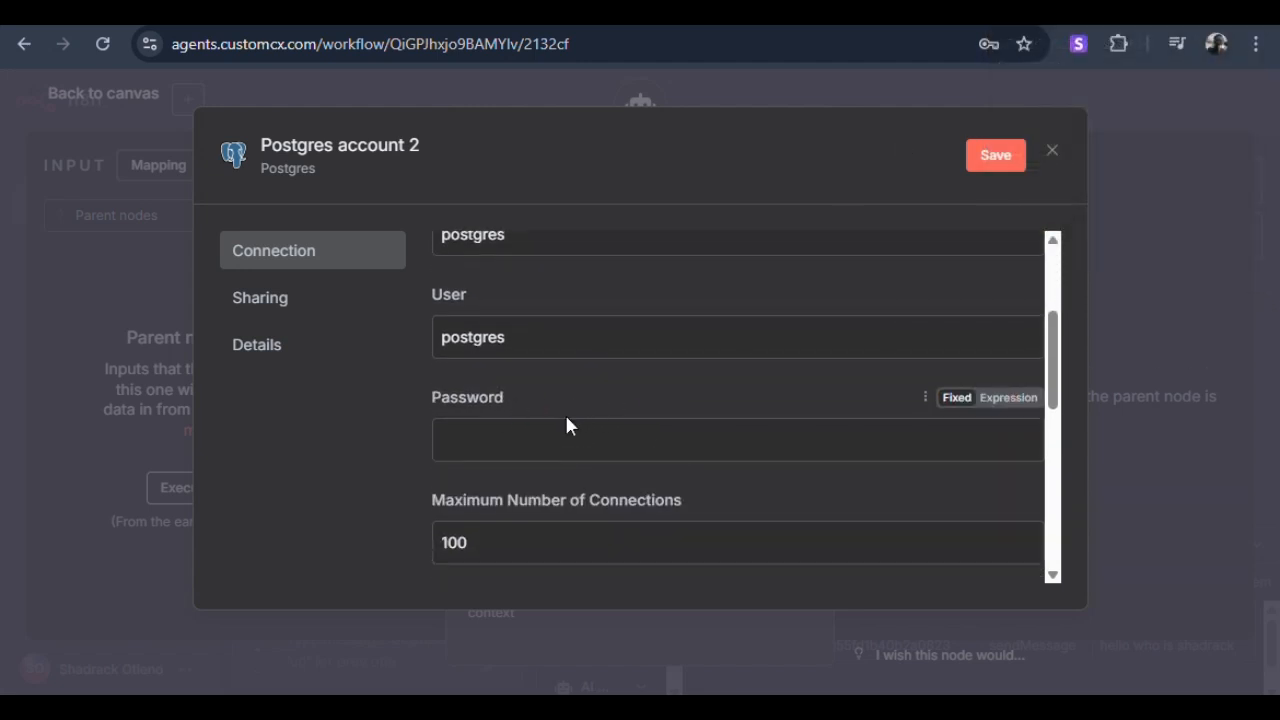
{"action": "scroll", "coordinate": [566, 423], "scroll_direction": "up", "scroll_amount": 3}
{"action": "key", "text": "ctrl+a"}
{"action": "key", "text": "BackSpace"}
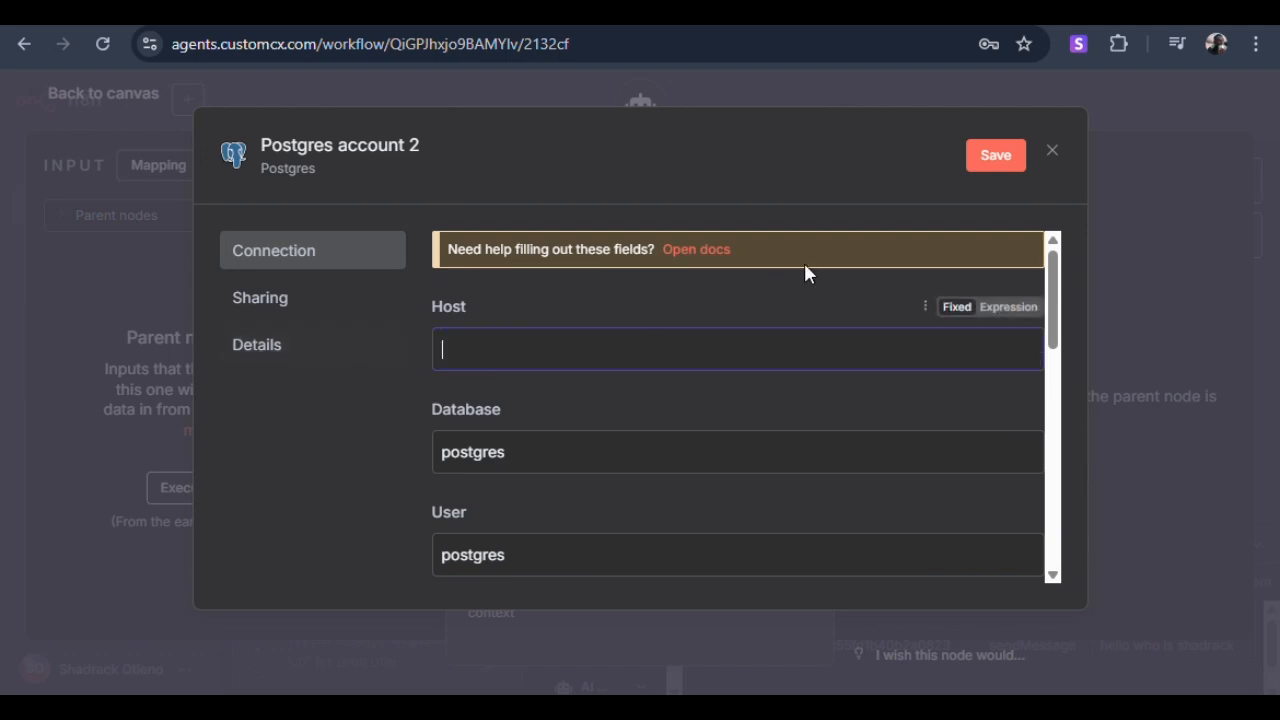
Switch to Supabase, close the connection details, and copy the project URL from the project's Data API settings.
{"action": "left_click", "coordinate": [1010, 14]}
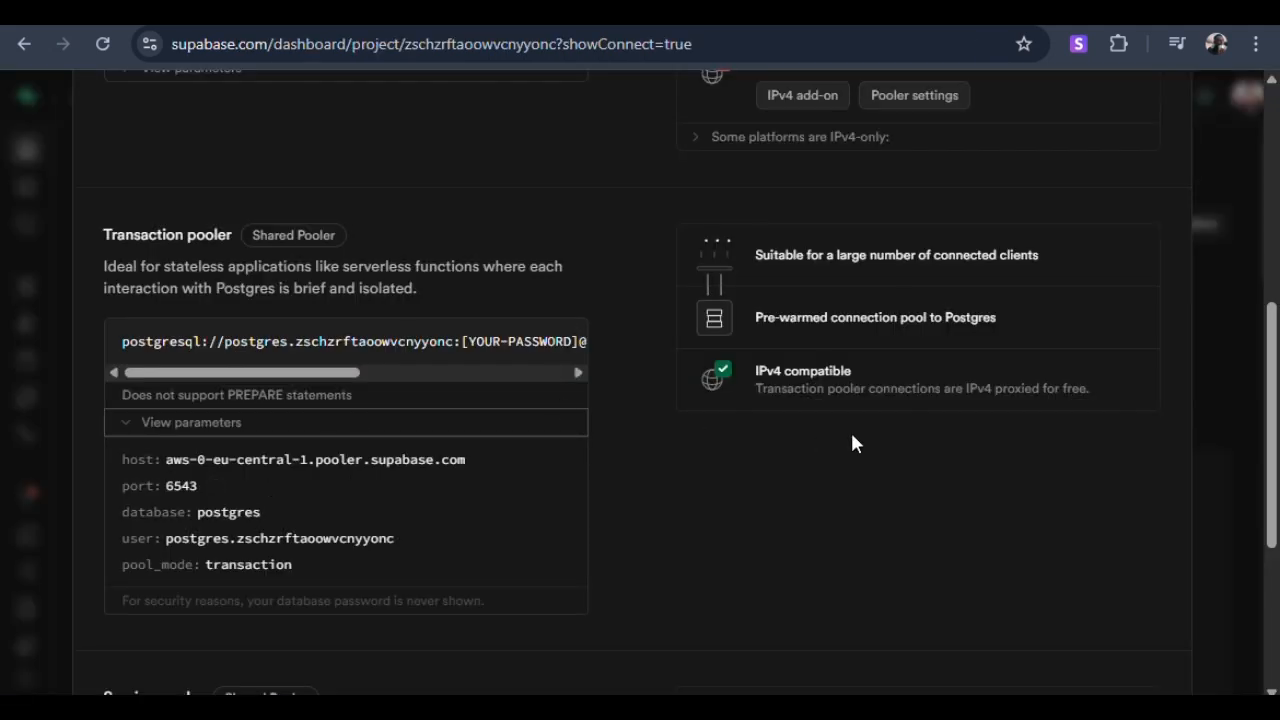
{"action": "scroll", "coordinate": [819, 440], "scroll_direction": "up", "scroll_amount": 5}
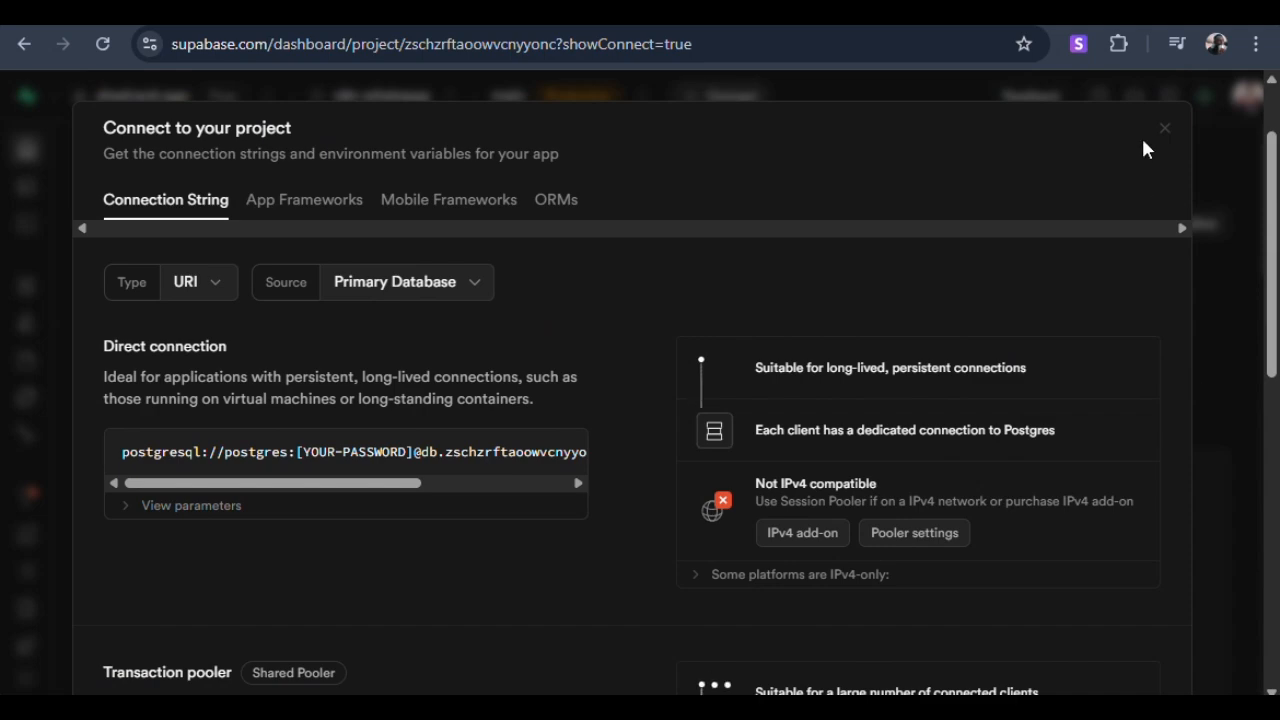
{"action": "left_click", "coordinate": [1163, 130]}
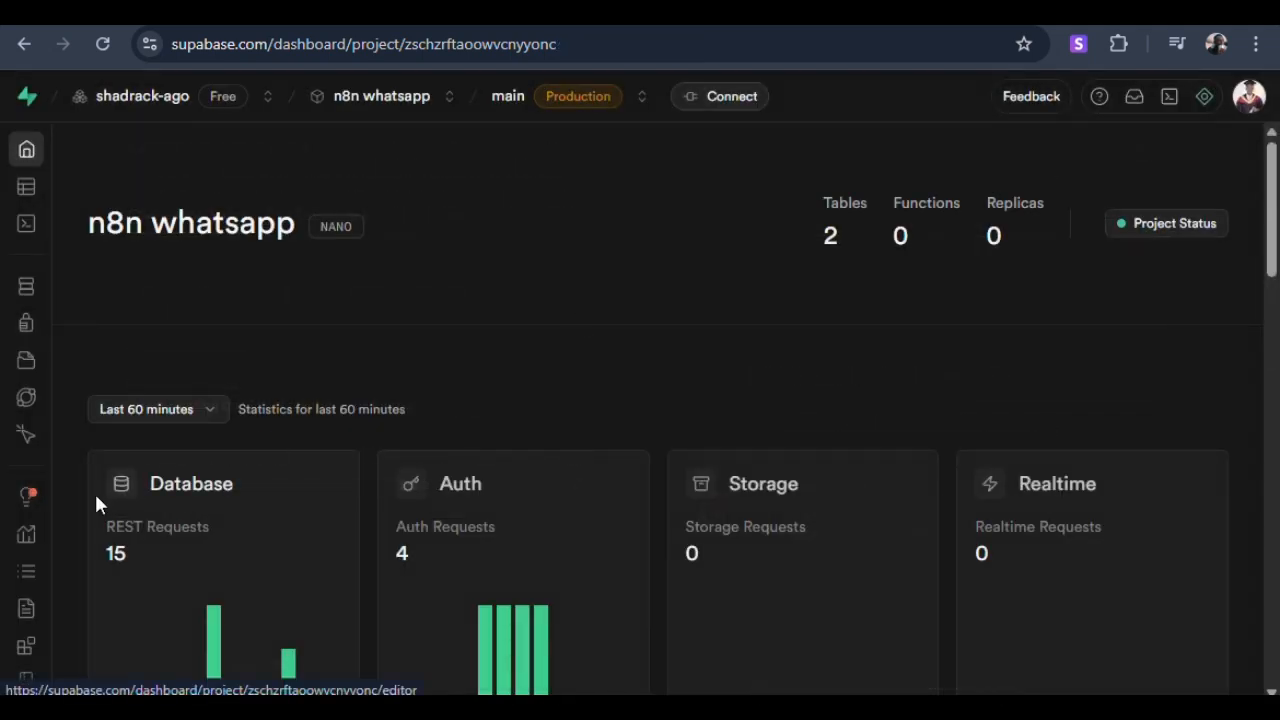
{"action": "scroll", "coordinate": [100, 500], "scroll_direction": "down", "scroll_amount": 3}
{"action": "mouse_move", "coordinate": [50, 645]}
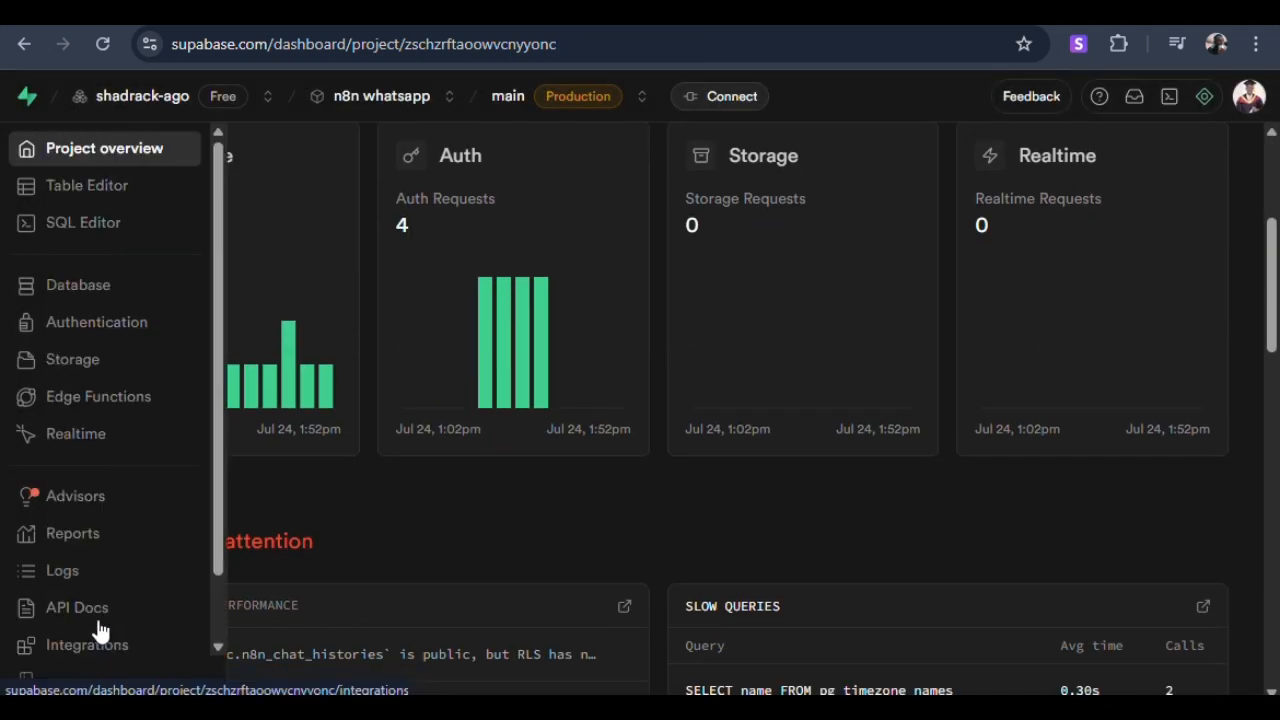
{"action": "scroll", "coordinate": [93, 640], "scroll_direction": "down", "scroll_amount": 1}
{"action": "left_click", "coordinate": [135, 642]}
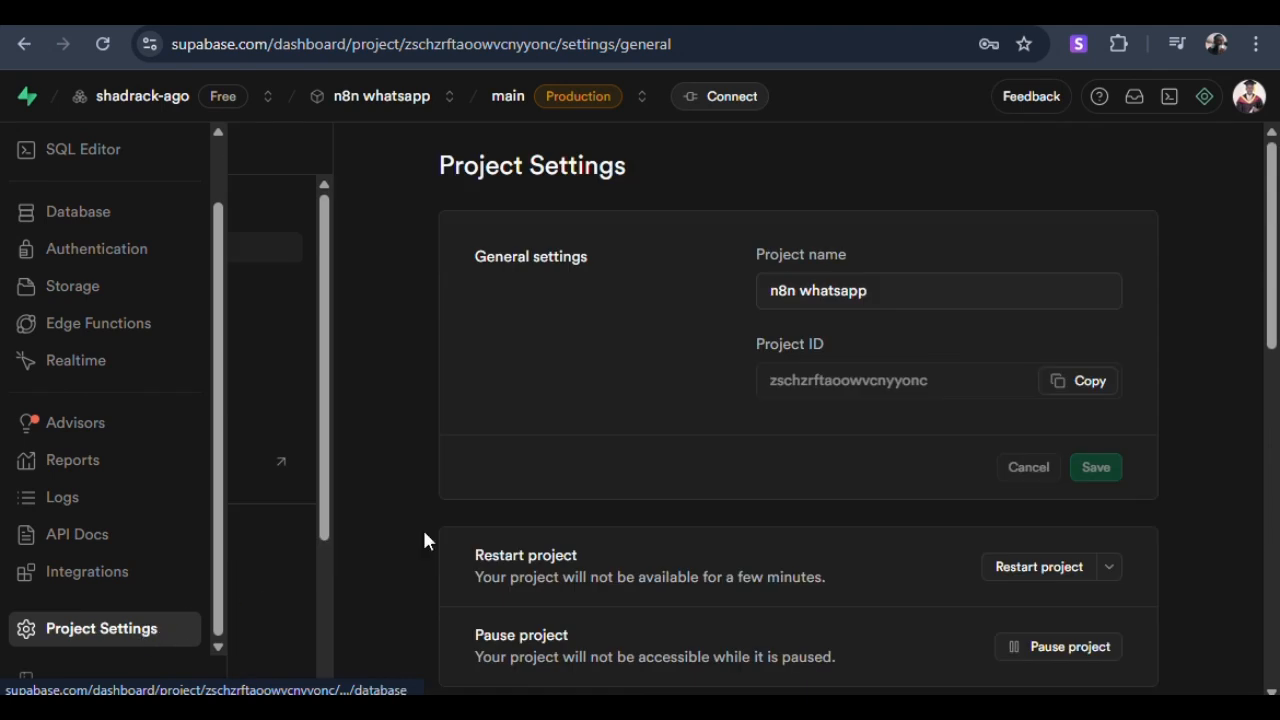
{"action": "scroll", "coordinate": [200, 535], "scroll_direction": "down", "scroll_amount": 2}
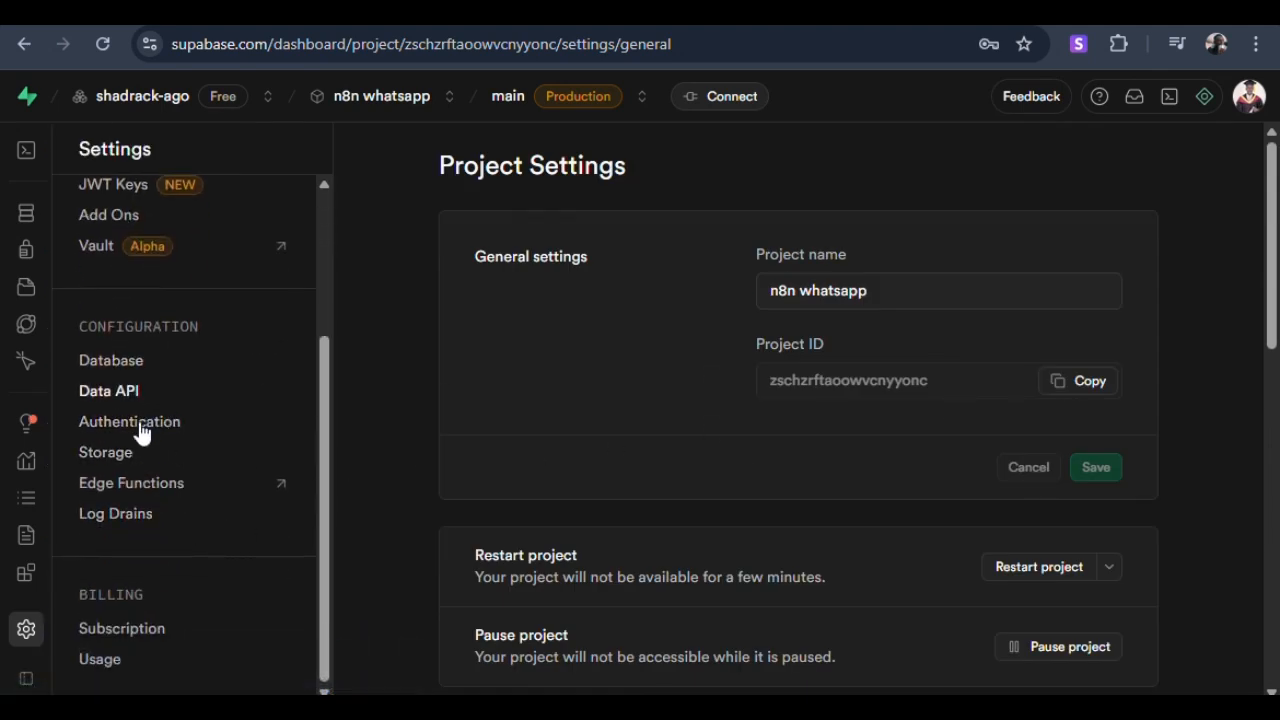
{"action": "left_click", "coordinate": [177, 390]}
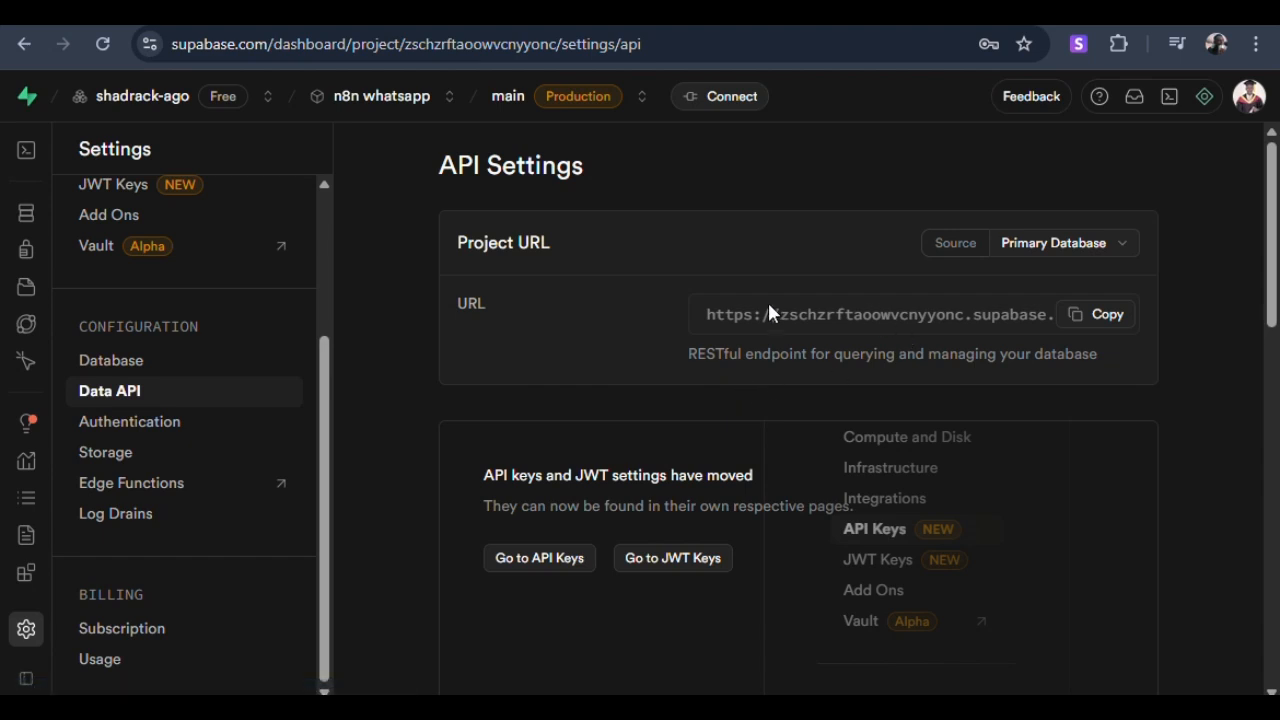
{"action": "left_click", "coordinate": [1101, 316]}
Return to n8n and discard the unsaved new Postgres credential.
{"action": "left_click", "coordinate": [880, 12]}
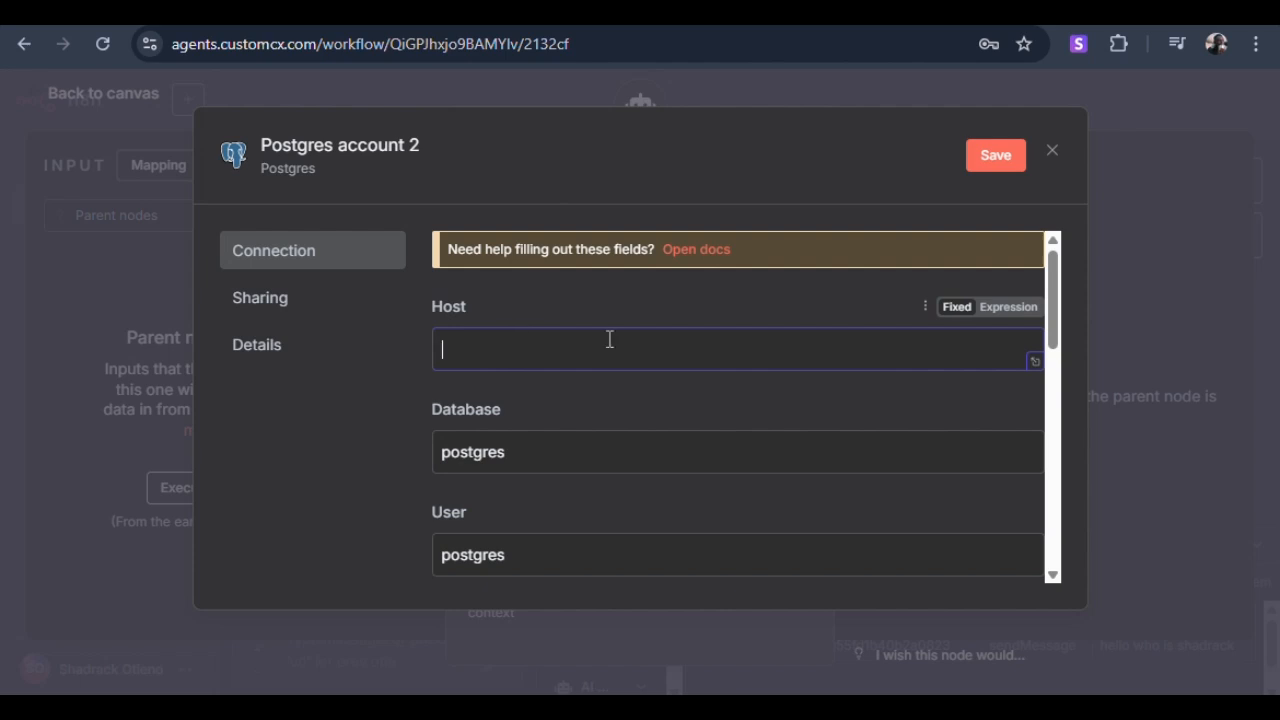
{"action": "left_click", "coordinate": [1053, 155]}
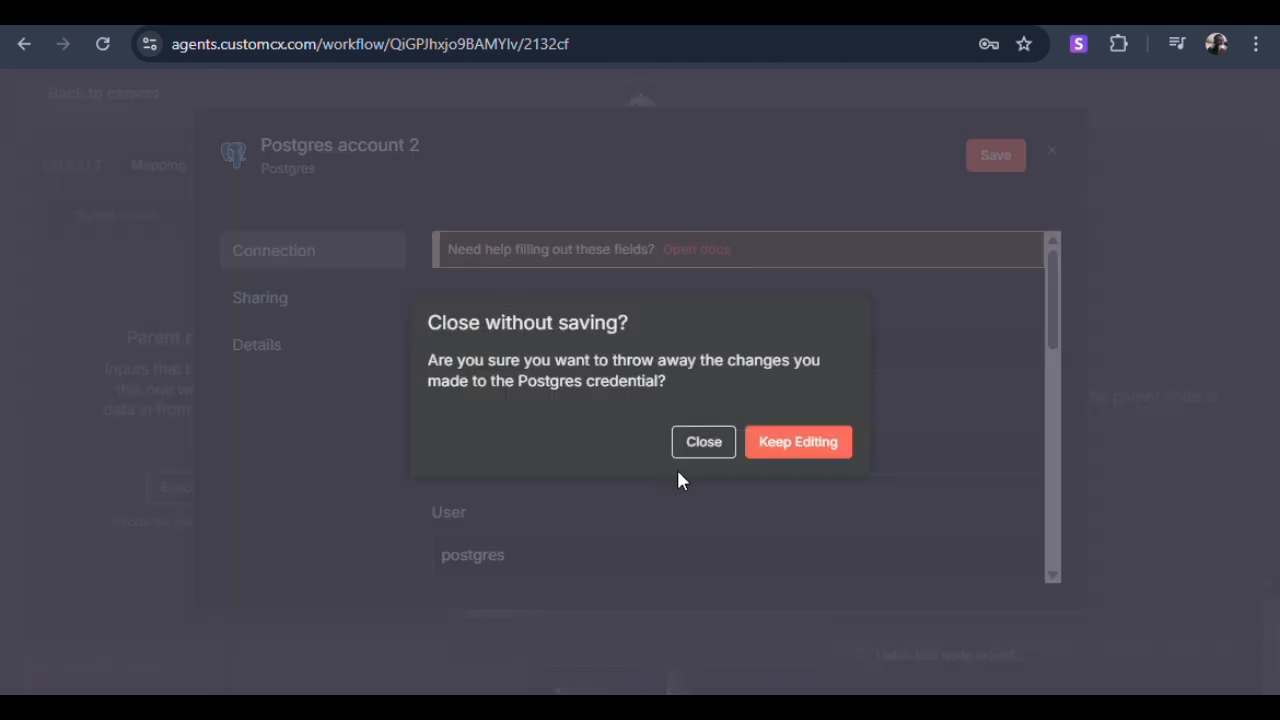
{"action": "left_click", "coordinate": [722, 445]}
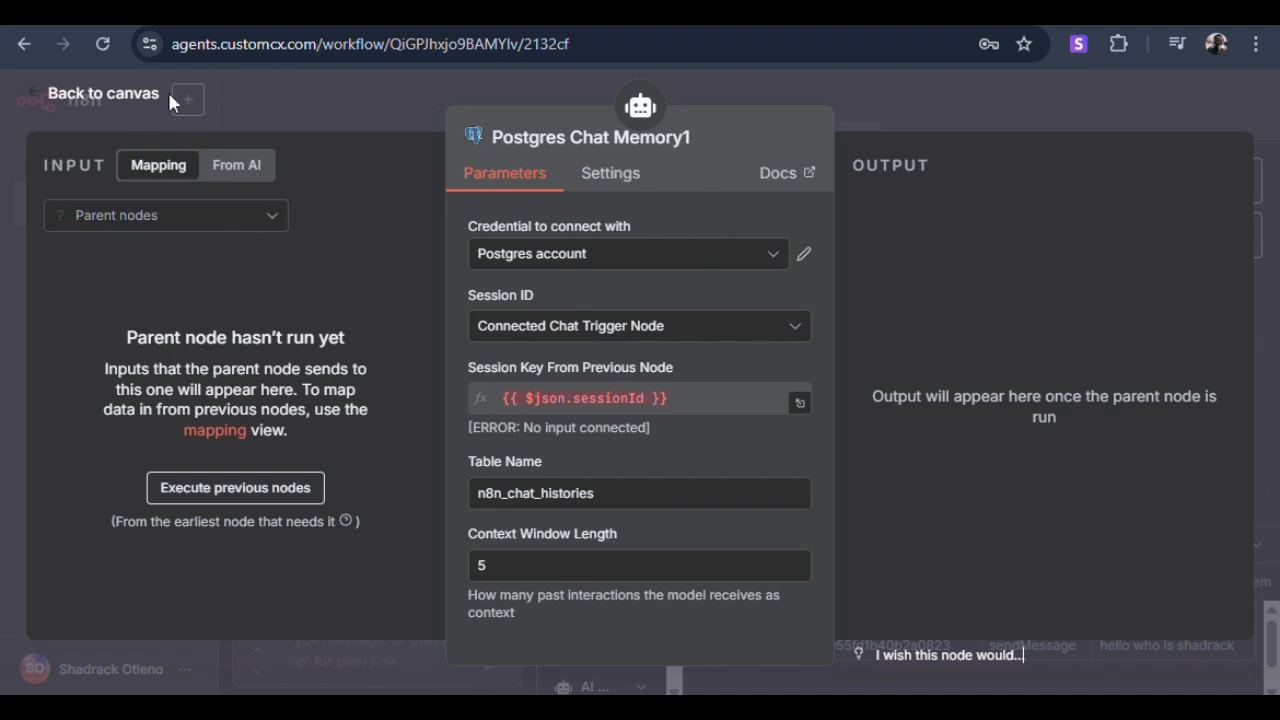
Place the Postgres Chat Memory1 node below AI Agent1 on the canvas, and shift the existing Model Selector slightly down.
{"action": "left_click", "coordinate": [143, 98]}
{"action": "left_click_drag", "start_coordinate": [1116, 374], "coordinate": [1123, 343]}
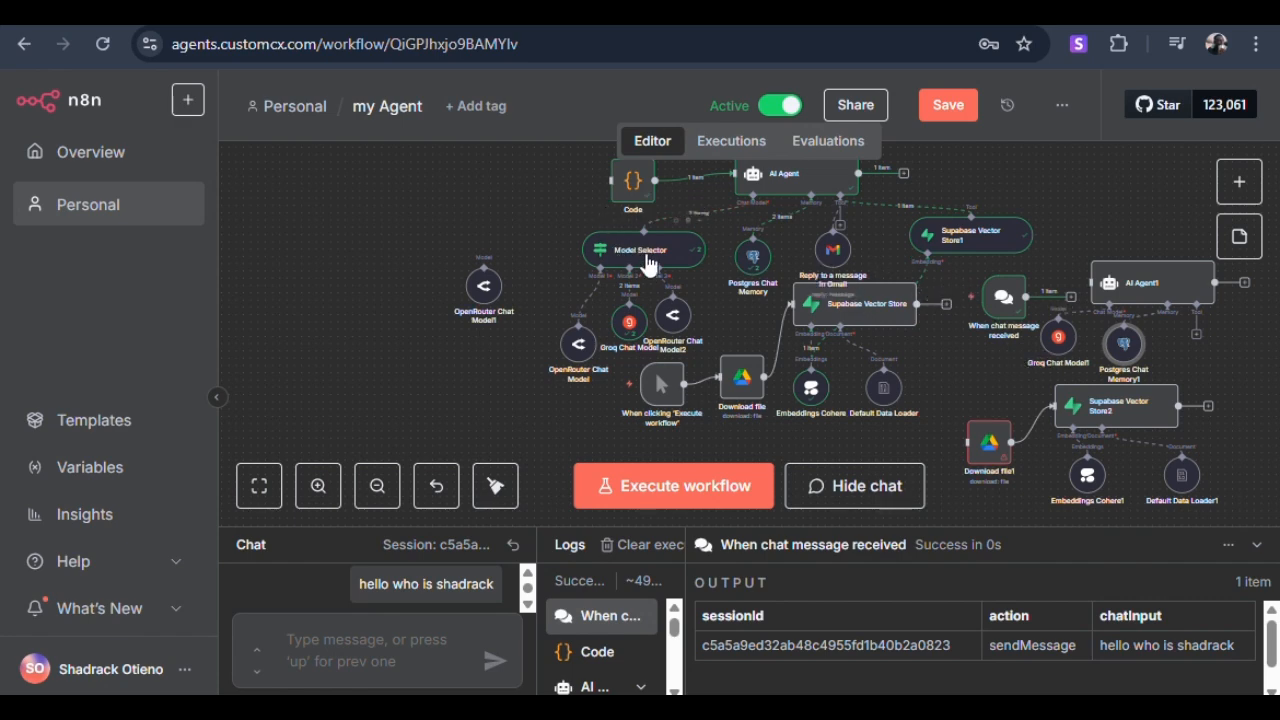
{"action": "left_click_drag", "start_coordinate": [647, 263], "coordinate": [652, 270]}
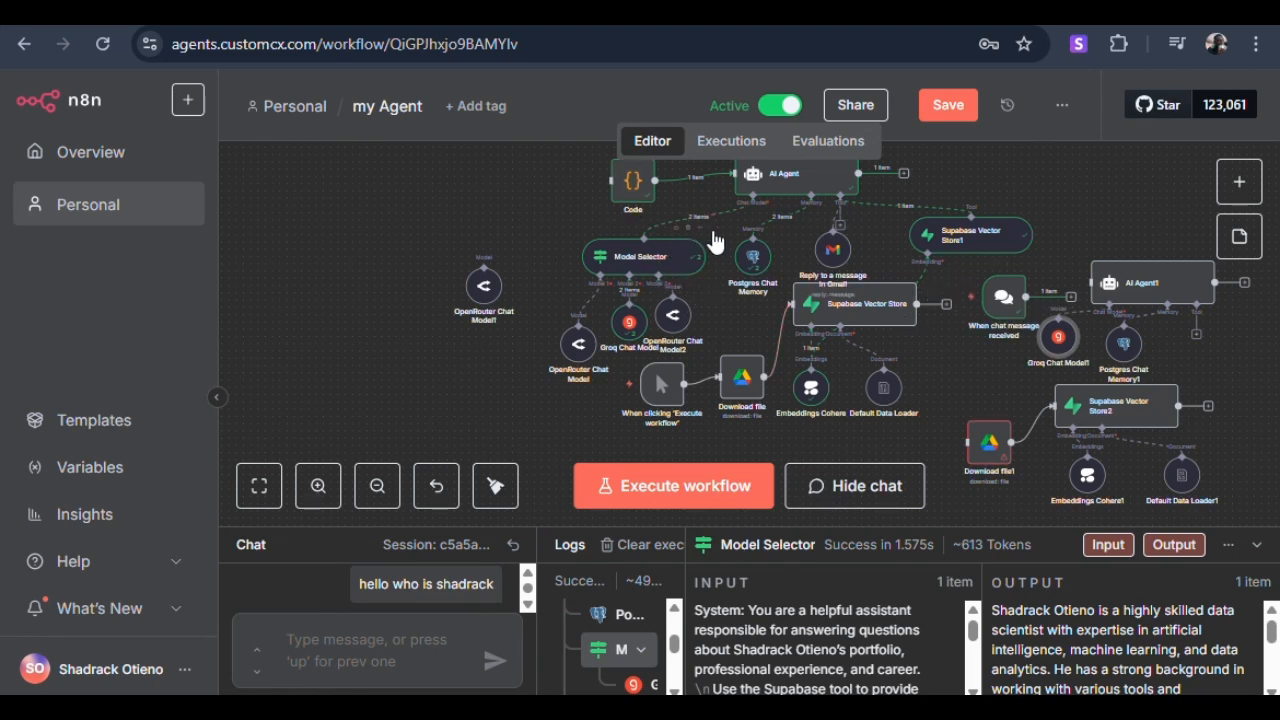
Move Groq Chat Model1 aside and disconnect it from AI Agent1, then attach a Model Selector as the agent's chat model.
{"action": "left_click_drag", "start_coordinate": [1063, 340], "coordinate": [983, 376]}
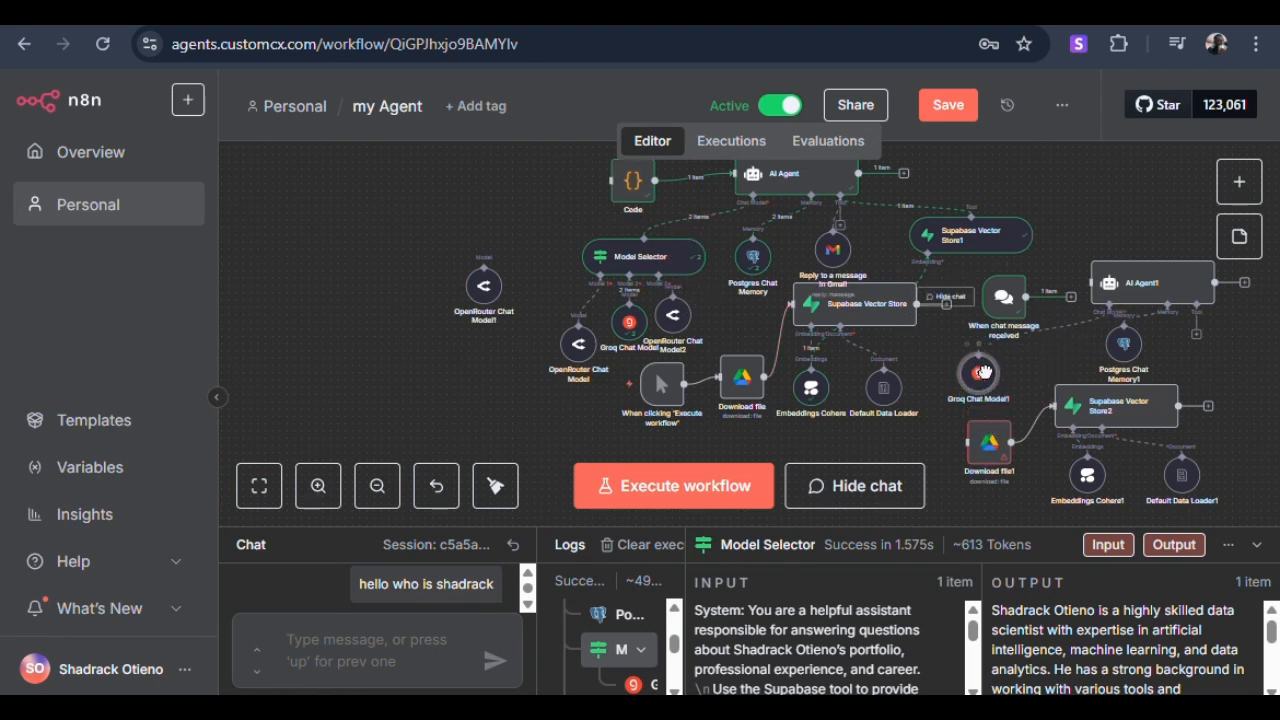
{"action": "left_click", "coordinate": [1079, 320]}
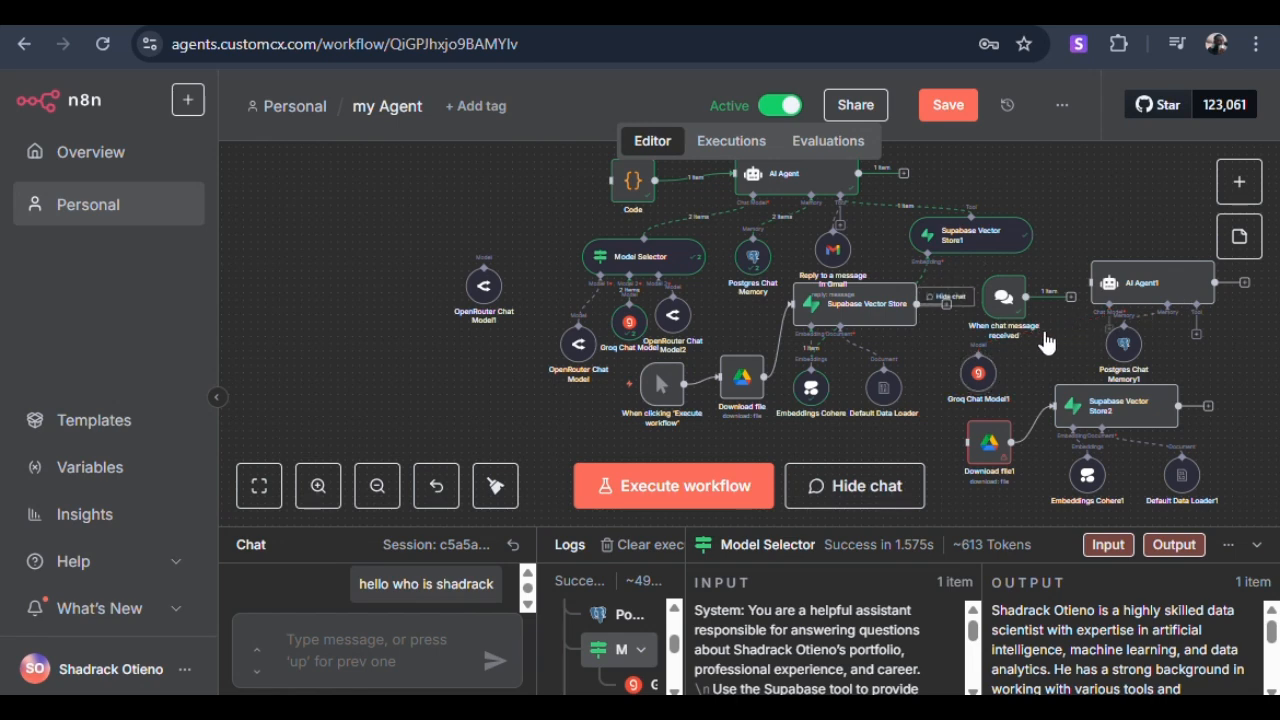
{"action": "left_click_drag", "start_coordinate": [1116, 348], "coordinate": [1138, 348]}
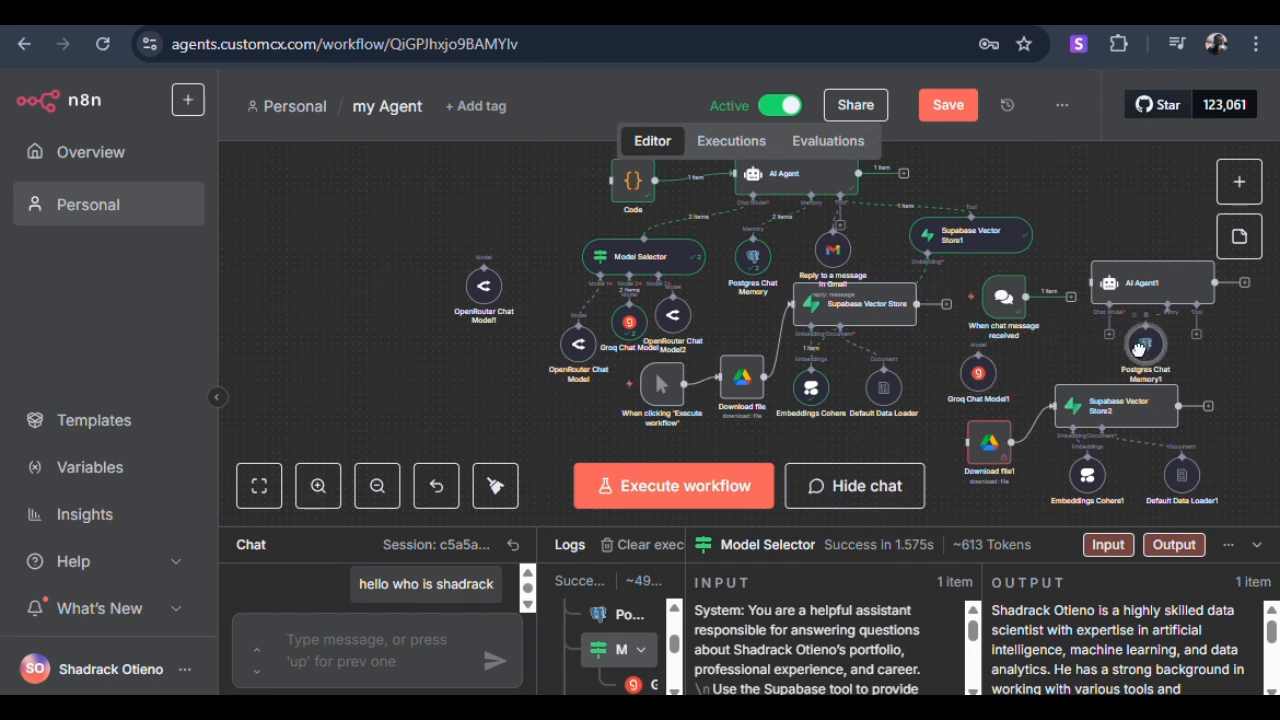
{"action": "left_click", "coordinate": [1109, 336]}
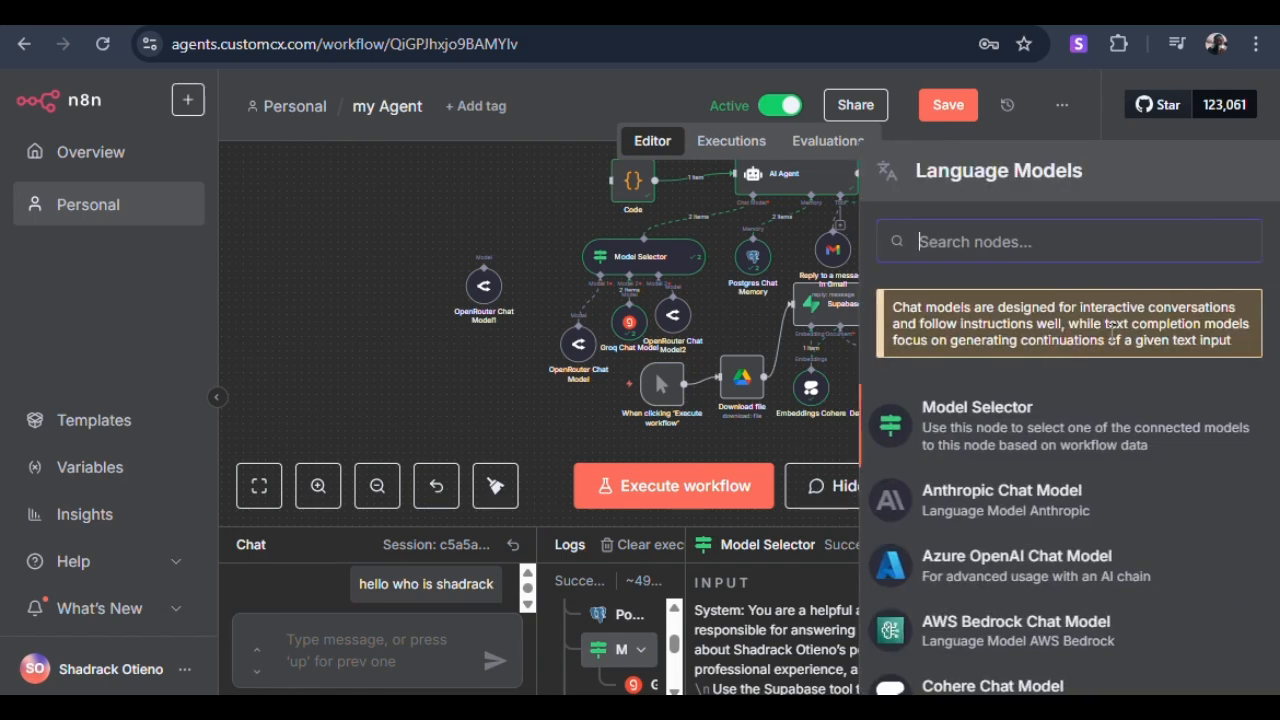
{"action": "left_click", "coordinate": [1018, 432]}
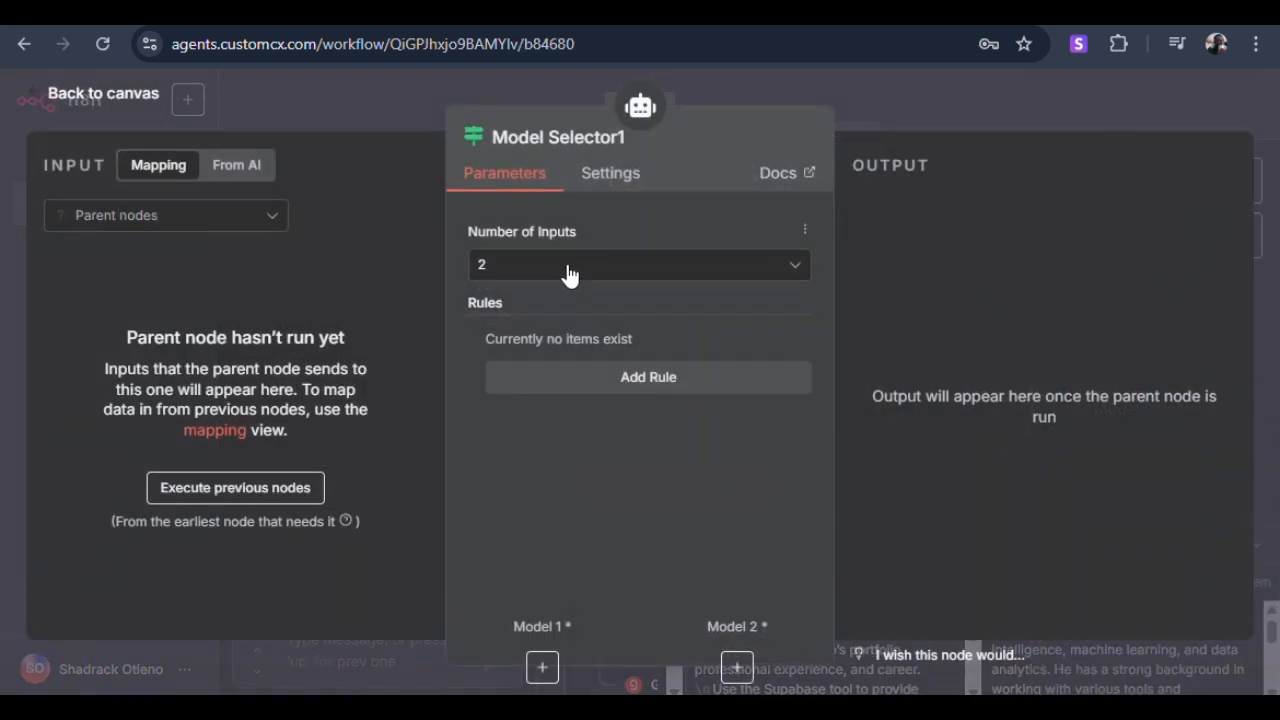
Add a rule for Model 1 to Model Selector1, and place the node just below AI Agent1 on the canvas.
{"action": "left_click", "coordinate": [689, 379]}
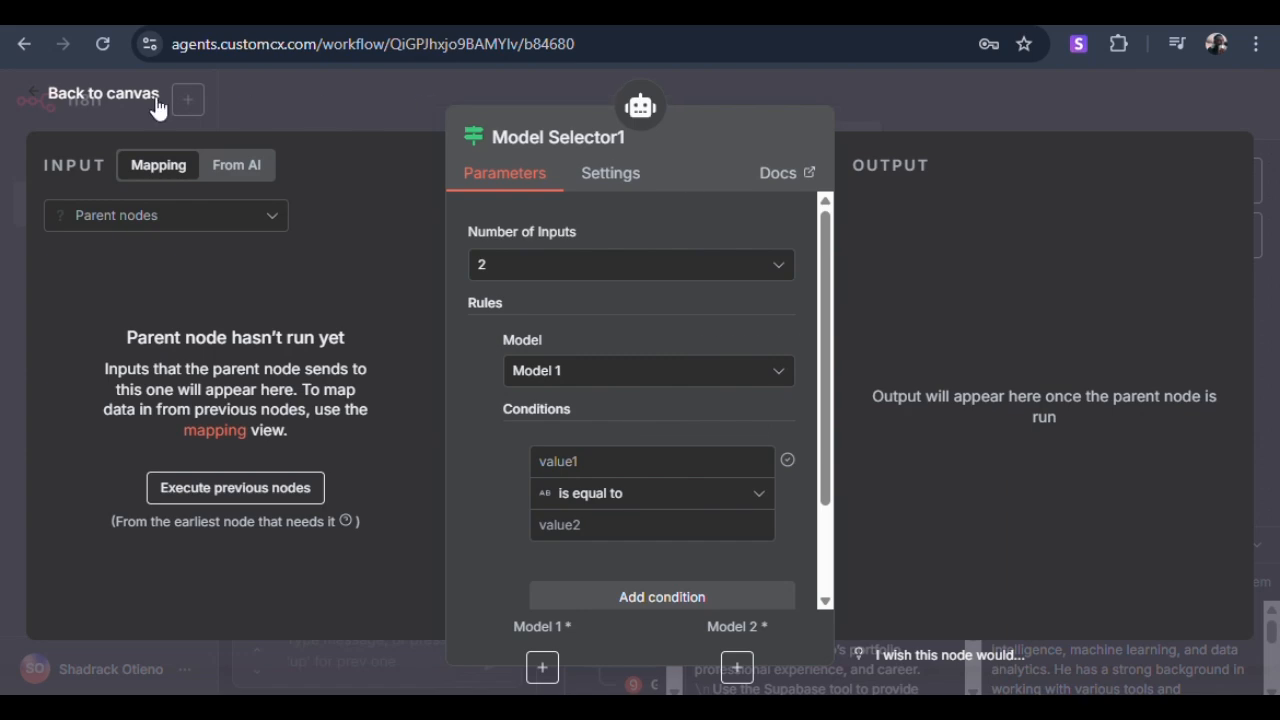
{"action": "left_click", "coordinate": [128, 92]}
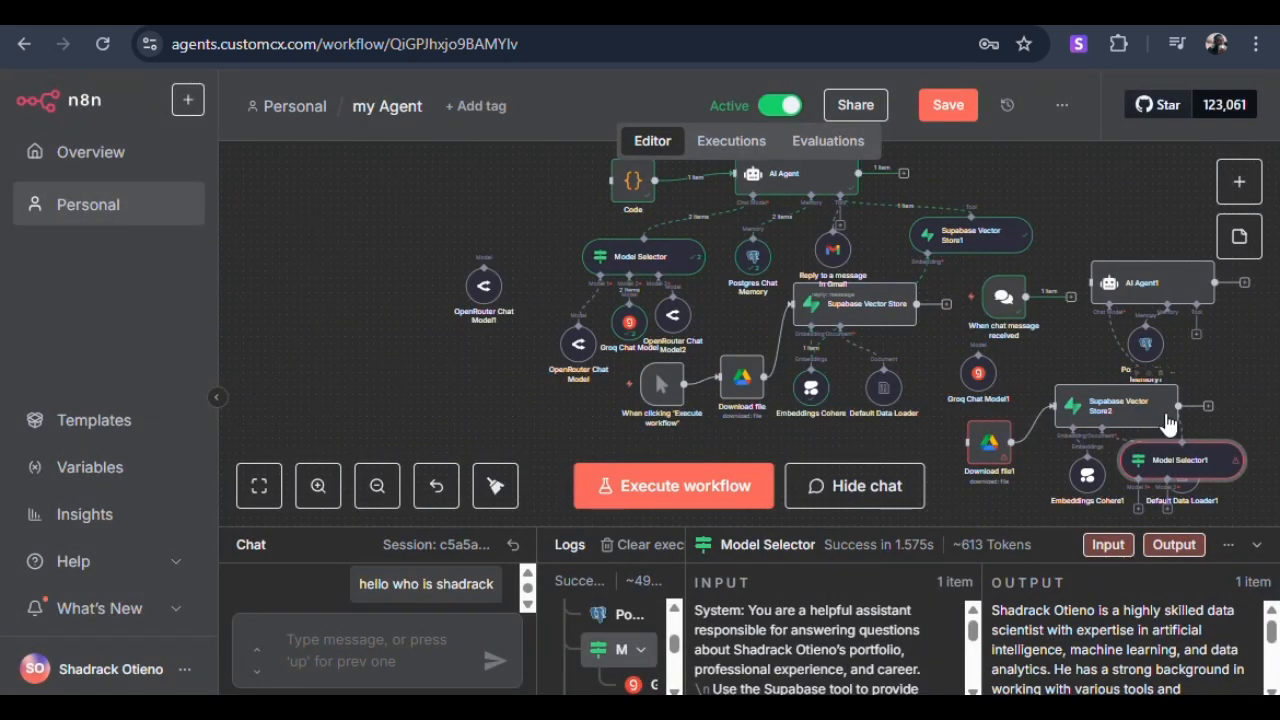
{"action": "left_click_drag", "start_coordinate": [1192, 461], "coordinate": [1076, 330]}
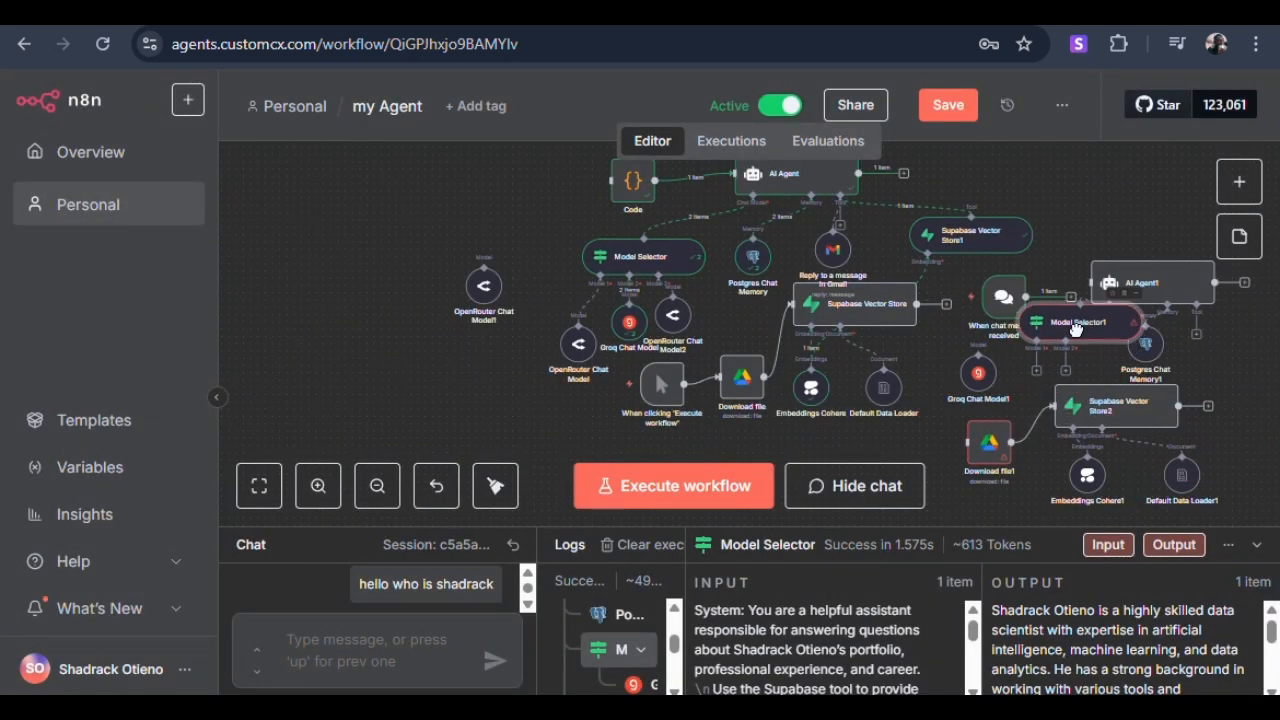
Connect Groq Chat Model1 as the first model of Model Selector1, and add a Cohere Chat Model as its second model.
{"action": "left_click_drag", "start_coordinate": [982, 377], "coordinate": [990, 384]}
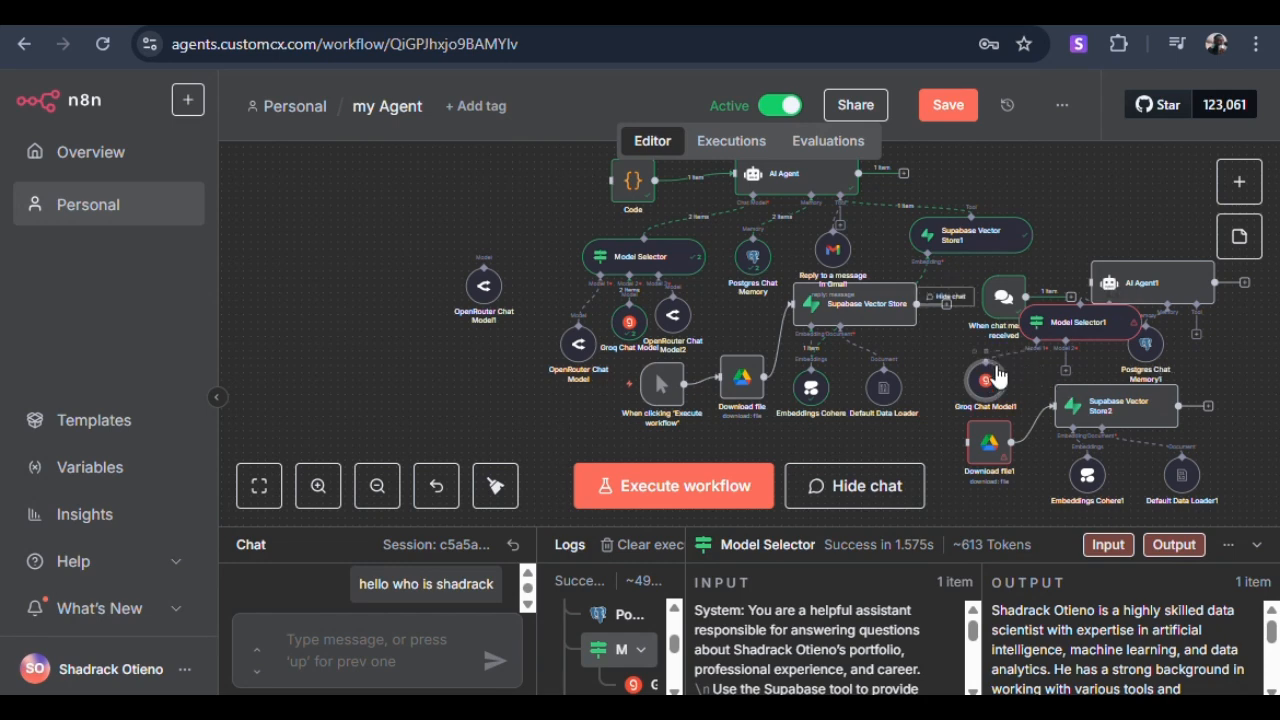
{"action": "left_click", "coordinate": [1066, 374]}
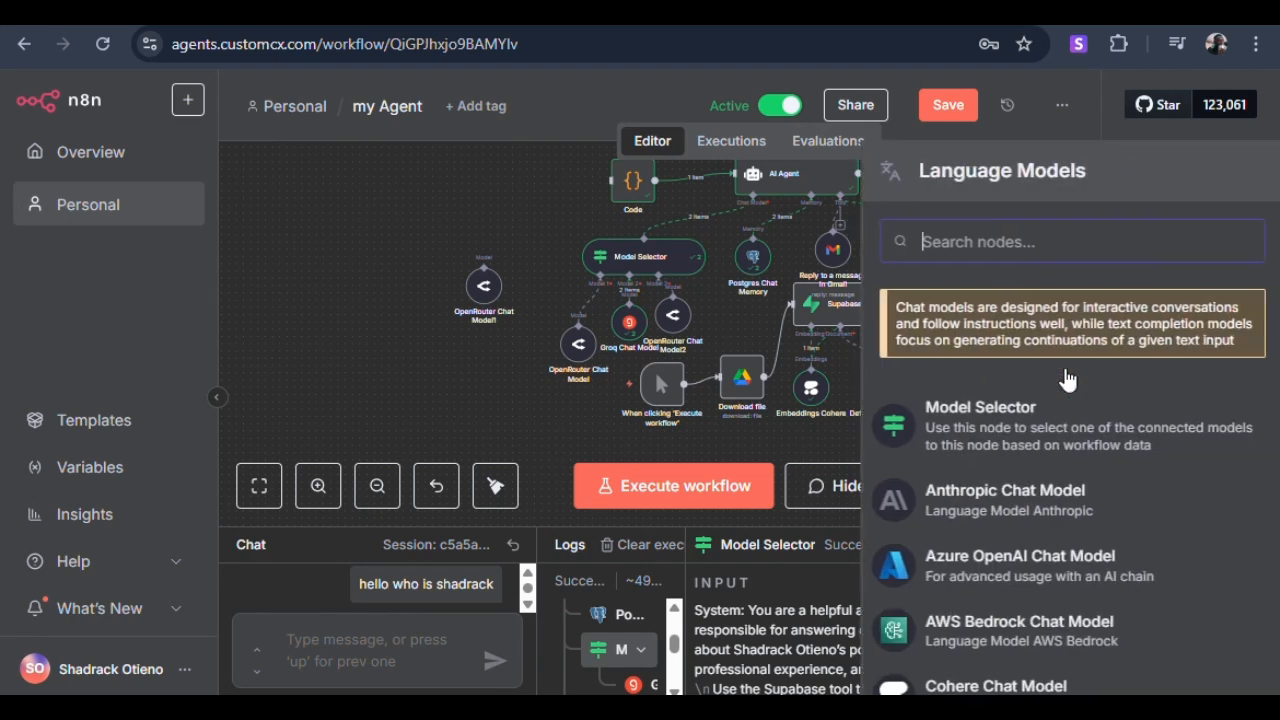
{"action": "scroll", "coordinate": [1075, 512], "scroll_direction": "down", "scroll_amount": 3}
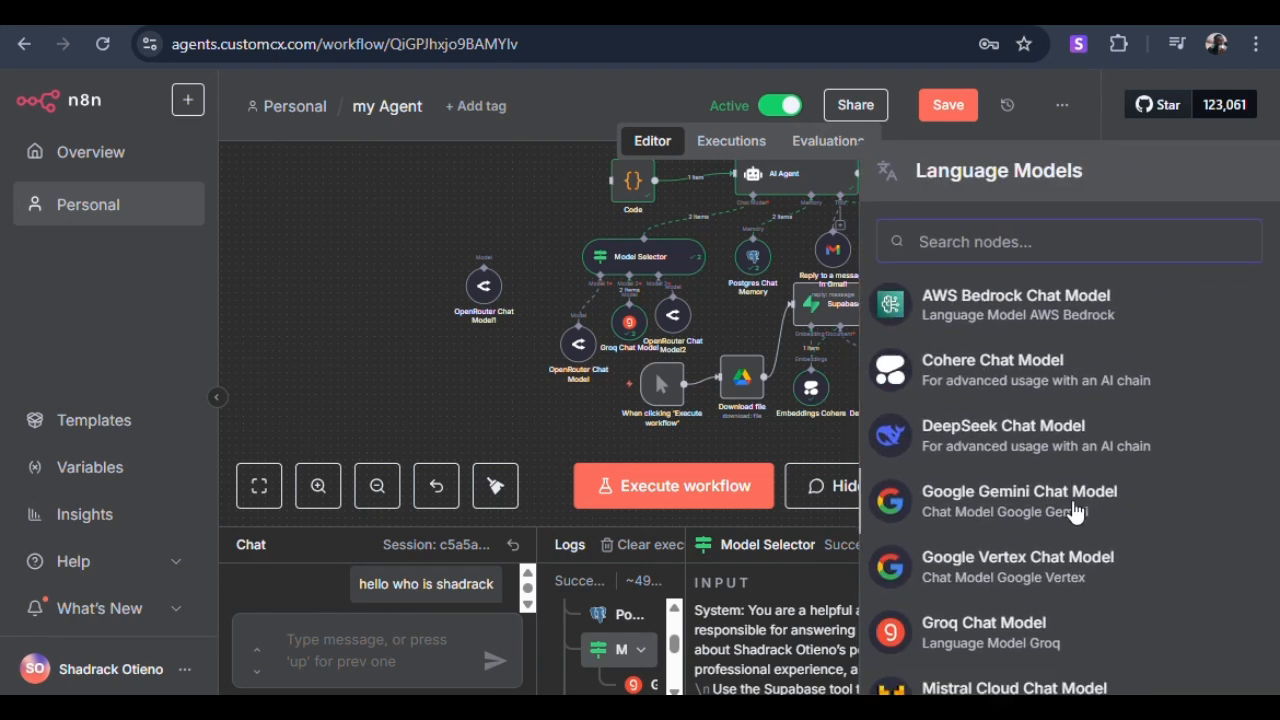
{"action": "left_click", "coordinate": [1002, 372]}
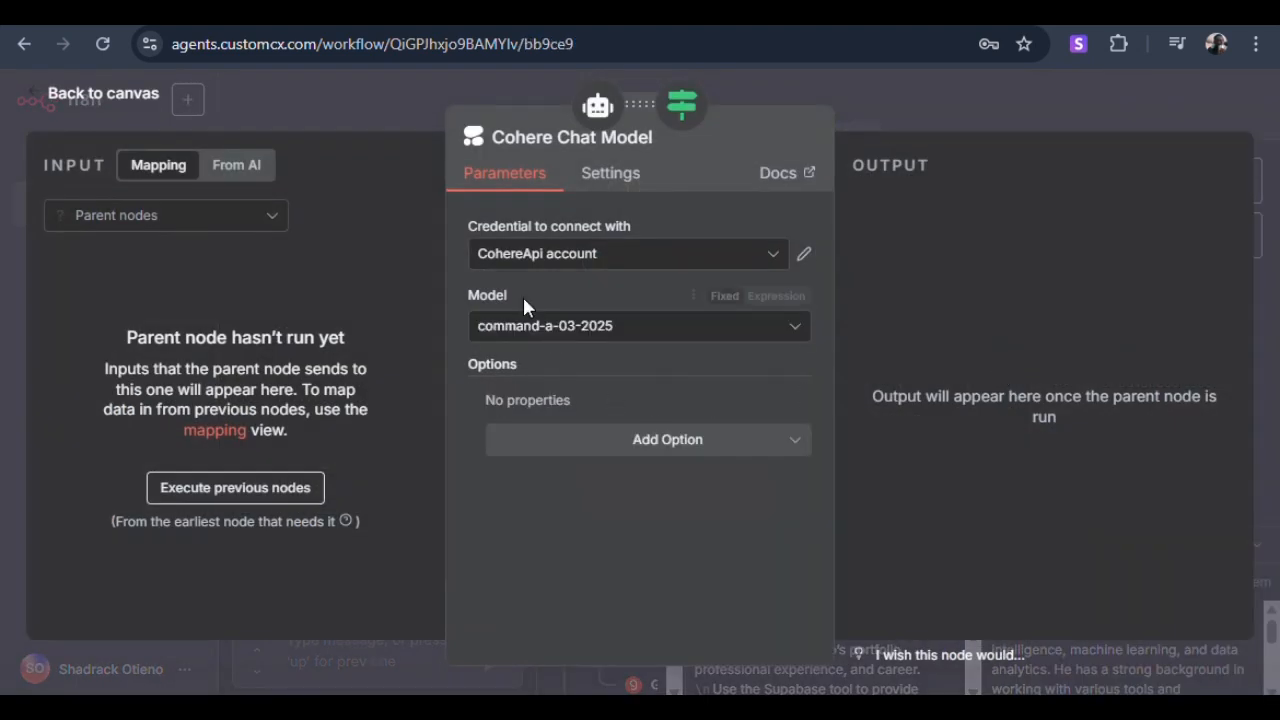
{"action": "left_click", "coordinate": [678, 256]}
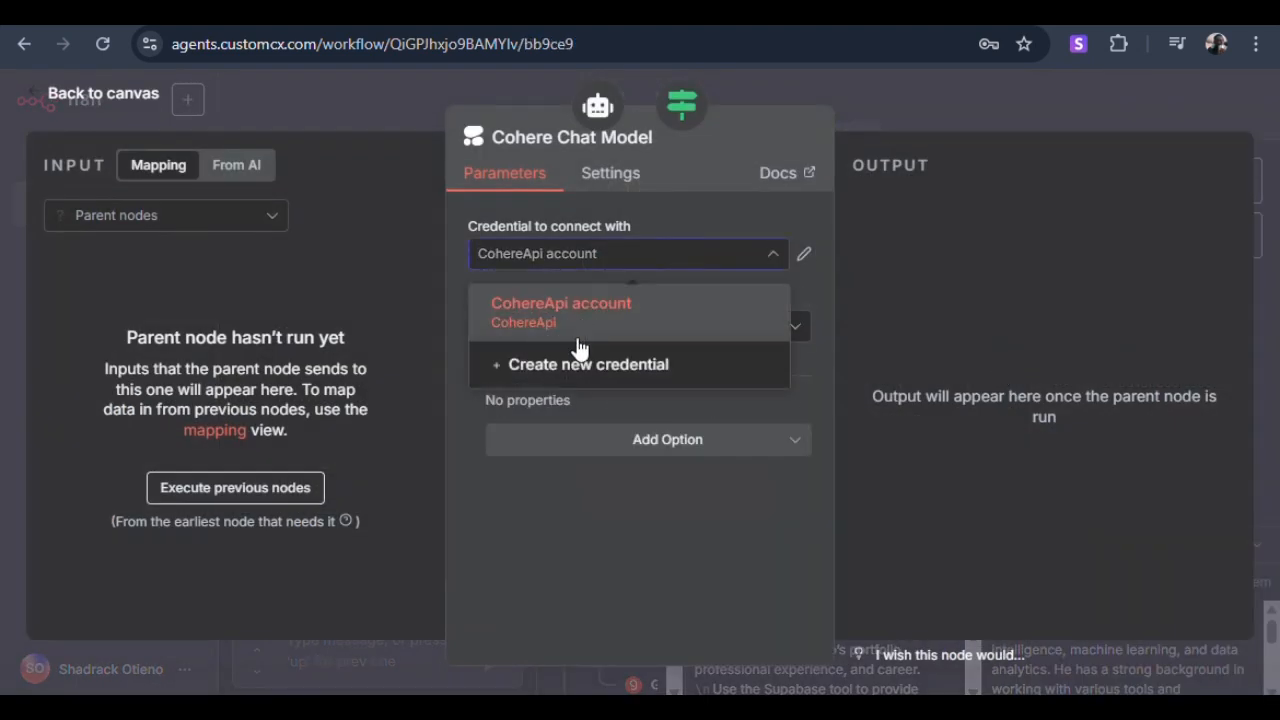
{"action": "left_click", "coordinate": [1020, 289]}
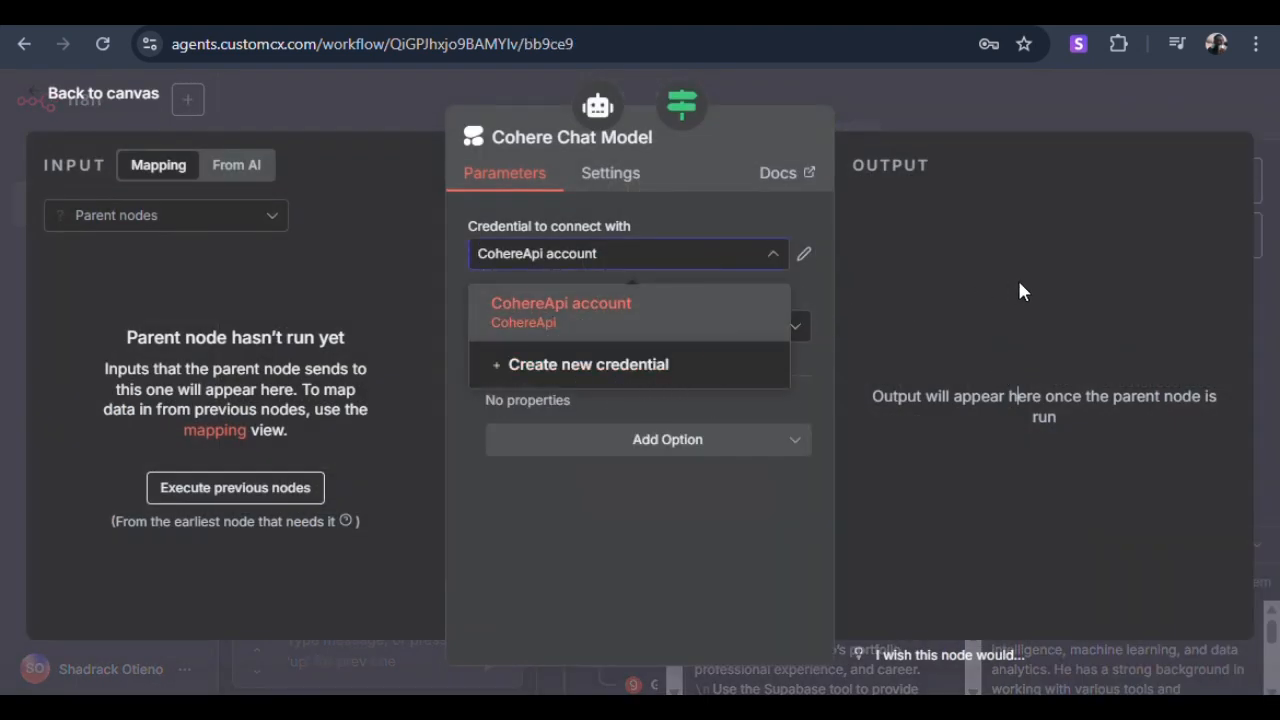
{"action": "left_click", "coordinate": [91, 100]}
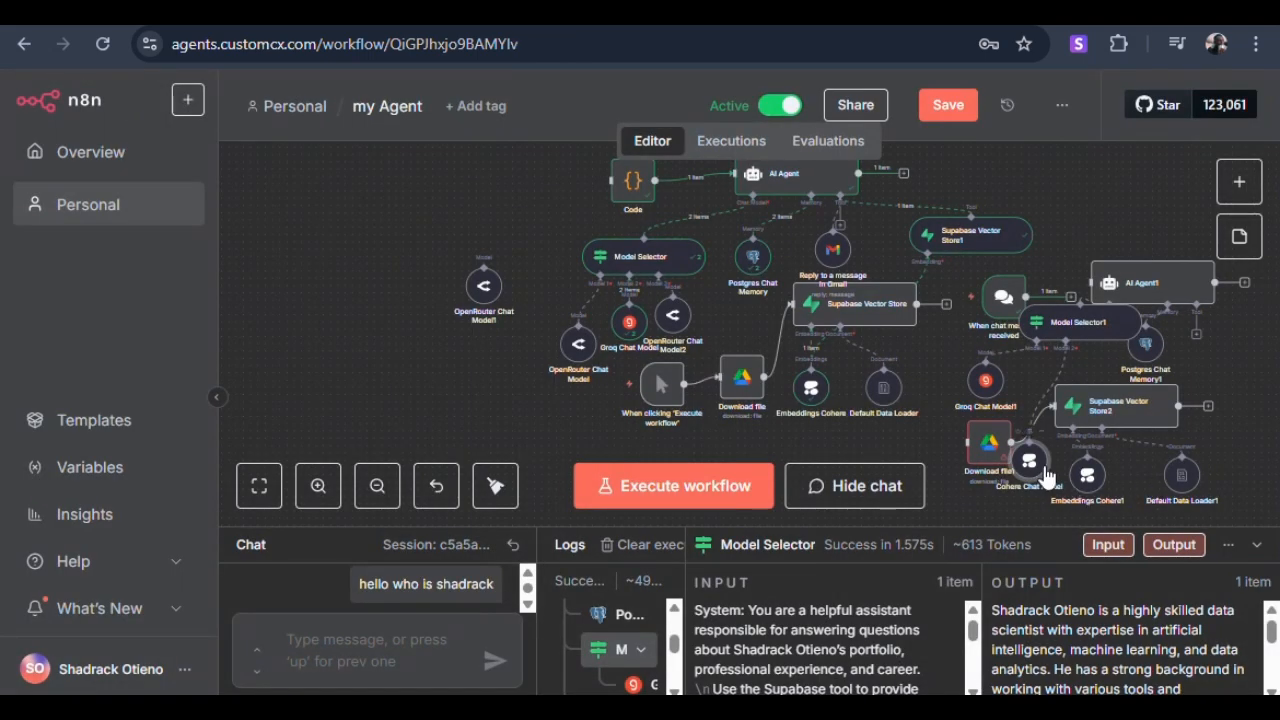
Place the Cohere Chat Model beside Groq Chat Model1, and widen the gap between AI Agent1 and Model Selector1.
{"action": "left_click_drag", "start_coordinate": [1046, 414], "coordinate": [1057, 376]}
{"action": "left_click_drag", "start_coordinate": [1098, 326], "coordinate": [1098, 351]}
{"action": "left_click_drag", "start_coordinate": [1136, 288], "coordinate": [1130, 254]}
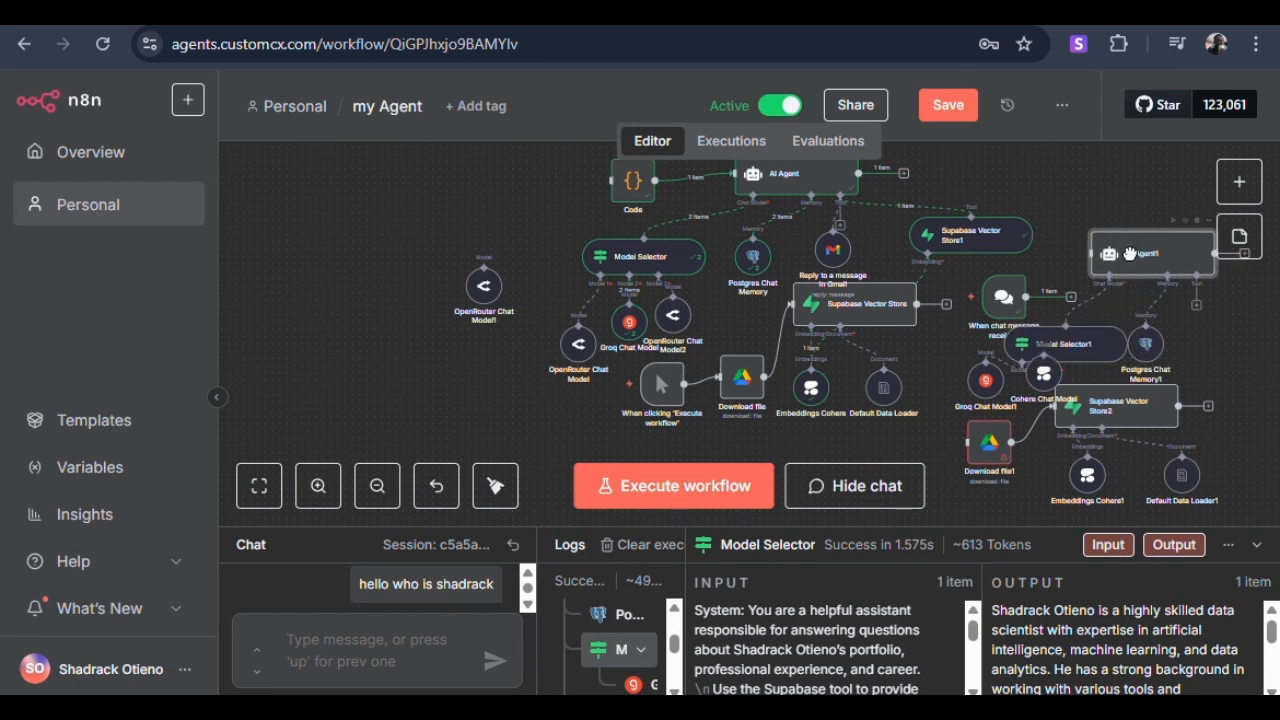
Add a Supabase Vector Store as a tool of AI Agent1 and set its table name to document.
{"action": "left_click", "coordinate": [1195, 307]}
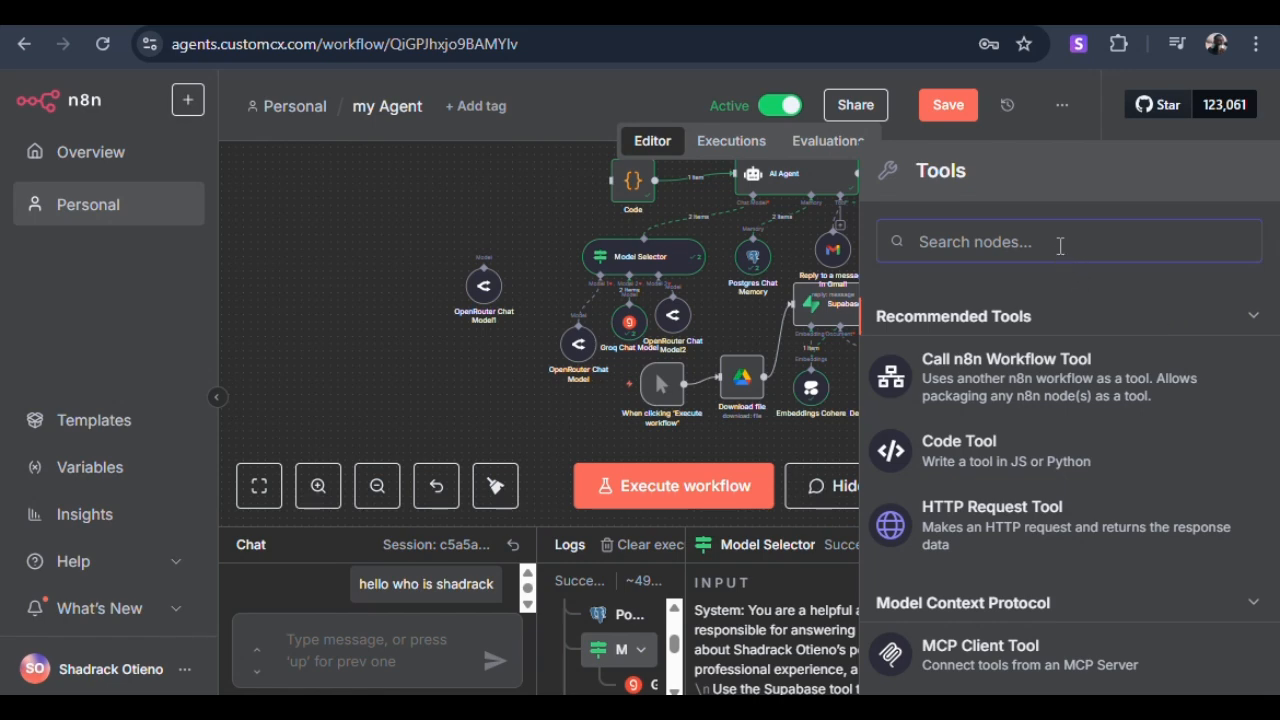
{"action": "type", "text": "supabase"}
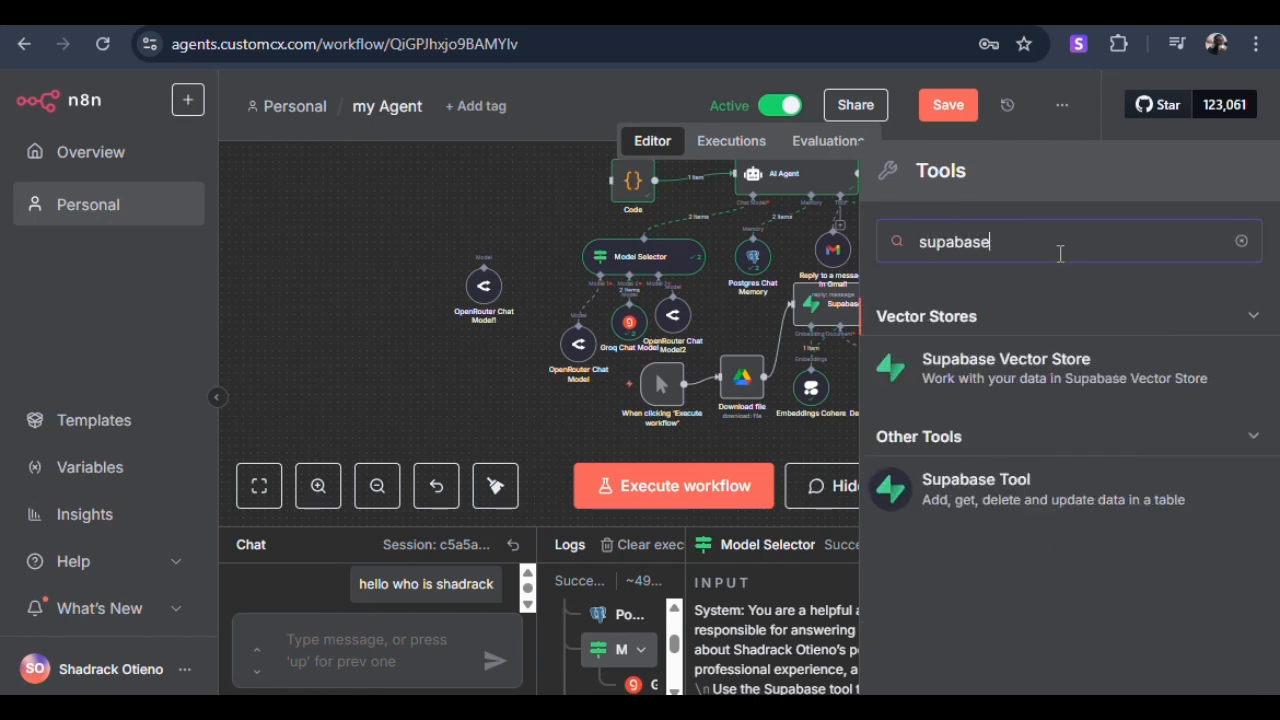
{"action": "left_click", "coordinate": [1073, 370]}
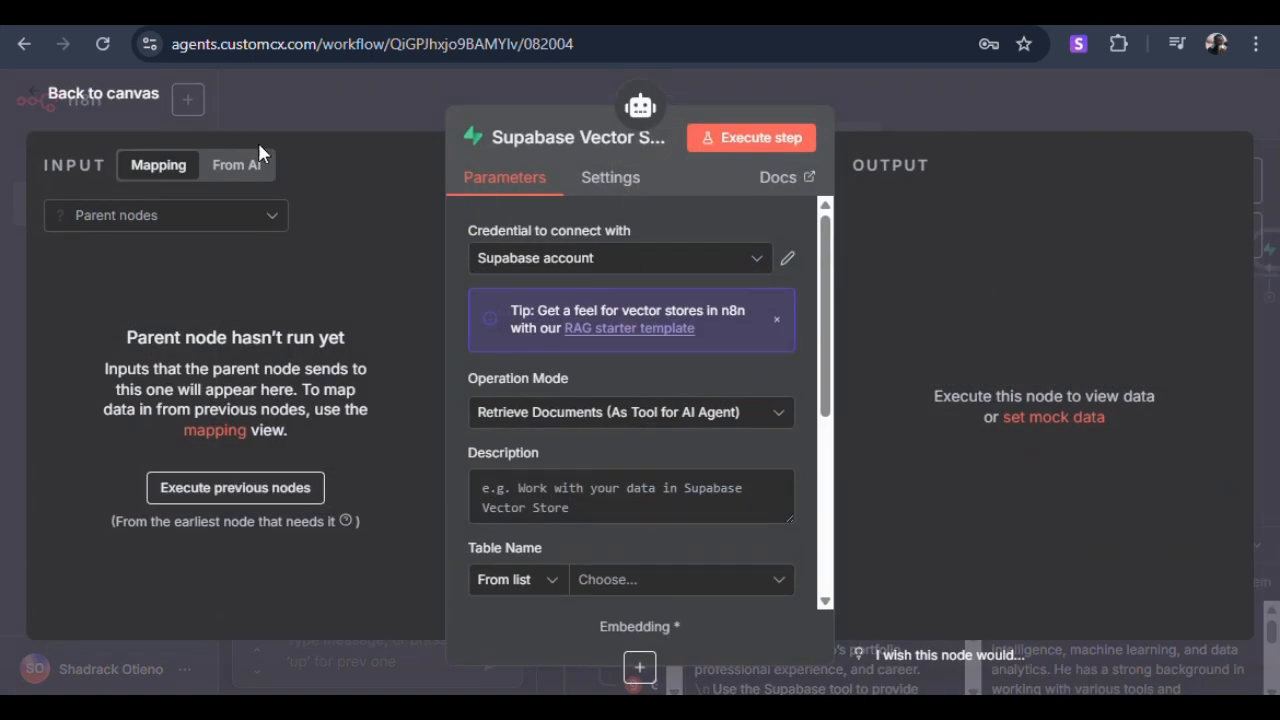
{"action": "scroll", "coordinate": [650, 245], "scroll_direction": "down", "scroll_amount": 2}
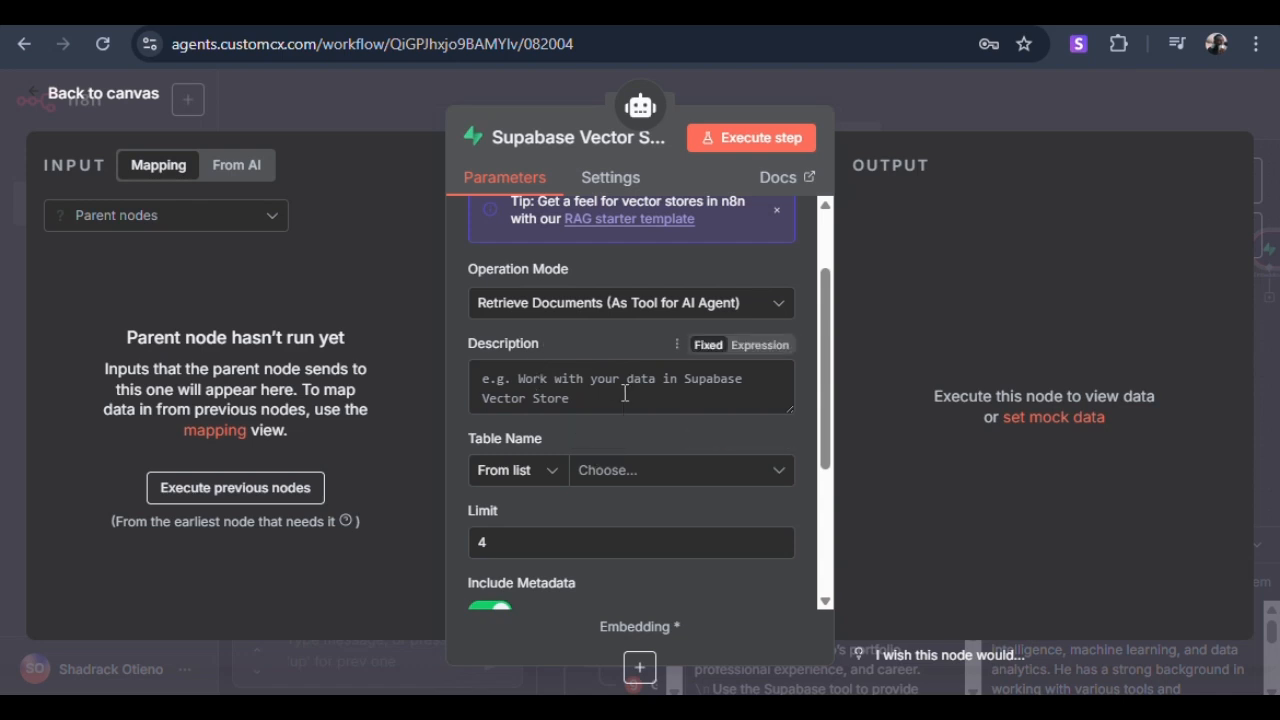
{"action": "scroll", "coordinate": [622, 382], "scroll_direction": "down", "scroll_amount": 2}
{"action": "left_click", "coordinate": [640, 362]}
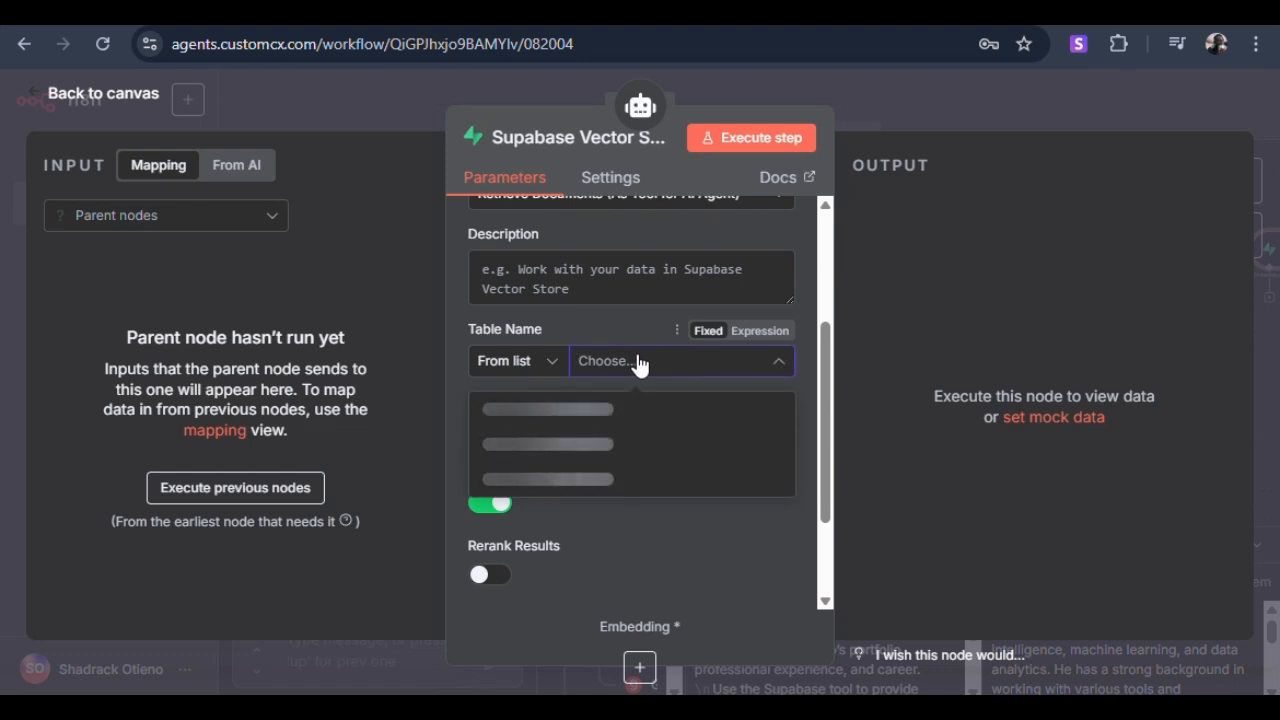
{"action": "left_click", "coordinate": [543, 408]}
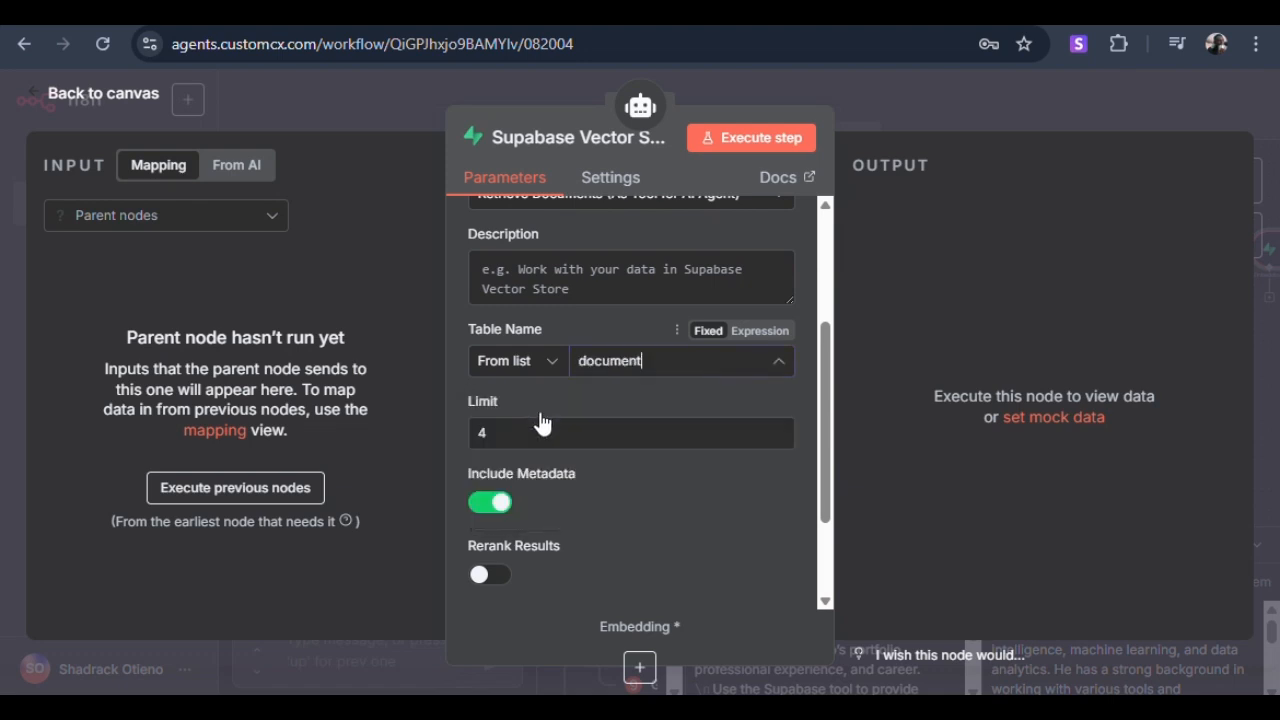
Enter "for reference use this tool" as the vector store tool's description and return to the canvas.
{"action": "scroll", "coordinate": [643, 493], "scroll_direction": "down", "scroll_amount": 3}
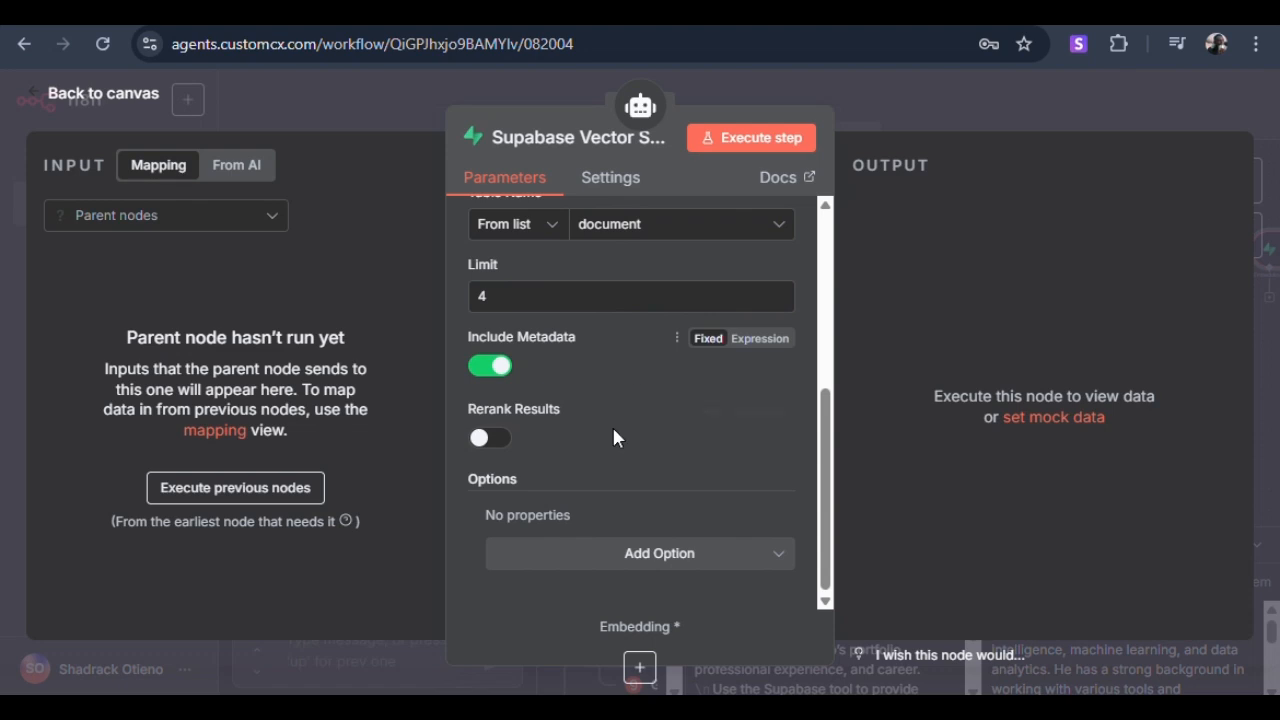
{"action": "left_click", "coordinate": [621, 552]}
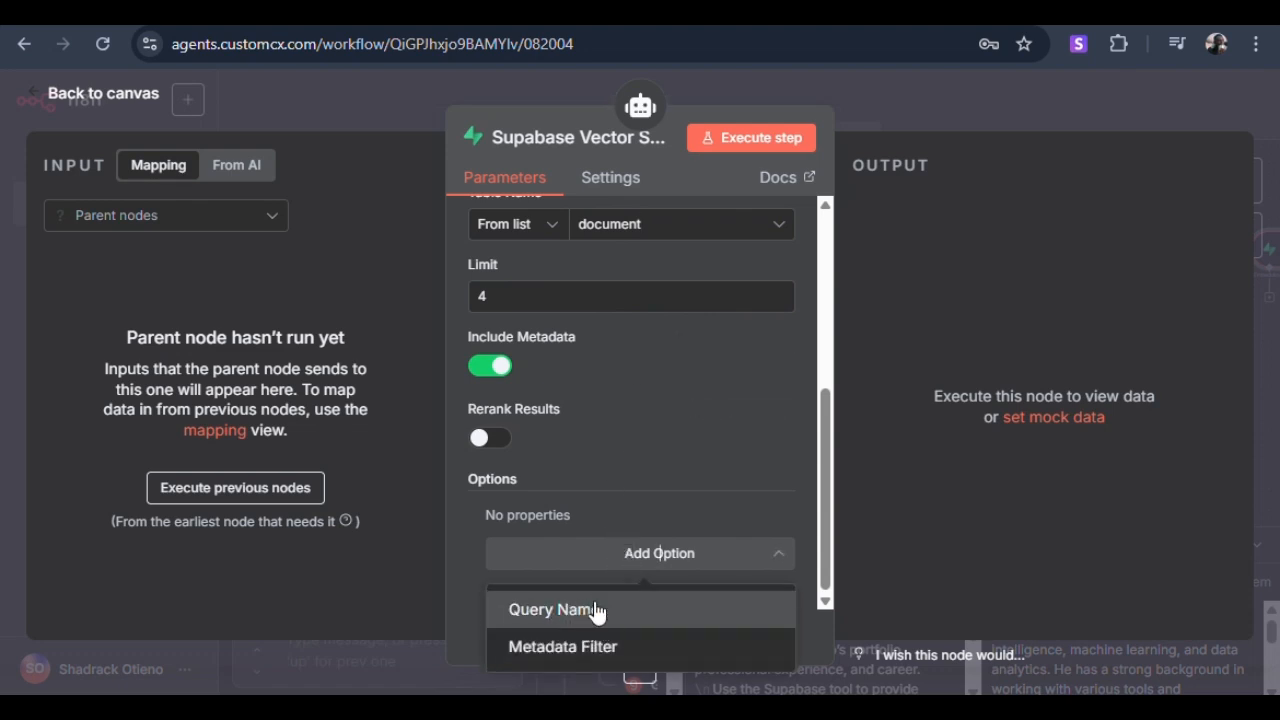
{"action": "scroll", "coordinate": [622, 409], "scroll_direction": "up", "scroll_amount": 3}
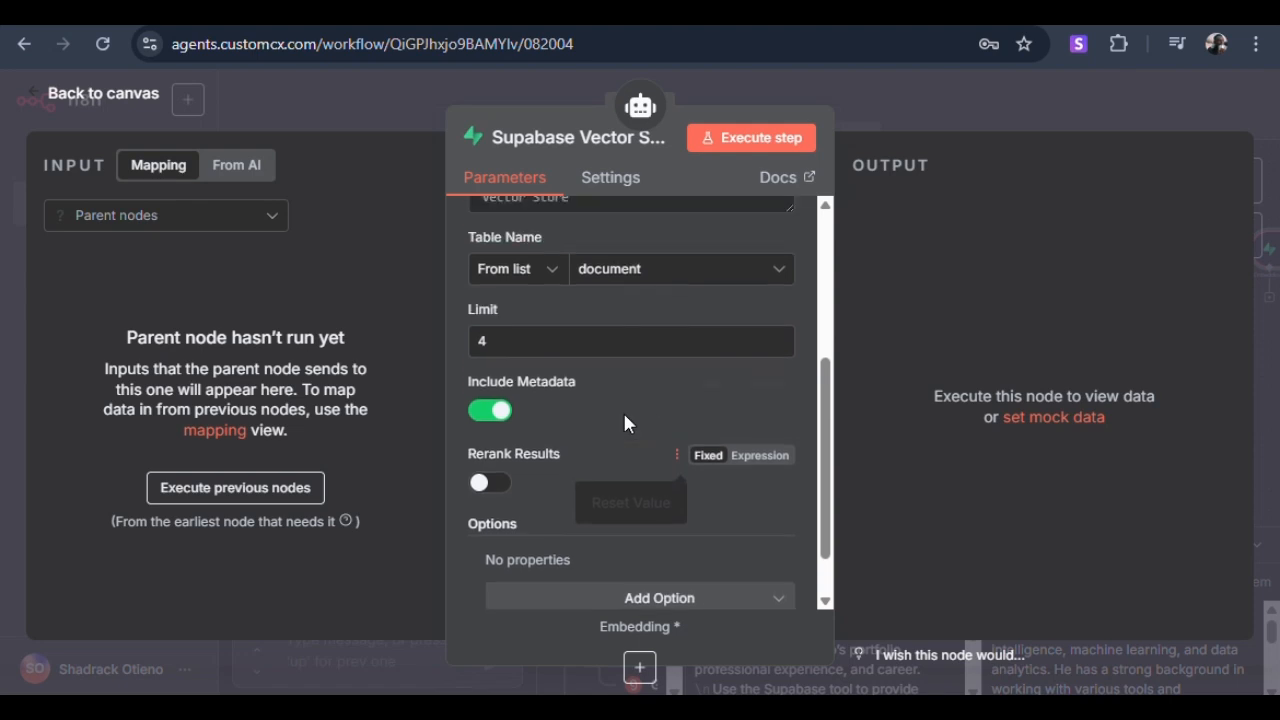
{"action": "scroll", "coordinate": [622, 406], "scroll_direction": "up", "scroll_amount": 2}
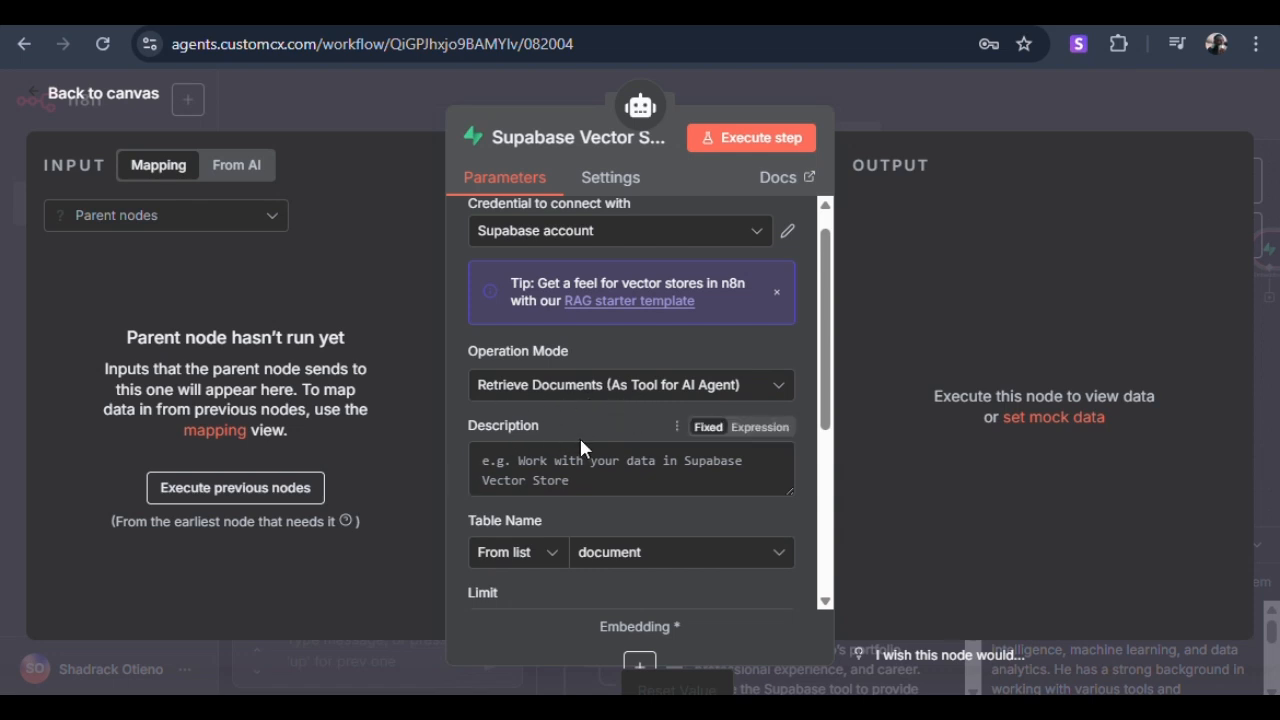
{"action": "type", "text": "for reference use this tool"}
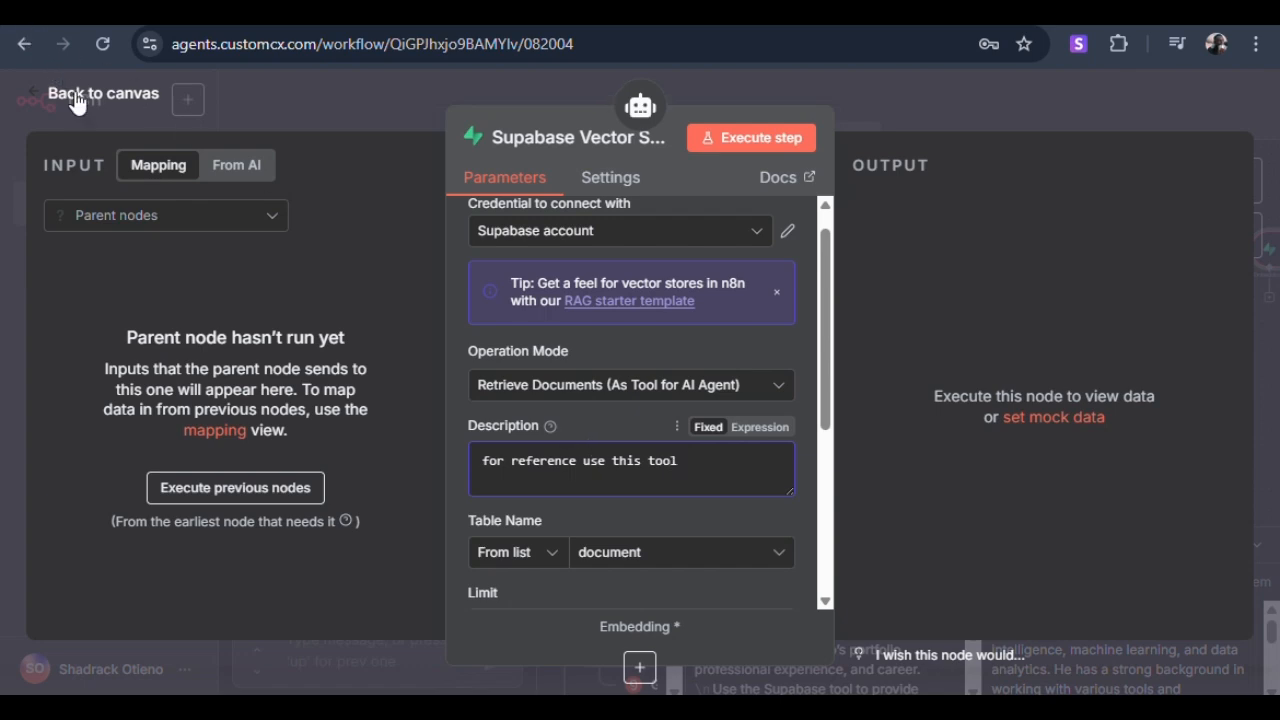
{"action": "left_click", "coordinate": [72, 95]}
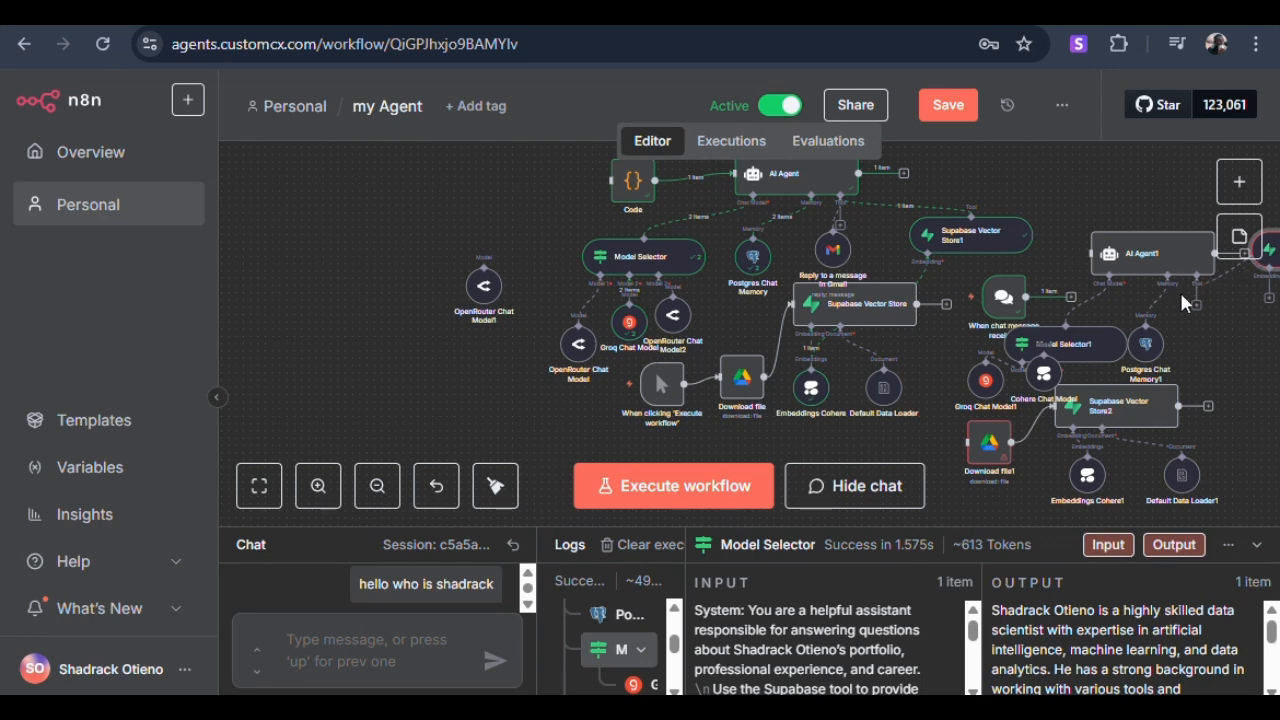
Move AI Agent1 up and to the left, and connect the new vector store tool's embedding input to Embeddings Cohere1.
{"action": "left_click_drag", "start_coordinate": [1148, 258], "coordinate": [1075, 221]}
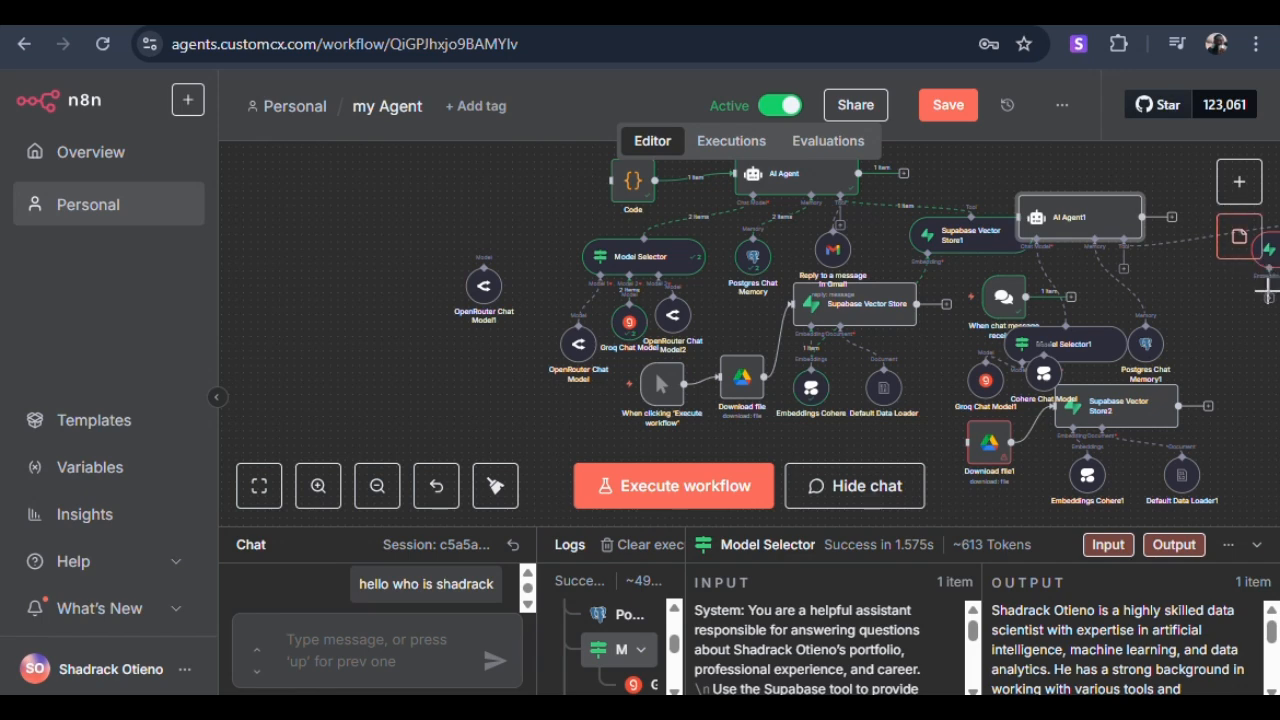
{"action": "left_click_drag", "start_coordinate": [1269, 299], "coordinate": [1043, 458]}
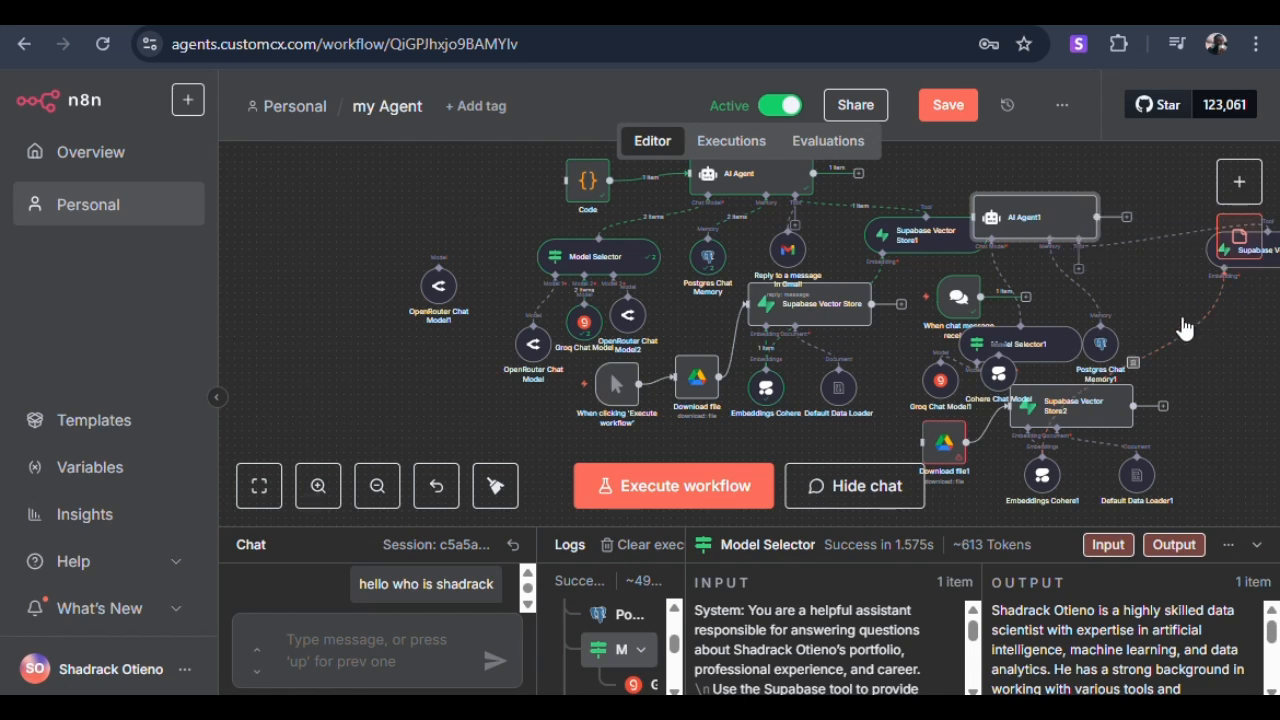
{"action": "left_click", "coordinate": [1139, 265]}
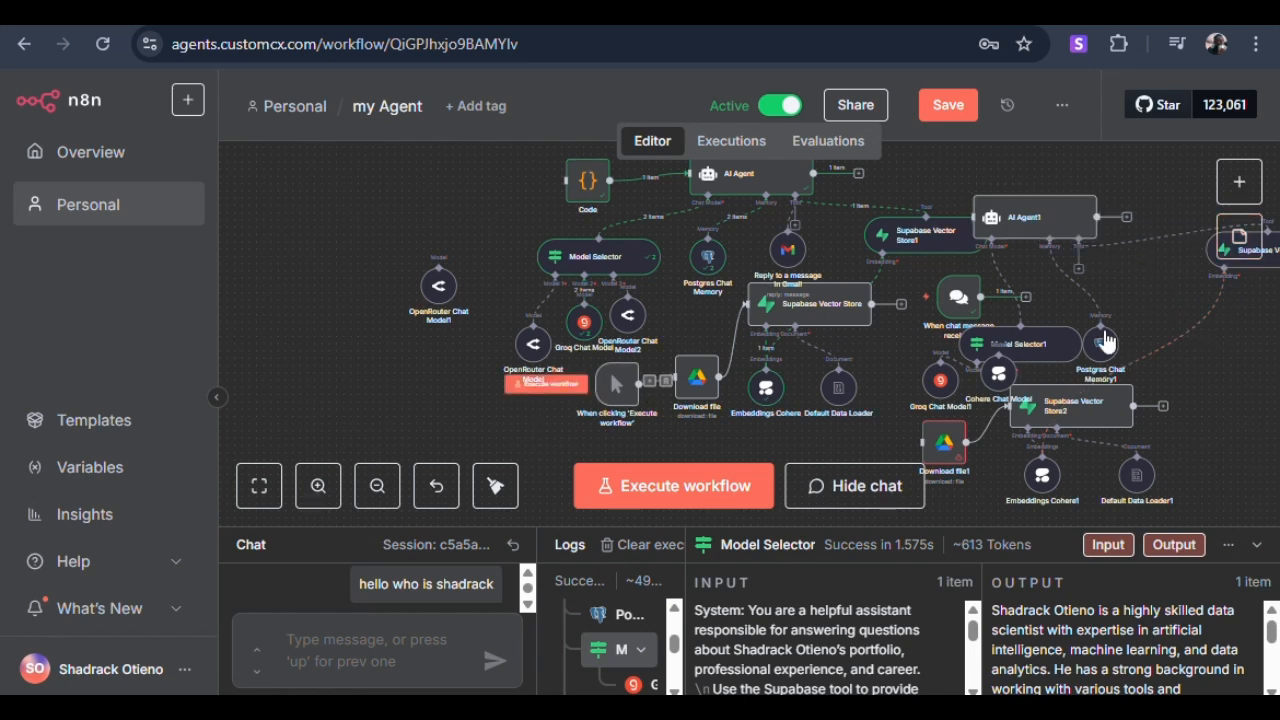
Move AI Agent1 and Supabase Vector Store3 to the right, clear of the original agent's Supabase Vector Store1.
{"action": "scroll", "coordinate": [1160, 259], "scroll_direction": "up", "scroll_amount": 4}
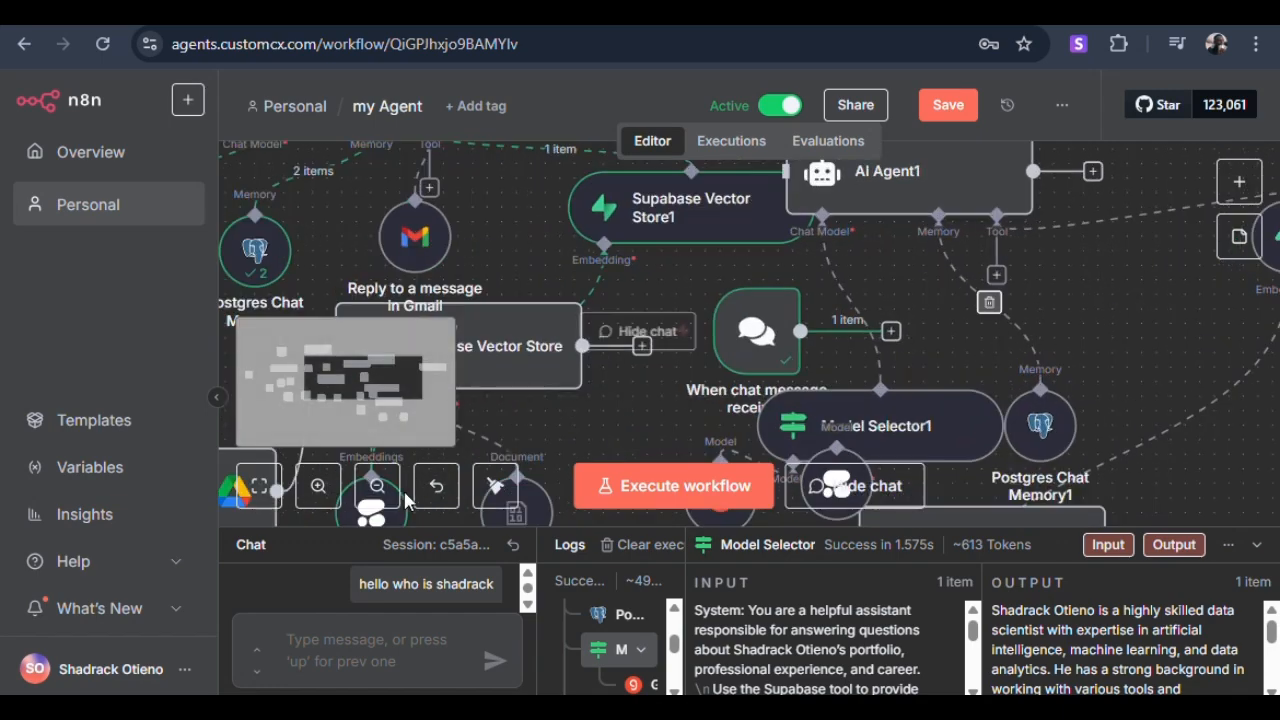
{"action": "mouse_move", "coordinate": [387, 370]}
{"action": "left_mouse_down"}
{"action": "mouse_move", "coordinate": [423, 371]}
{"action": "mouse_move", "coordinate": [406, 366]}
{"action": "left_mouse_up"}
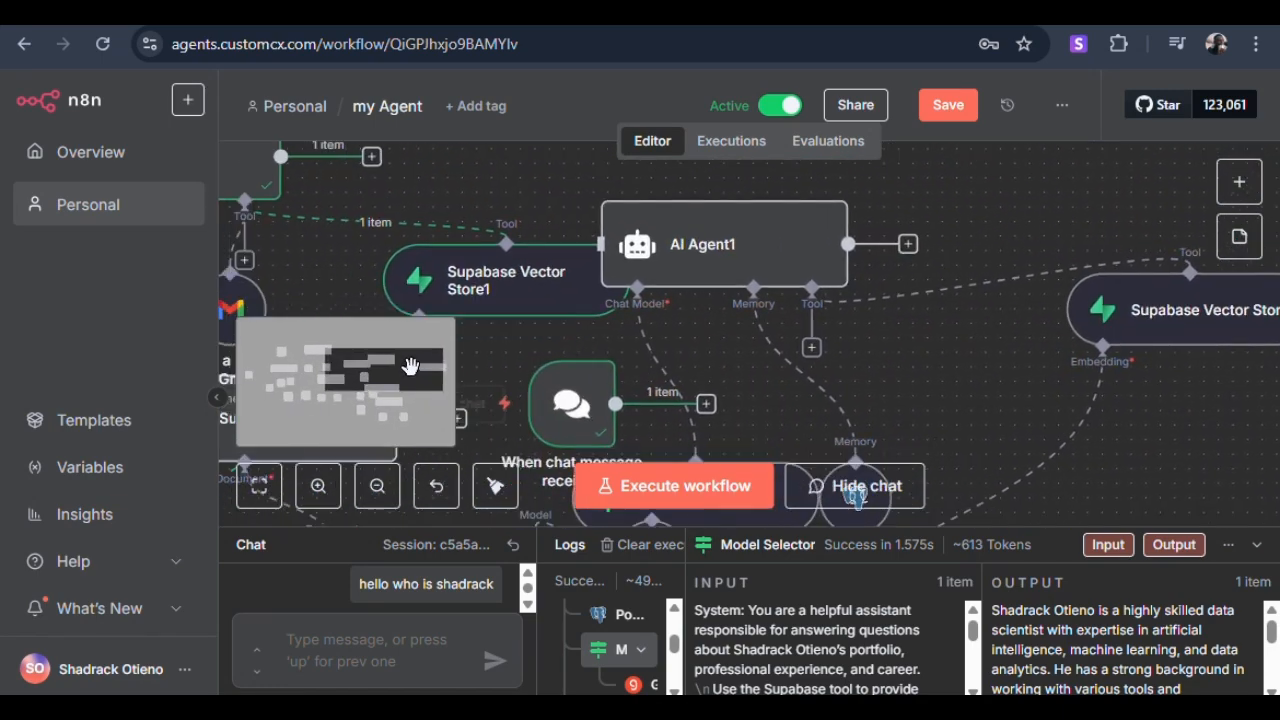
{"action": "left_click", "coordinate": [377, 486]}
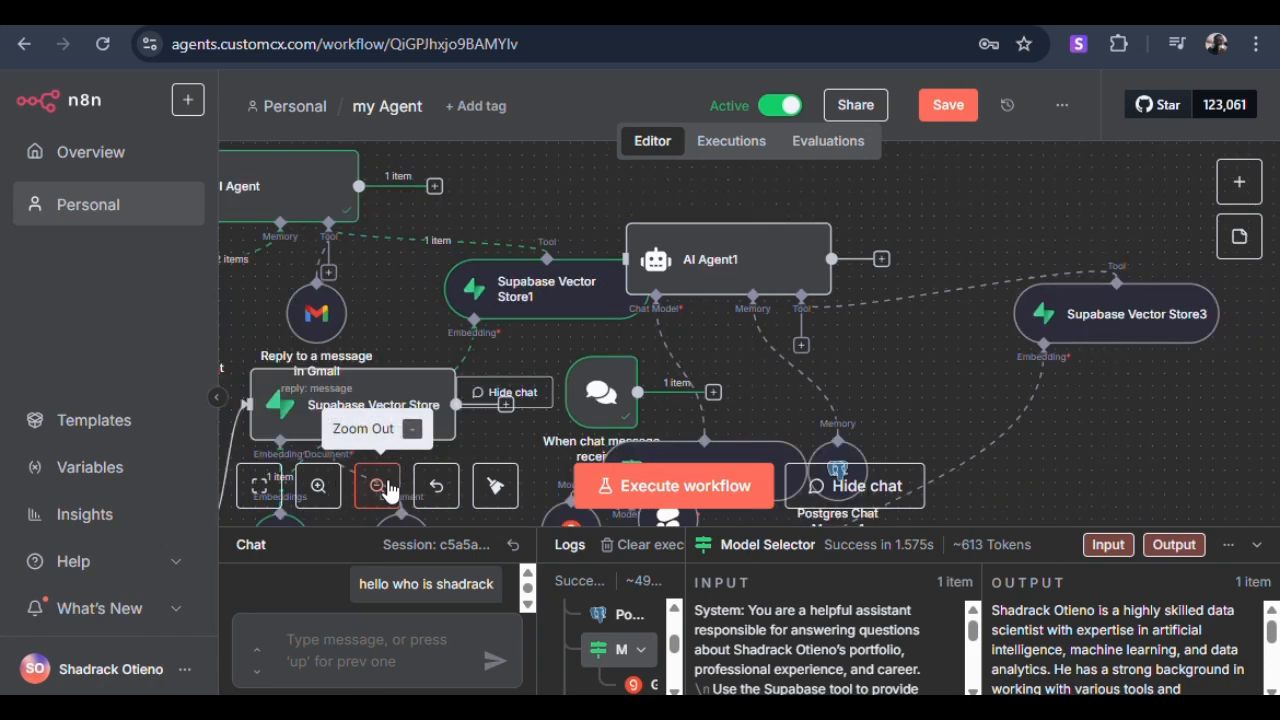
{"action": "left_click", "coordinate": [377, 486]}
{"action": "left_click", "coordinate": [377, 486]}
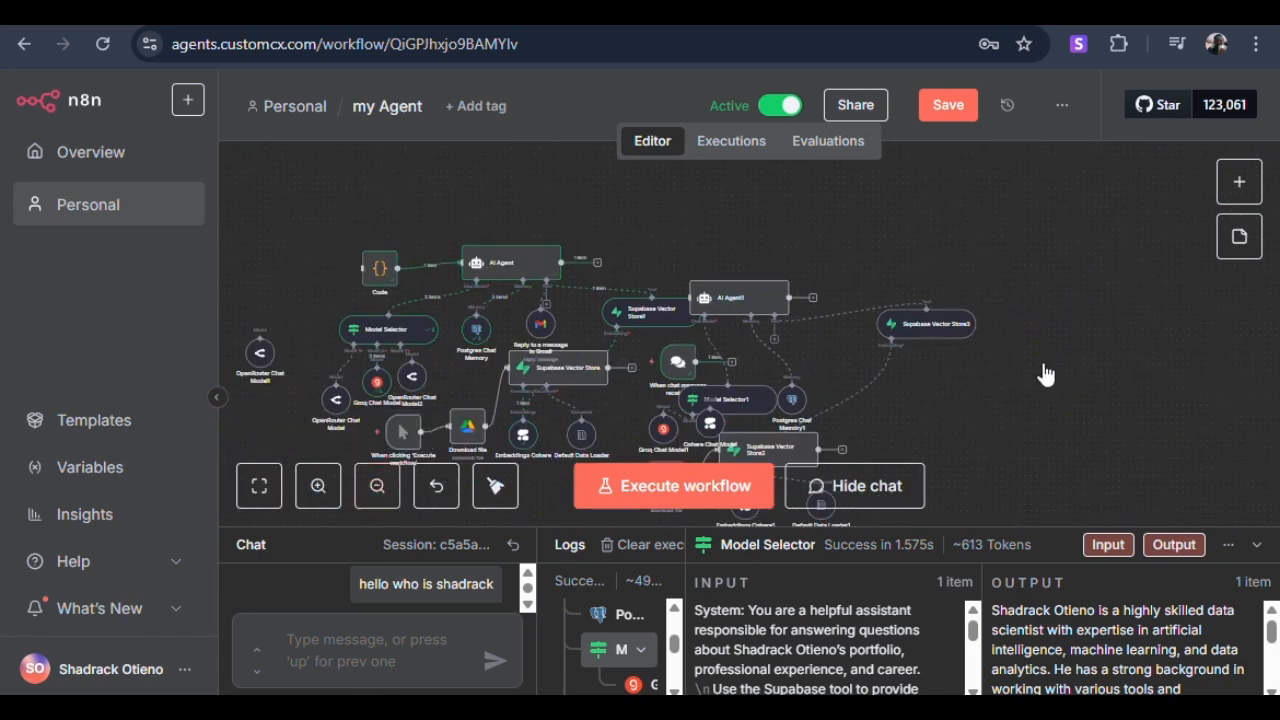
{"action": "scroll", "coordinate": [868, 411], "scroll_direction": "down", "scroll_amount": 2}
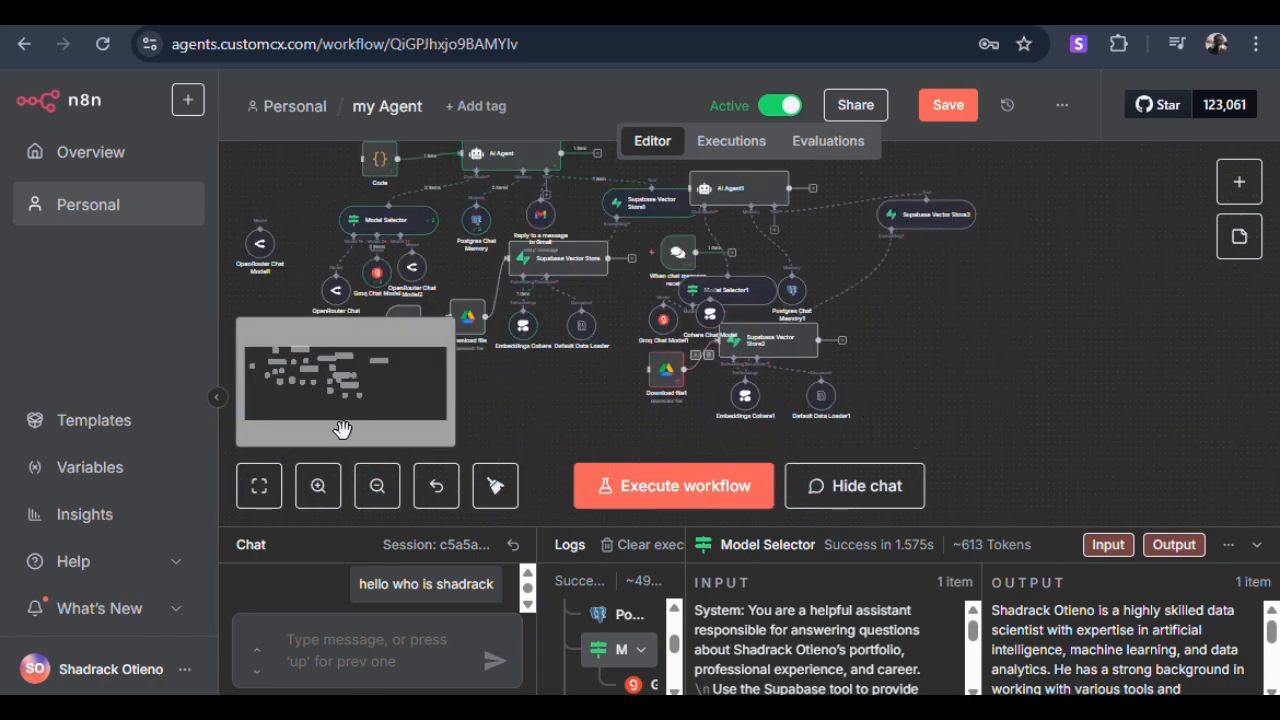
{"action": "left_click", "coordinate": [318, 486]}
{"action": "left_click", "coordinate": [320, 487]}
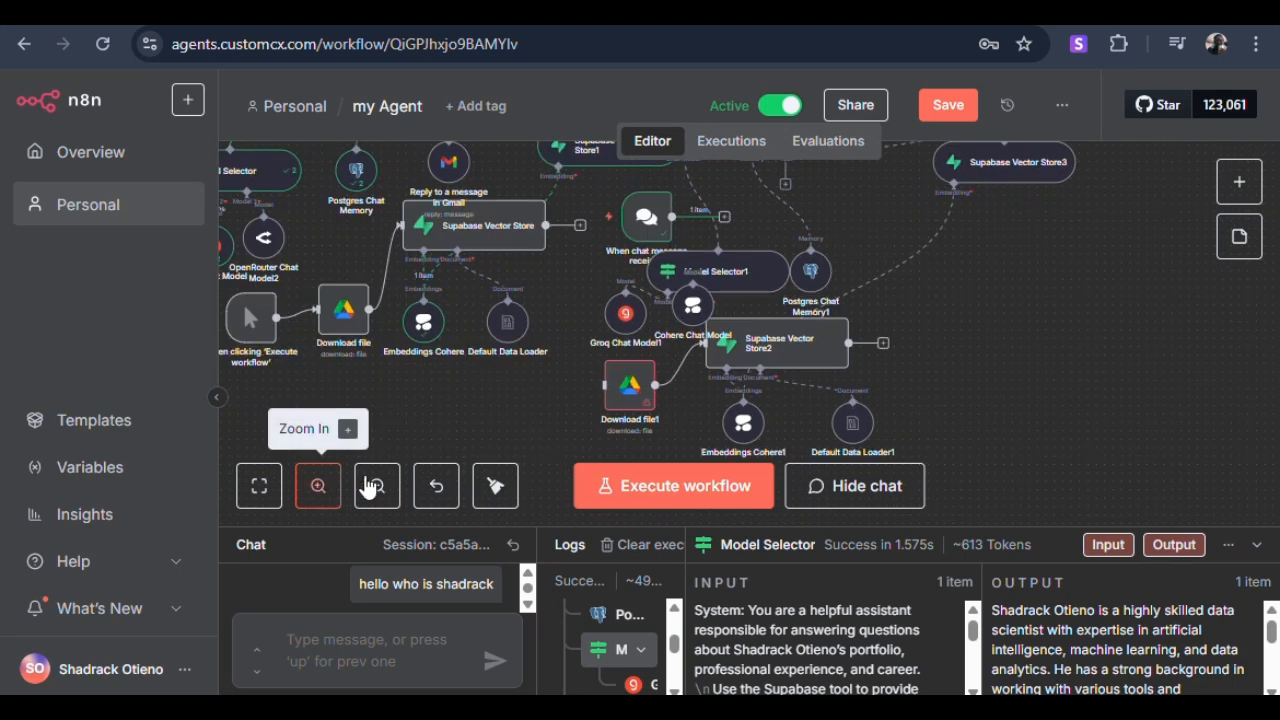
{"action": "scroll", "coordinate": [1134, 337], "scroll_direction": "up", "scroll_amount": 1}
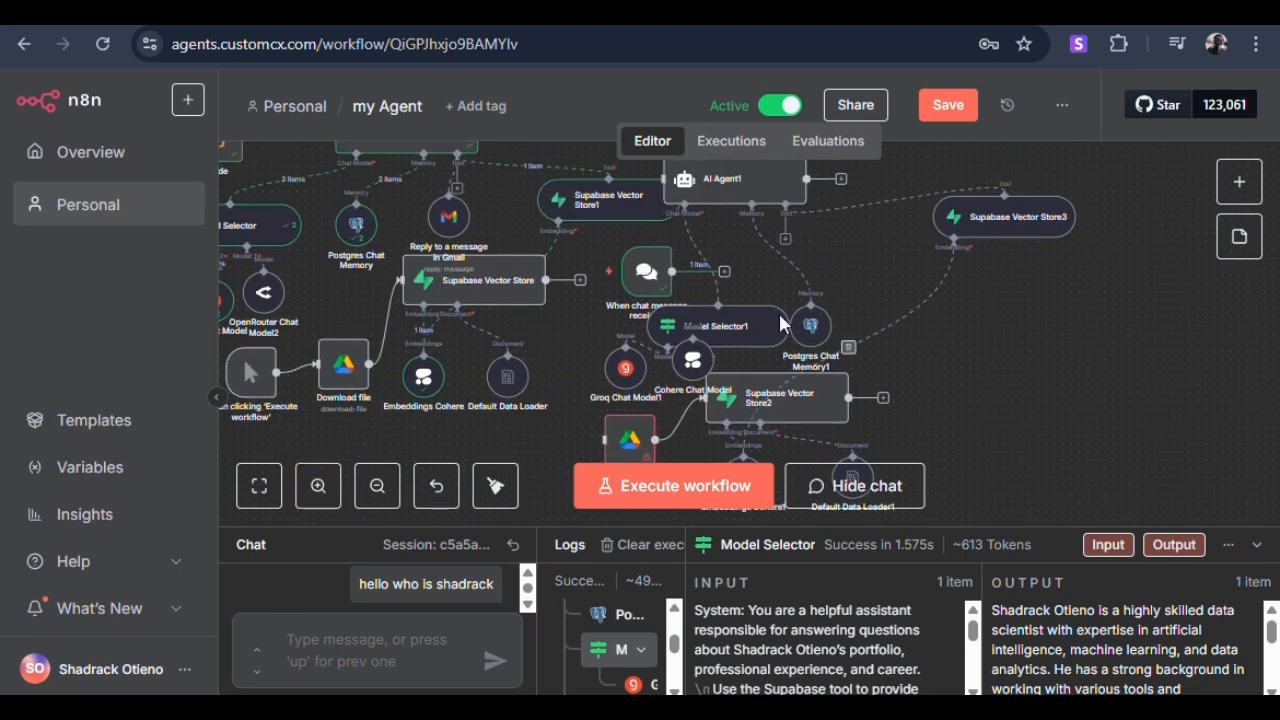
{"action": "left_click_drag", "start_coordinate": [735, 182], "coordinate": [793, 206]}
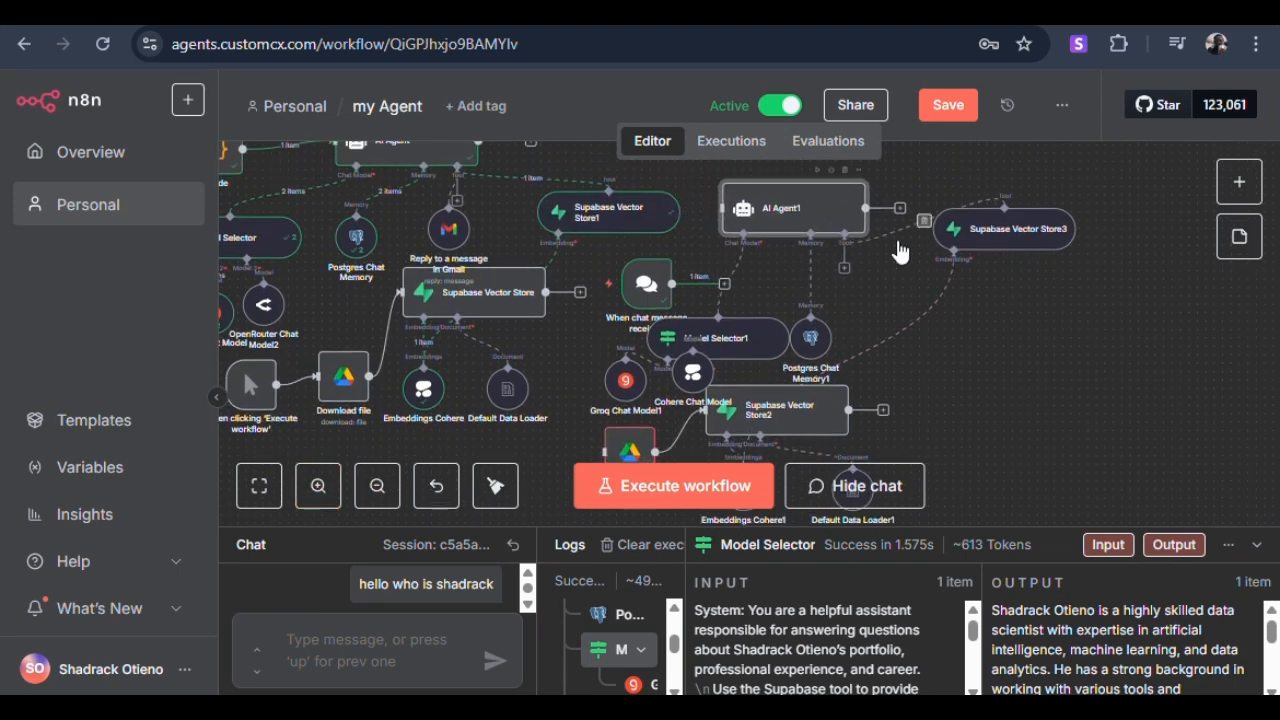
{"action": "left_click_drag", "start_coordinate": [1006, 236], "coordinate": [1081, 245]}
{"action": "left_click_drag", "start_coordinate": [750, 230], "coordinate": [851, 221]}
Group Postgres Chat Memory1, Model Selector1 and its Groq and Cohere models below AI Agent1, with the chat trigger on its left.
{"action": "left_click_drag", "start_coordinate": [799, 356], "coordinate": [875, 298]}
{"action": "left_click_drag", "start_coordinate": [708, 358], "coordinate": [831, 259]}
{"action": "left_click_drag", "start_coordinate": [625, 381], "coordinate": [726, 321]}
{"action": "left_click_drag", "start_coordinate": [735, 389], "coordinate": [818, 281]}
{"action": "left_click_drag", "start_coordinate": [646, 285], "coordinate": [743, 204]}
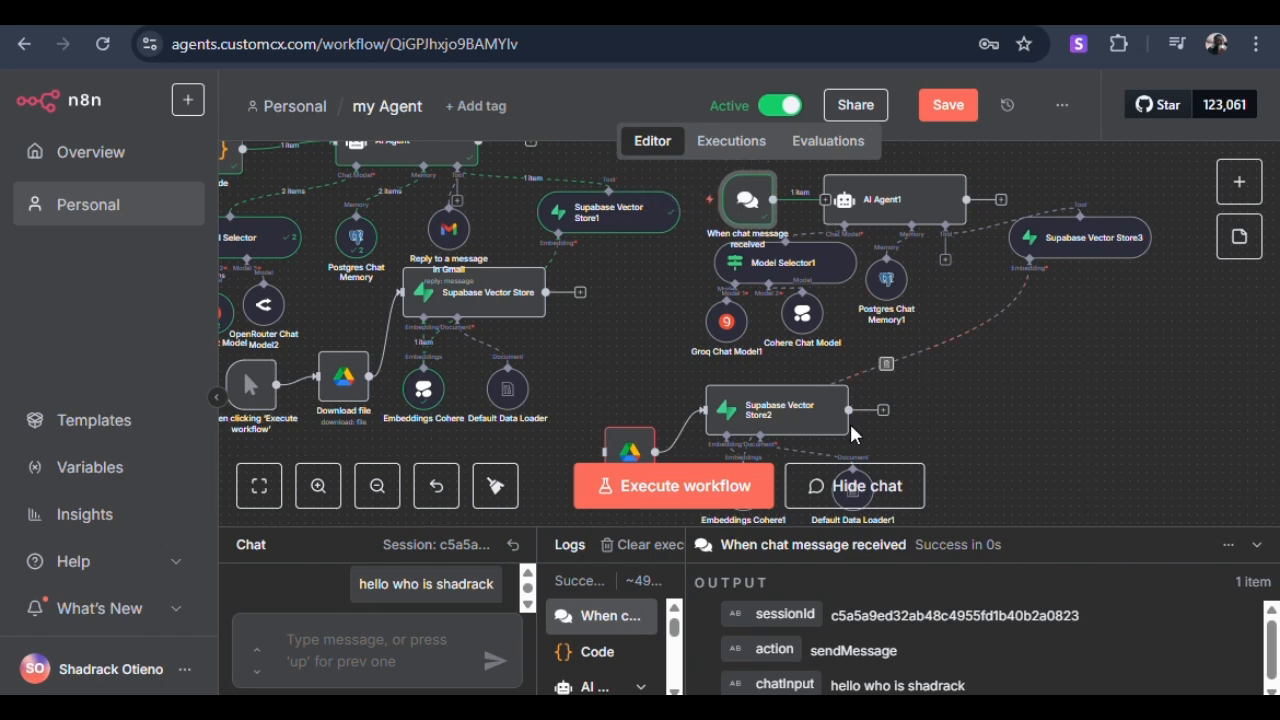
Move Supabase Vector Store2 below Supabase Vector Store3, and send "hello" in the test chat, enlarging the chat area to read the reply.
{"action": "left_click_drag", "start_coordinate": [782, 400], "coordinate": [983, 340]}
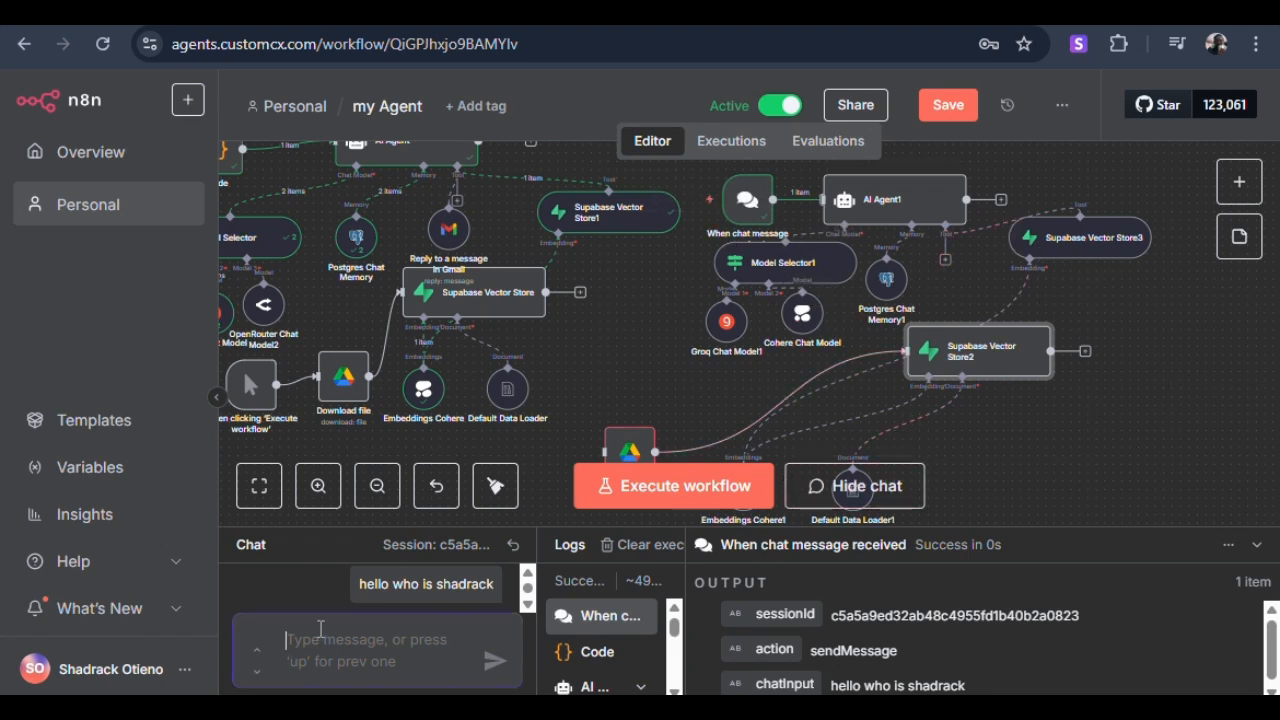
{"action": "type", "text": "hel"}
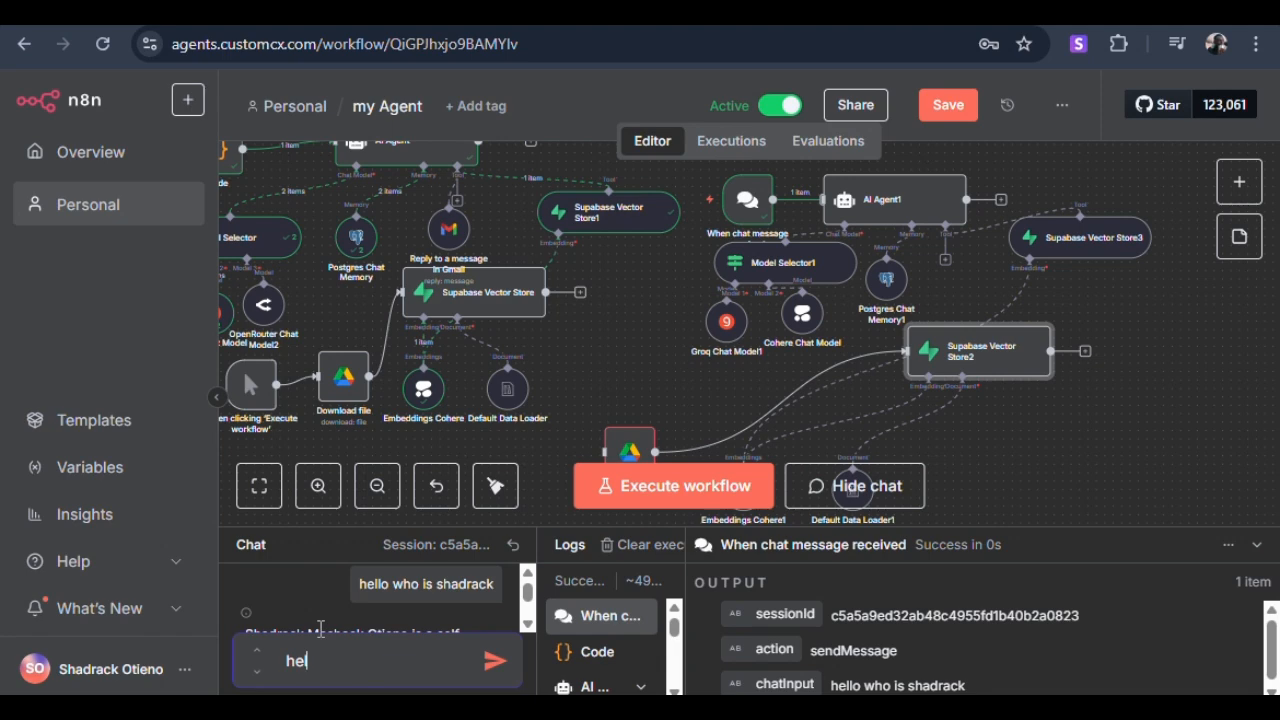
{"action": "type", "text": "lo"}
{"action": "key", "text": "Return"}
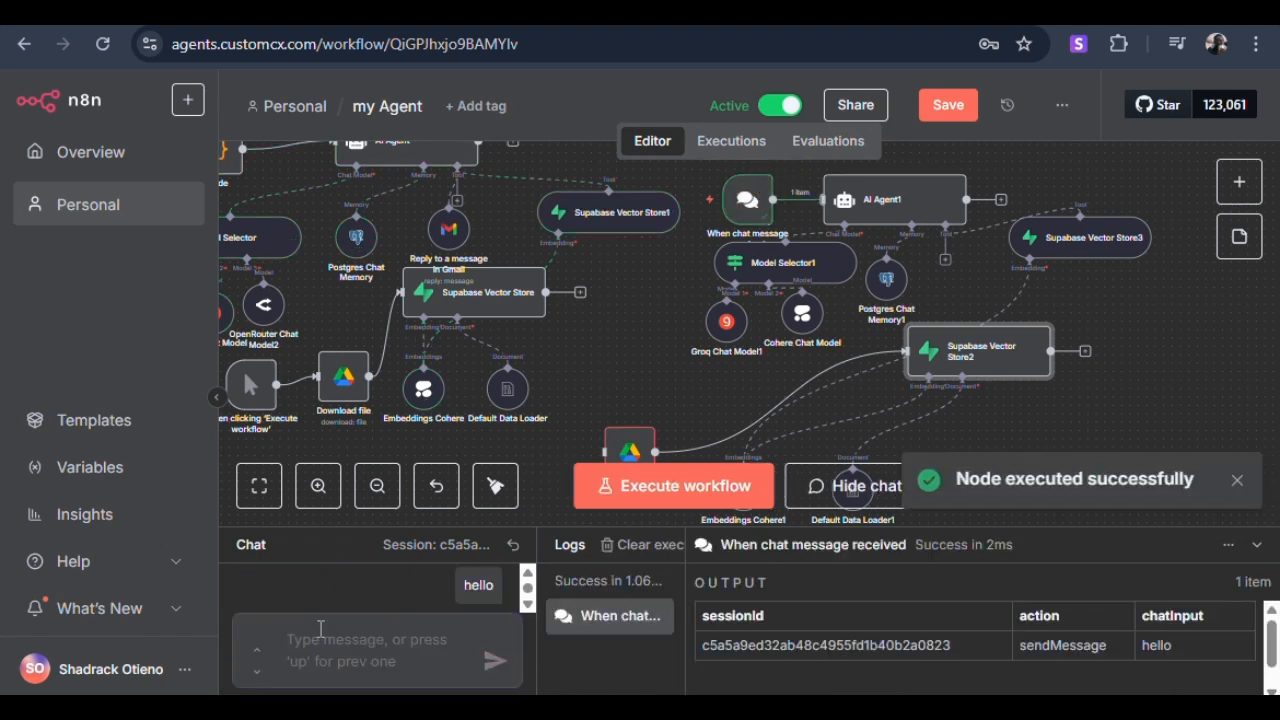
{"action": "left_click_drag", "start_coordinate": [488, 521], "coordinate": [506, 372]}
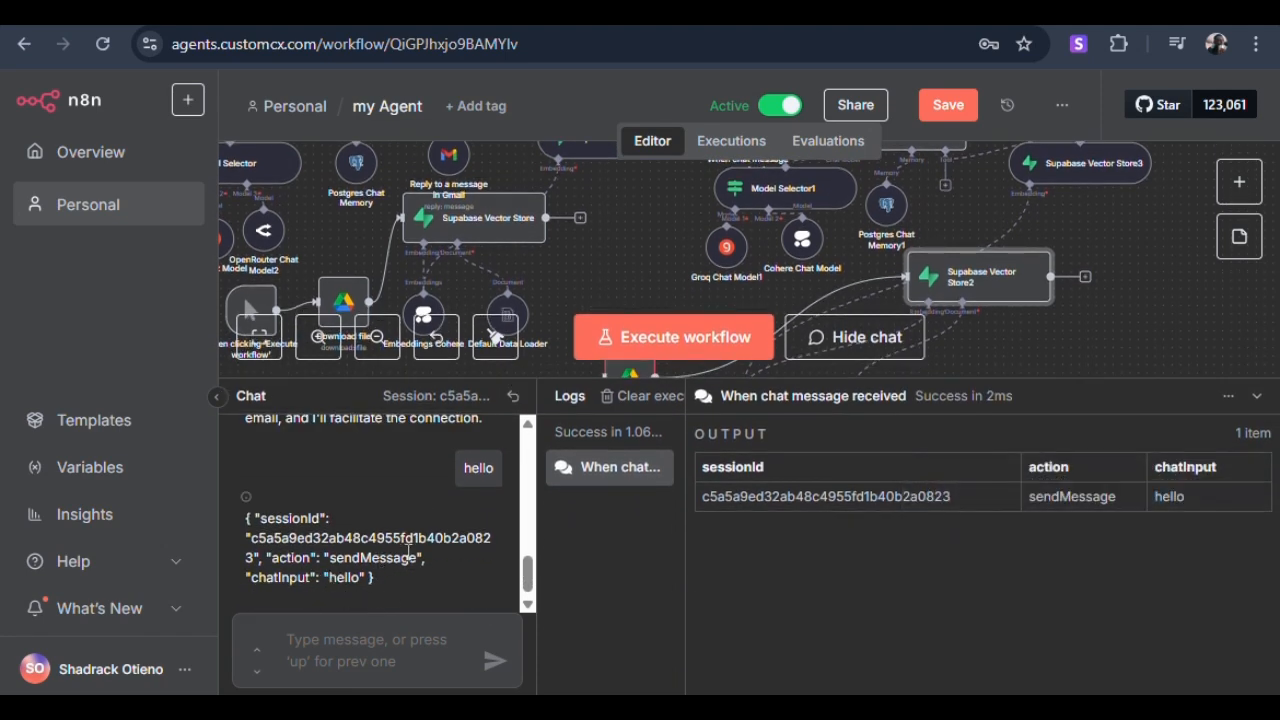
Rearrange AI Agent, Code and AI Agent1, and place the chat trigger before Code, connected to Code instead of AI Agent1.
{"action": "scroll", "coordinate": [985, 330], "scroll_direction": "up", "scroll_amount": 3}
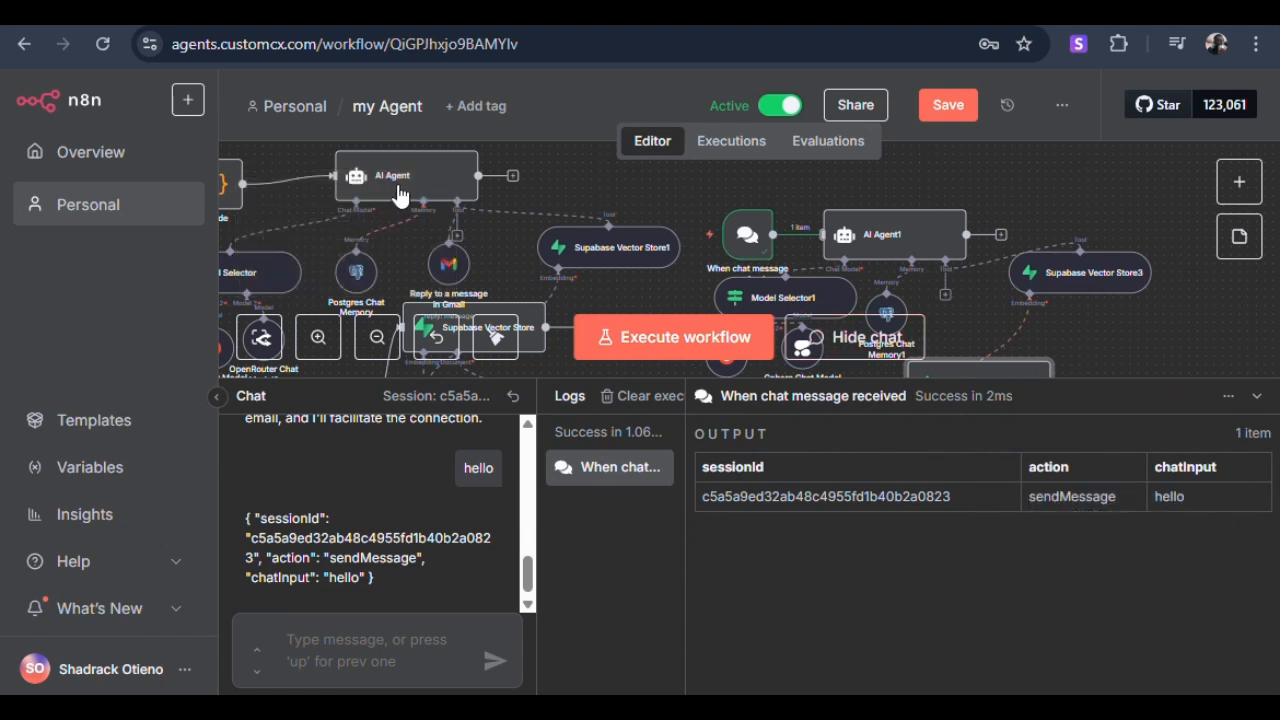
{"action": "left_click_drag", "start_coordinate": [394, 189], "coordinate": [541, 196]}
{"action": "left_click_drag", "start_coordinate": [230, 212], "coordinate": [478, 219]}
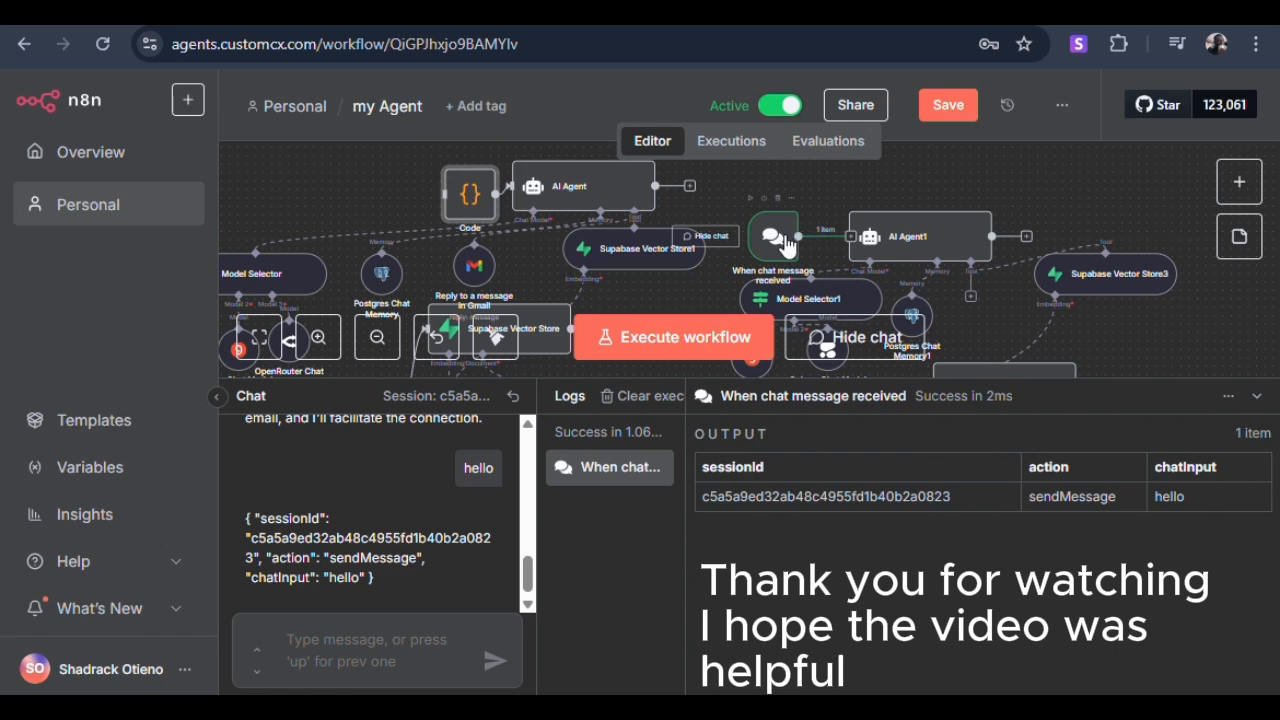
{"action": "left_click_drag", "start_coordinate": [772, 236], "coordinate": [446, 236]}
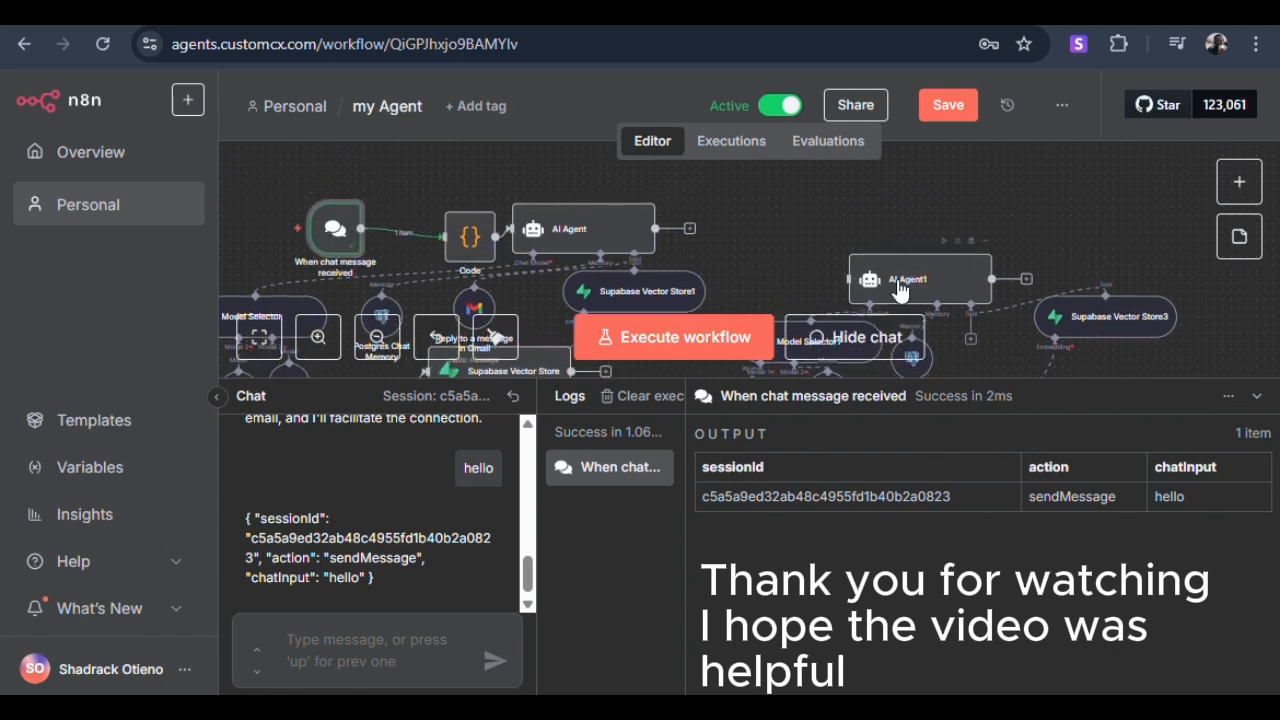
{"action": "left_click_drag", "start_coordinate": [899, 289], "coordinate": [899, 246]}
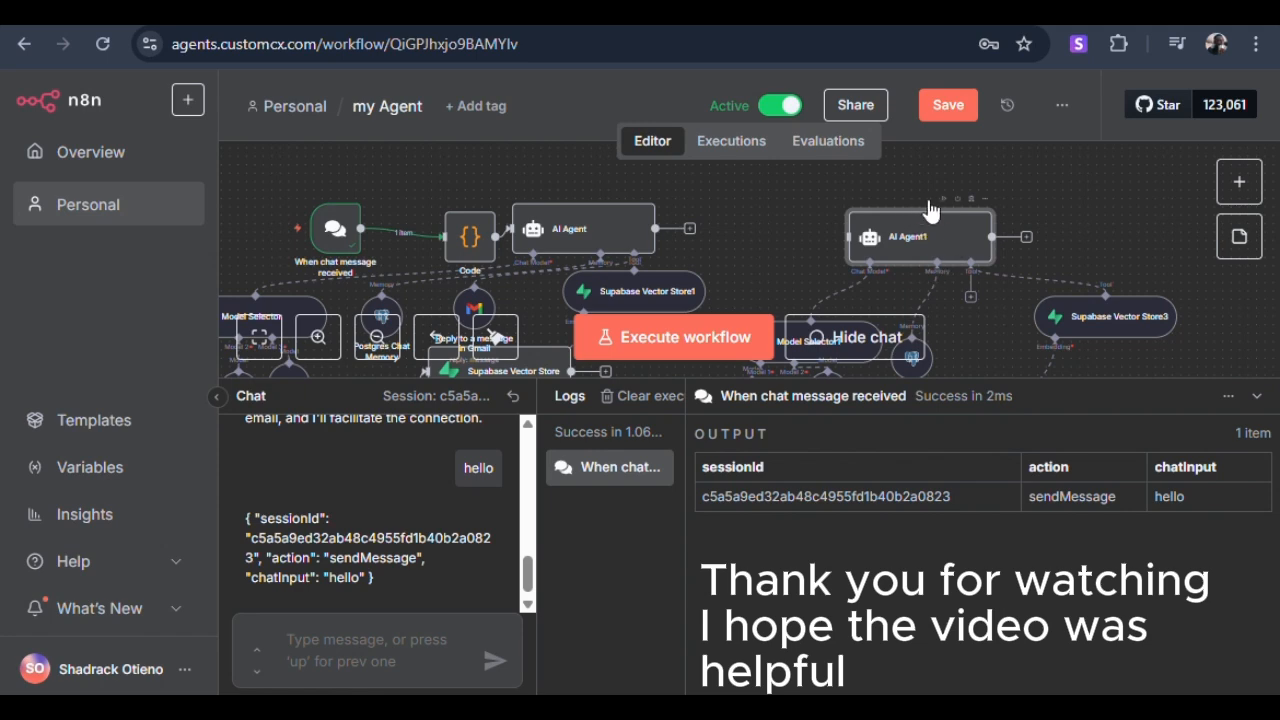
Send "hello" in the chat to run the original agent through the Code node.
{"action": "left_click", "coordinate": [336, 642]}
{"action": "type", "text": "hell"}
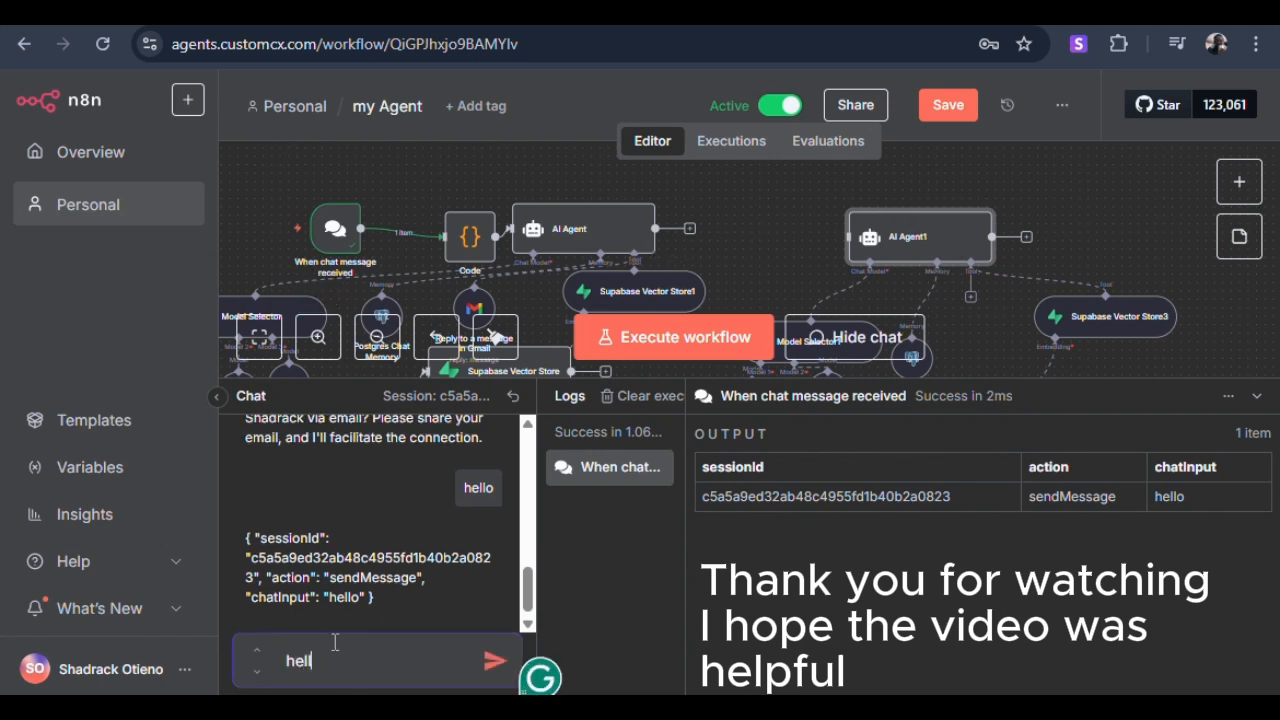
{"action": "type", "text": "o"}
{"action": "key", "text": "Return"}
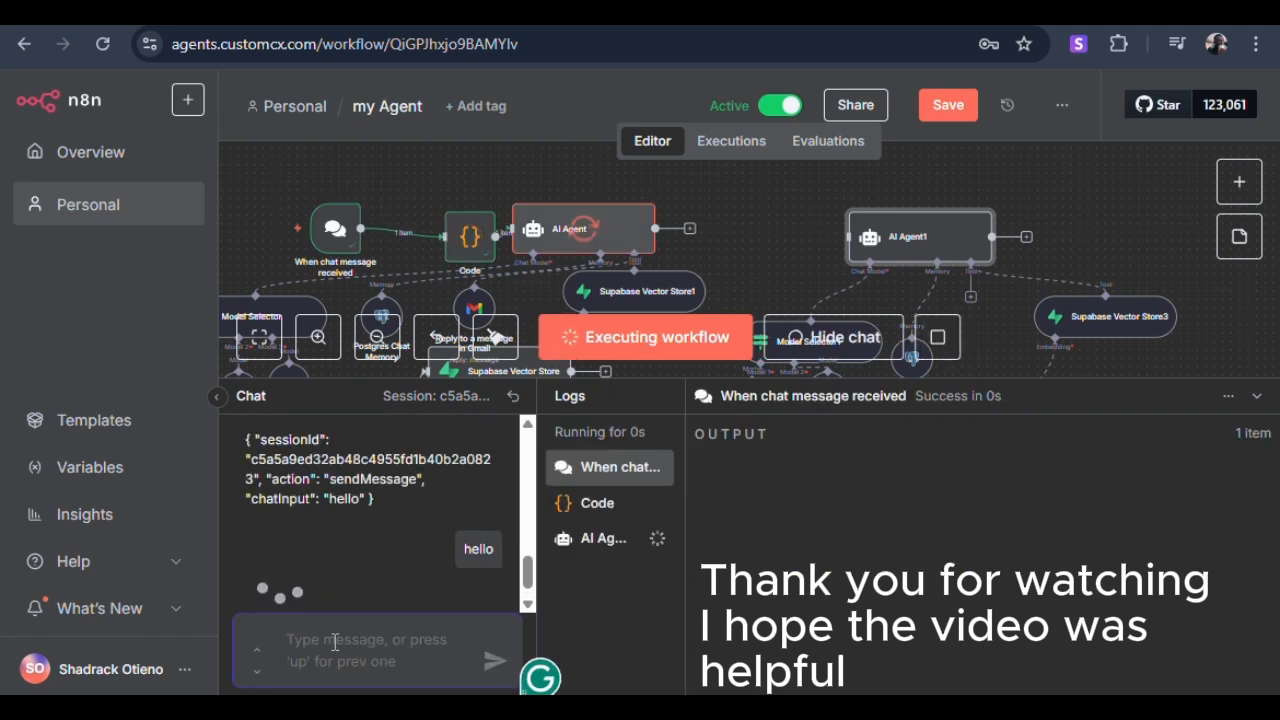